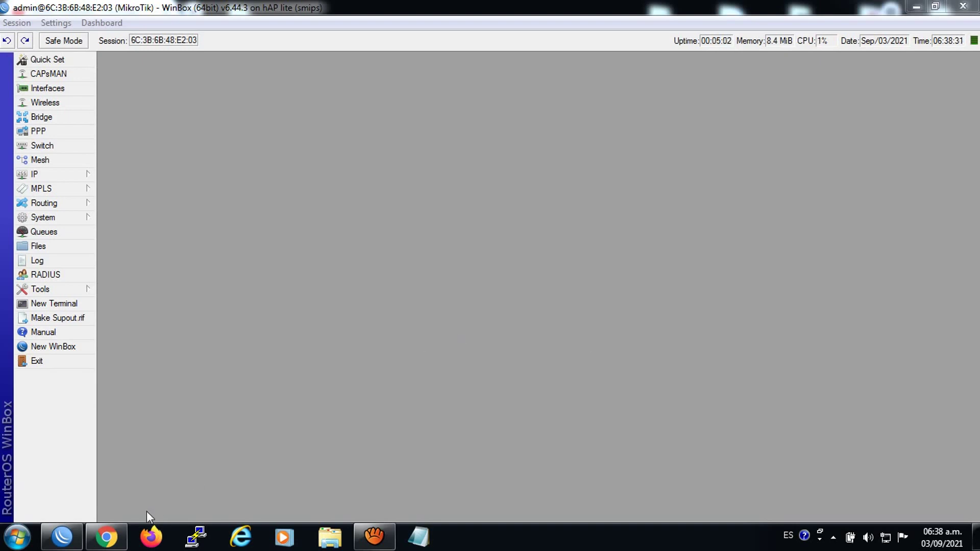
# Scroll through the channel's videos in the browser
pyautogui.click(106, 537)
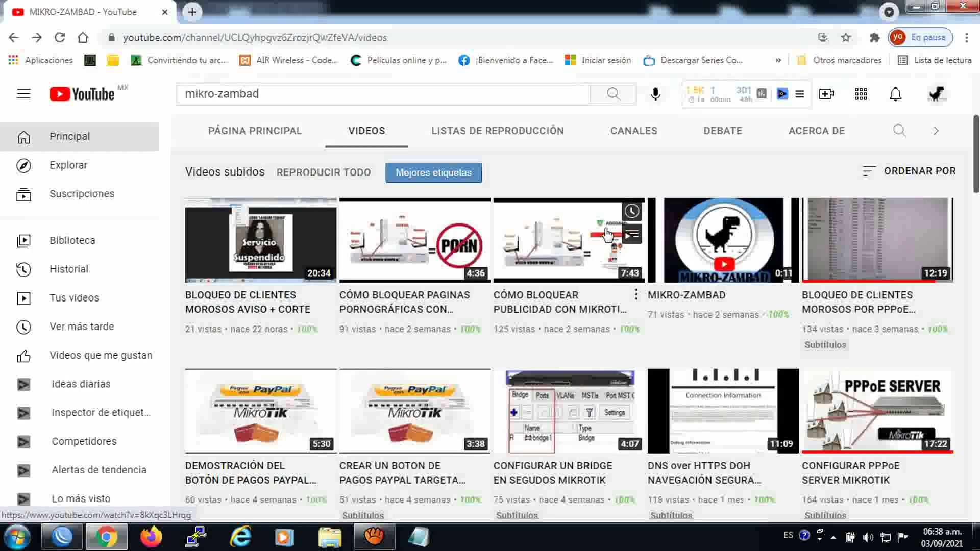
pyautogui.moveTo(977, 139); pyautogui.dragTo(977, 143)
pyautogui.scroll(-1, 977, 148)
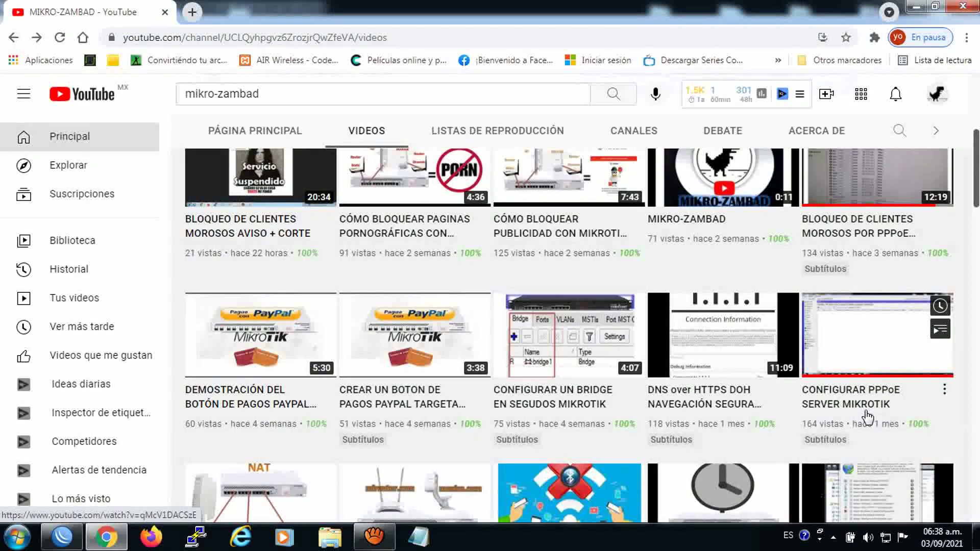
pyautogui.scroll(2, 874, 423)
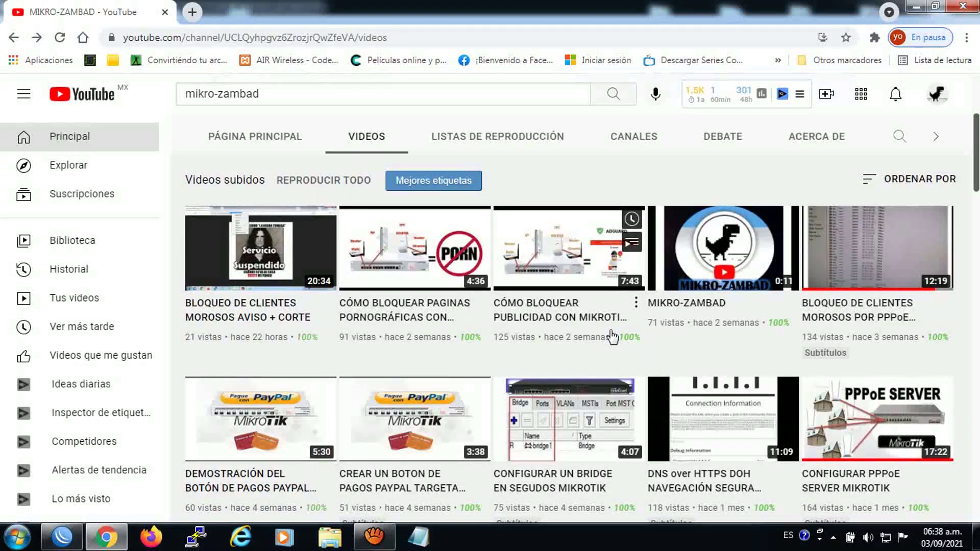
pyautogui.moveTo(264, 284)
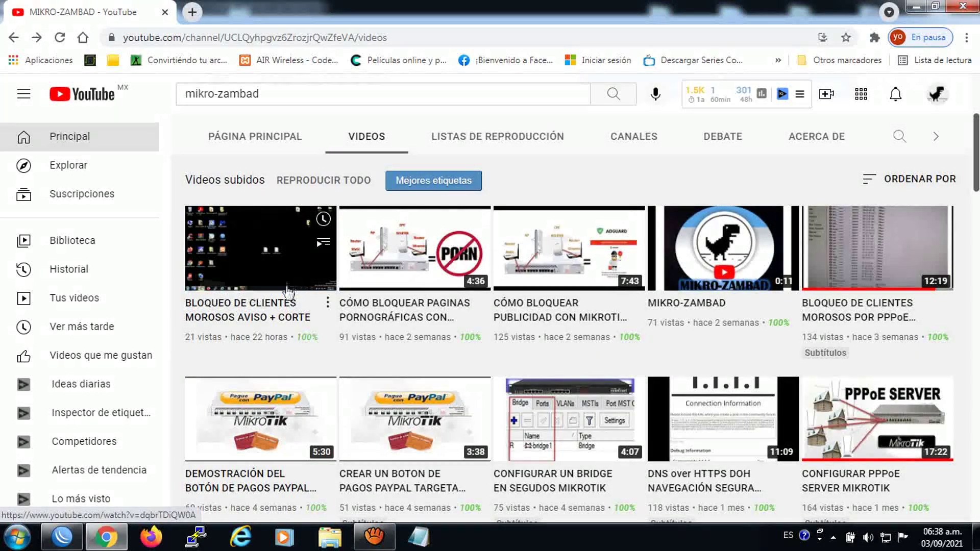
pyautogui.scroll(-5, 976, 221)
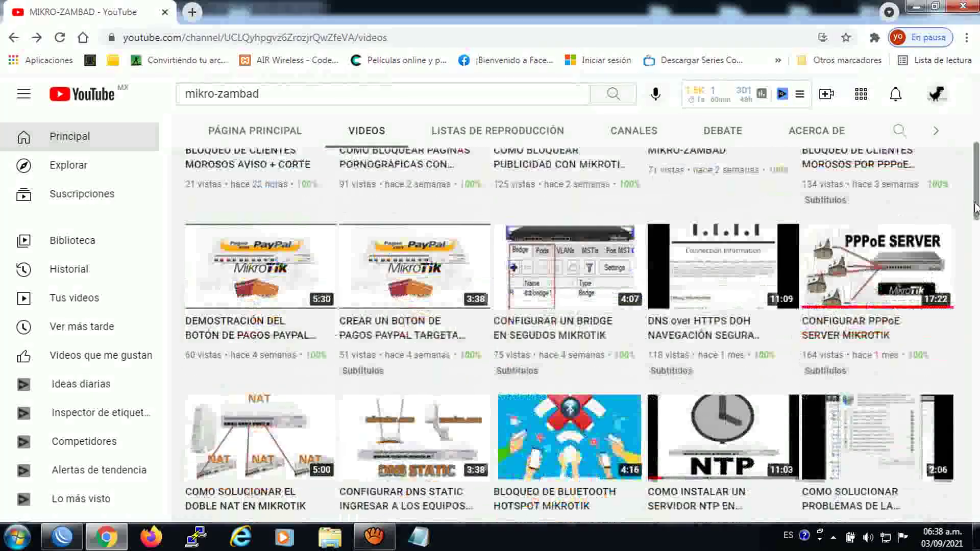
pyautogui.scroll(-10, 977, 221)
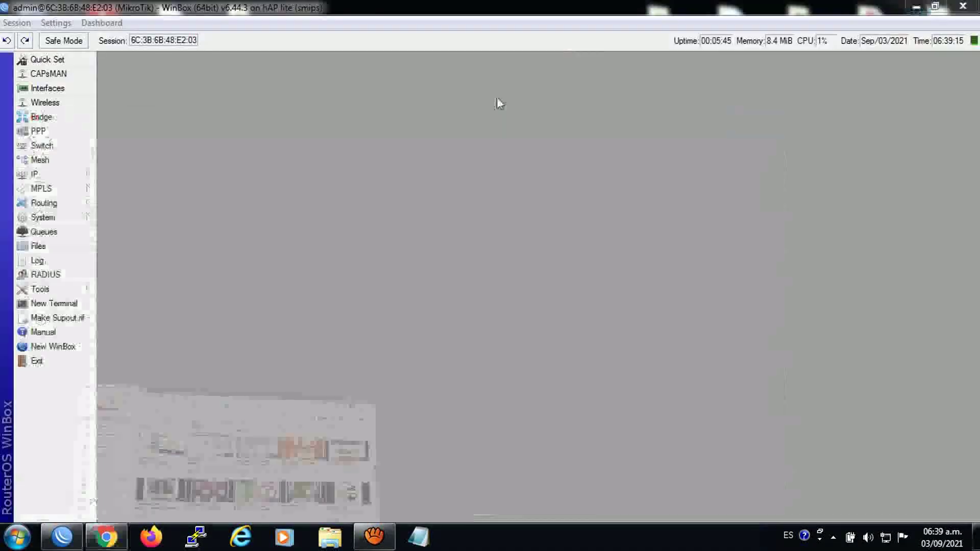
# Delete the three CORTE MOROSOS firewall filter rules and the extra NAT rule 1
pyautogui.click(916, 6)
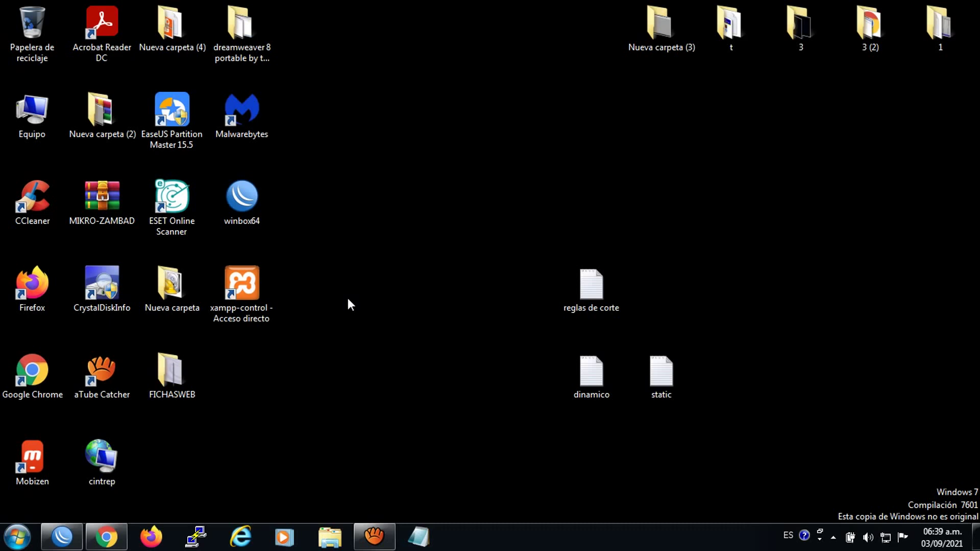
pyautogui.click(62, 536)
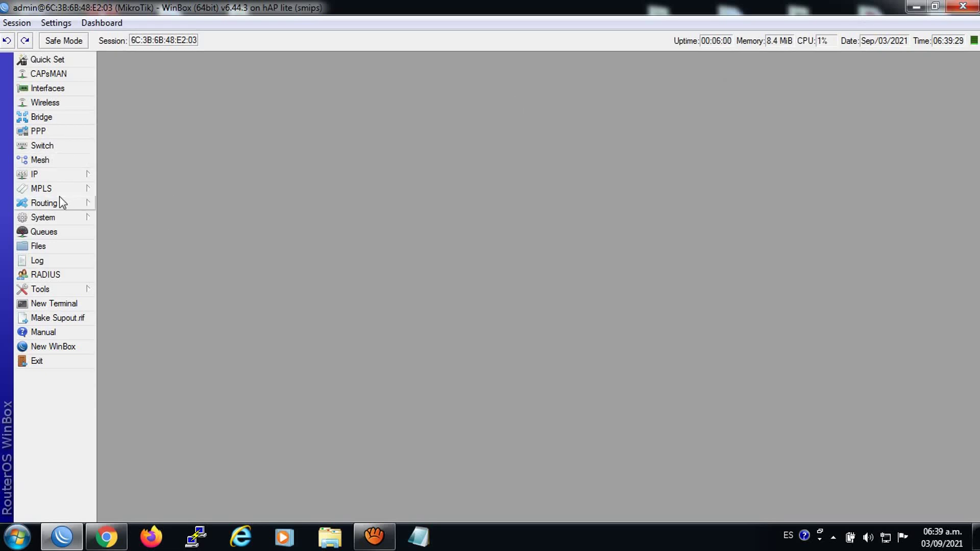
pyautogui.click(50, 178)
pyautogui.click(145, 292)
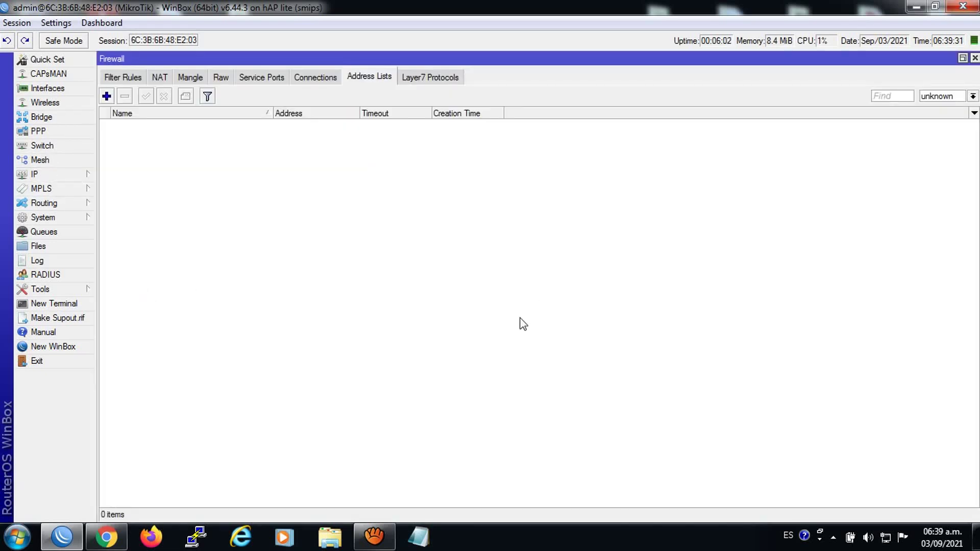
pyautogui.click(120, 76)
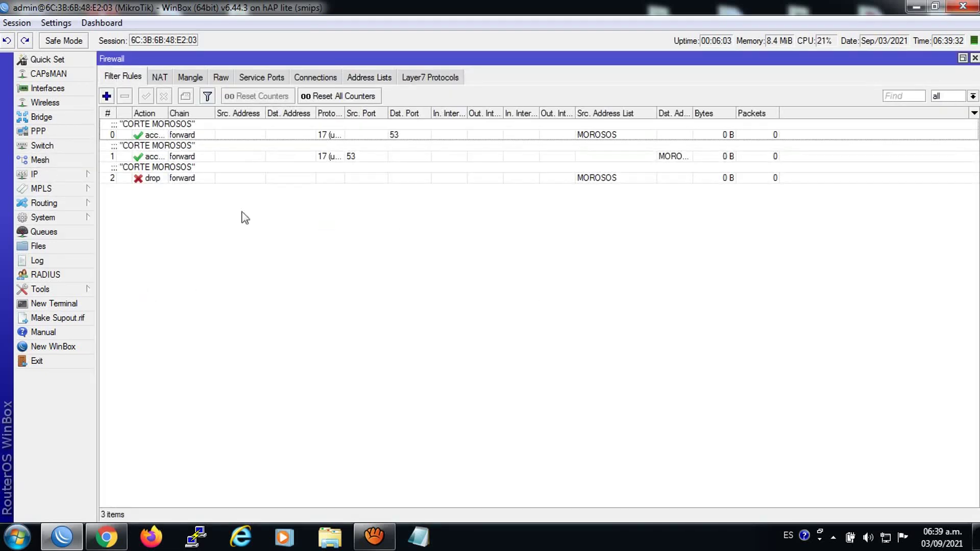
pyautogui.click(155, 135)
pyautogui.hotkey('ctrl', 'a')
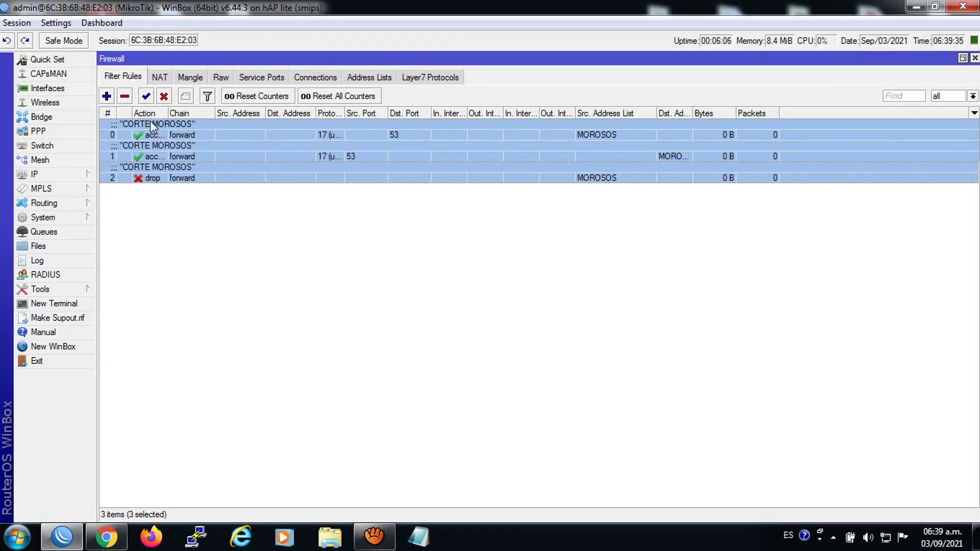
pyautogui.click(159, 77)
pyautogui.click(139, 145)
pyautogui.click(124, 95)
# Delete both AVISO MIKRO-ZAMBAD web proxy access rules and minimize WinBox
pyautogui.click(31, 174)
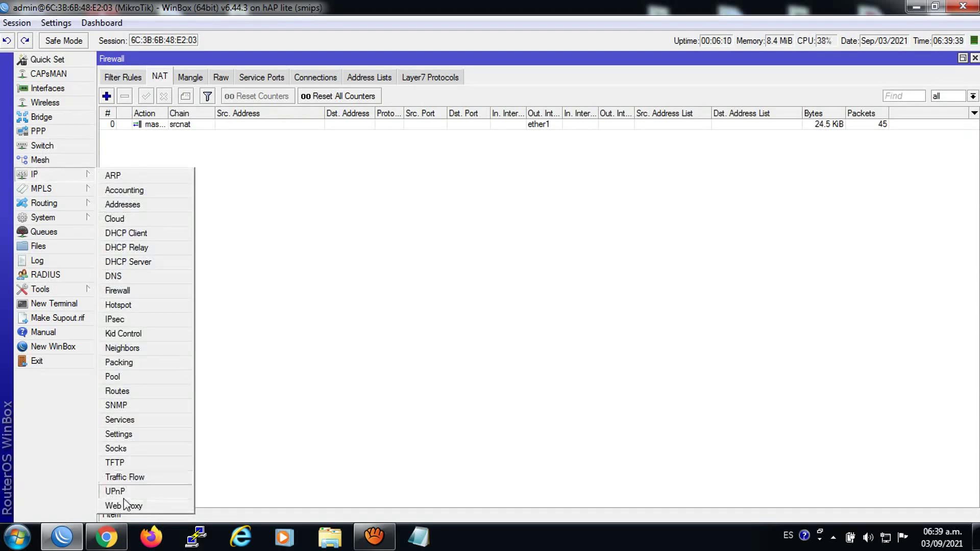
pyautogui.click(124, 502)
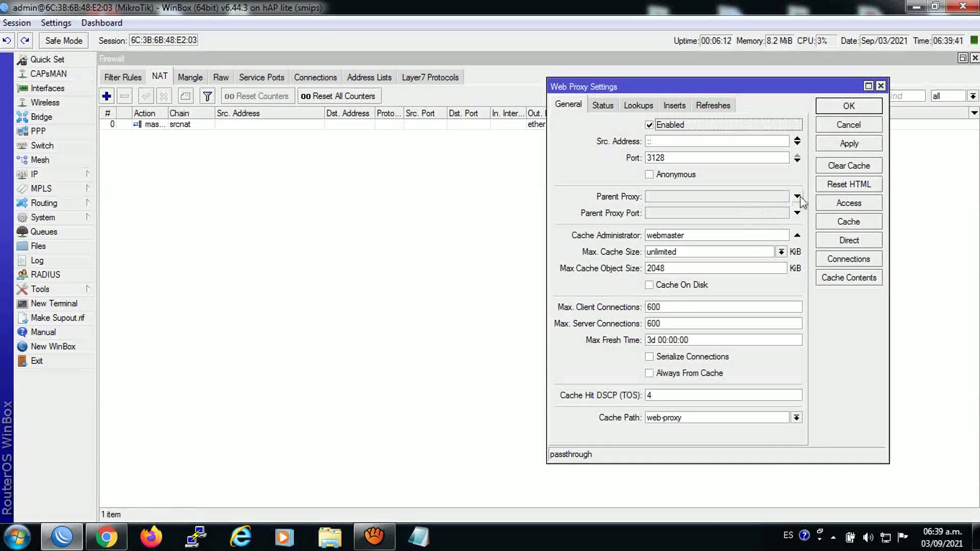
pyautogui.click(835, 204)
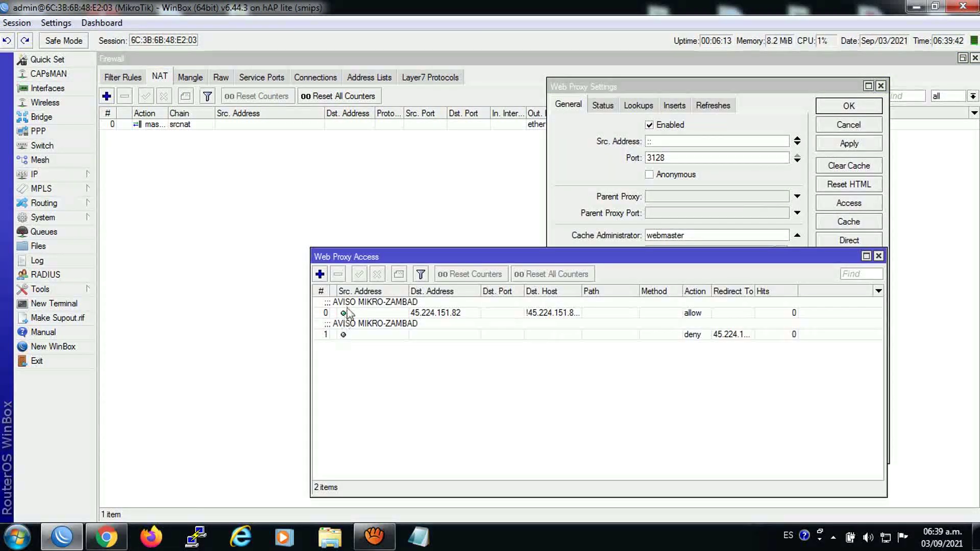
pyautogui.click(347, 312)
pyautogui.hotkey('ctrl', 'a')
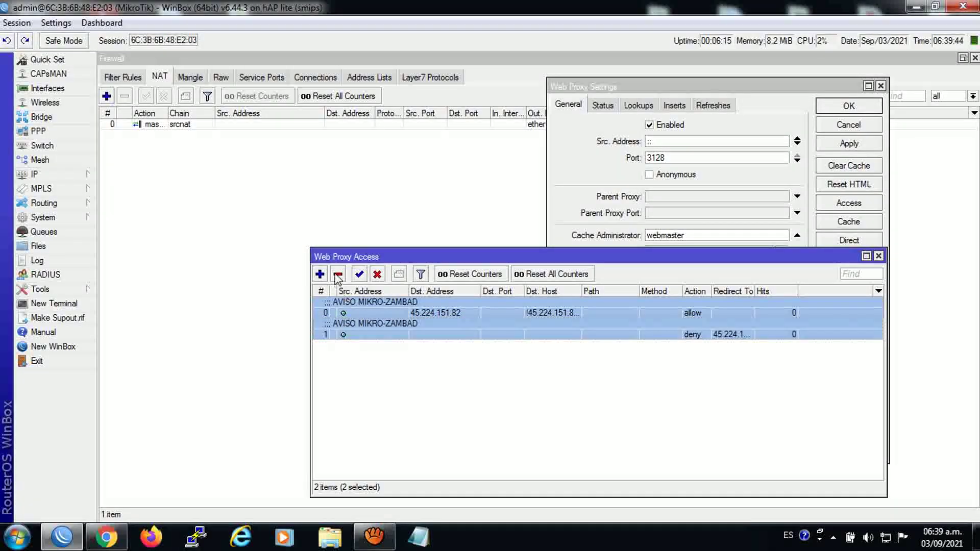
pyautogui.click(337, 276)
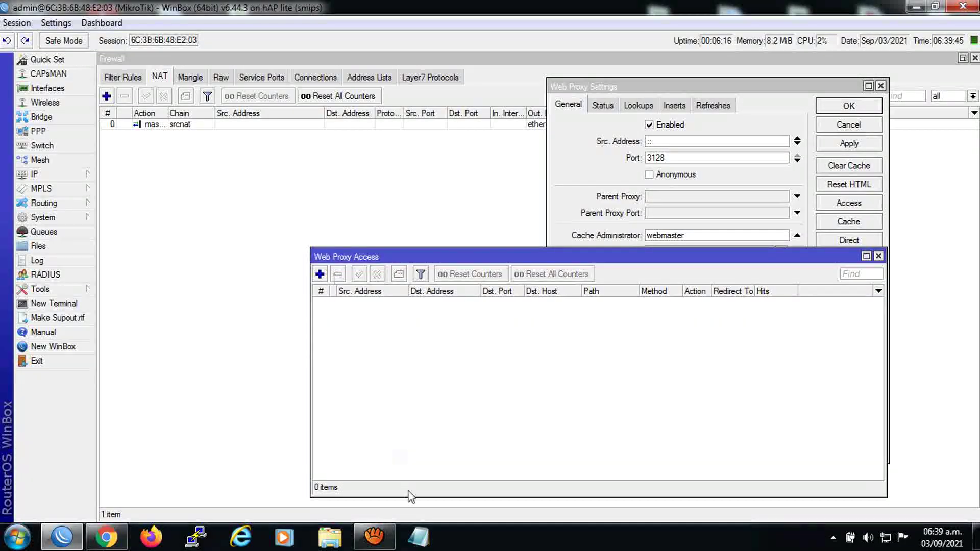
pyautogui.click(914, 6)
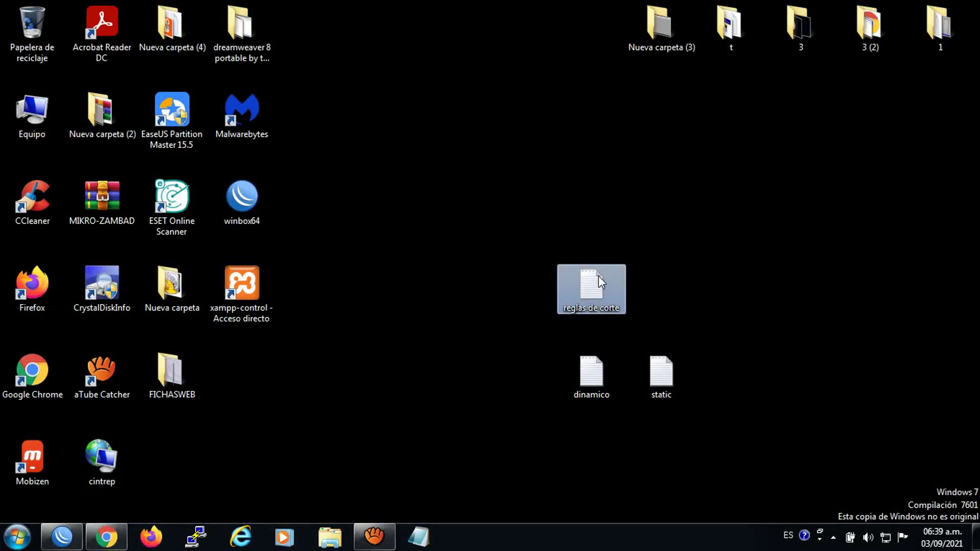
# Copy the /ip firewall filter and NAT command lines from 'reglas de corte', then return to WinBox
pyautogui.doubleClick(598, 275)
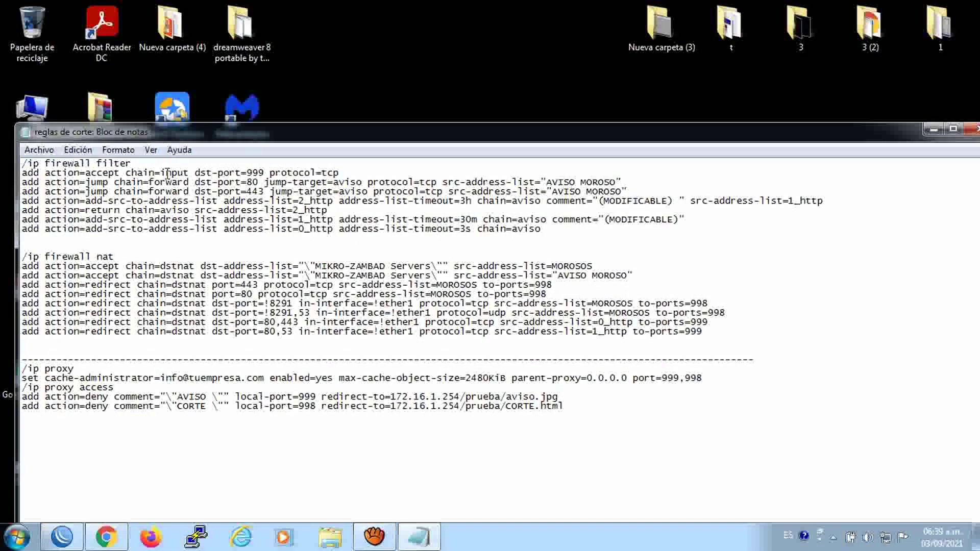
pyautogui.moveTo(24, 165); pyautogui.dragTo(400, 344)
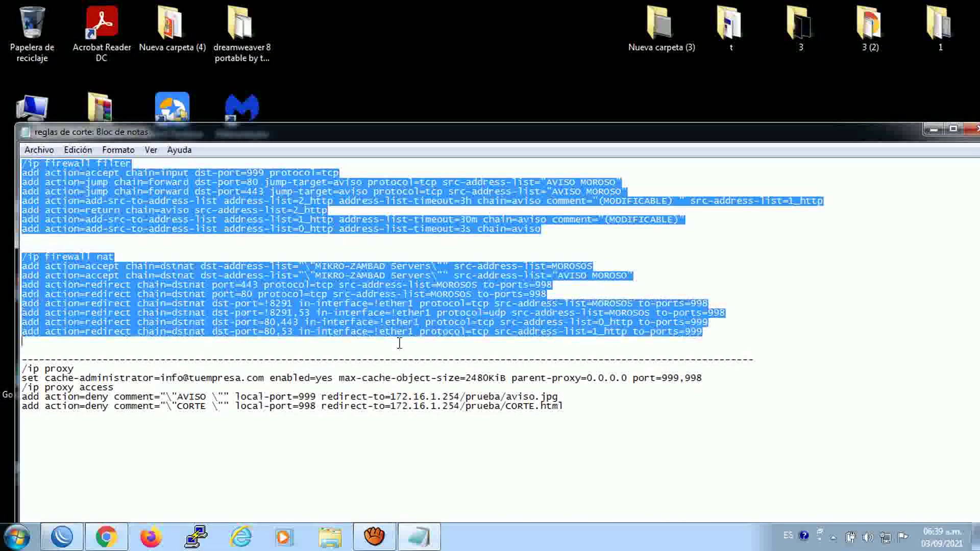
pyautogui.rightClick(519, 307)
pyautogui.click(556, 352)
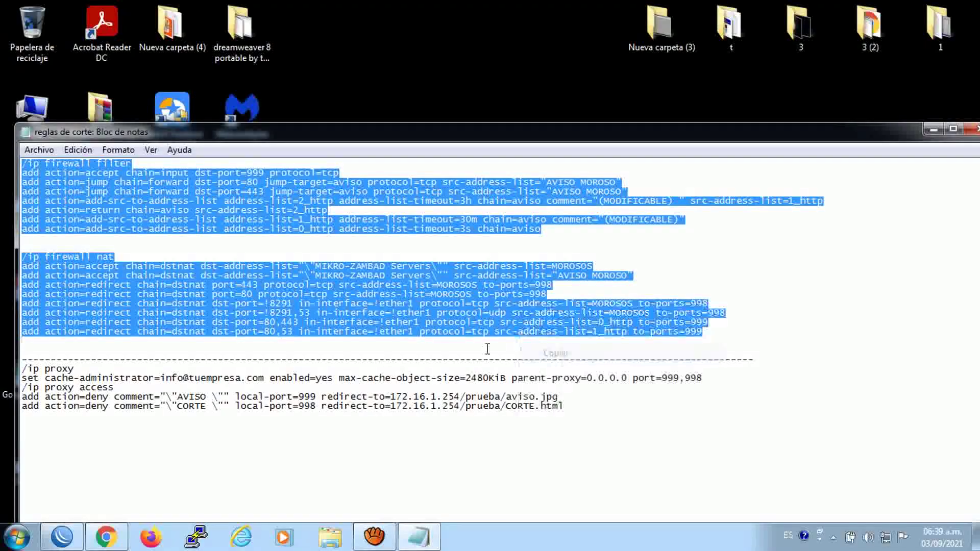
pyautogui.click(61, 536)
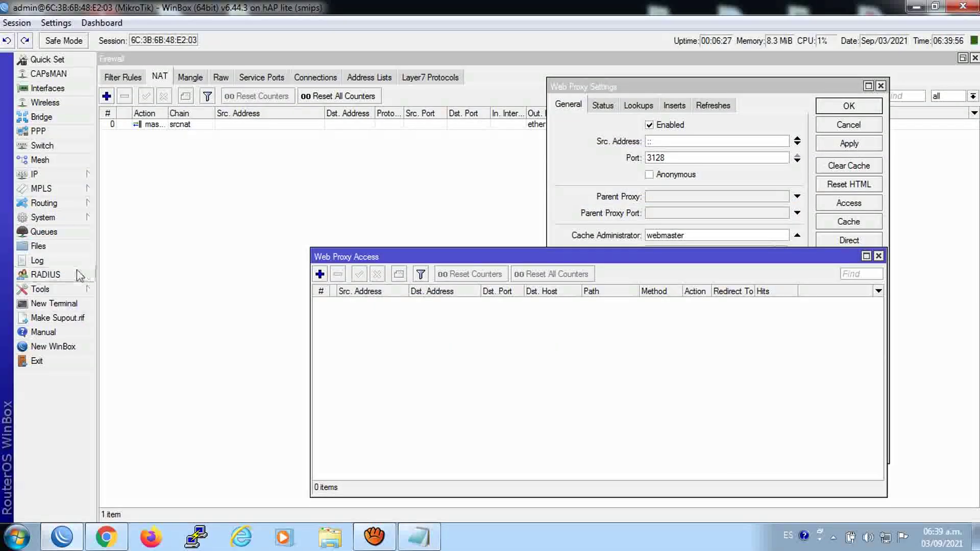
# Paste and run the copied firewall commands in a new WinBox terminal
pyautogui.click(54, 303)
pyautogui.rightClick(300, 267)
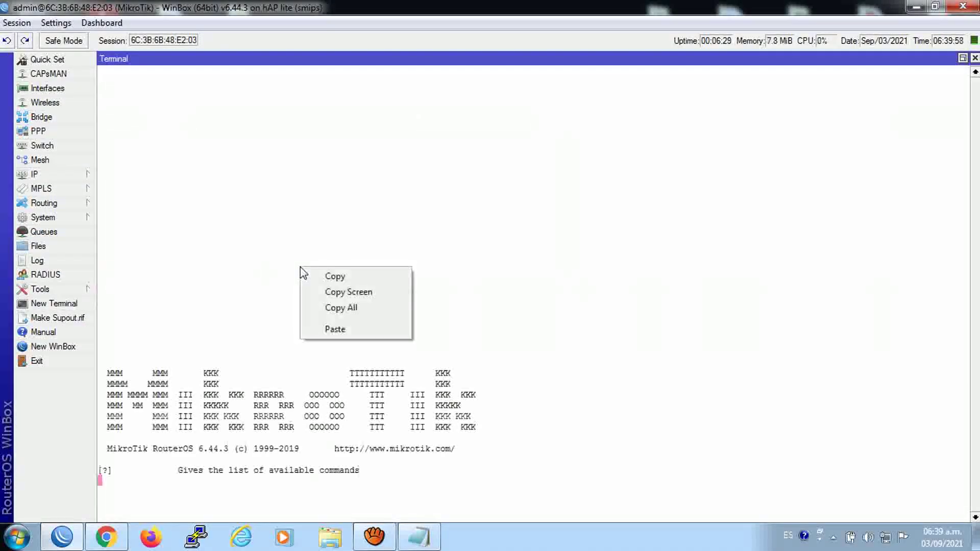
pyautogui.click(334, 328)
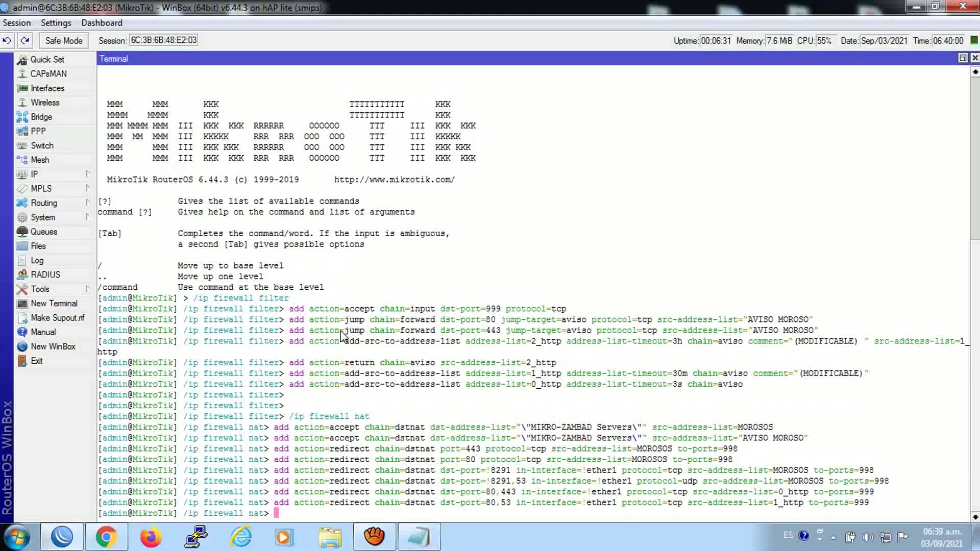
pyautogui.click(975, 57)
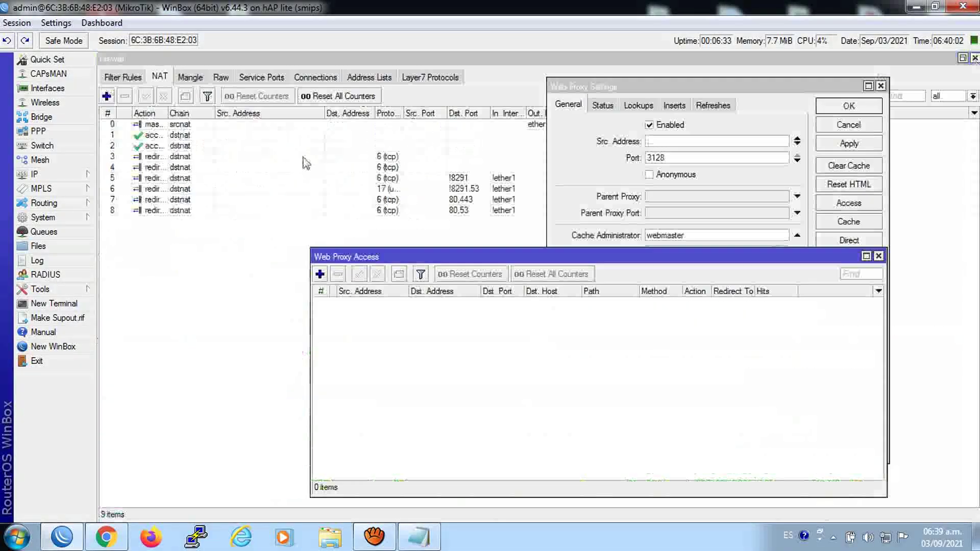
# Compare the Filter Rules and NAT tabs, confirming 7 filter and 9 NAT rules
pyautogui.click(123, 77)
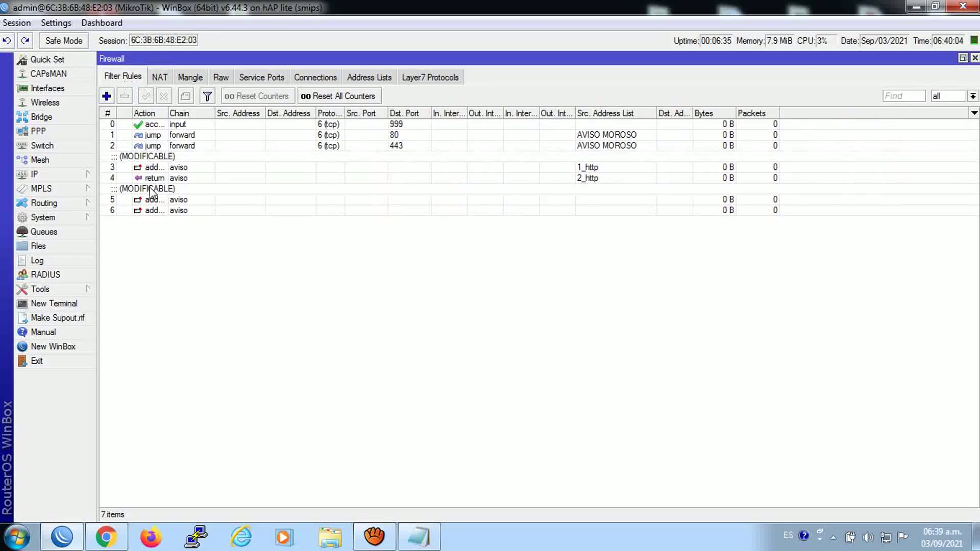
pyautogui.click(159, 77)
pyautogui.click(134, 77)
pyautogui.click(159, 77)
pyautogui.click(134, 78)
pyautogui.click(161, 78)
pyautogui.click(132, 78)
pyautogui.click(160, 78)
pyautogui.click(132, 78)
pyautogui.click(162, 78)
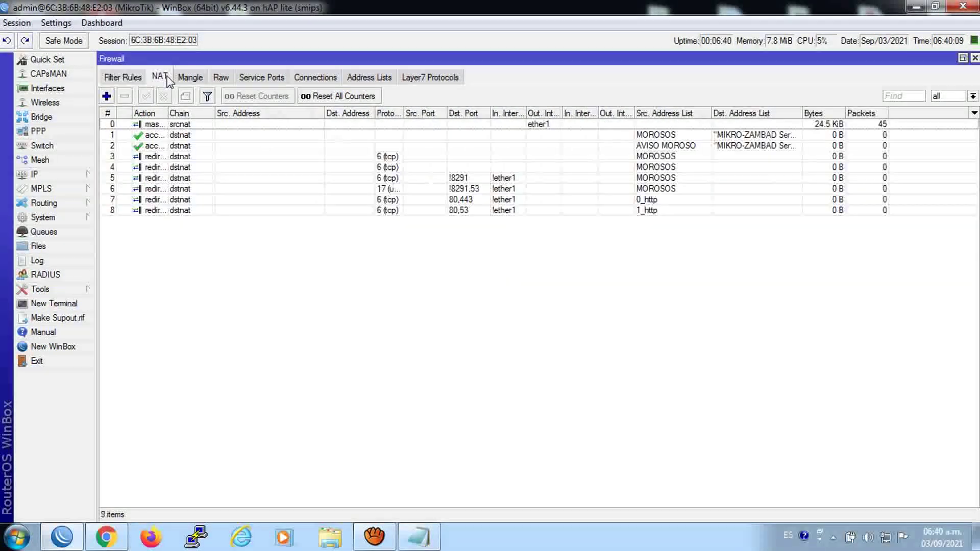
# Inspect filter rules 3 and 5, including rule 5's 00:30:00 timeout, without changes
pyautogui.click(132, 77)
pyautogui.doubleClick(161, 164)
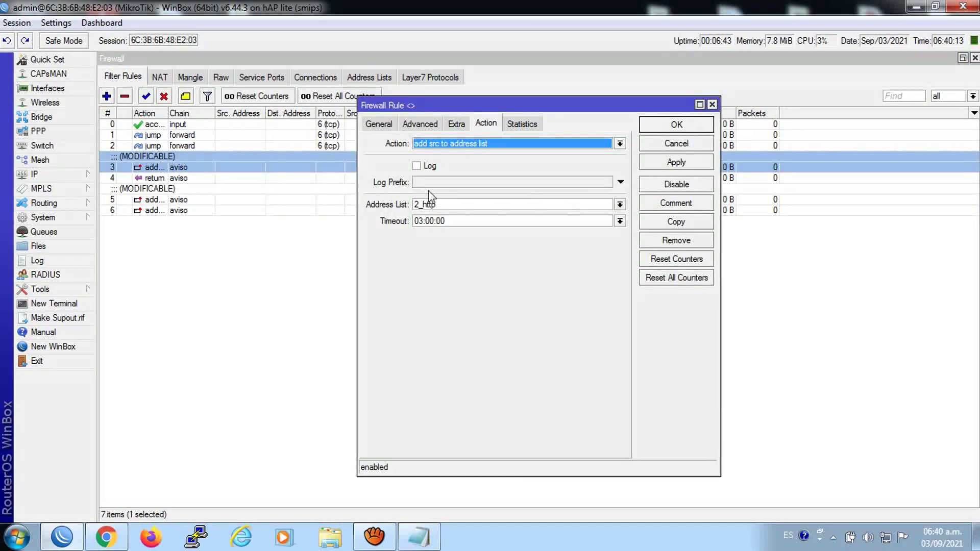
pyautogui.click(669, 128)
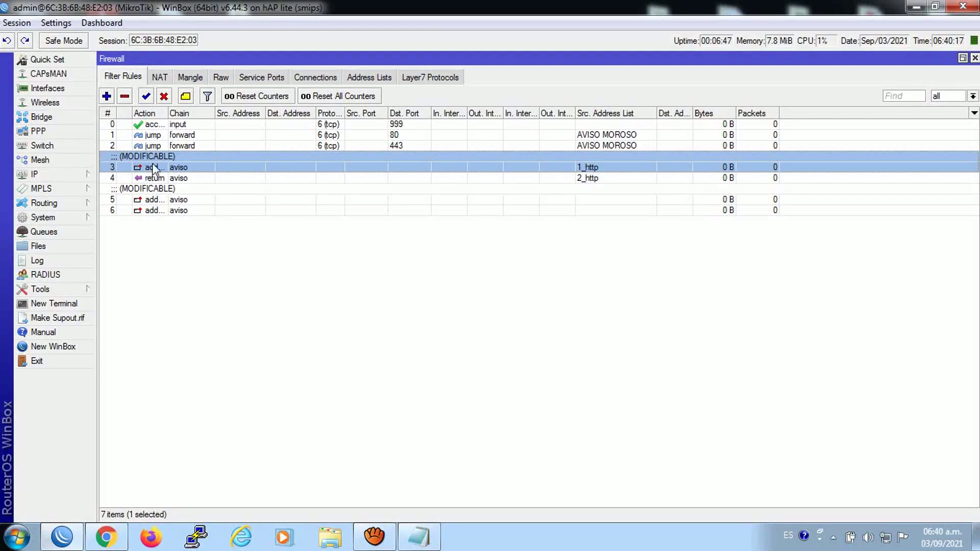
pyautogui.doubleClick(153, 190)
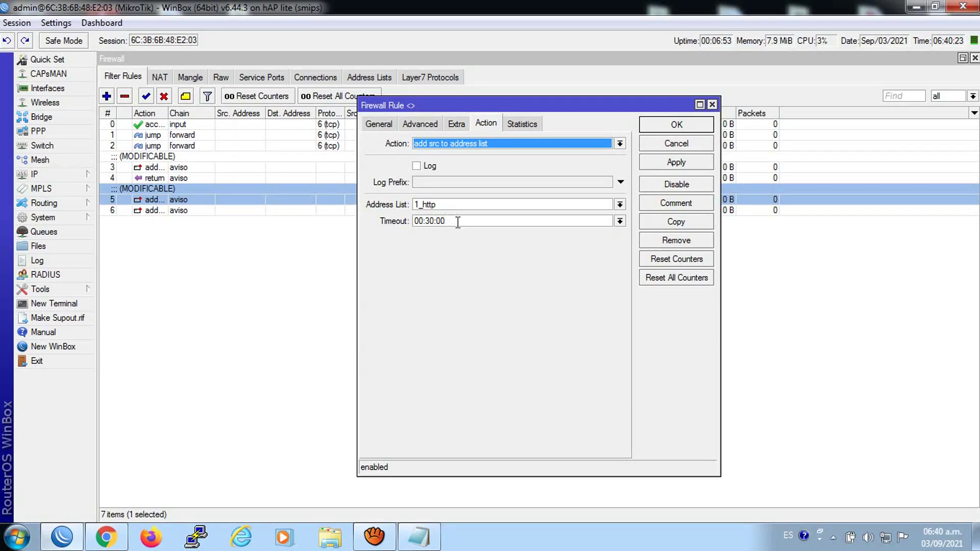
pyautogui.click(457, 221)
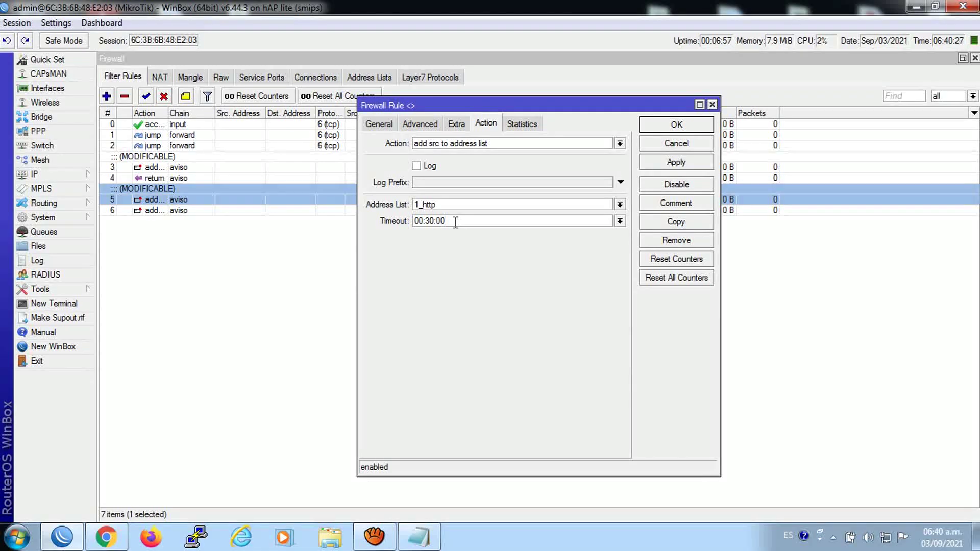
pyautogui.click(712, 105)
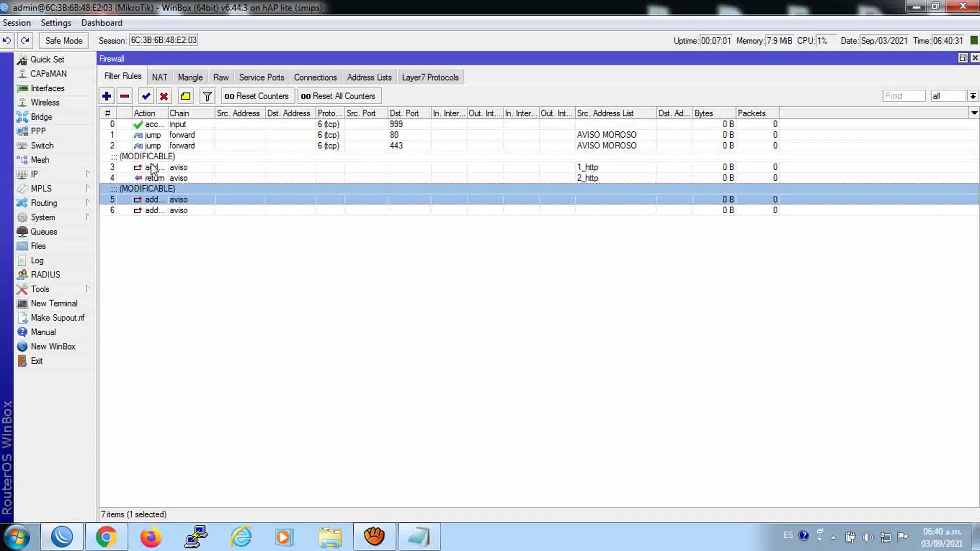
# Recheck rule 3, look over the other rules, then close the Firewall and proxy access lists
pyautogui.click(153, 169)
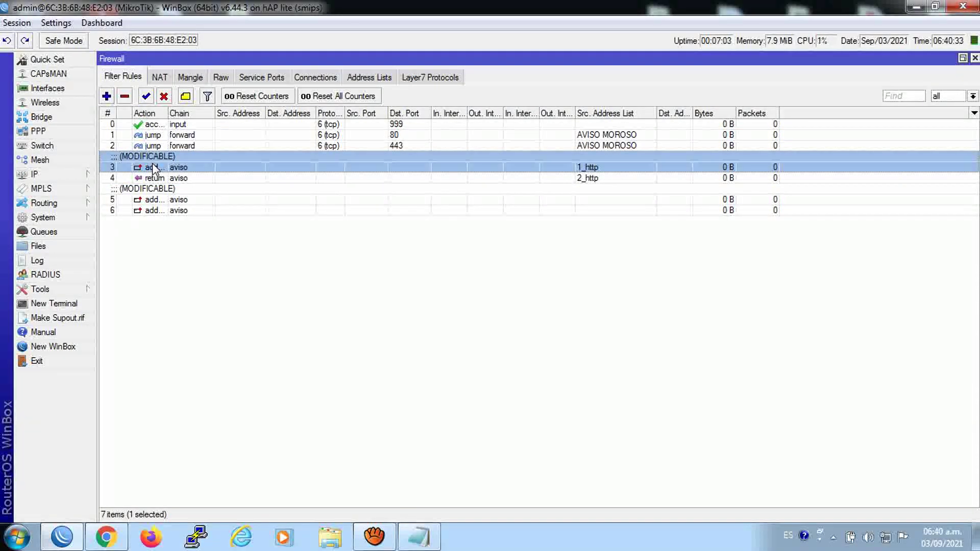
pyautogui.doubleClick(153, 168)
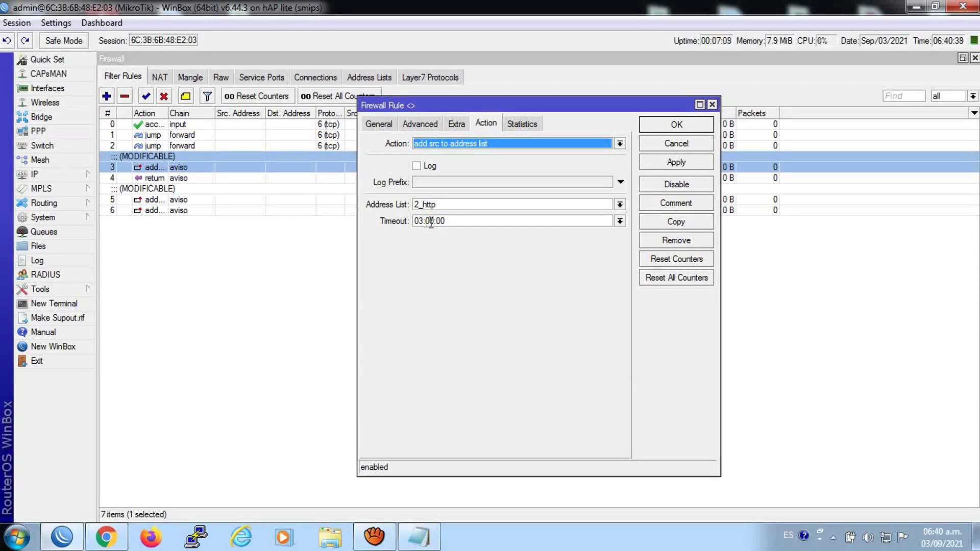
pyautogui.click(712, 105)
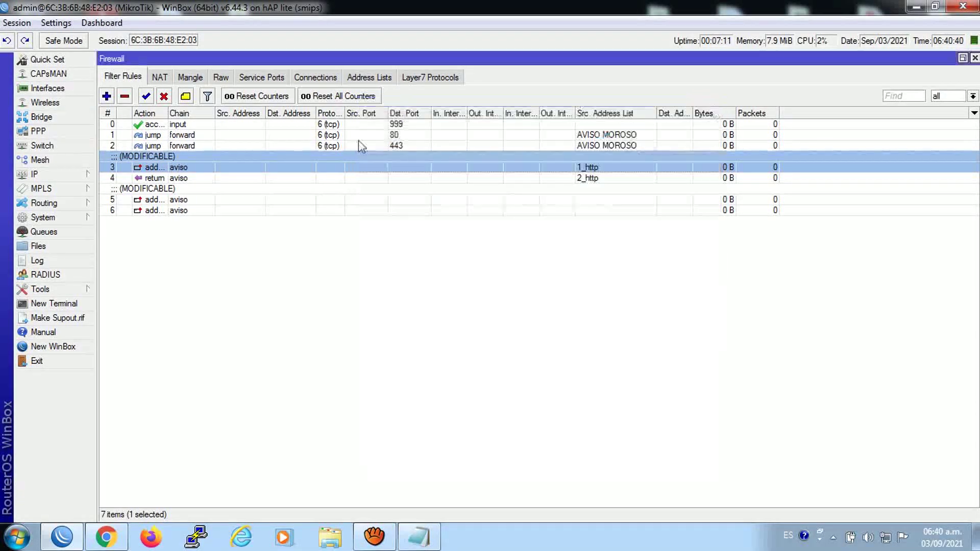
pyautogui.click(164, 189)
pyautogui.click(162, 178)
pyautogui.click(161, 168)
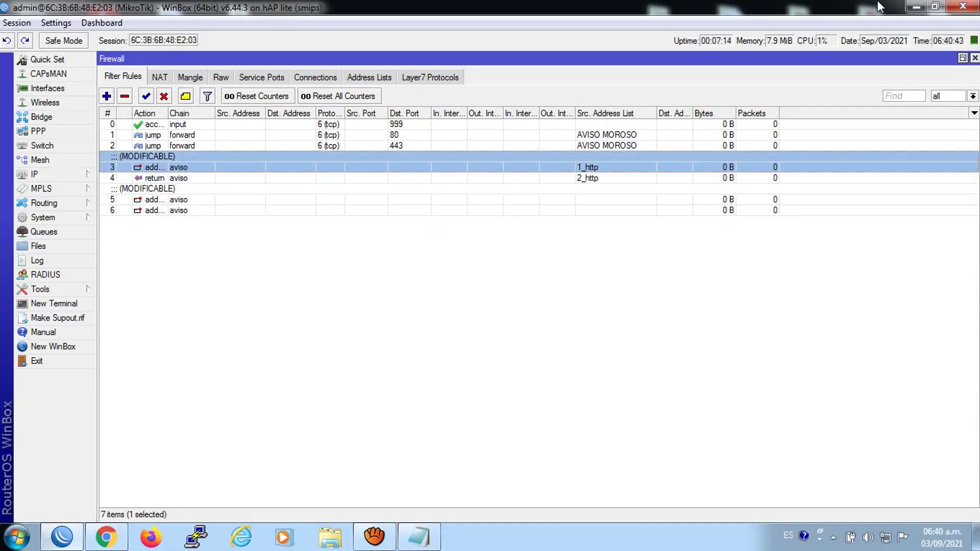
pyautogui.click(975, 58)
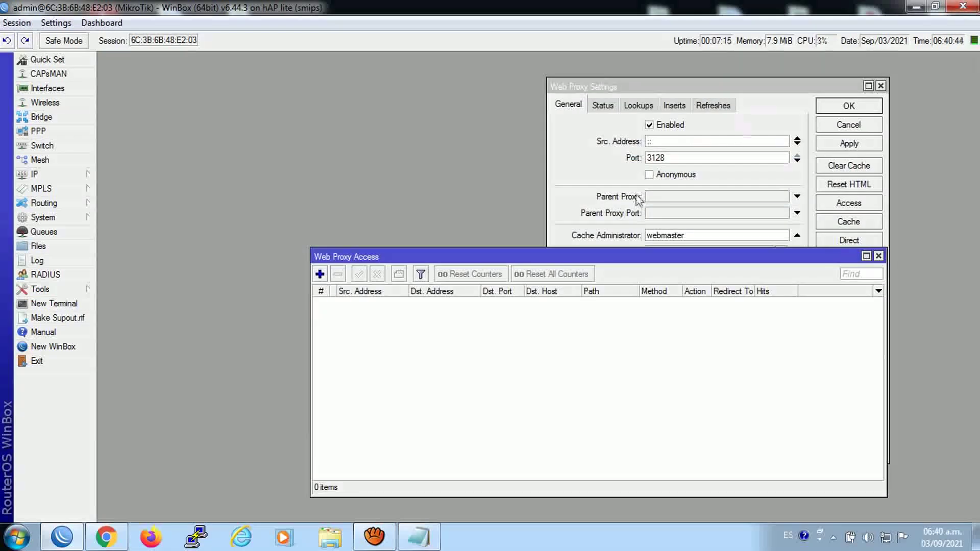
pyautogui.click(878, 256)
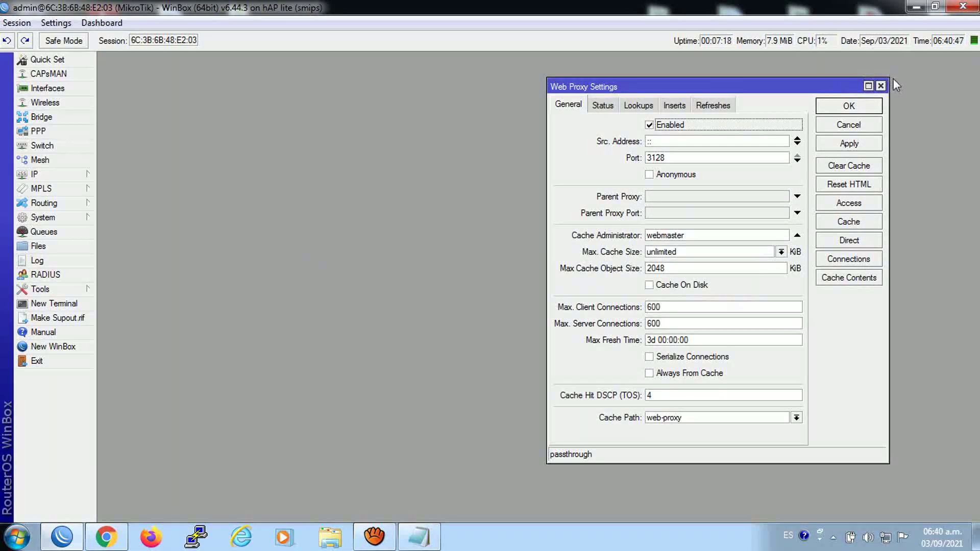
# Copy the /ip proxy command block from the 'reglas de corte' notes and switch back to WinBox
pyautogui.click(418, 536)
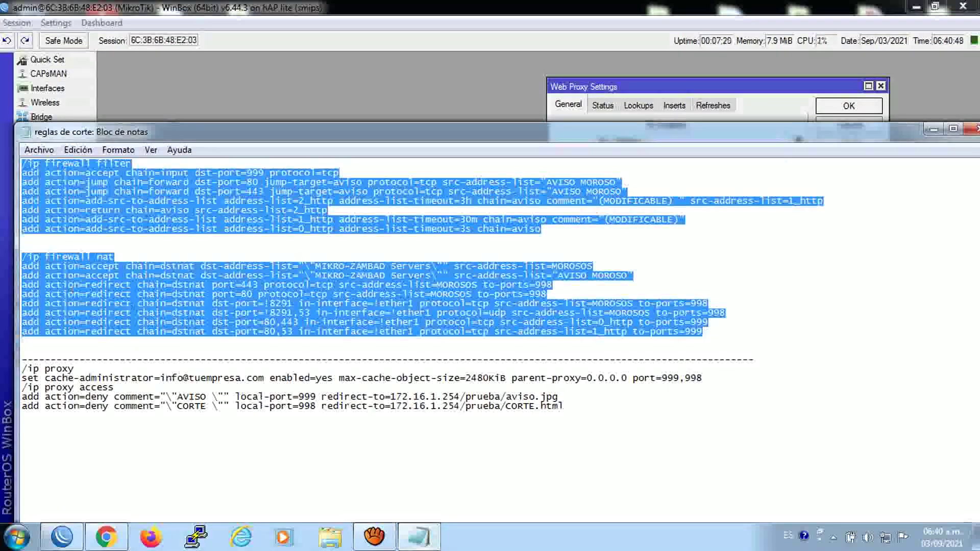
pyautogui.moveTo(21, 366); pyautogui.dragTo(204, 508)
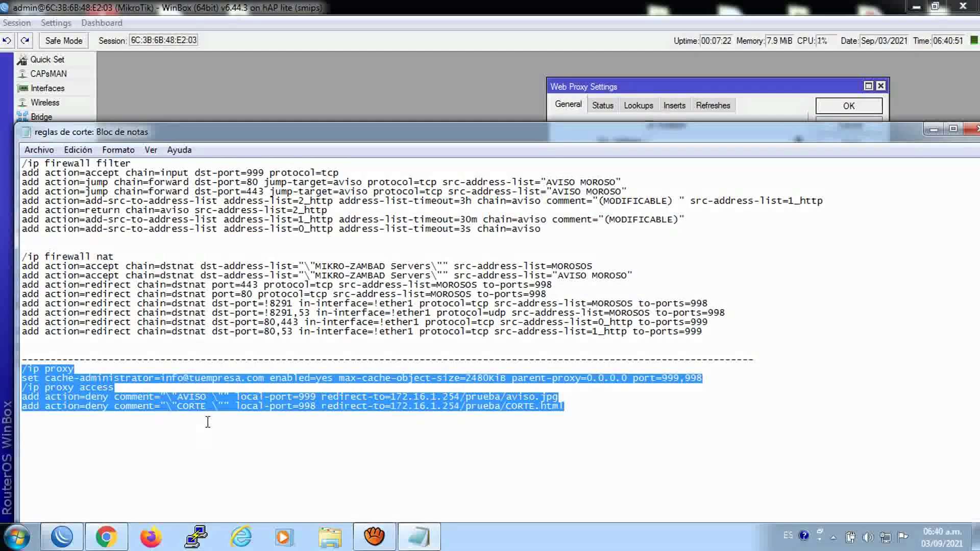
pyautogui.rightClick(207, 422)
pyautogui.click(245, 268)
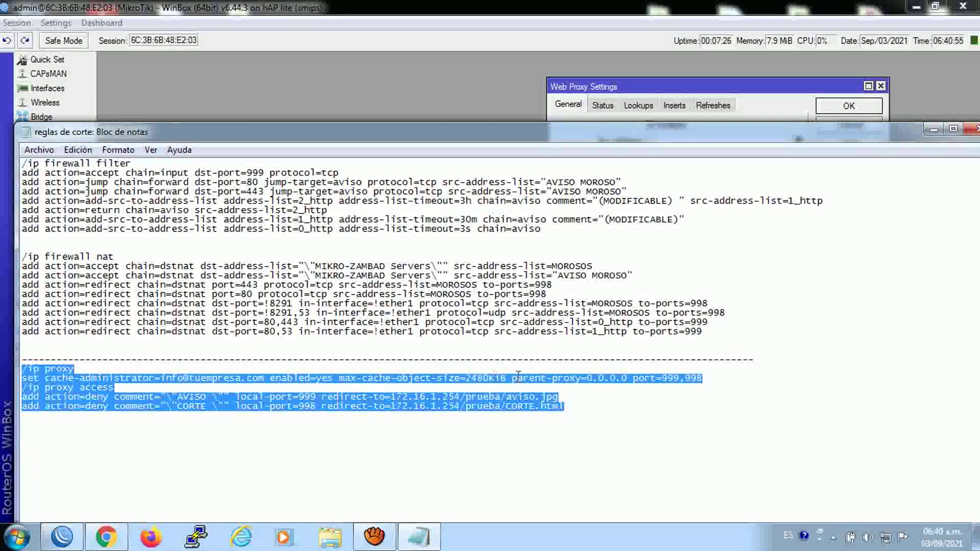
pyautogui.hotkey('alt', 'Tab')
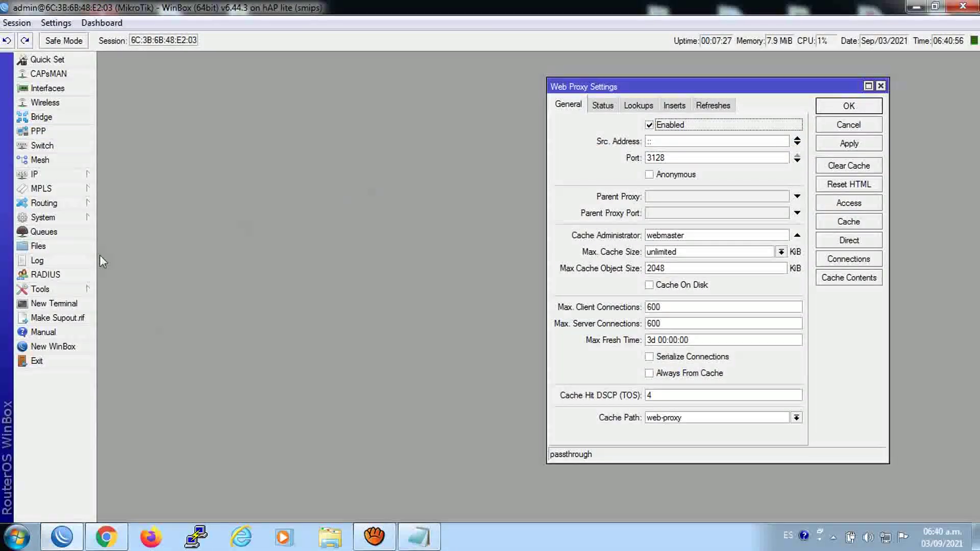
# Run the proxy commands in a terminal, setting ports 999/998 and AVISO/CORTE deny access rules
pyautogui.click(54, 303)
pyautogui.rightClick(349, 291)
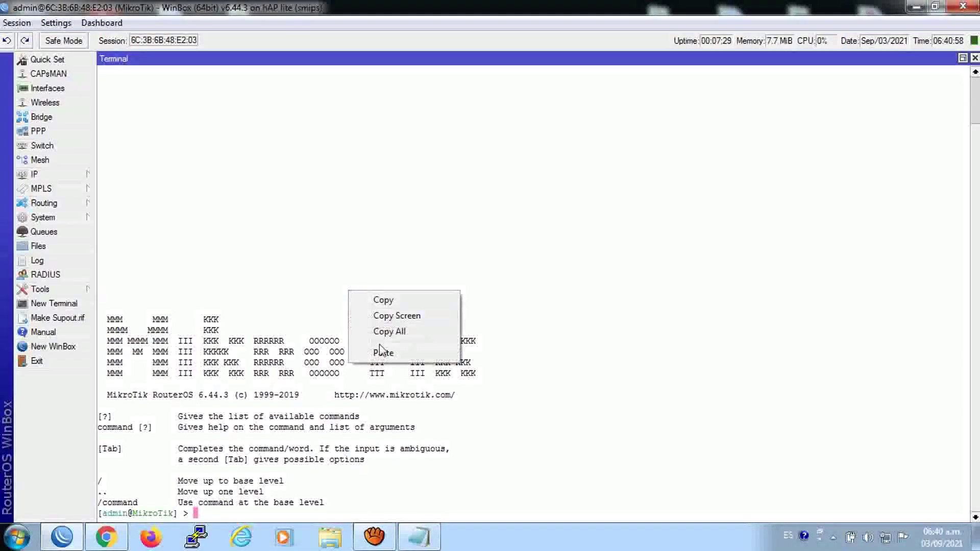
pyautogui.click(383, 354)
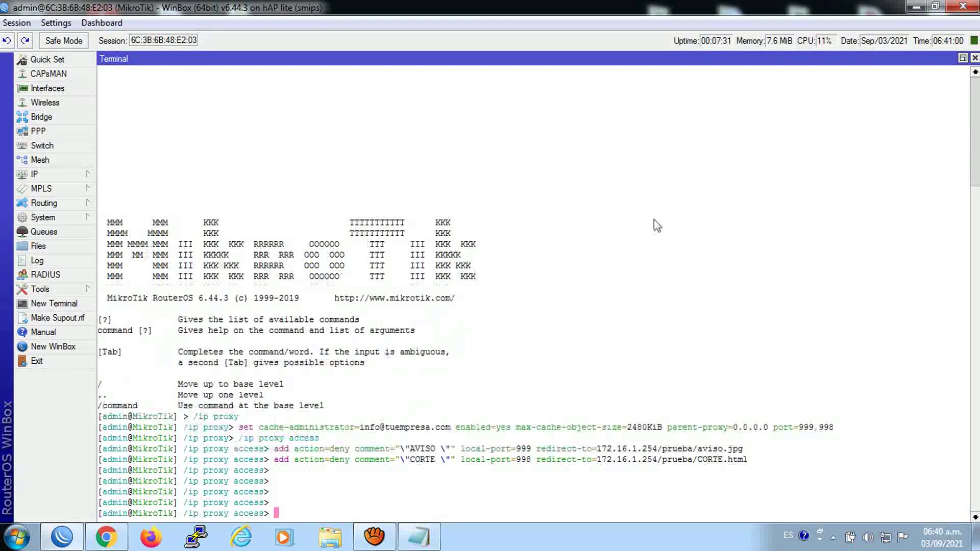
pyautogui.click(975, 58)
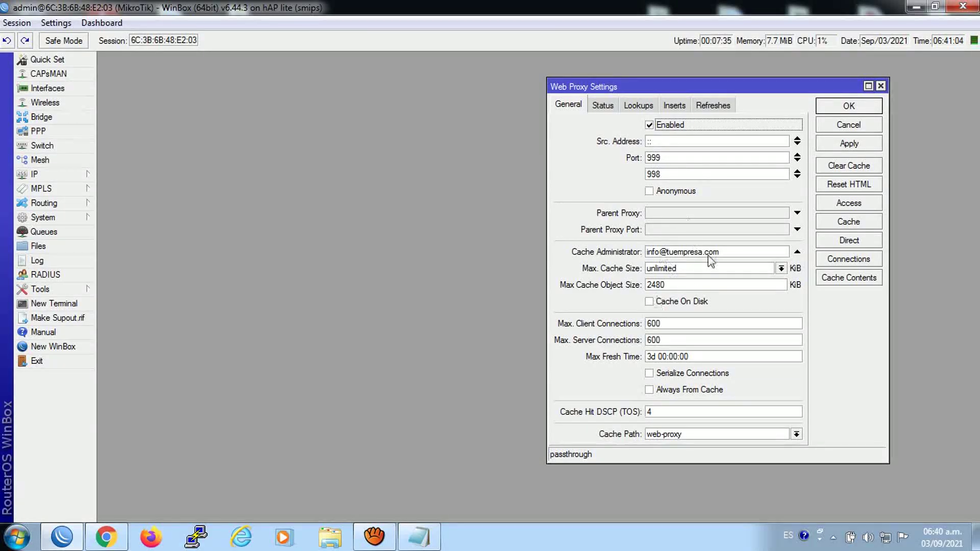
pyautogui.click(837, 202)
# Open the AVISO access rule and highlight the 172.16.1.254 IP in its Redirect To field
pyautogui.click(837, 203)
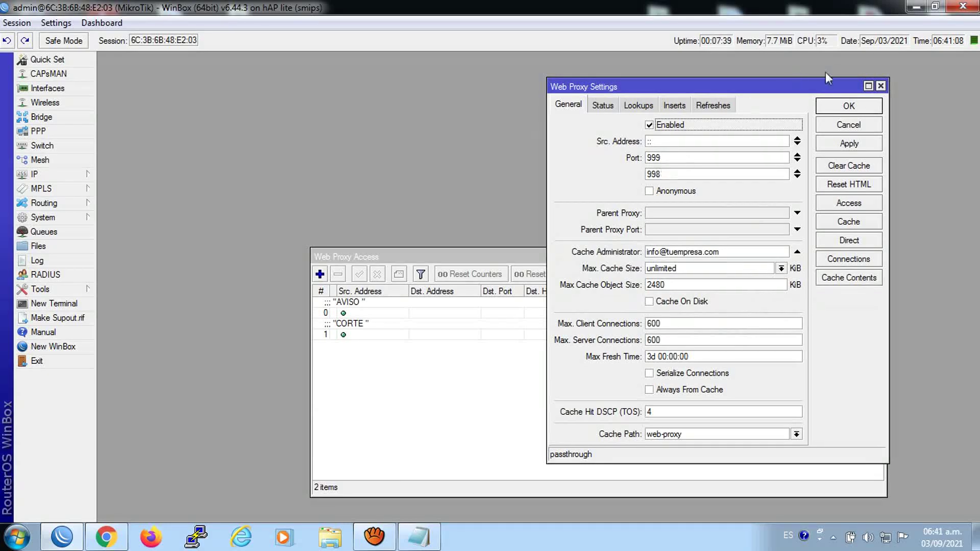
pyautogui.click(429, 257)
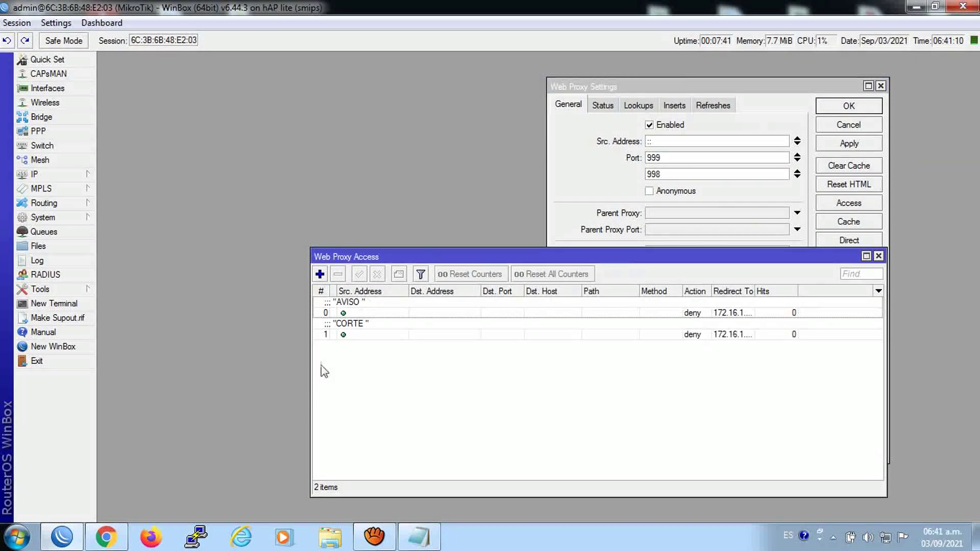
pyautogui.click(358, 312)
pyautogui.click(370, 335)
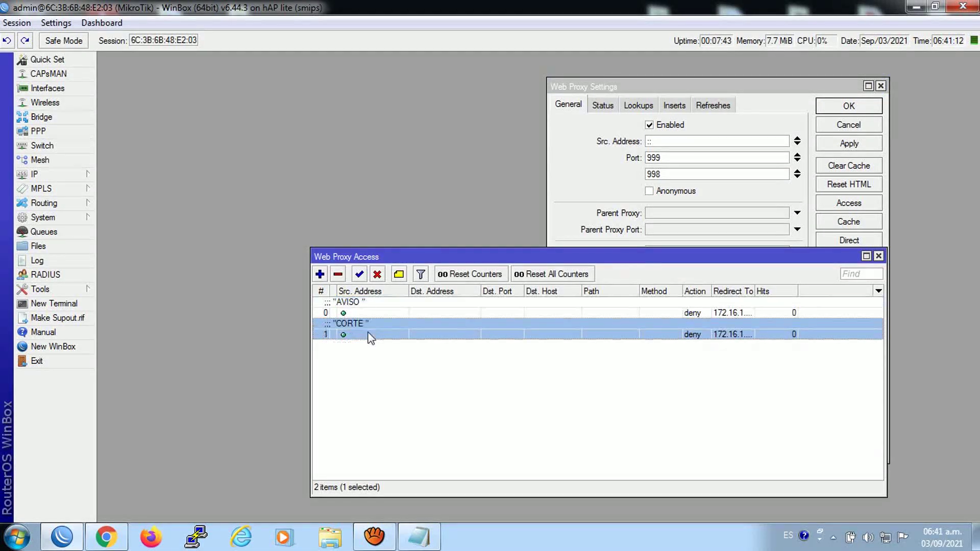
pyautogui.doubleClick(361, 313)
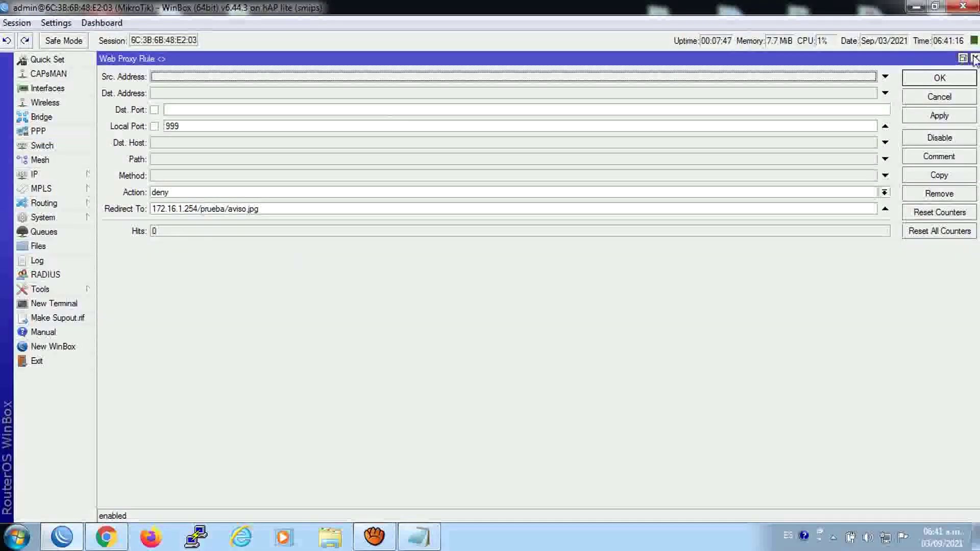
pyautogui.moveTo(197, 208); pyautogui.dragTo(127, 216)
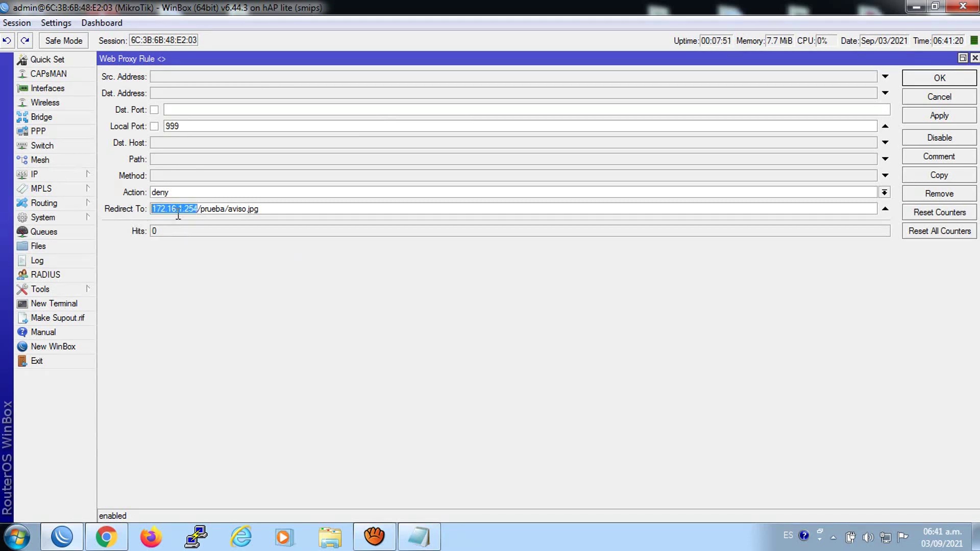
# Open the Local Area Connection's IPv4 properties to check its 172.16.1.254 address
pyautogui.click(885, 539)
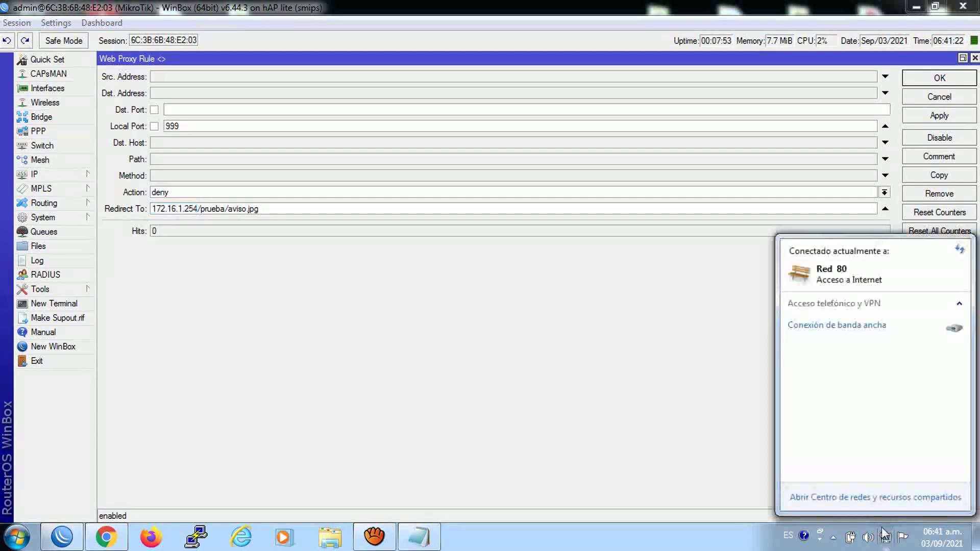
pyautogui.click(816, 497)
pyautogui.click(307, 176)
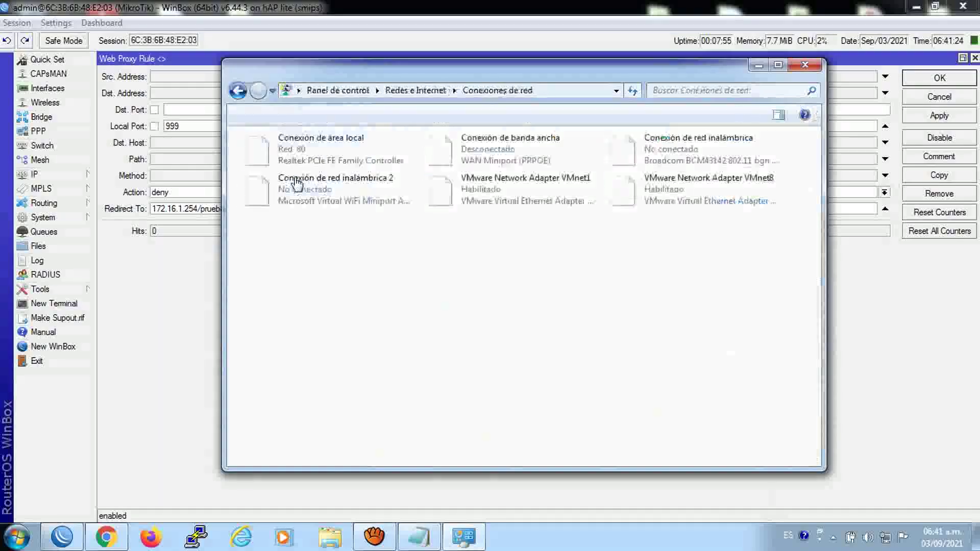
pyautogui.rightClick(337, 146)
pyautogui.click(408, 282)
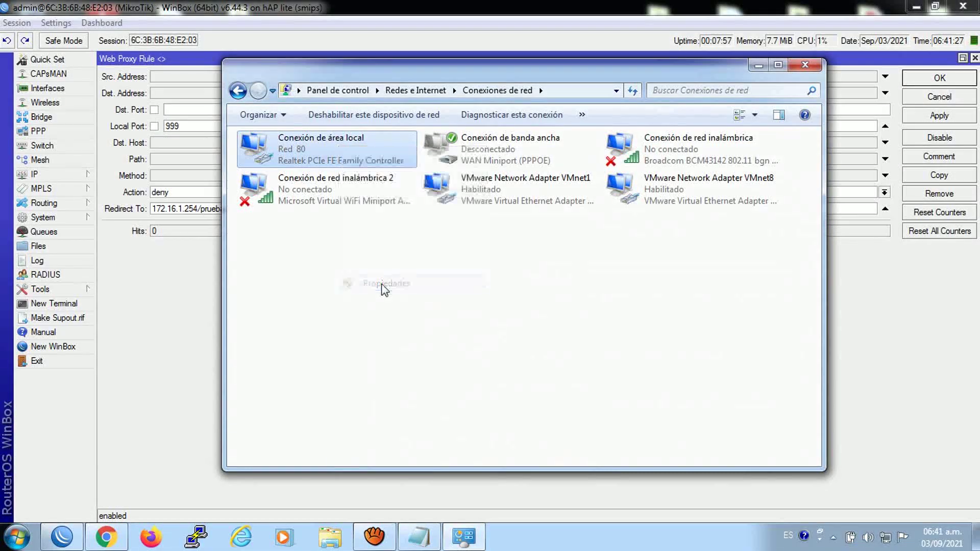
pyautogui.click(362, 316)
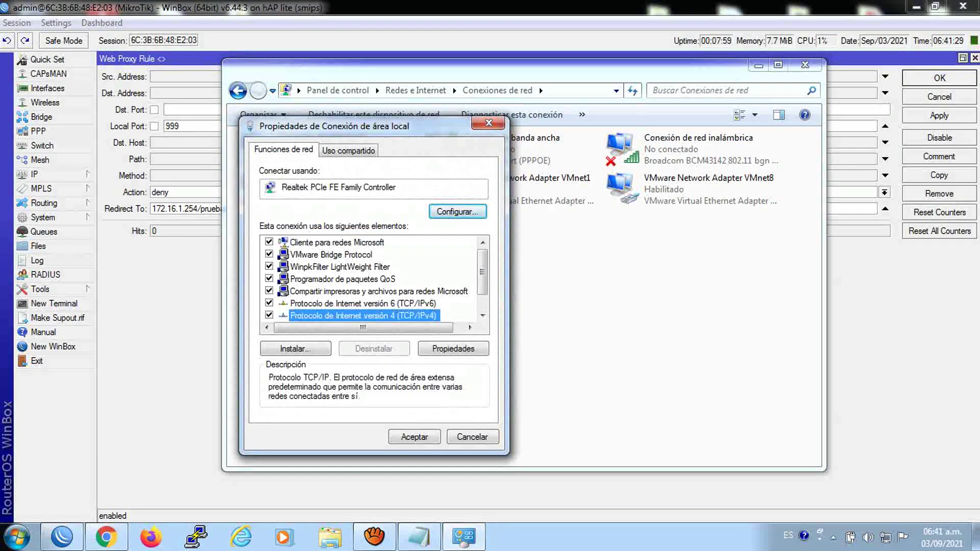
pyautogui.click(453, 348)
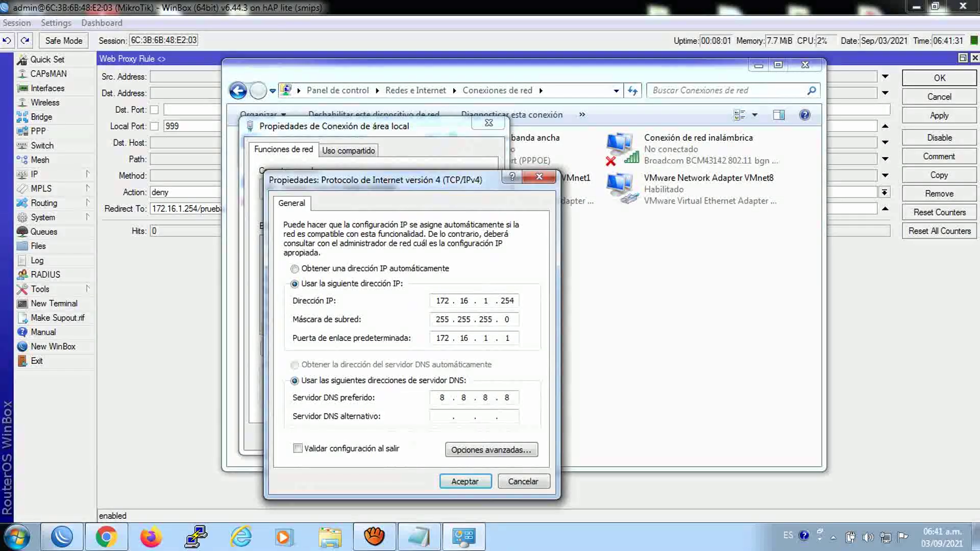
# Close the IPv4, connection properties and Network Connections windows, then minimize WinBox
pyautogui.click(539, 176)
pyautogui.click(489, 123)
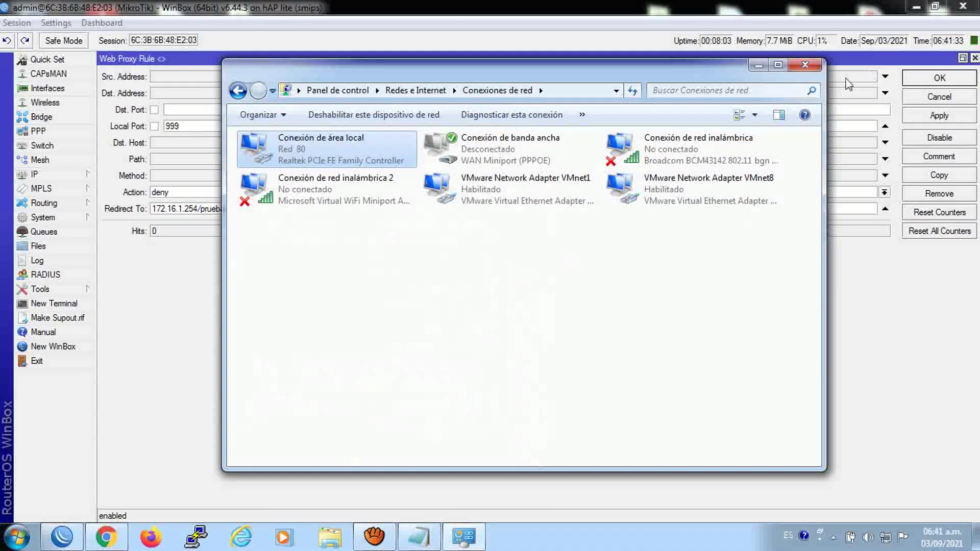
pyautogui.click(805, 65)
pyautogui.click(916, 6)
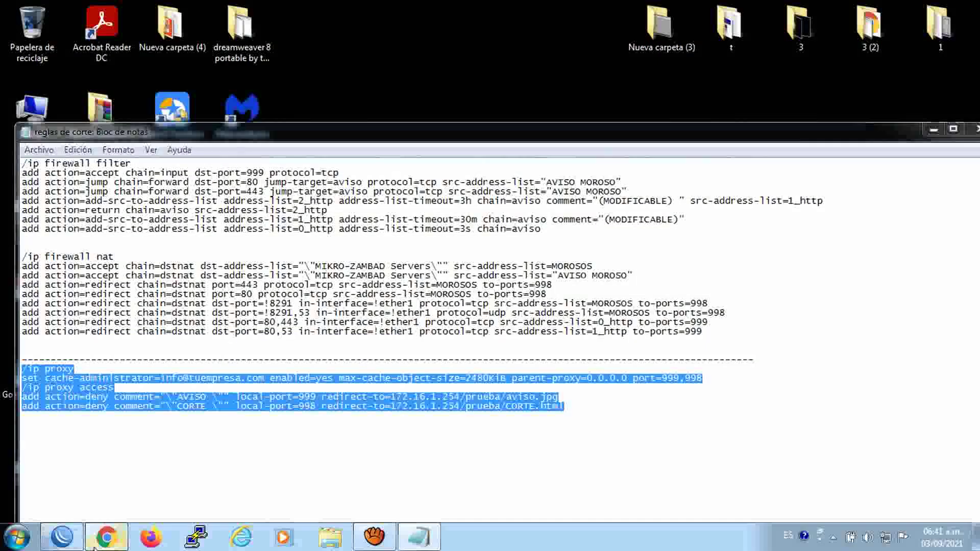
# Scroll up through the MIKRO-ZAMBAD YouTube channel page in Chrome
pyautogui.hotkey('alt', 'Tab')
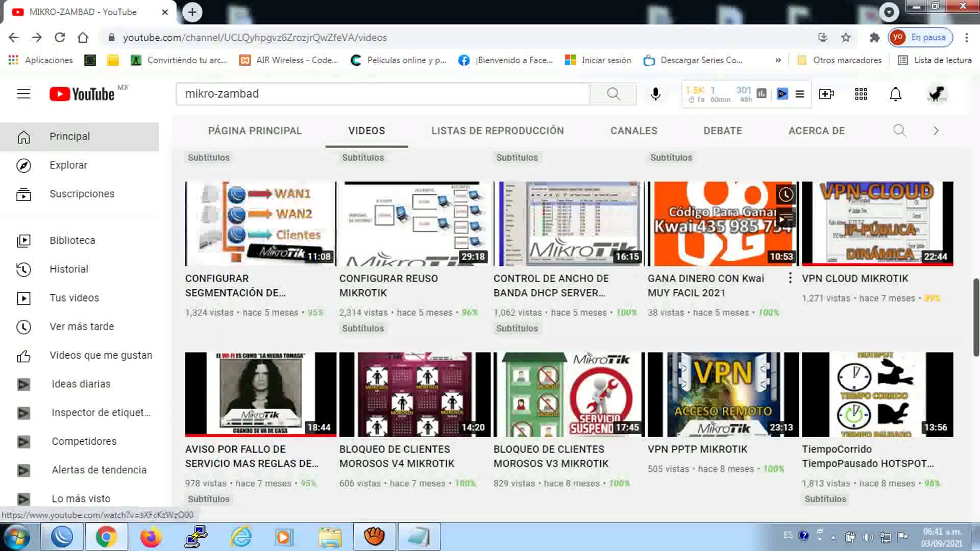
pyautogui.moveTo(975, 287); pyautogui.dragTo(954, 81)
pyautogui.rightClick(958, 86)
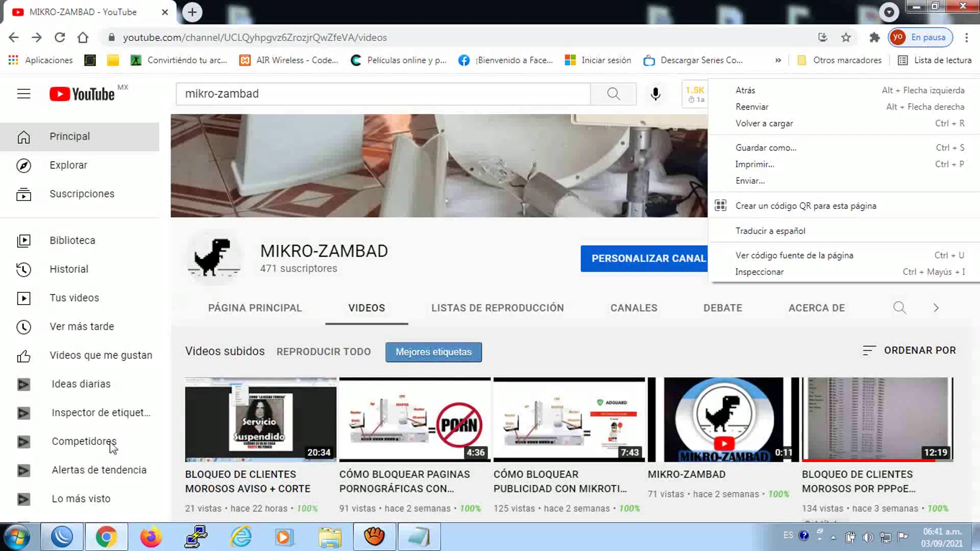
# Close the AVISO rule details in WinBox, then open Computer to browse the drives
pyautogui.click(70, 532)
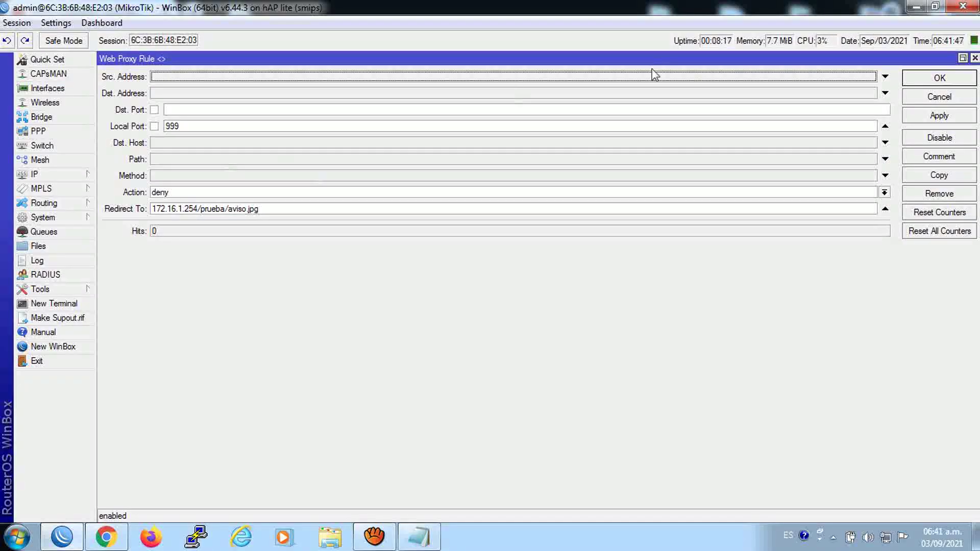
pyautogui.click(974, 59)
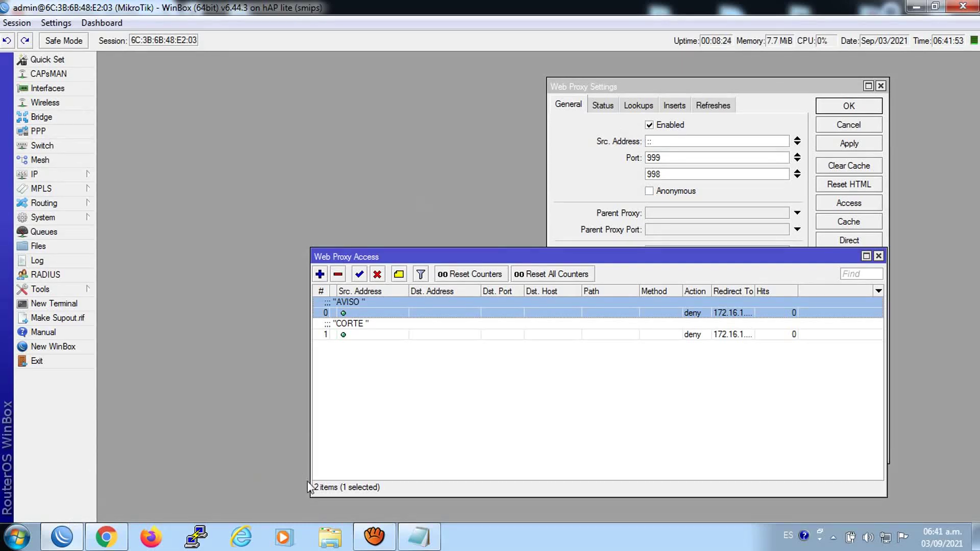
pyautogui.click(17, 537)
pyautogui.click(233, 187)
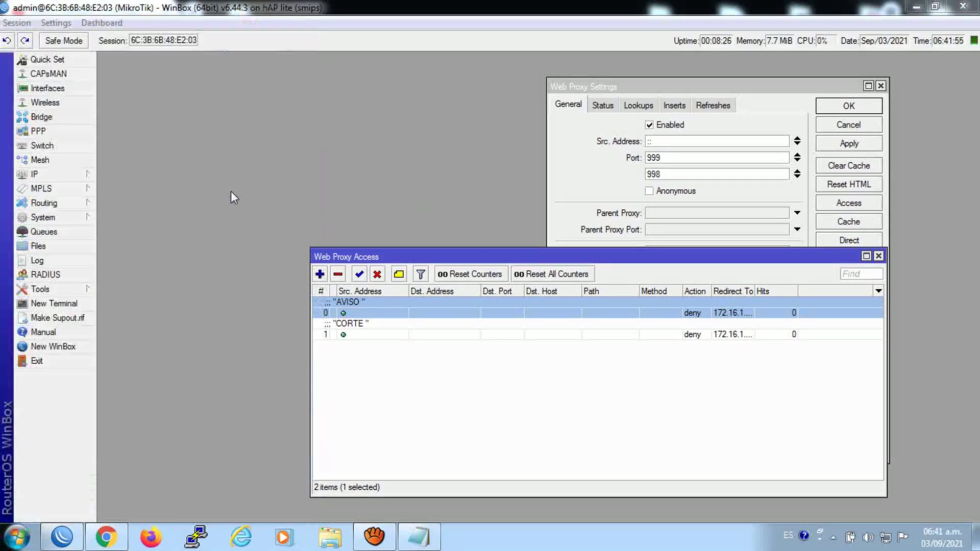
# Open aviso.JPG from C:\xampp\htdocs\MIKRO-ZAMBAD in Firefox
pyautogui.doubleClick(247, 106)
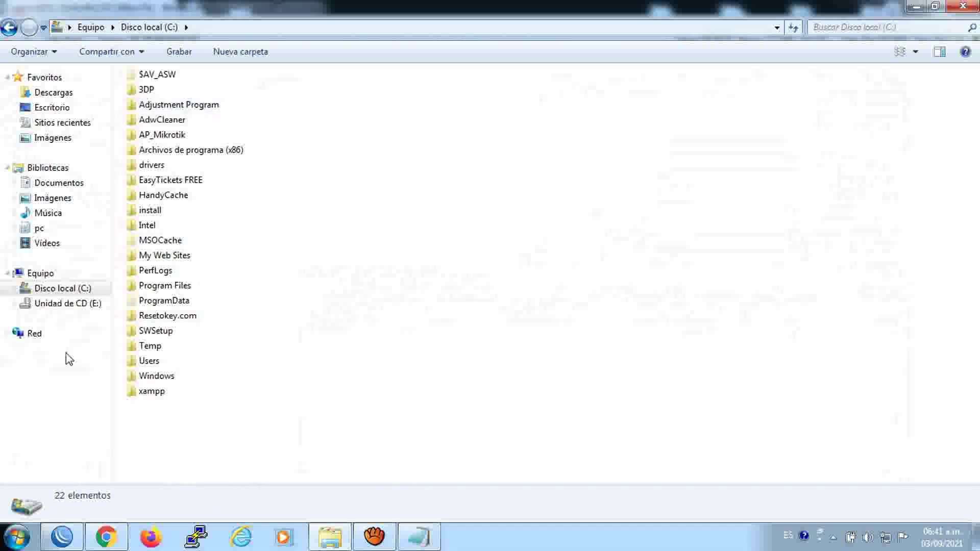
pyautogui.doubleClick(152, 389)
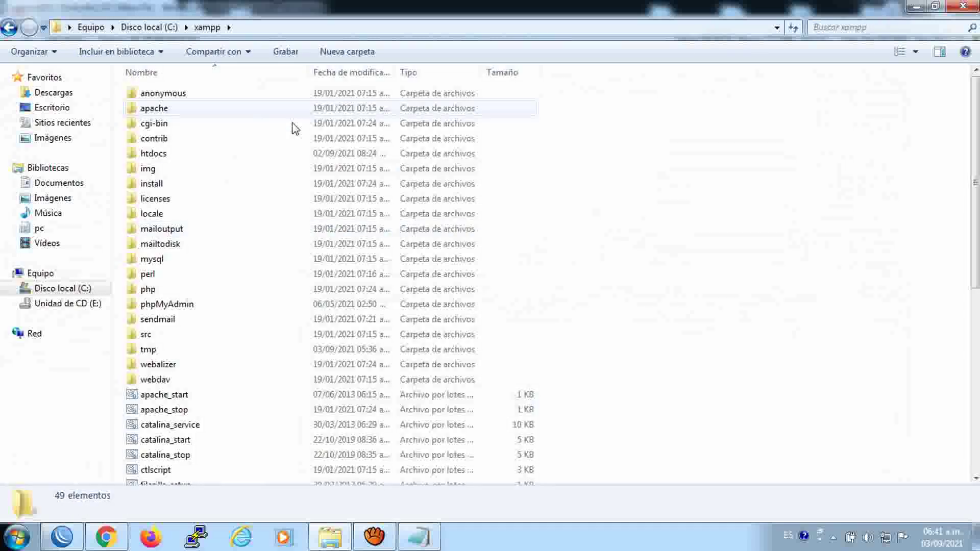
pyautogui.doubleClick(147, 157)
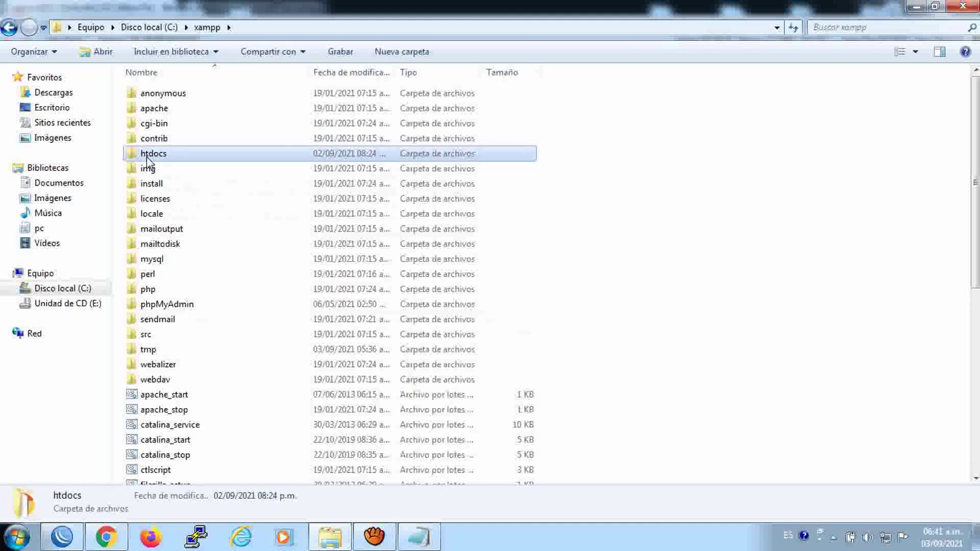
pyautogui.doubleClick(175, 125)
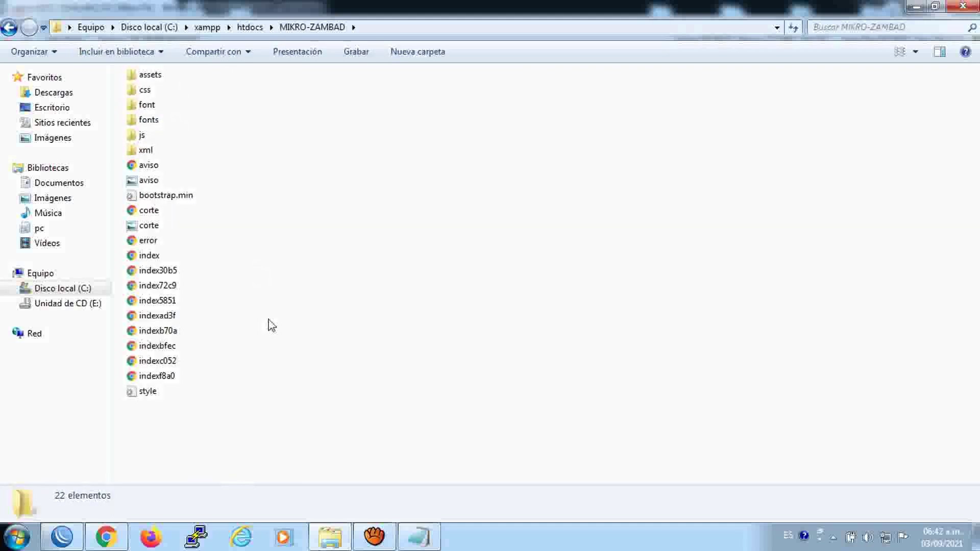
pyautogui.rightClick(140, 185)
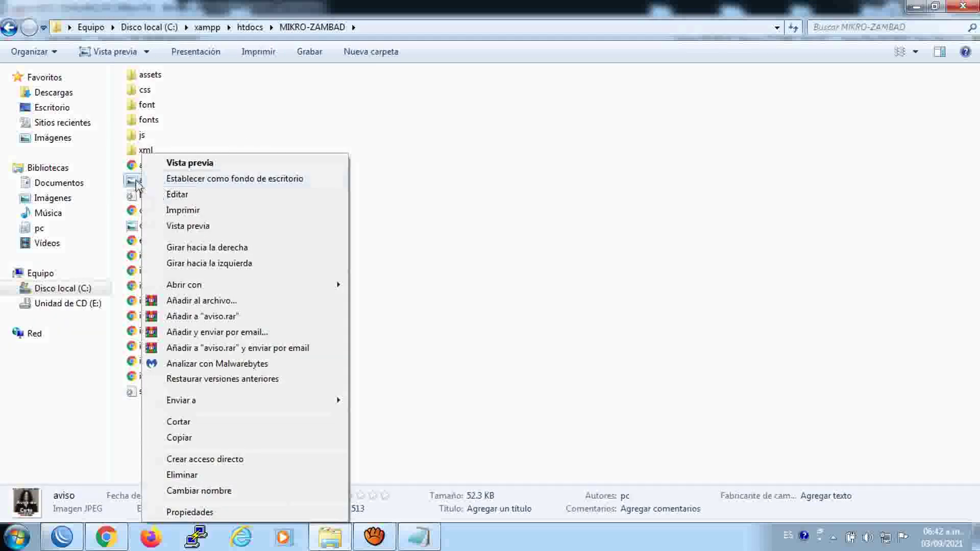
pyautogui.click(137, 184)
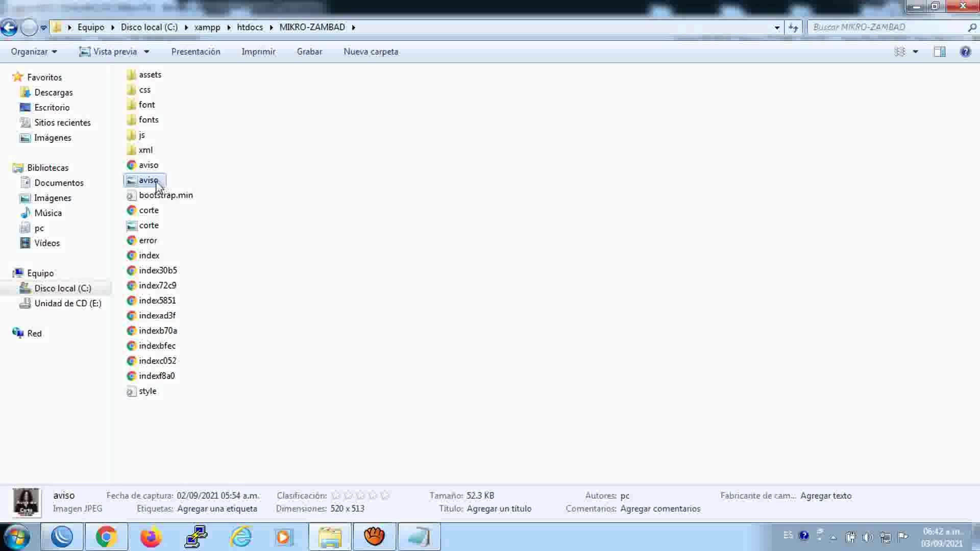
pyautogui.rightClick(156, 183)
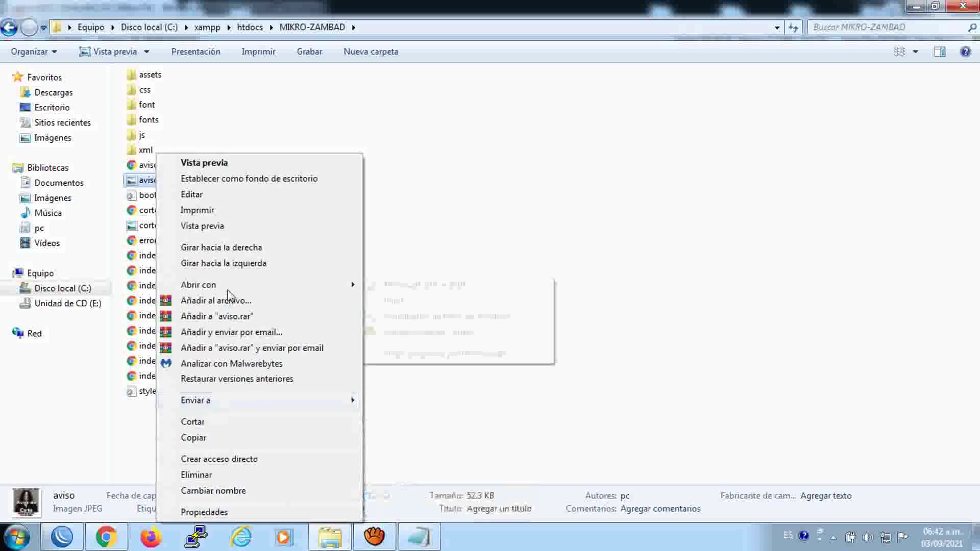
pyautogui.click(413, 354)
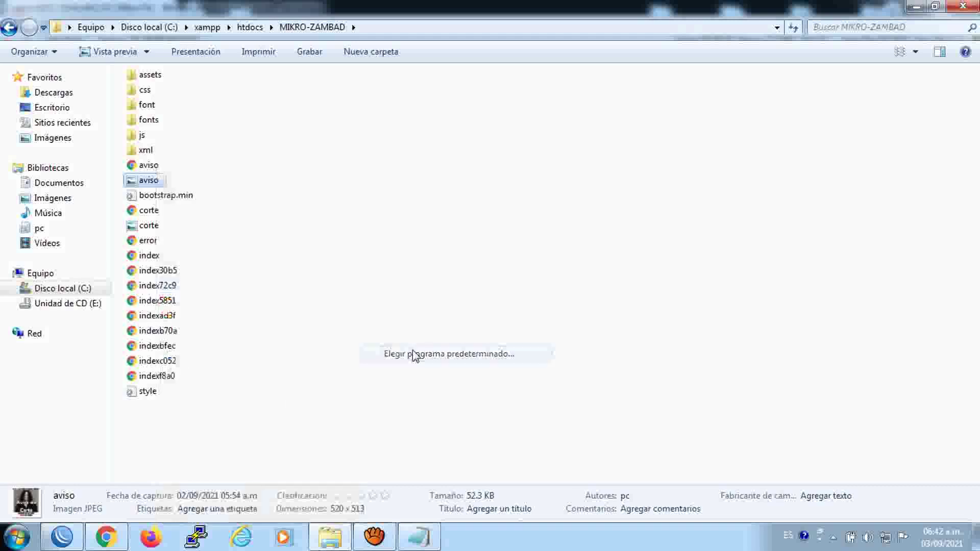
pyautogui.click(663, 242)
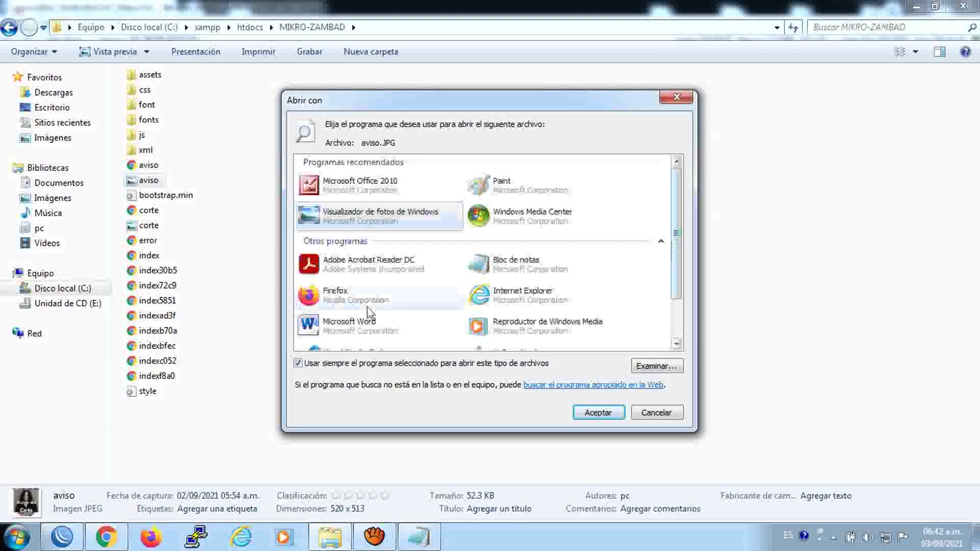
pyautogui.click(368, 305)
pyautogui.click(599, 413)
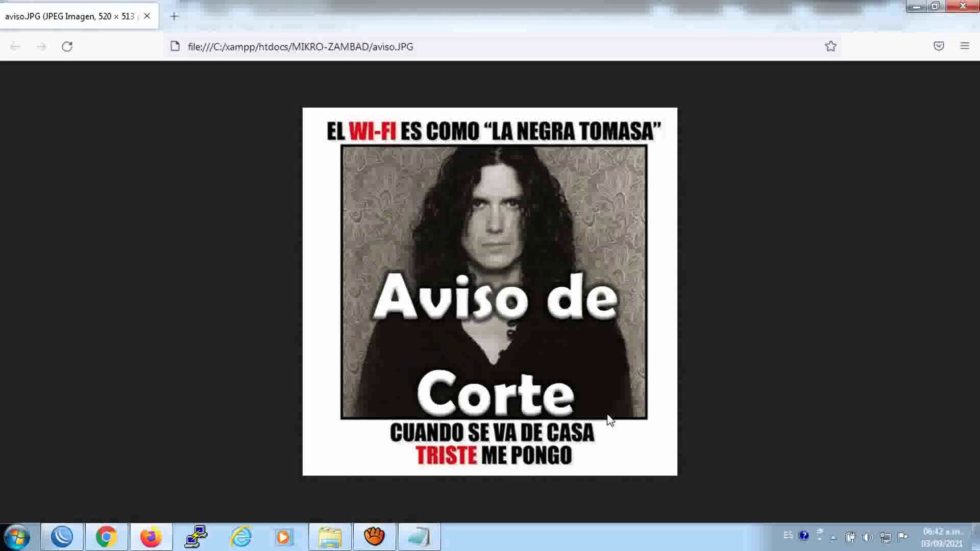
# Paste over the folder and file part of Firefox's address, then return to WinBox
pyautogui.moveTo(430, 45); pyautogui.dragTo(289, 47)
pyautogui.rightClick(312, 47)
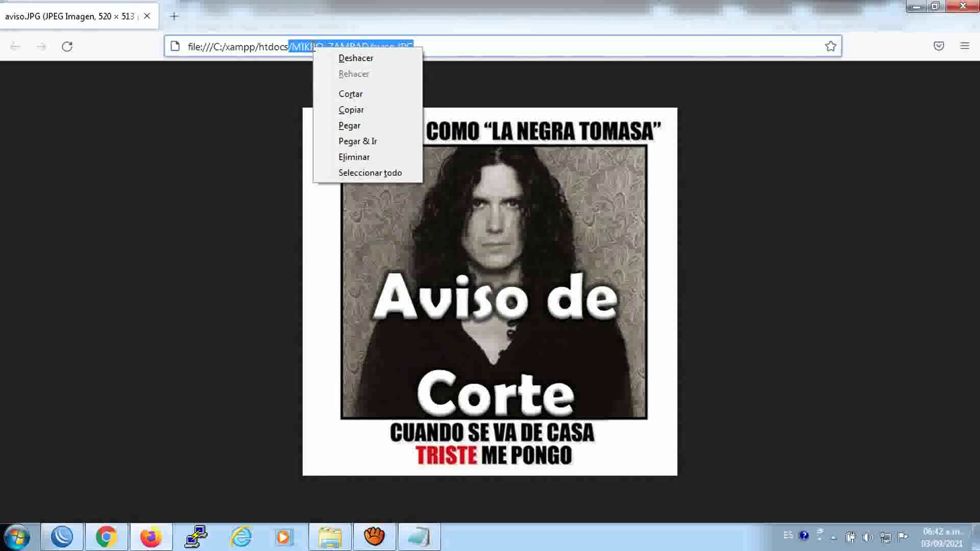
pyautogui.click(349, 125)
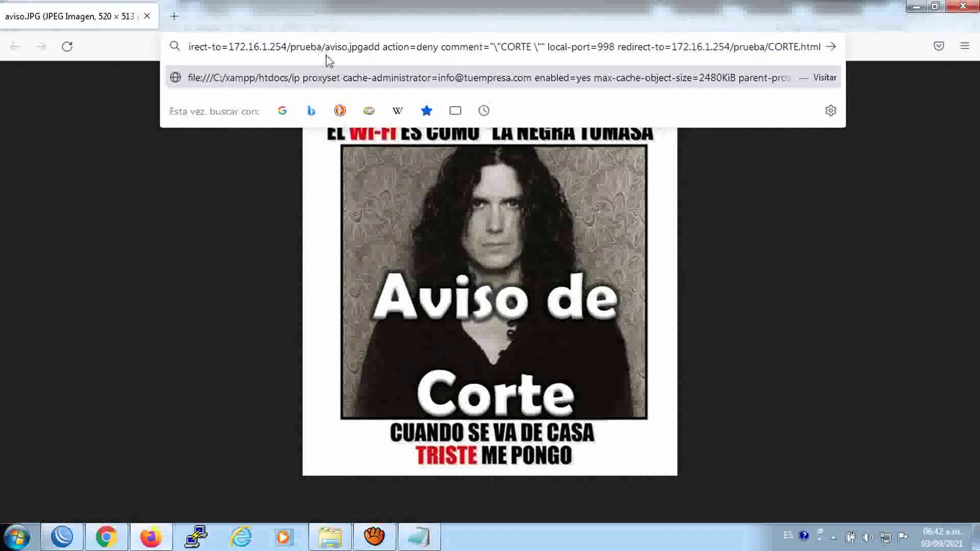
pyautogui.click(76, 535)
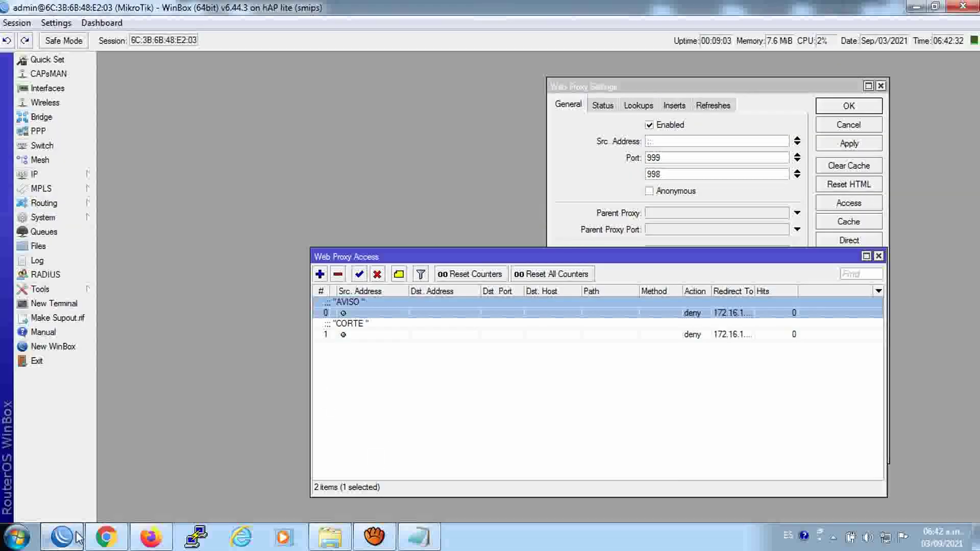
# Open the AVISO proxy rule and paste over its /prueba/aviso.jpg redirect path
pyautogui.doubleClick(362, 317)
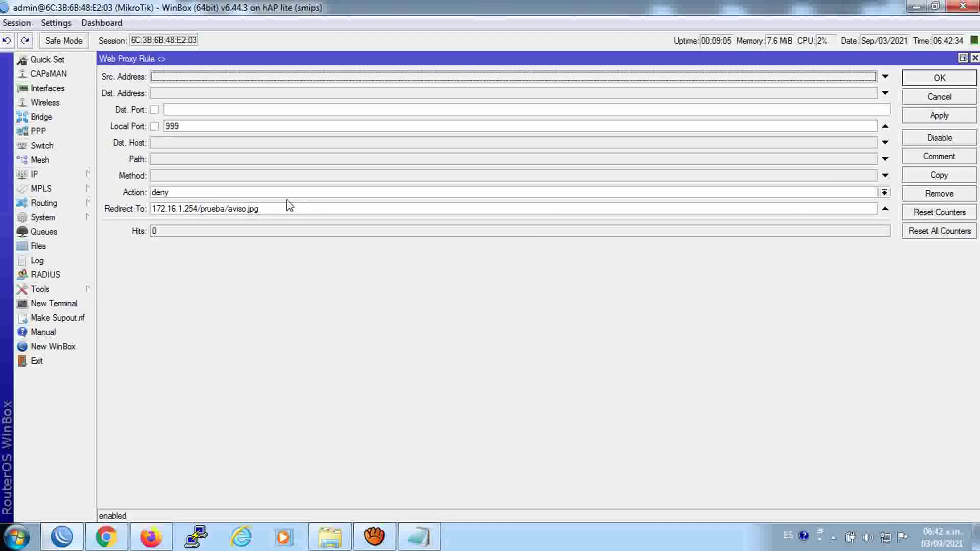
pyautogui.moveTo(259, 210); pyautogui.dragTo(199, 210)
pyautogui.rightClick(199, 210)
pyautogui.click(238, 250)
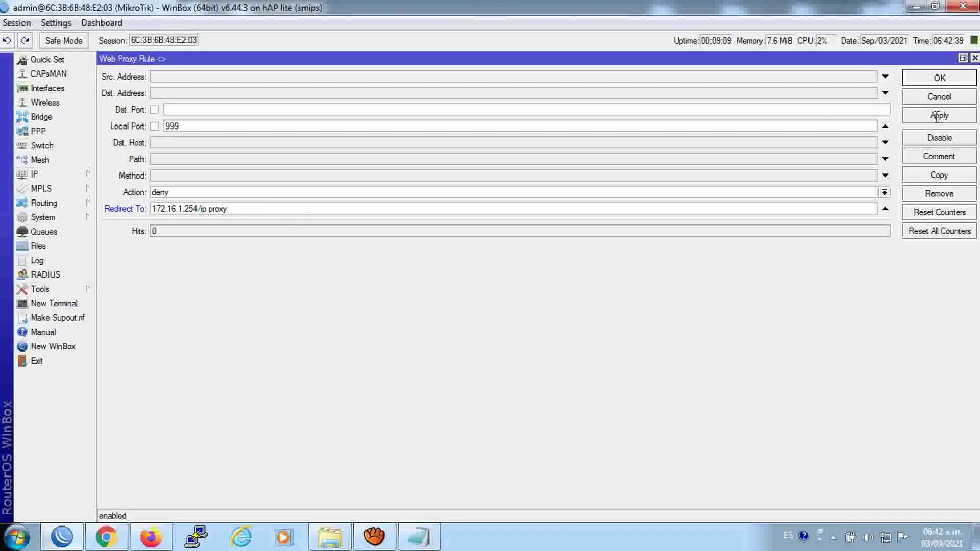
# Copy the /MIKRO-ZAMBAD/aviso.JPG path from the reloaded Firefox address bar
pyautogui.click(138, 531)
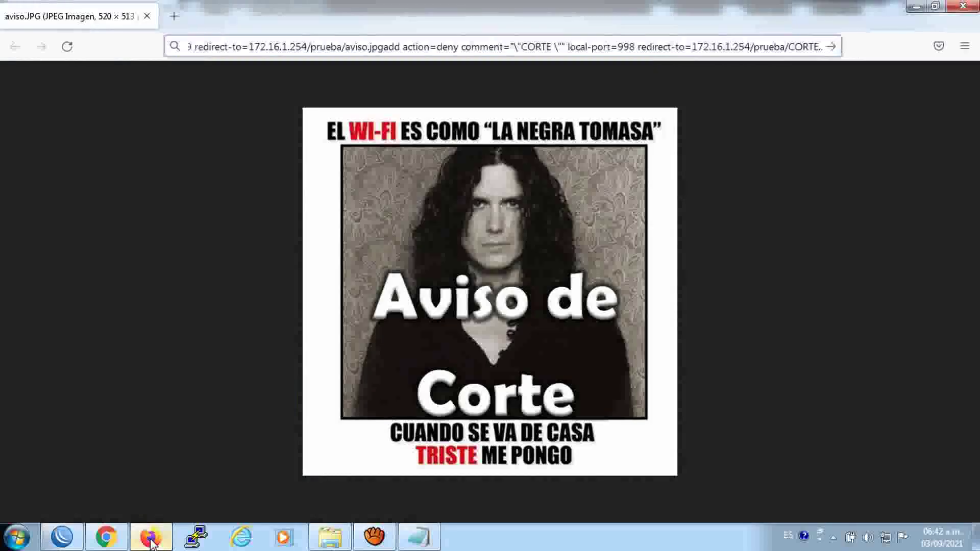
pyautogui.click(67, 46)
pyautogui.moveTo(422, 48); pyautogui.dragTo(288, 40)
pyautogui.hotkey('ctrl', 'c')
pyautogui.rightClick(299, 39)
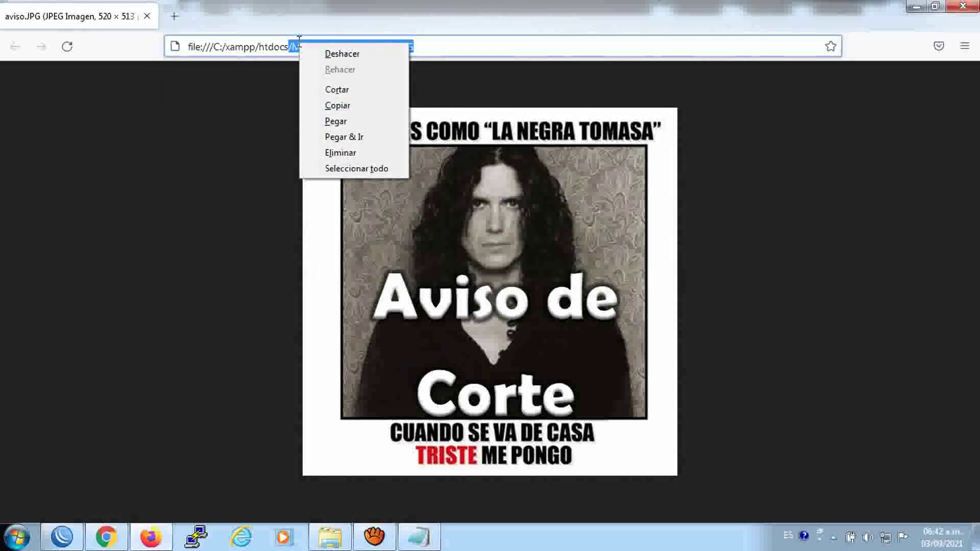
pyautogui.click(329, 103)
# Paste it into Redirect To, making it 172.16.1.254/MIKRO-ZAMBAD/aviso.JPG, and save the rule
pyautogui.click(62, 537)
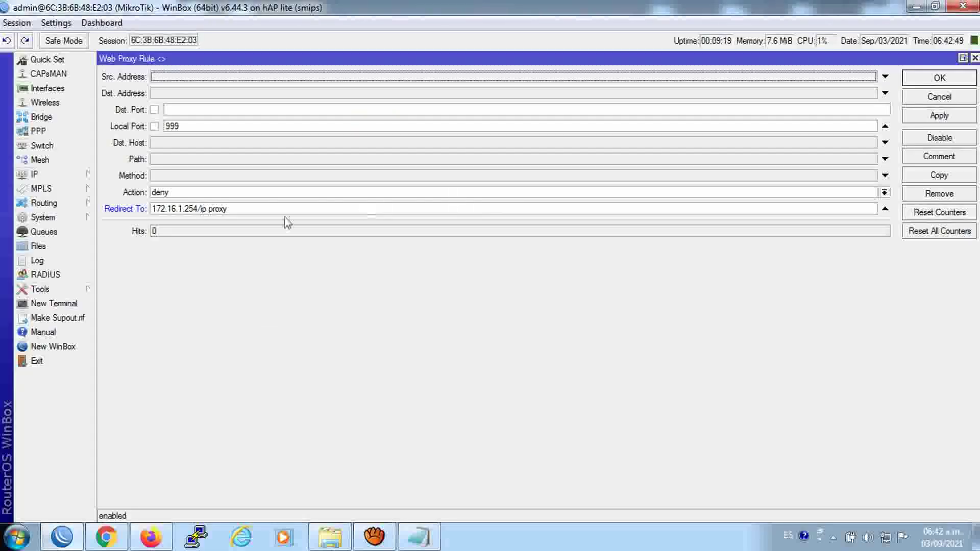
pyautogui.moveTo(235, 209); pyautogui.dragTo(203, 210)
pyautogui.rightClick(203, 210)
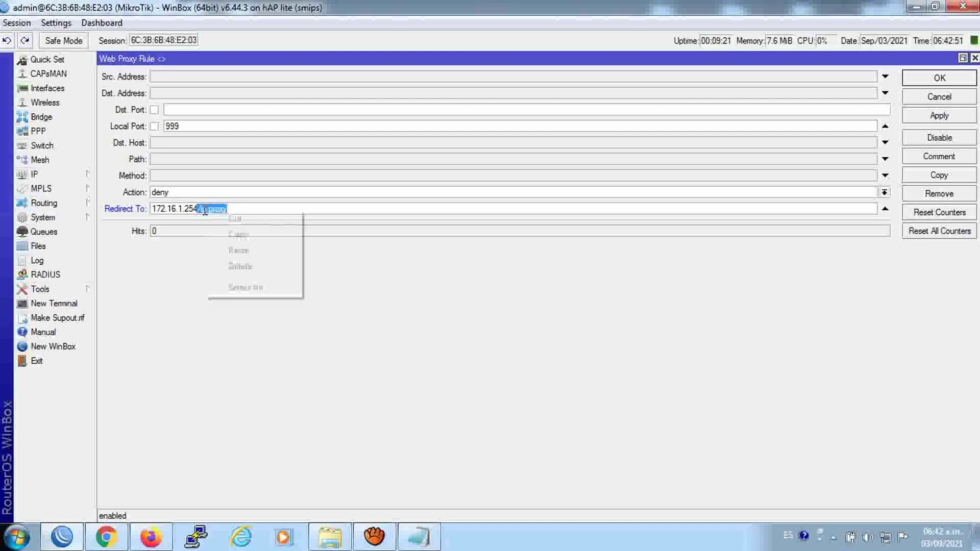
pyautogui.click(239, 250)
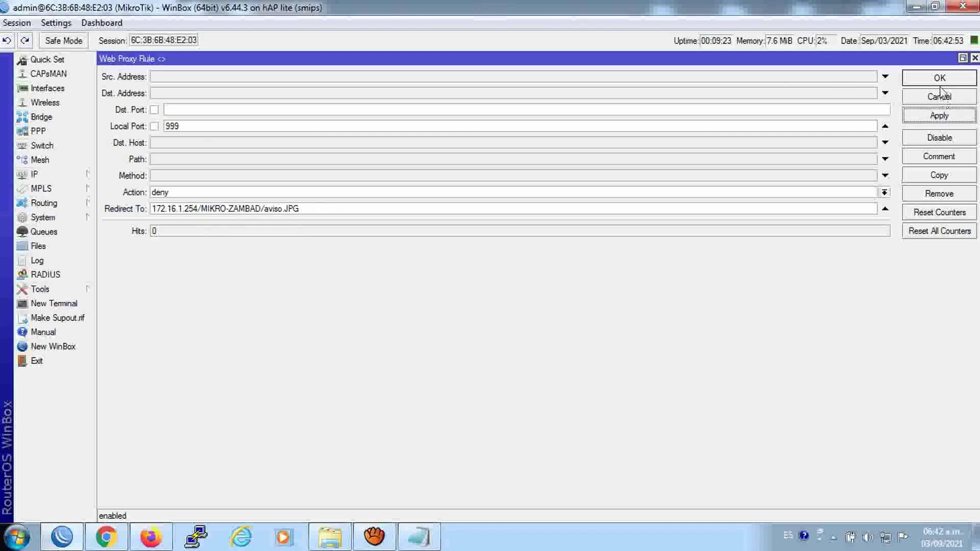
pyautogui.click(939, 79)
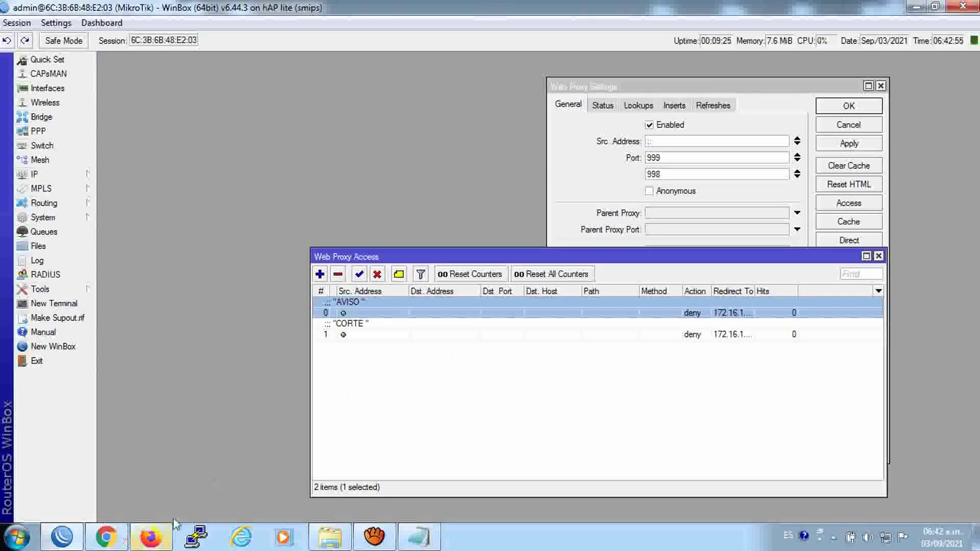
# Open corte.JPG from the MIKRO-ZAMBAD folder in Firefox
pyautogui.click(329, 536)
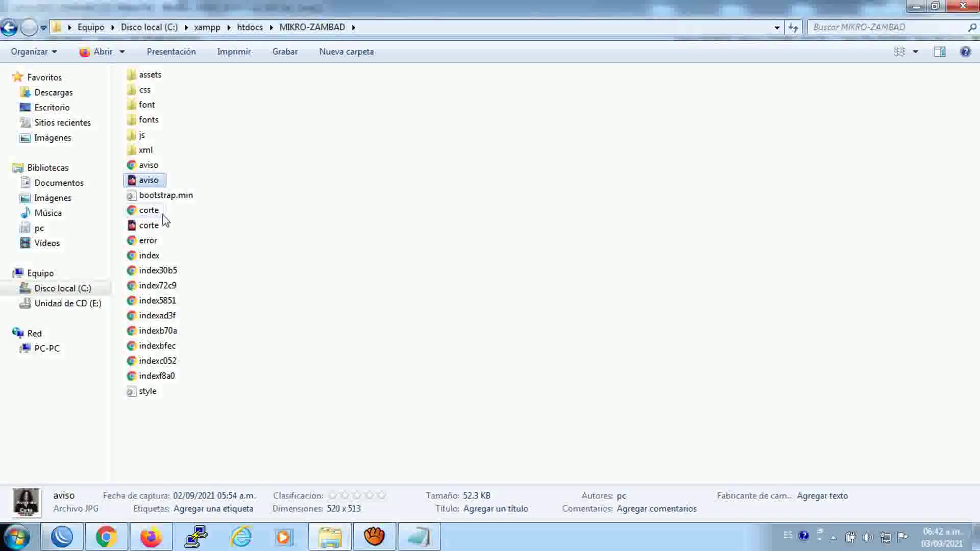
pyautogui.click(152, 226)
pyautogui.rightClick(153, 228)
pyautogui.press('Return')
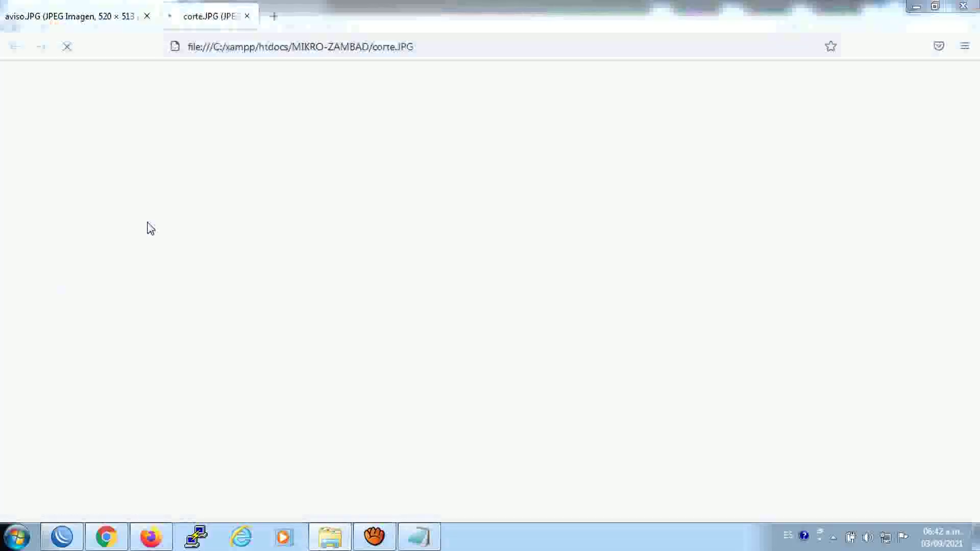
# Copy the /MIKRO-ZAMBAD/corte.JPG path from the address bar and return to WinBox
pyautogui.moveTo(470, 45); pyautogui.dragTo(291, 49)
pyautogui.hotkey('ctrl', 'c')
pyautogui.rightClick(300, 49)
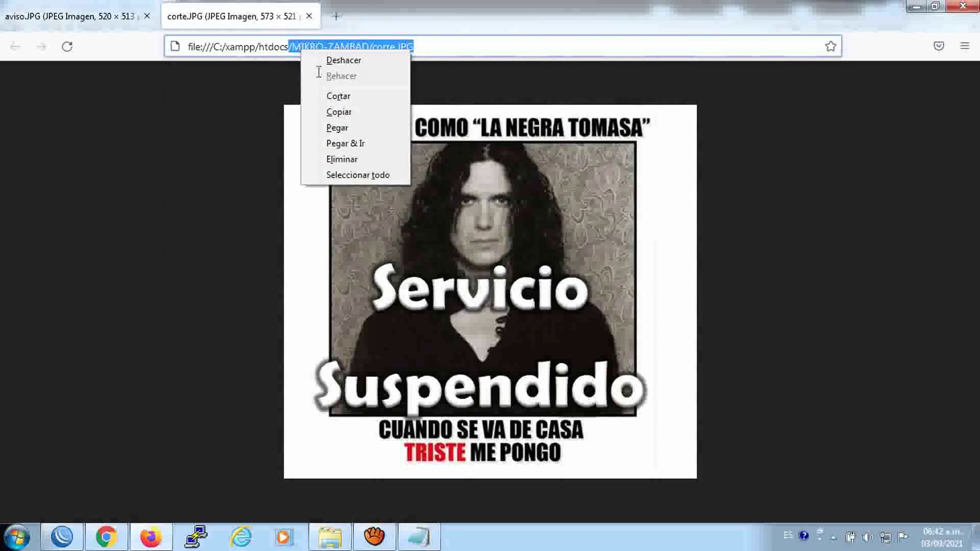
pyautogui.click(332, 113)
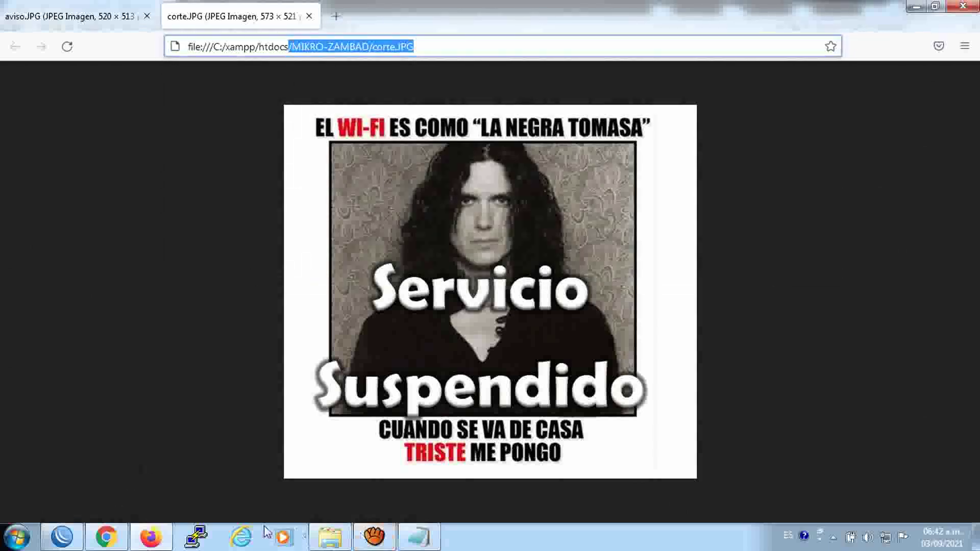
pyautogui.click(80, 535)
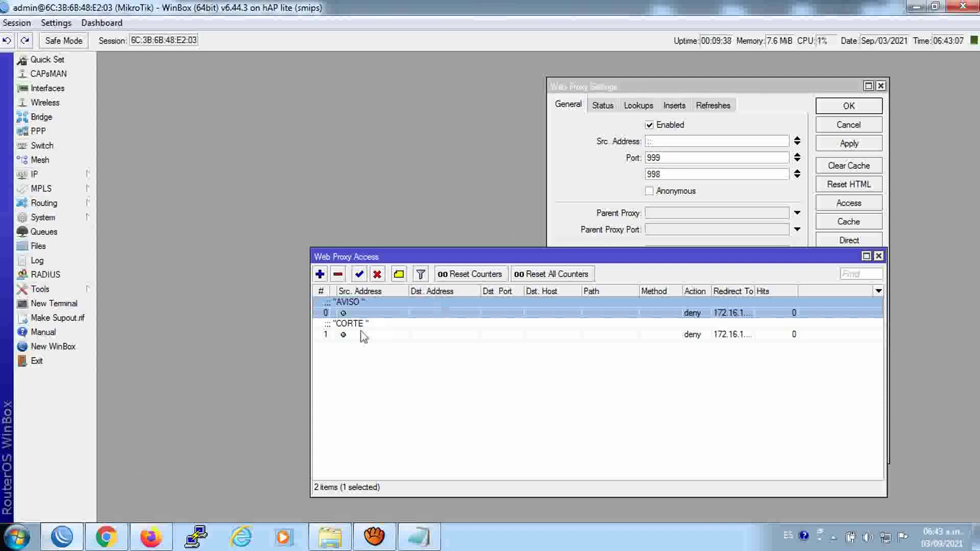
# Replace the CORTE rule's /prueba/CORTE.html redirect with 172.16.1.254/MIKRO-ZAMBAD/corte.JPG and save it
pyautogui.click(360, 335)
pyautogui.doubleClick(360, 335)
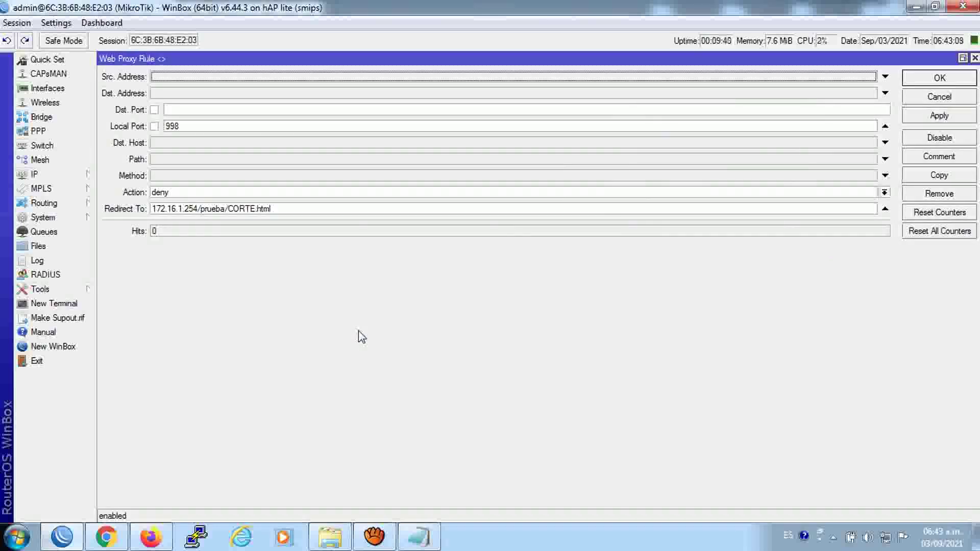
pyautogui.moveTo(296, 214); pyautogui.dragTo(200, 217)
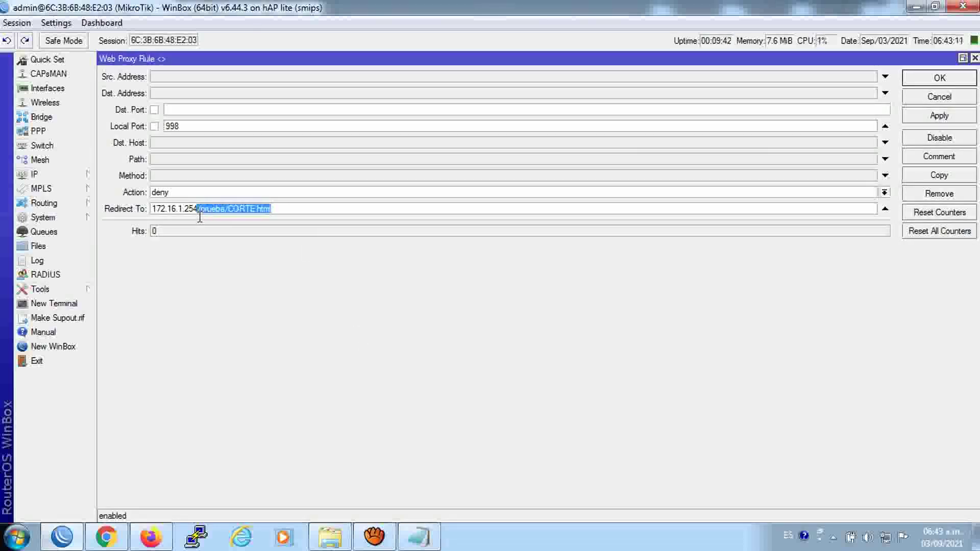
pyautogui.rightClick(207, 215)
pyautogui.click(235, 258)
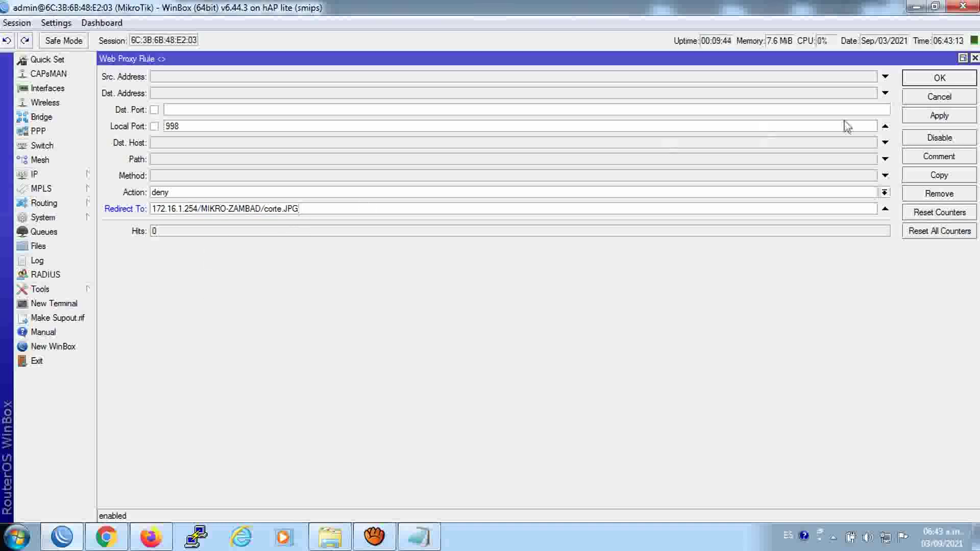
pyautogui.click(938, 116)
pyautogui.click(939, 78)
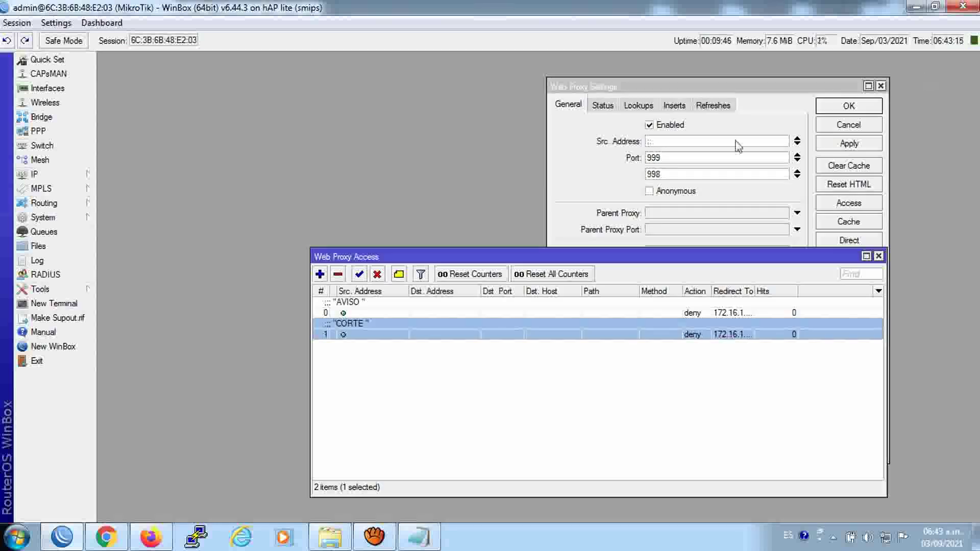
# Open aviso.JPG with Windows Photo Viewer as the default program, then close the preview
pyautogui.click(330, 539)
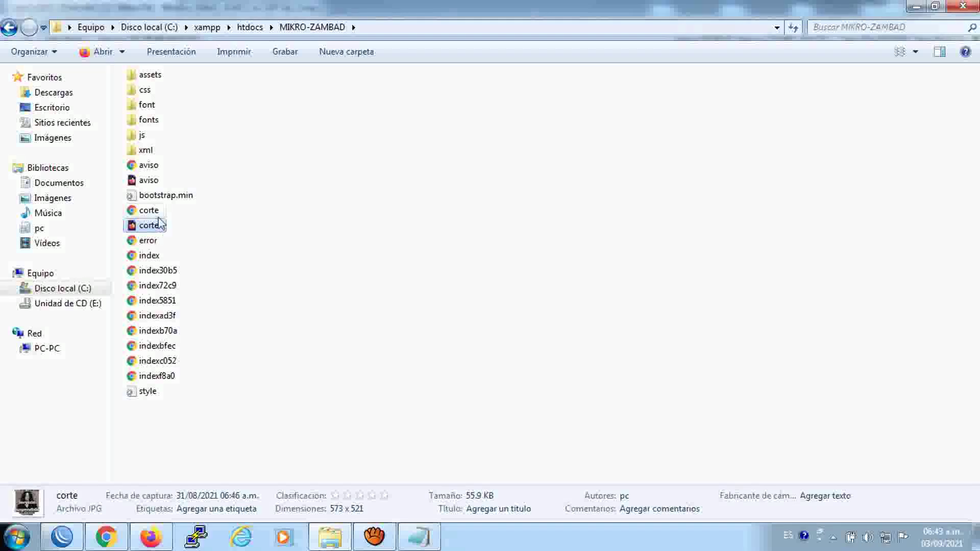
pyautogui.rightClick(144, 187)
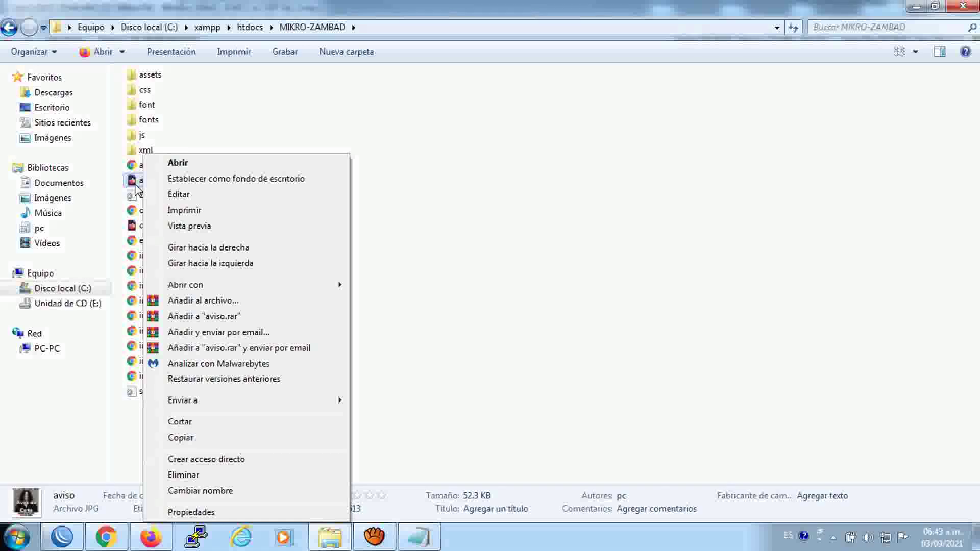
pyautogui.moveTo(203, 286)
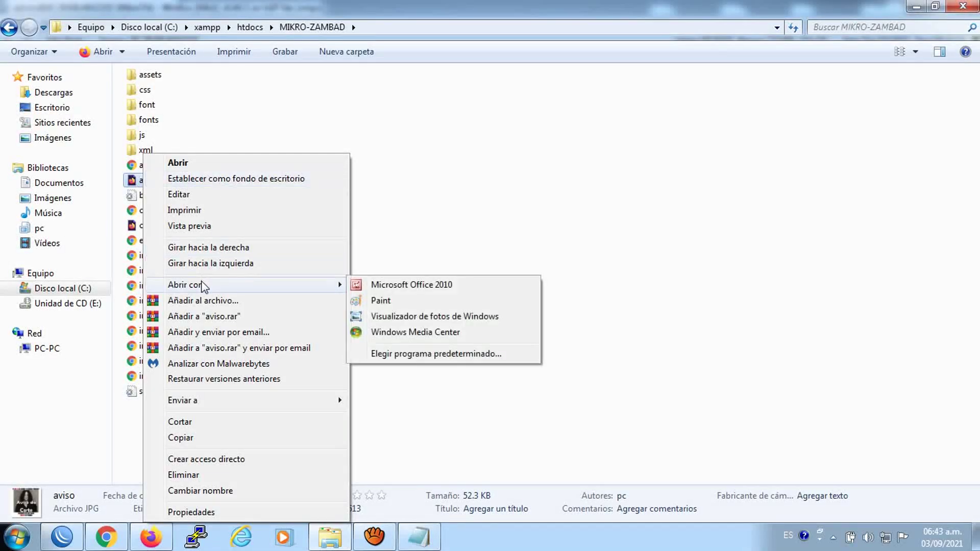
pyautogui.click(416, 353)
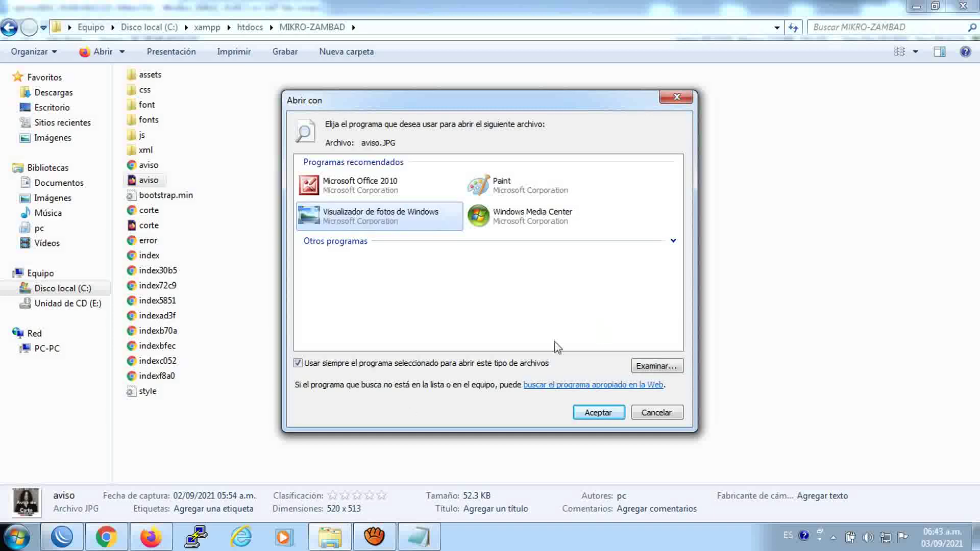
pyautogui.click(596, 417)
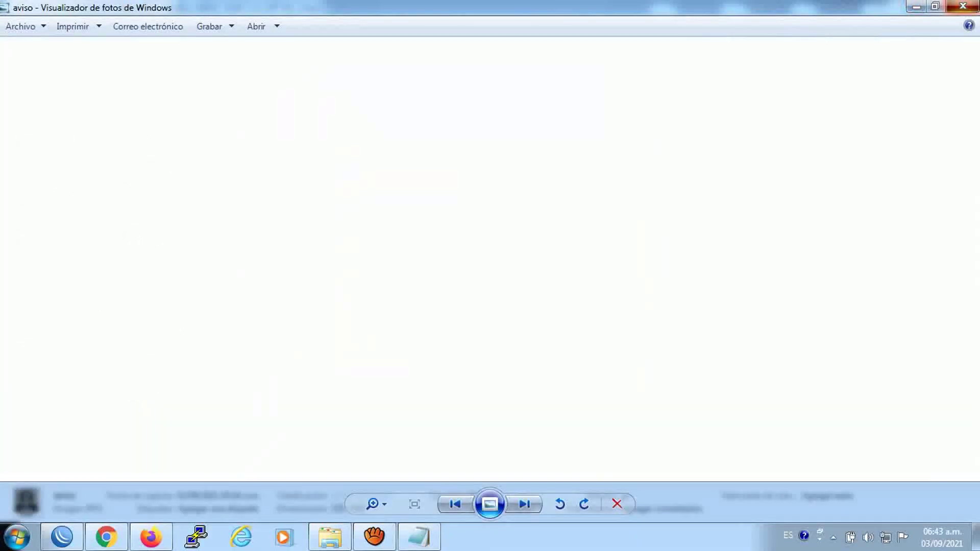
pyautogui.click(963, 6)
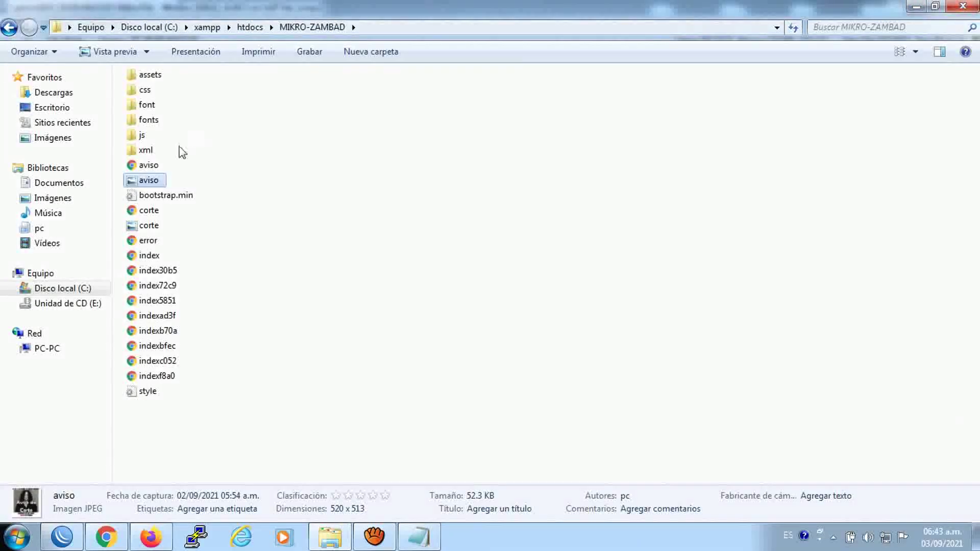
# Close the proxy windows and filter the firewall Address Lists to MIKRO-ZAMBAD Servers
pyautogui.click(962, 6)
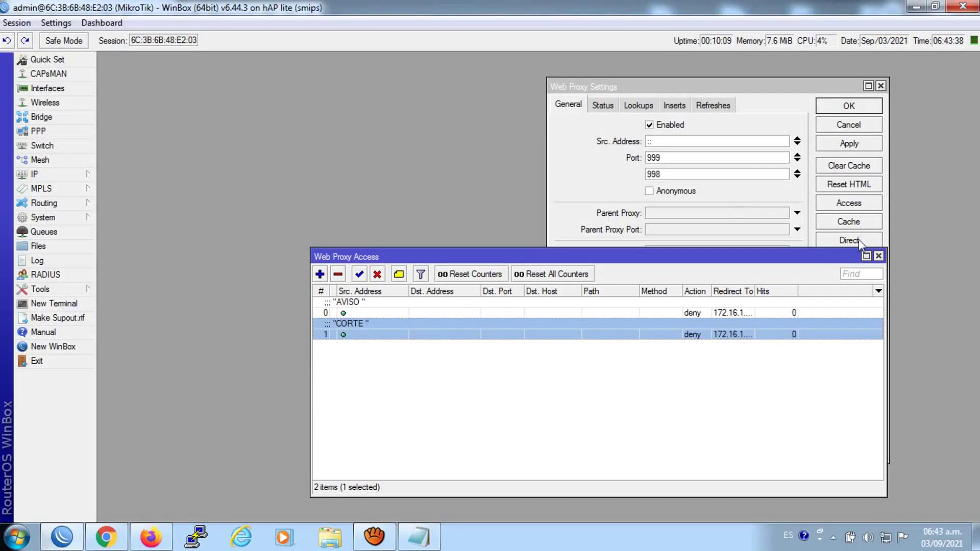
pyautogui.click(878, 256)
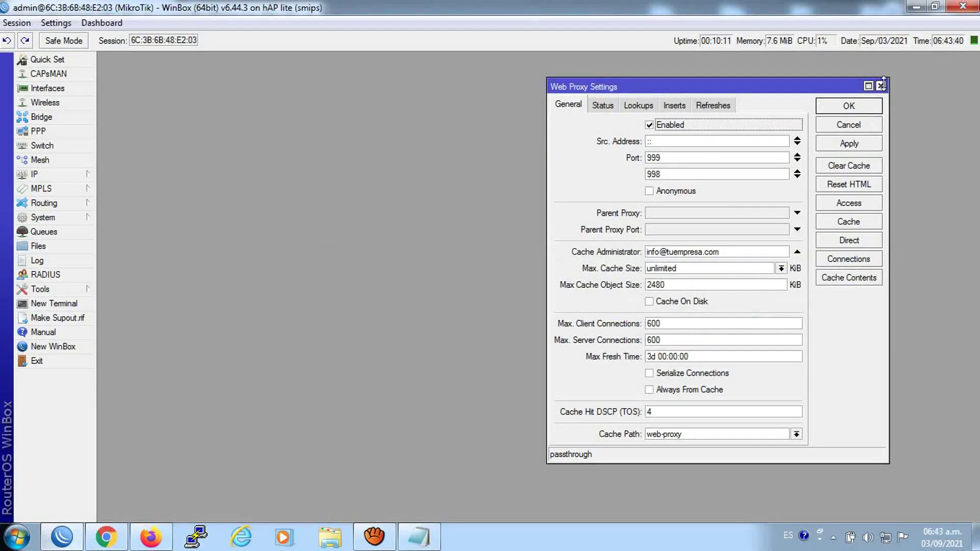
pyautogui.click(880, 85)
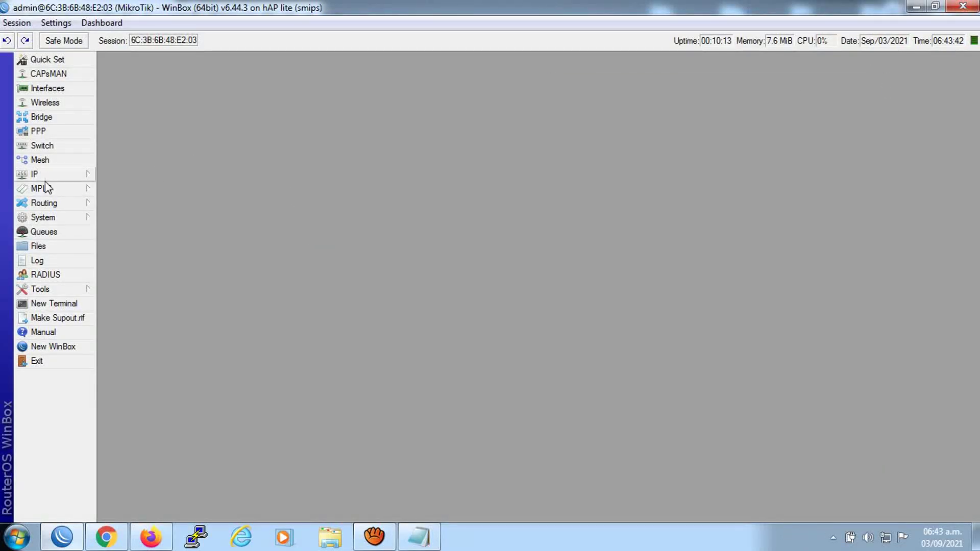
pyautogui.click(71, 175)
pyautogui.click(136, 298)
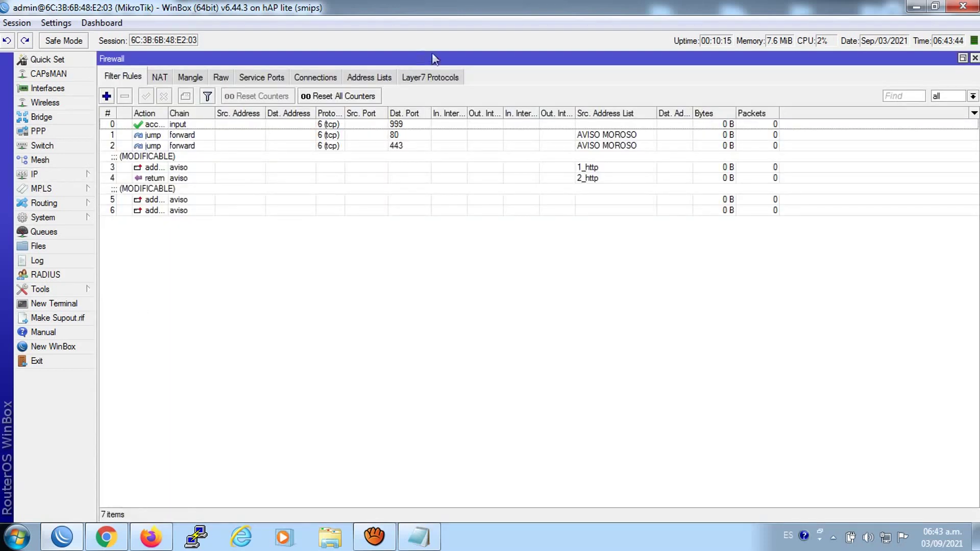
pyautogui.click(370, 77)
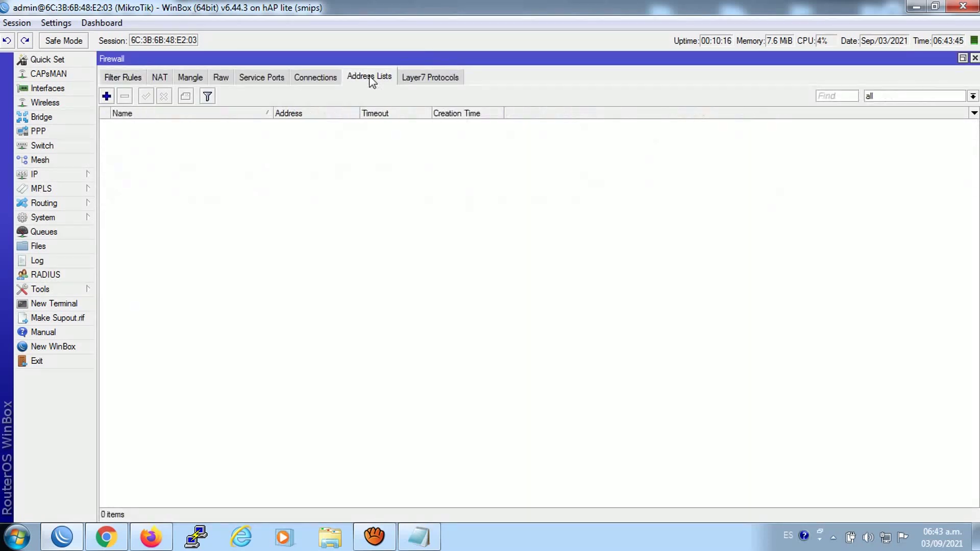
pyautogui.click(886, 105)
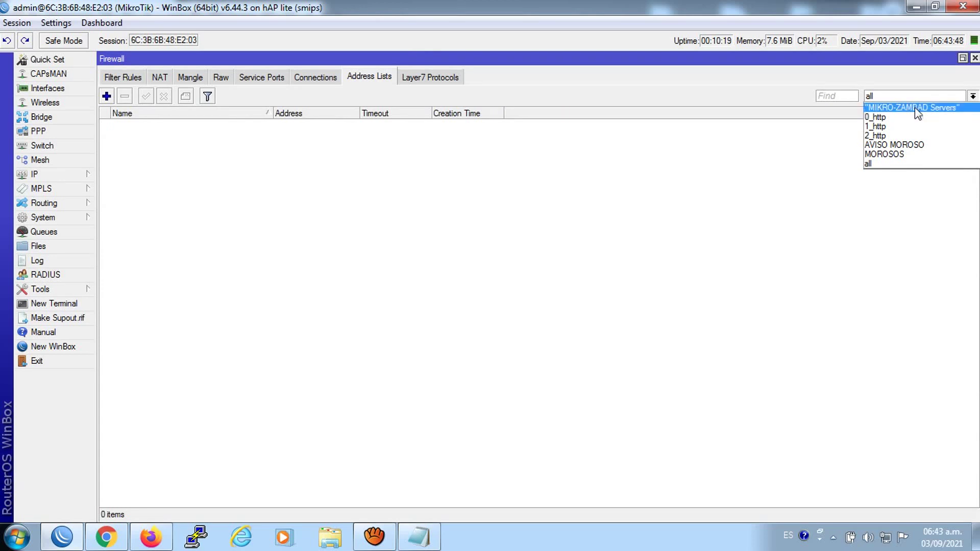
pyautogui.click(915, 107)
# Add 172.16.1.254 to the MIKRO-ZAMBAD Servers address list
pyautogui.click(106, 96)
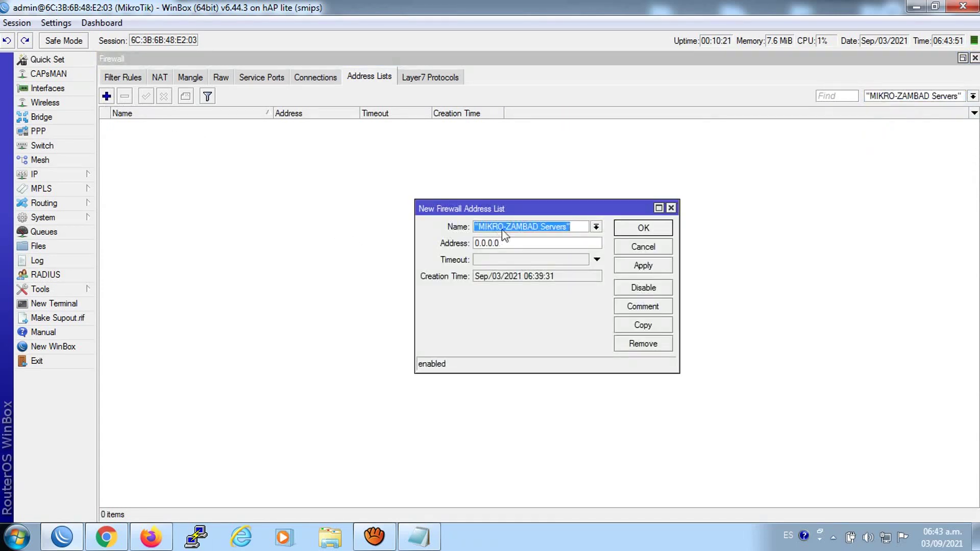
pyautogui.doubleClick(513, 243)
pyautogui.write('172.16.1.254')
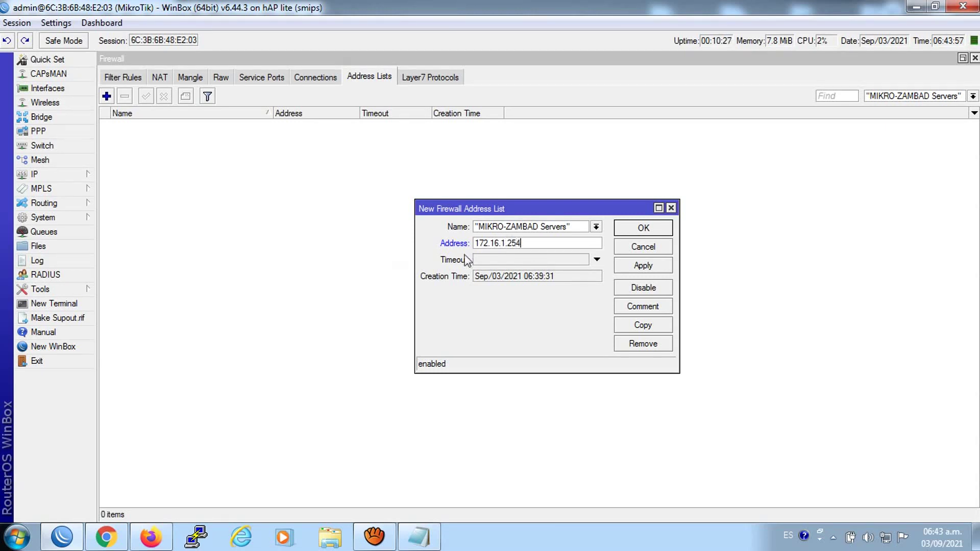
pyautogui.click(634, 267)
pyautogui.click(634, 226)
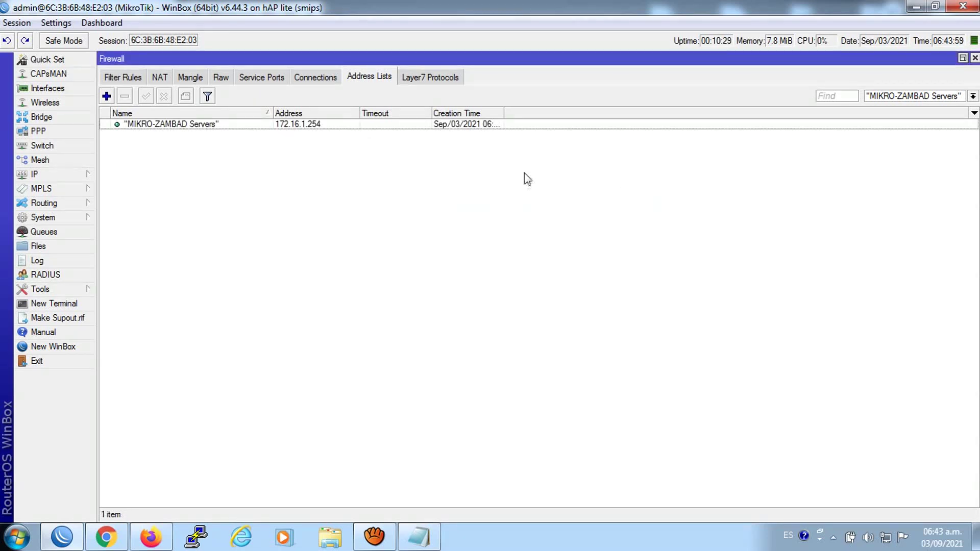
# Review the firewall filter and NAT rules, close the firewall, and go to PPP
pyautogui.click(137, 78)
pyautogui.click(160, 77)
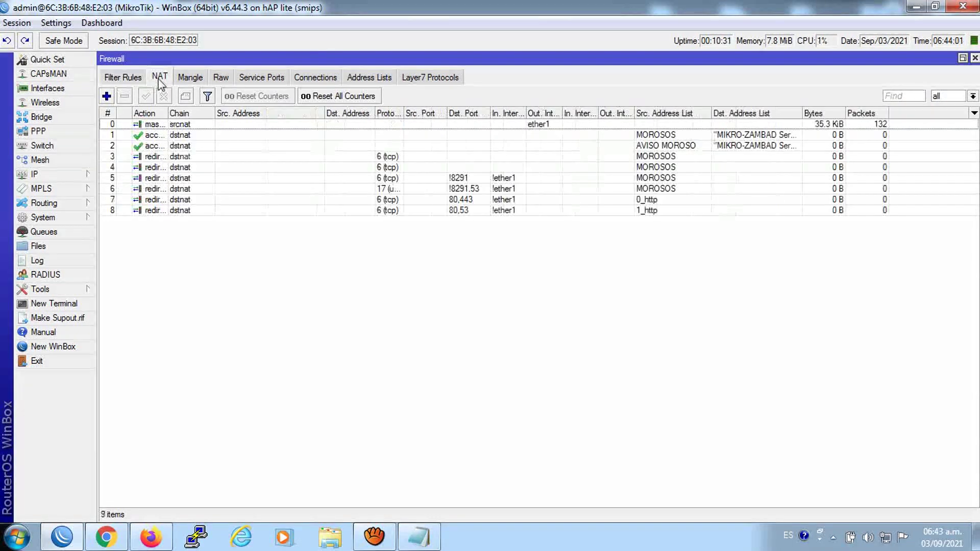
pyautogui.click(974, 58)
pyautogui.click(38, 131)
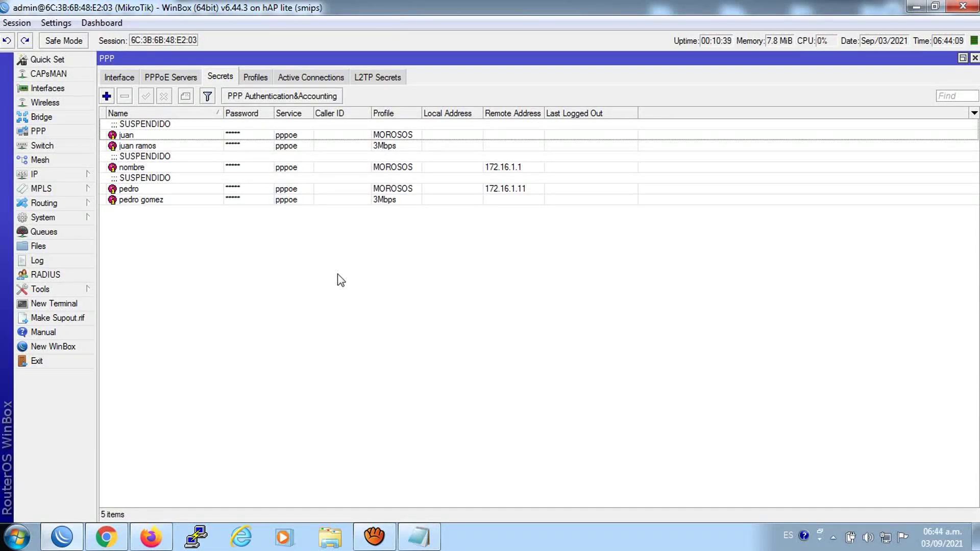
# Remove the Remote Address from the MOROSOS PPP profile, keeping local address 172.16.1.1
pyautogui.click(257, 79)
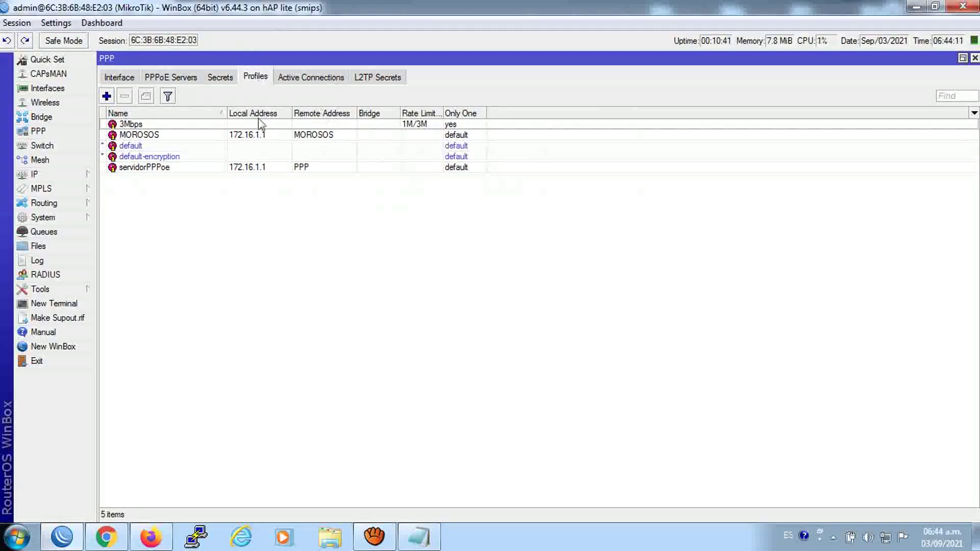
pyautogui.click(169, 135)
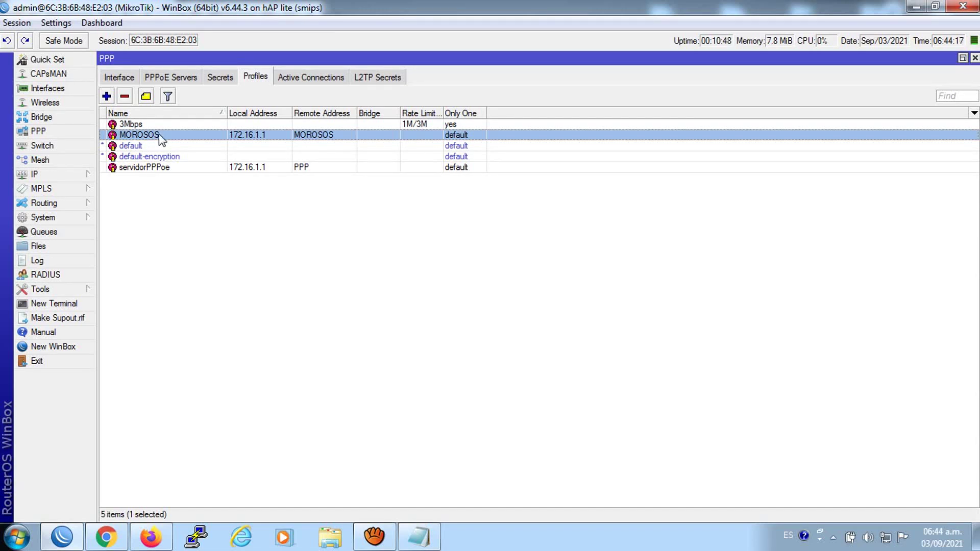
pyautogui.doubleClick(189, 134)
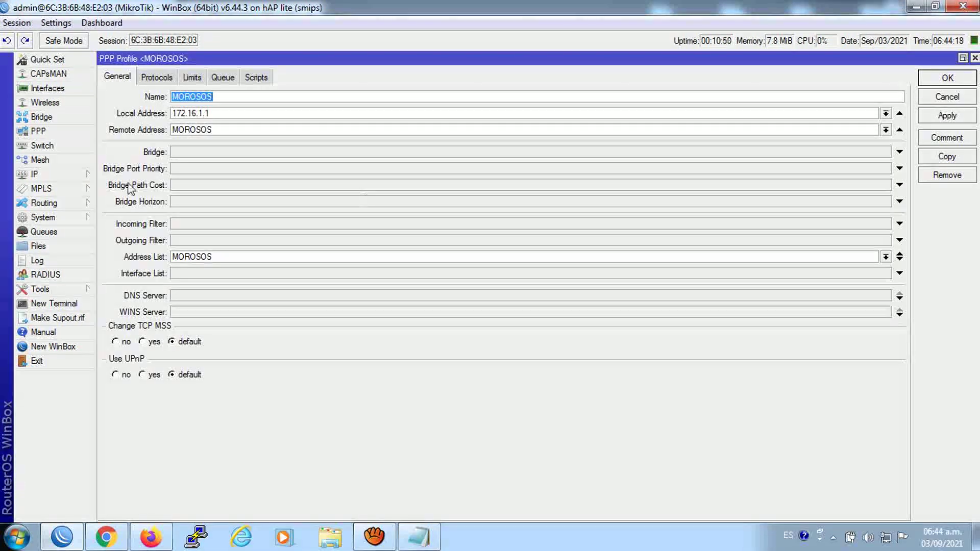
pyautogui.click(899, 130)
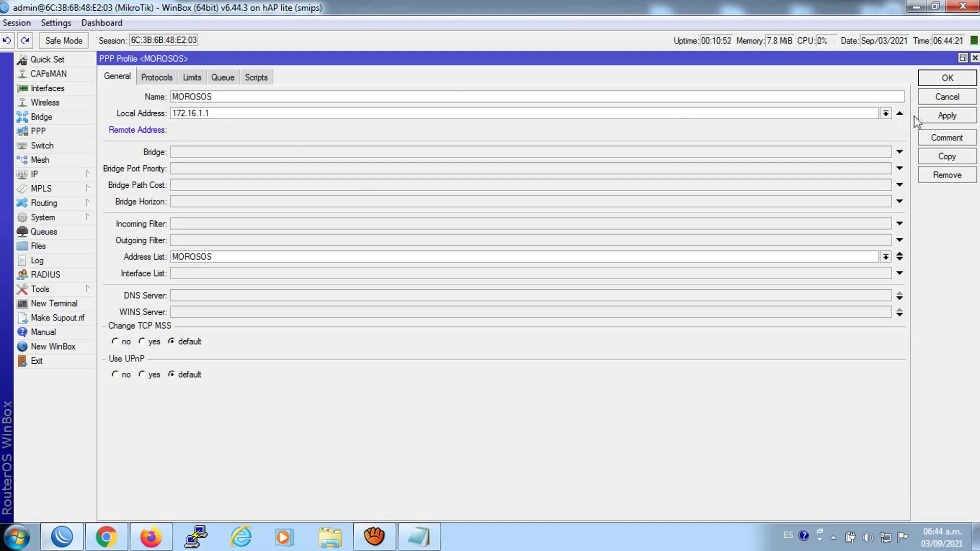
pyautogui.click(943, 117)
pyautogui.click(940, 94)
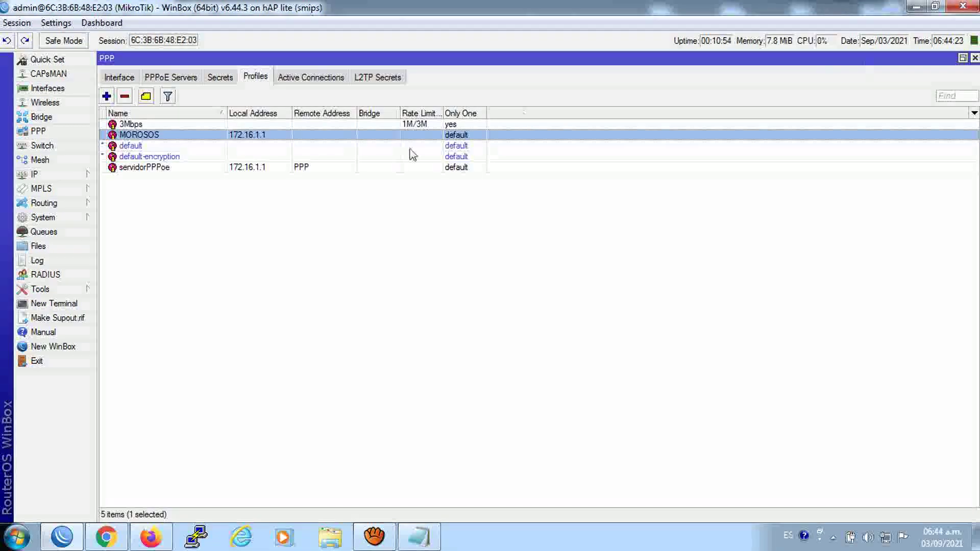
pyautogui.doubleClick(147, 136)
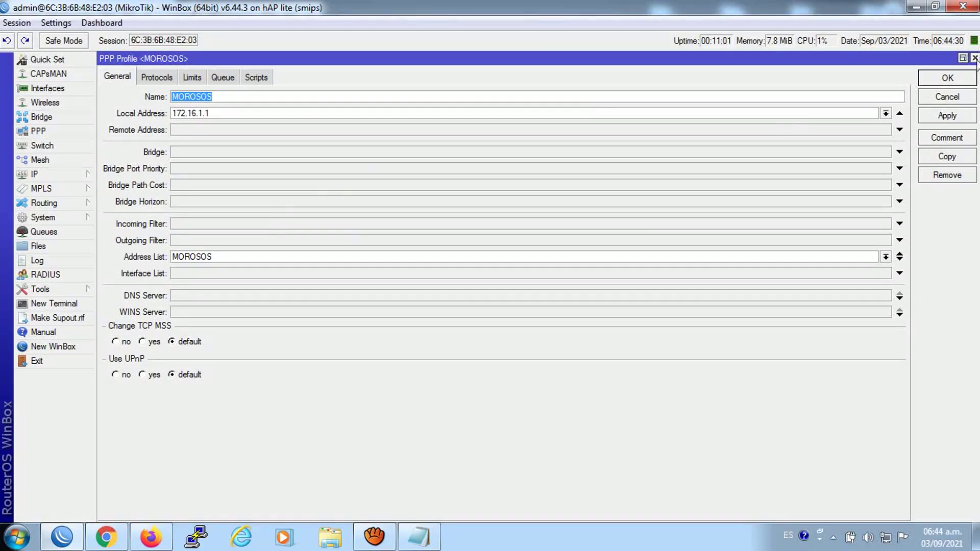
pyautogui.click(974, 58)
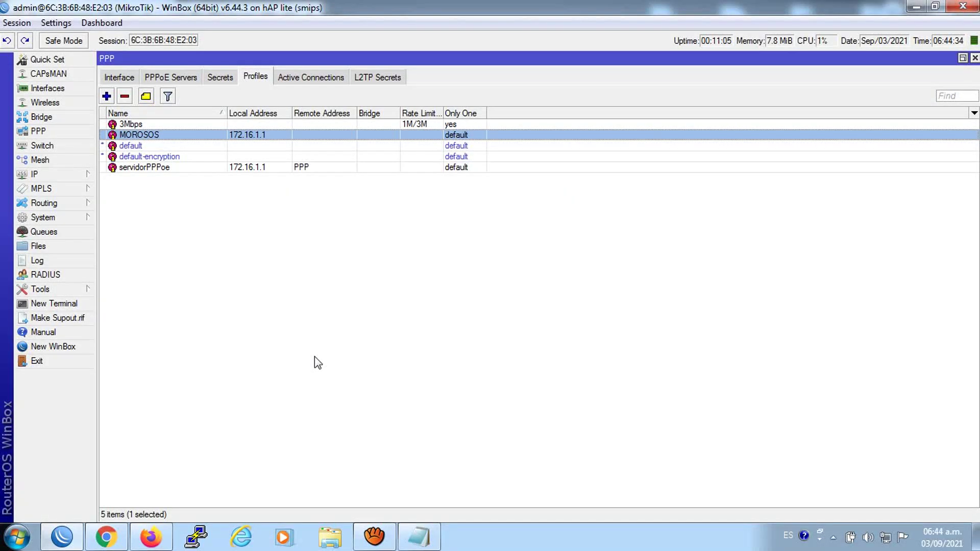
# Copy MOROSOS into a new profile named AVISOS with address list AVISO MOROSO
pyautogui.doubleClick(133, 134)
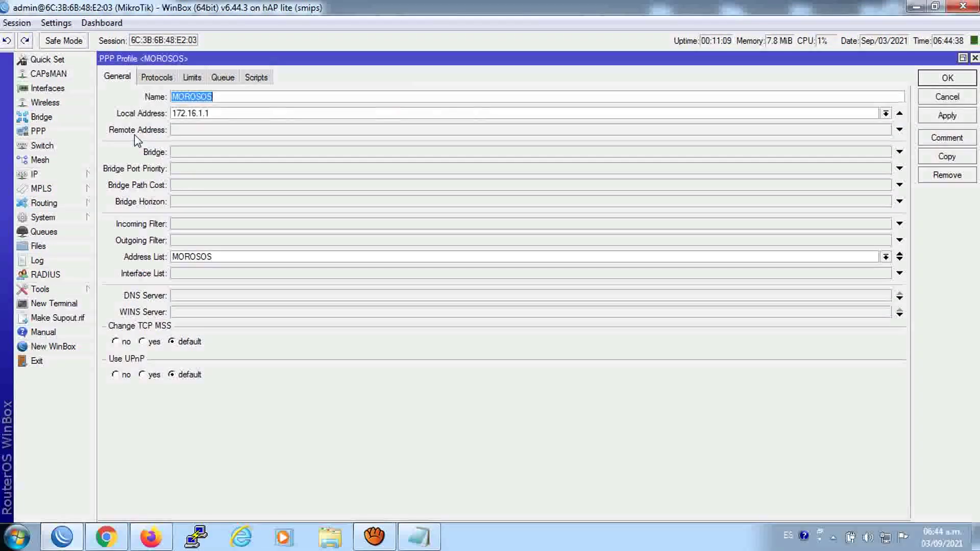
pyautogui.click(930, 155)
pyautogui.click(210, 97)
pyautogui.doubleClick(205, 97)
pyautogui.write('AV')
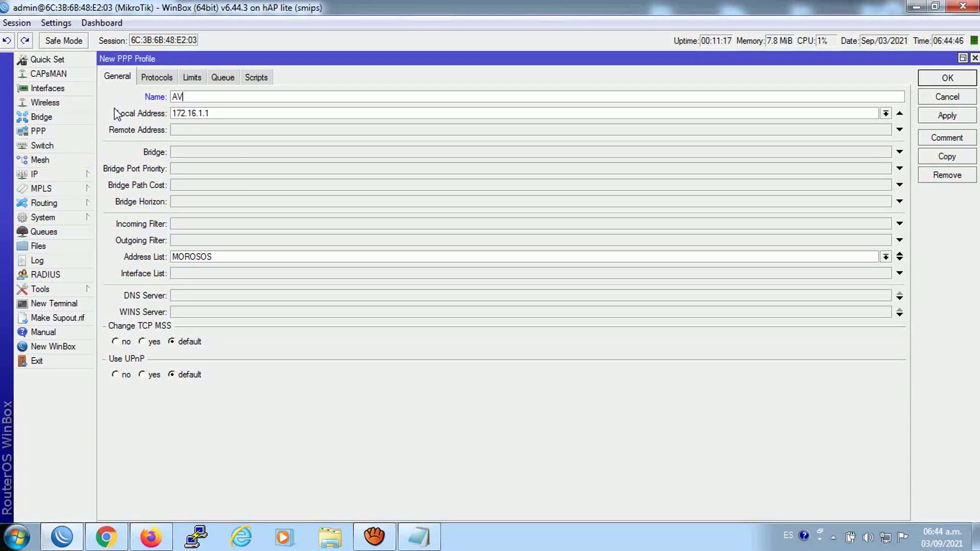
pyautogui.write('IISOS')
pyautogui.click(884, 256)
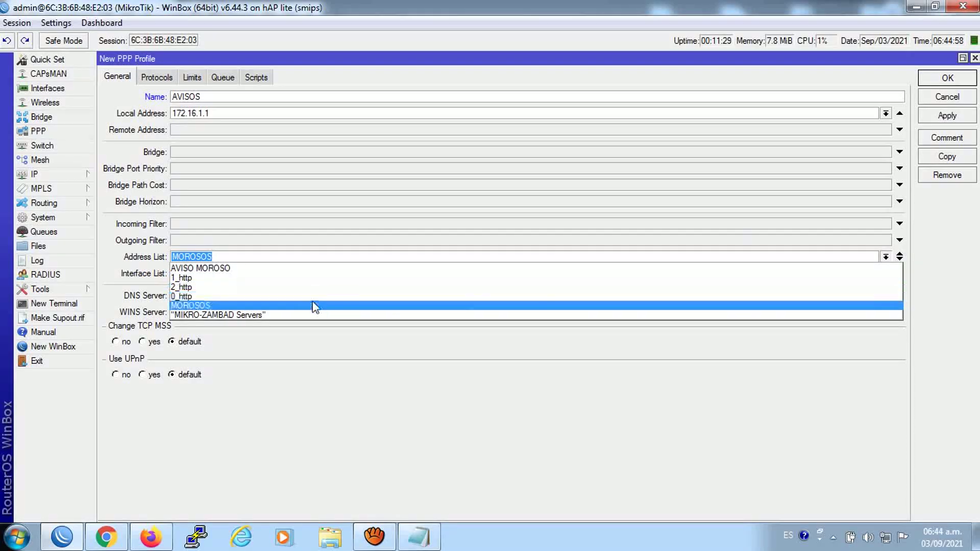
pyautogui.click(310, 269)
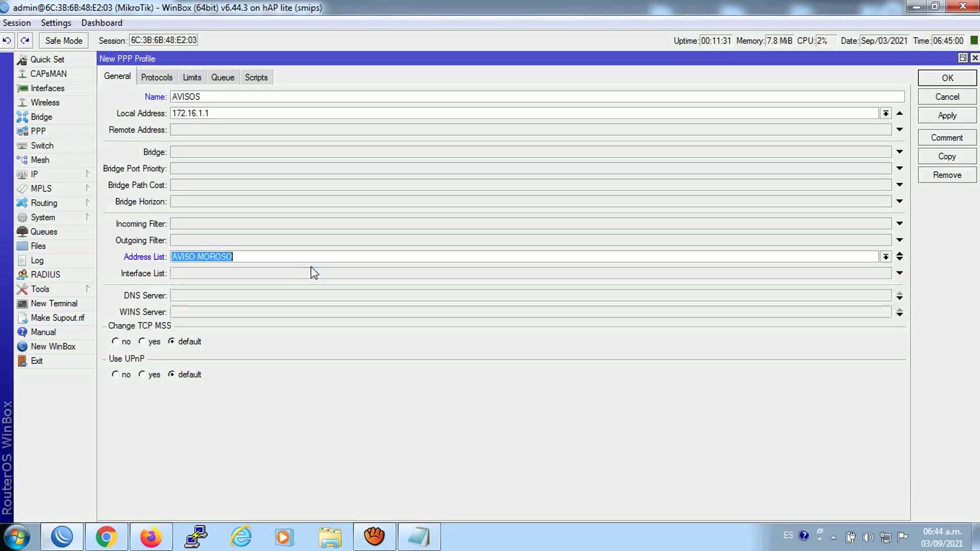
pyautogui.click(945, 113)
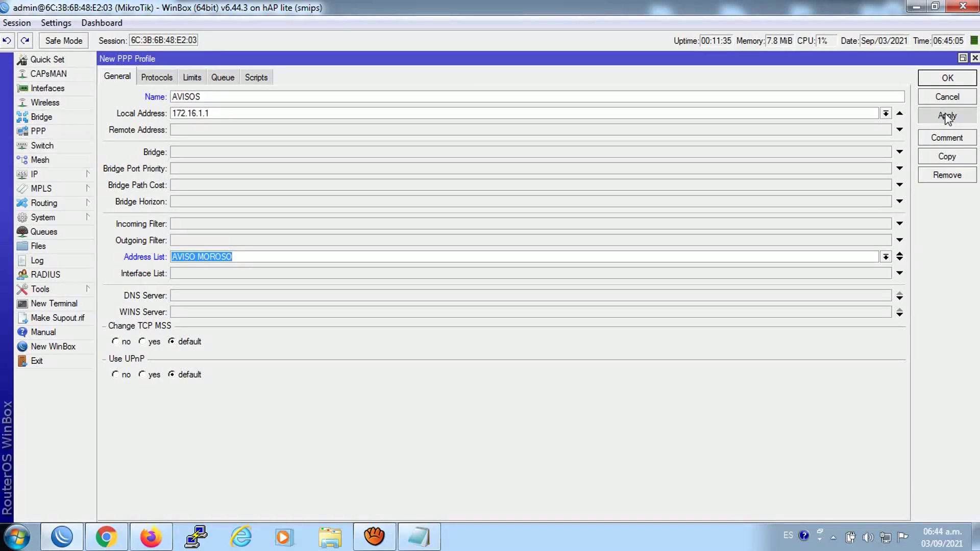
pyautogui.click(945, 116)
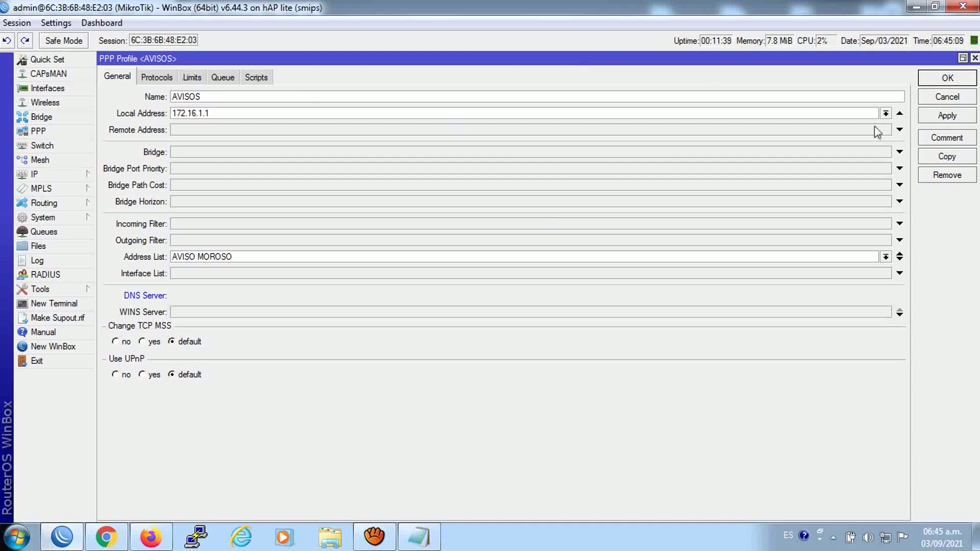
# Set the AVISOS profile's DNS server to 172.16.1.1, copied from its local address
pyautogui.click(118, 83)
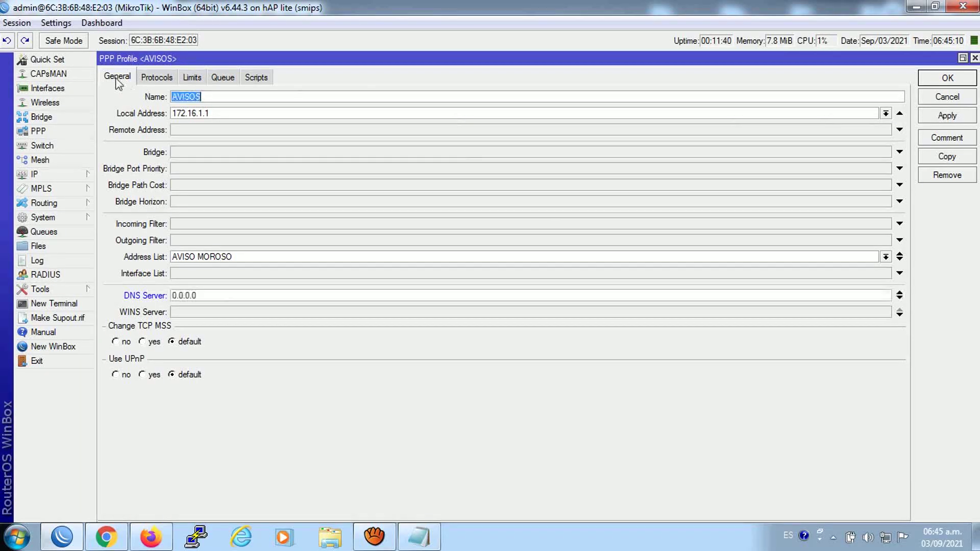
pyautogui.click(218, 296)
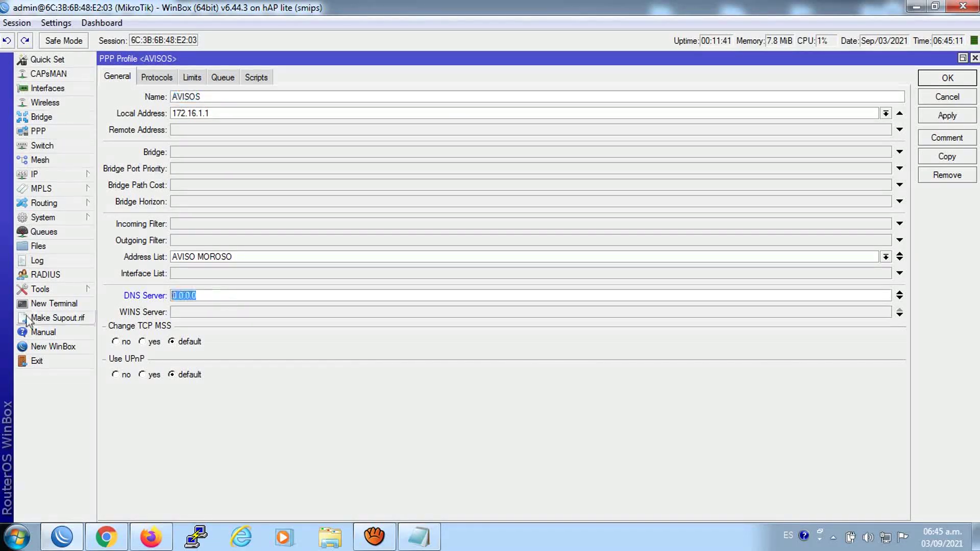
pyautogui.click(221, 114)
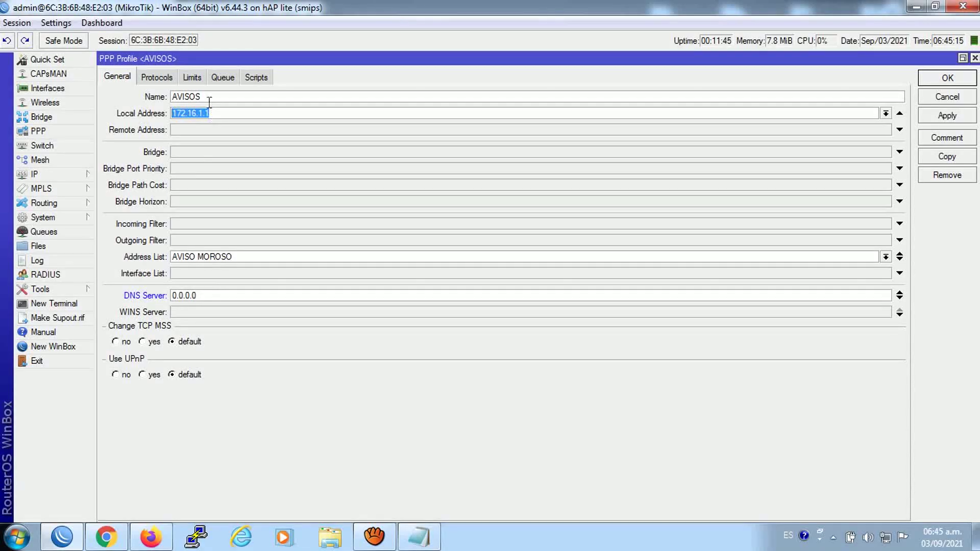
pyautogui.rightClick(215, 111)
pyautogui.click(248, 136)
pyautogui.click(174, 296)
pyautogui.click(193, 295)
pyautogui.moveTo(210, 297); pyautogui.dragTo(139, 303)
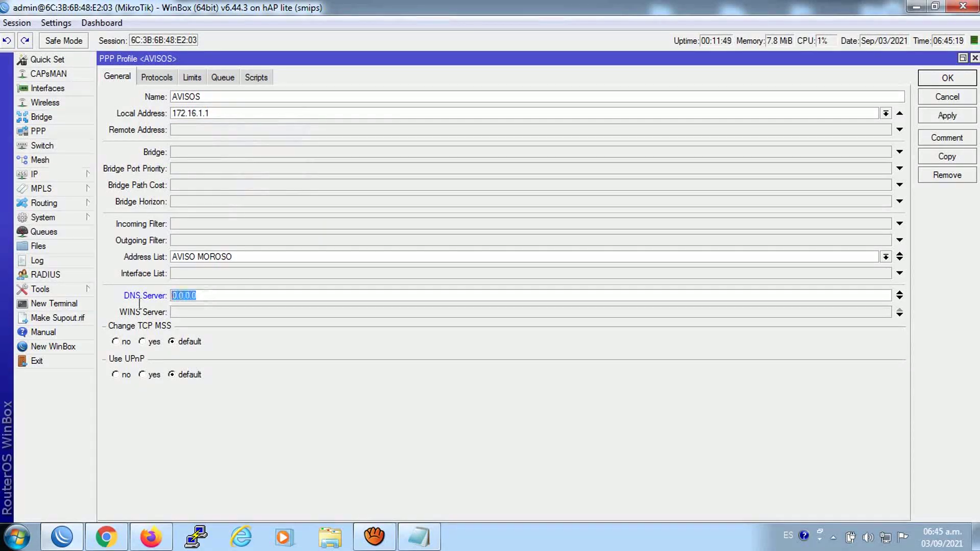
pyautogui.rightClick(191, 297)
pyautogui.click(220, 337)
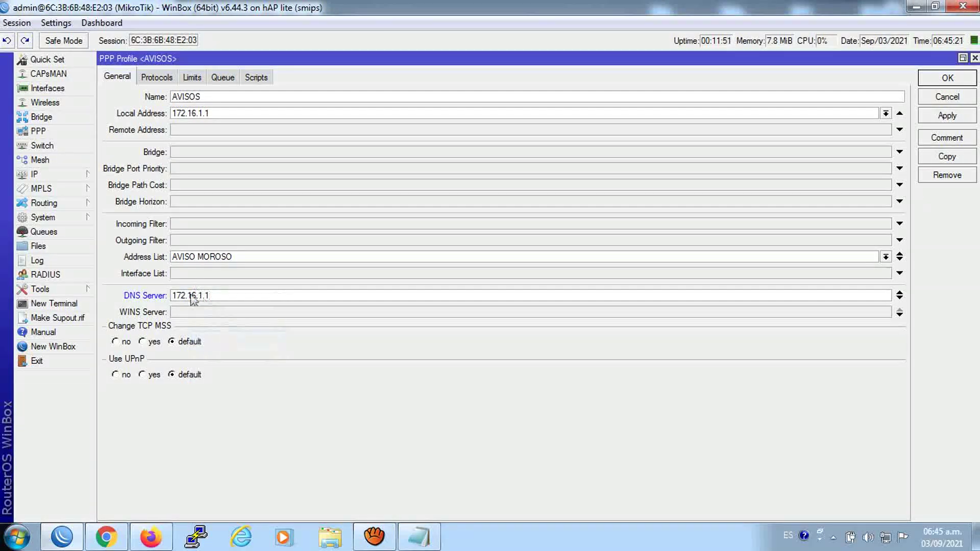
pyautogui.click(937, 116)
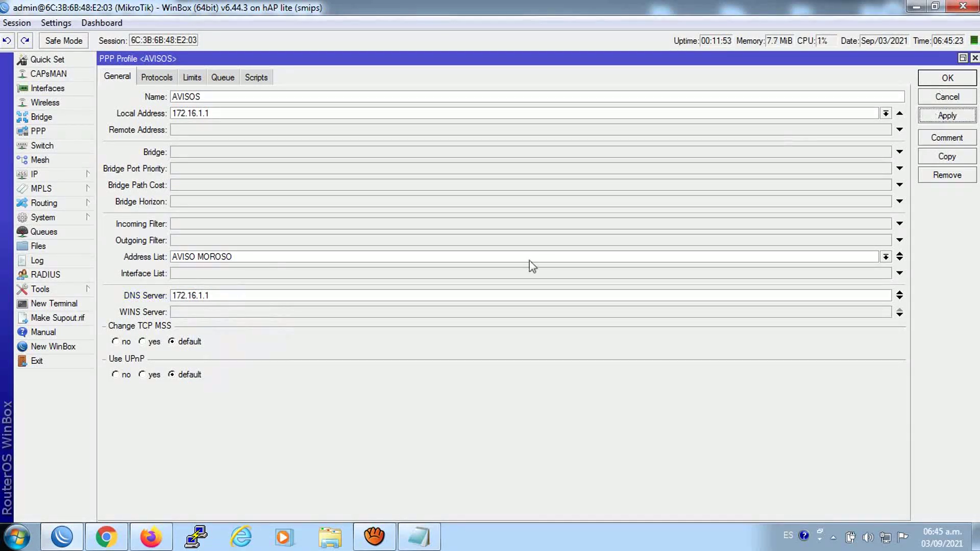
# Add 8.8.8.8 as a second DNS server, retyping it after an invalid address error
pyautogui.click(899, 298)
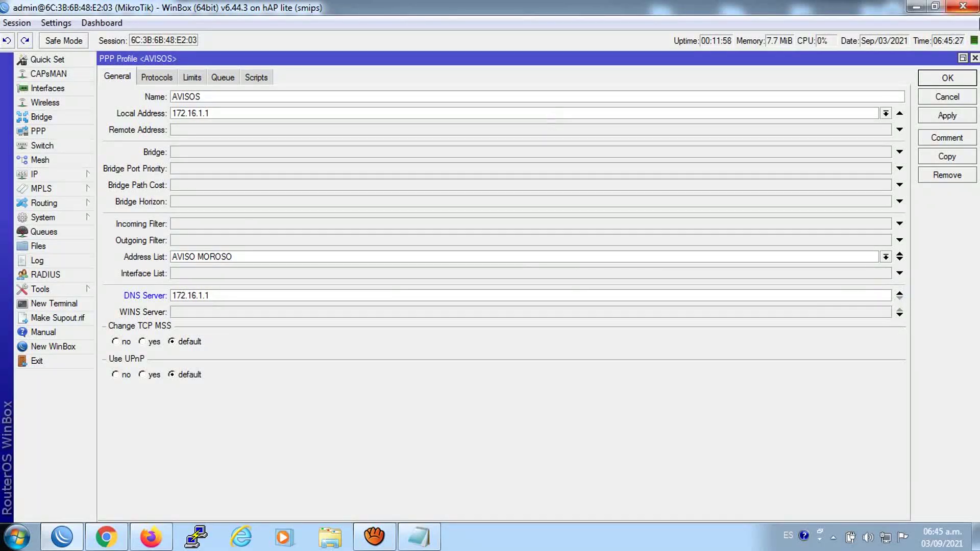
pyautogui.click(963, 58)
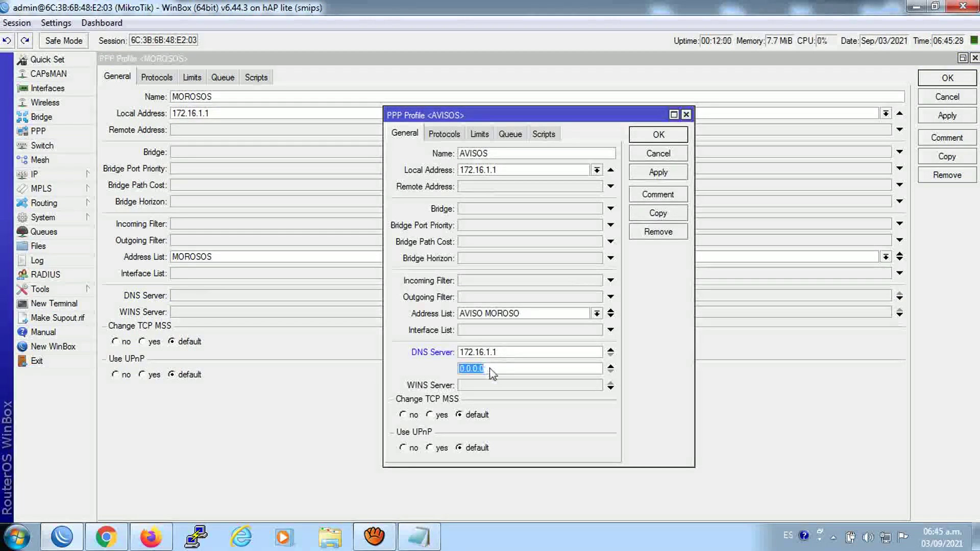
pyautogui.write('8.8.')
pyautogui.click(651, 136)
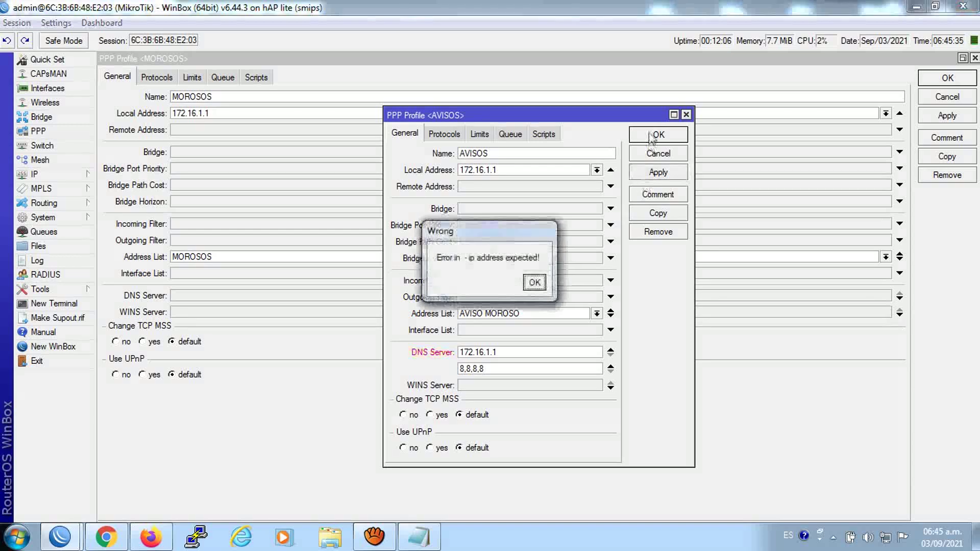
pyautogui.click(534, 282)
pyautogui.tripleClick(510, 367)
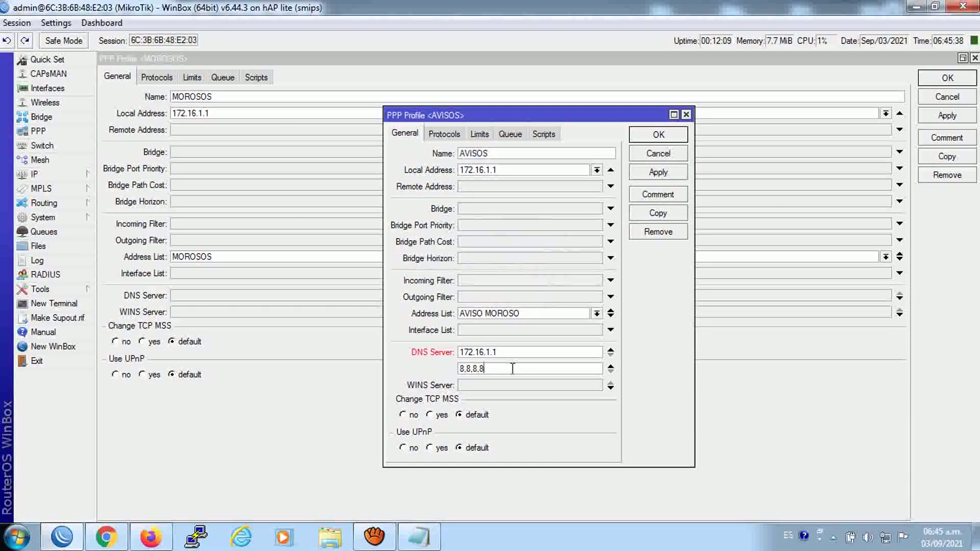
pyautogui.write('8.8.8.8')
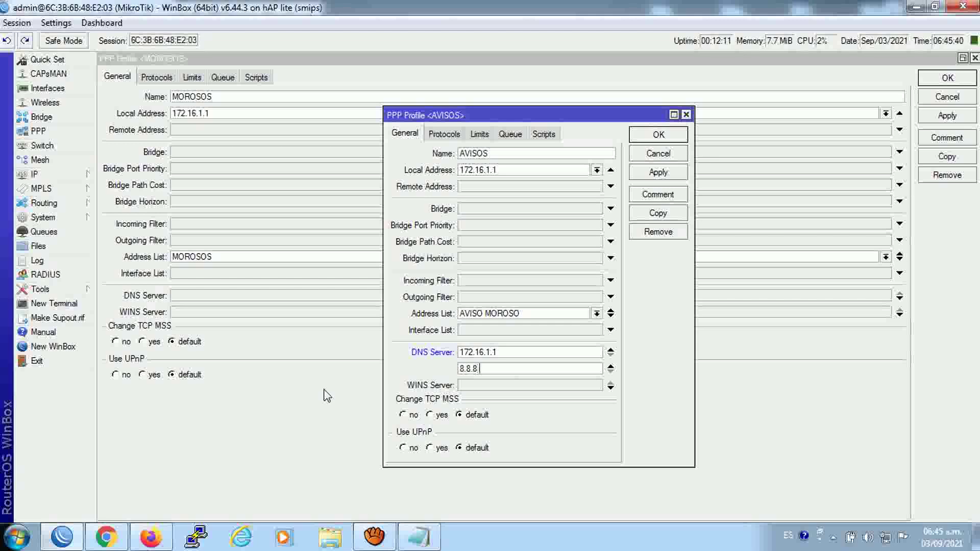
# Save the AVISOS profile and close the profile windows
pyautogui.click(651, 176)
pyautogui.click(650, 135)
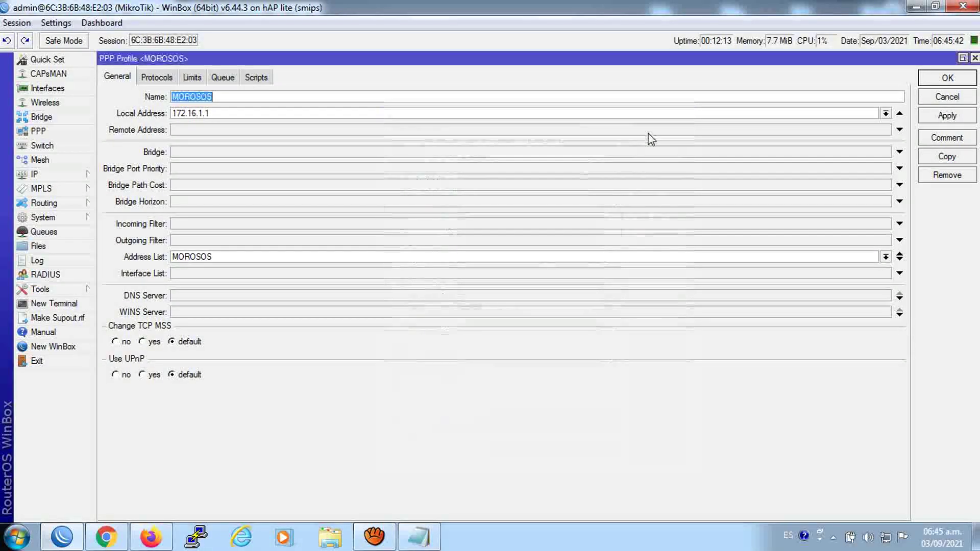
pyautogui.click(929, 80)
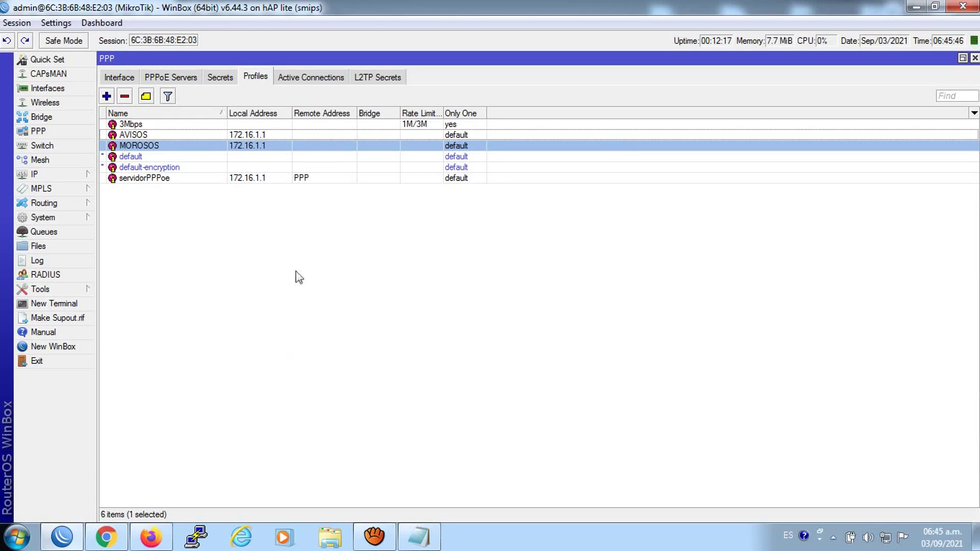
# Delete all five PPP secrets
pyautogui.click(220, 77)
pyautogui.click(255, 77)
pyautogui.click(287, 78)
pyautogui.click(255, 76)
pyautogui.click(220, 77)
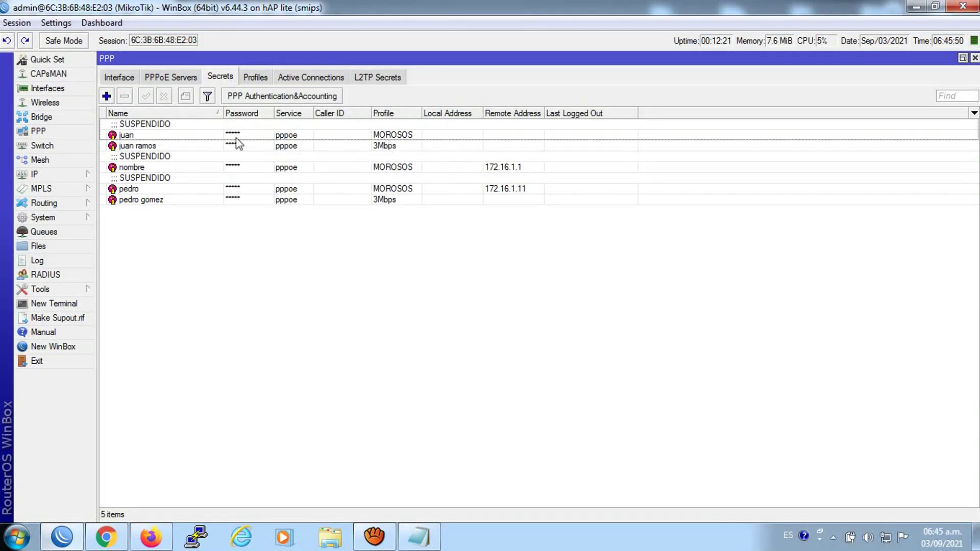
pyautogui.click(148, 134)
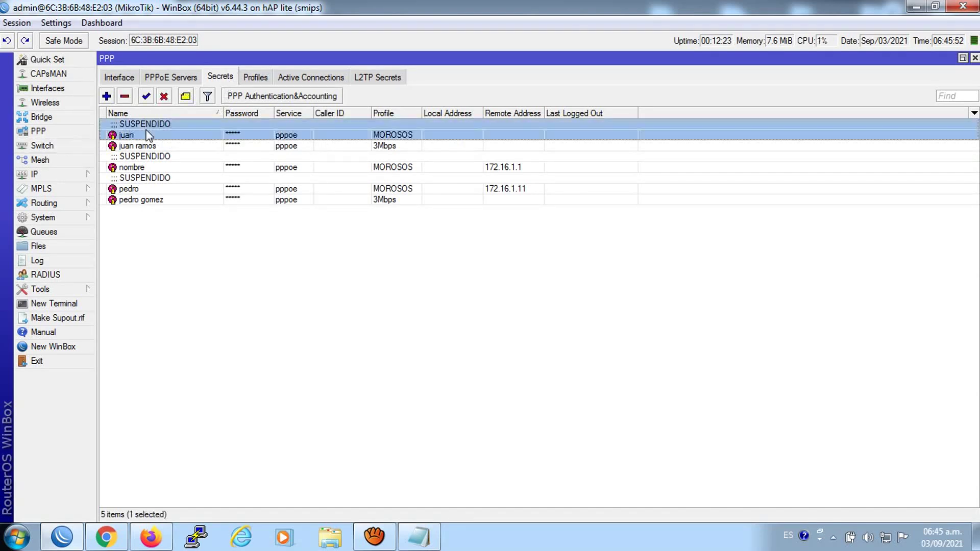
pyautogui.hotkey('shift', 'Down')
pyautogui.hotkey('shift', 'Down')
pyautogui.hotkey('shift', 'Down')
pyautogui.hotkey('shift', 'Down')
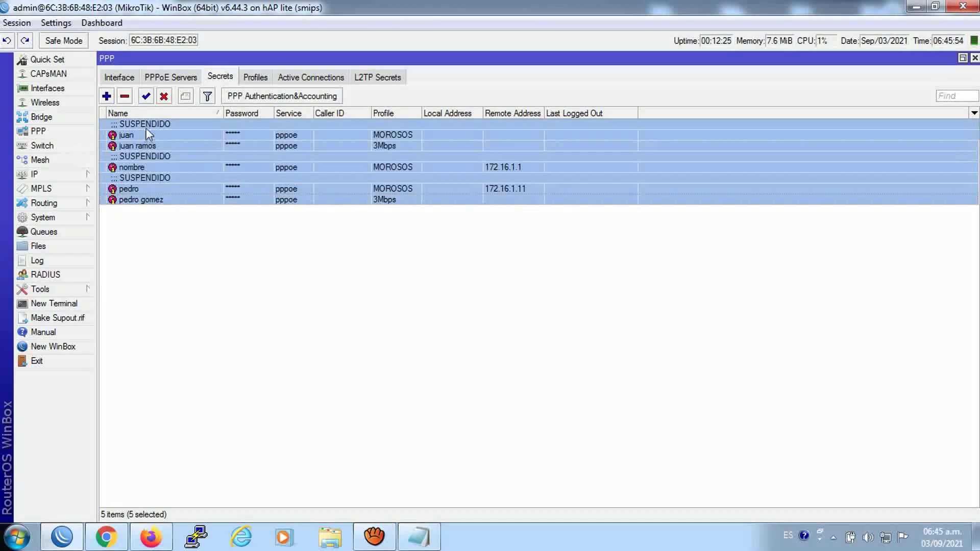
pyautogui.click(126, 97)
# Delete all three scripts in System > Scripts
pyautogui.click(43, 217)
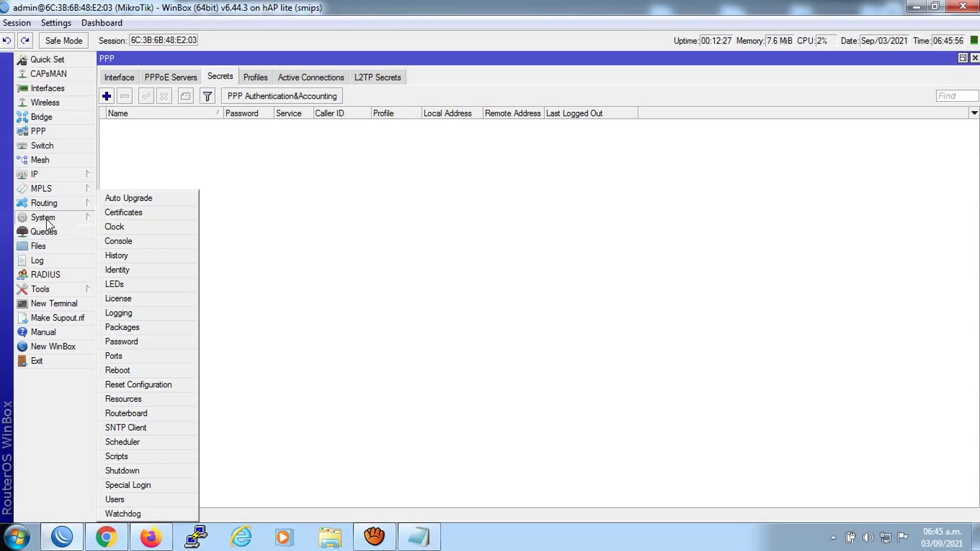
pyautogui.click(127, 456)
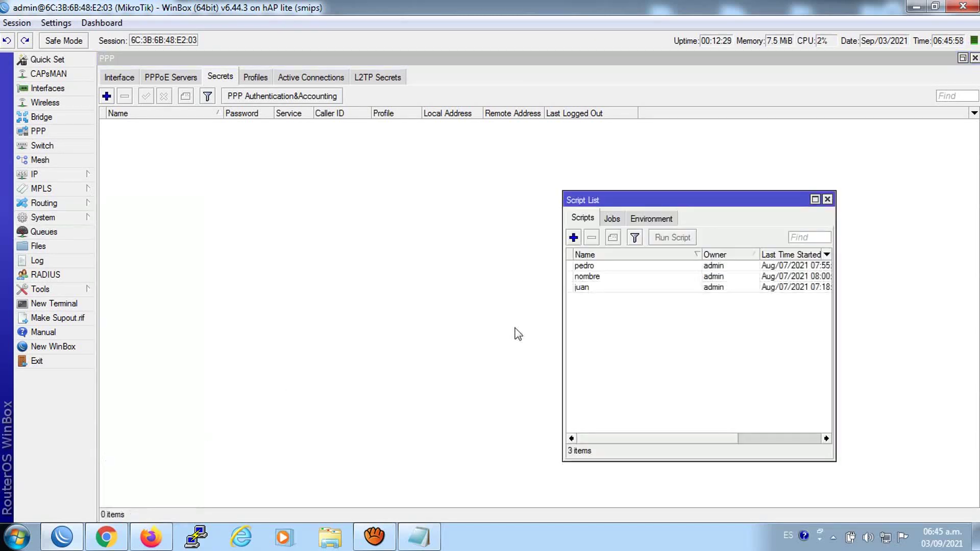
pyautogui.click(610, 266)
pyautogui.hotkey('shift', 'Down')
pyautogui.hotkey('shift', 'Down')
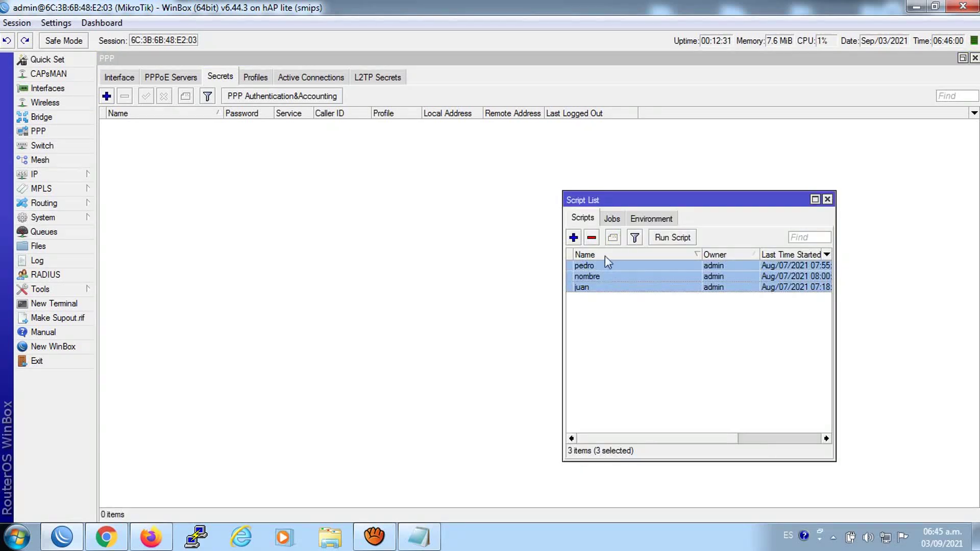
pyautogui.press('Delete')
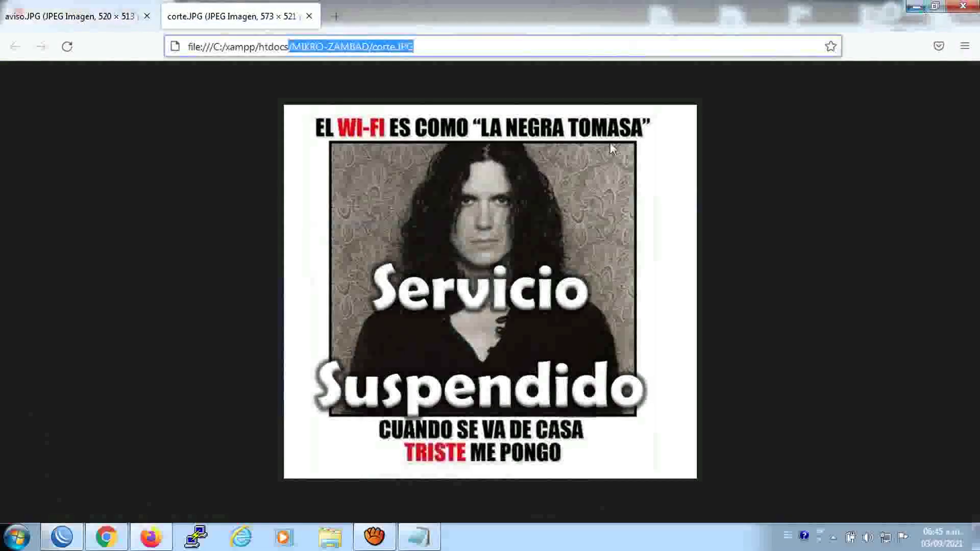
# Close the suspended-service image and reglas de corte file, and open the static script maximized
pyautogui.click(966, 6)
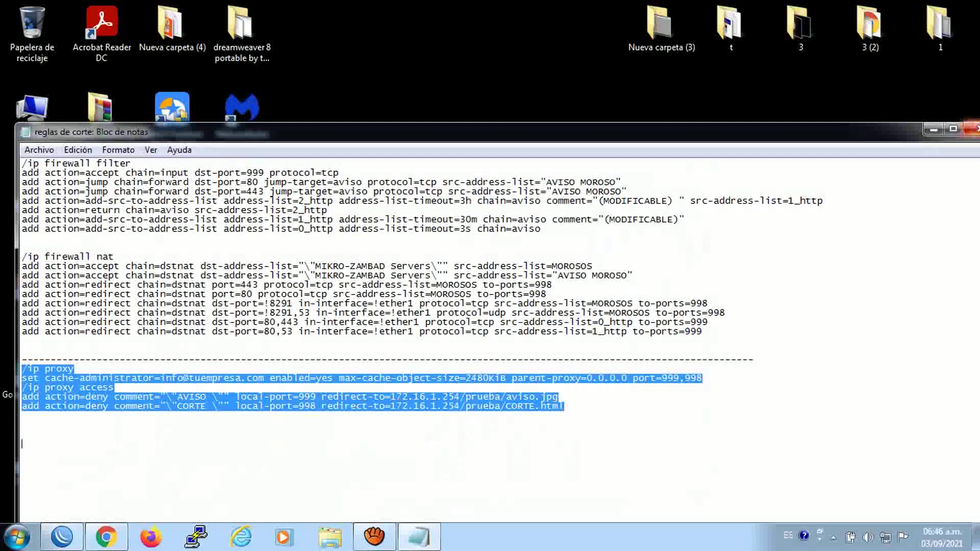
pyautogui.click(972, 129)
pyautogui.click(648, 376)
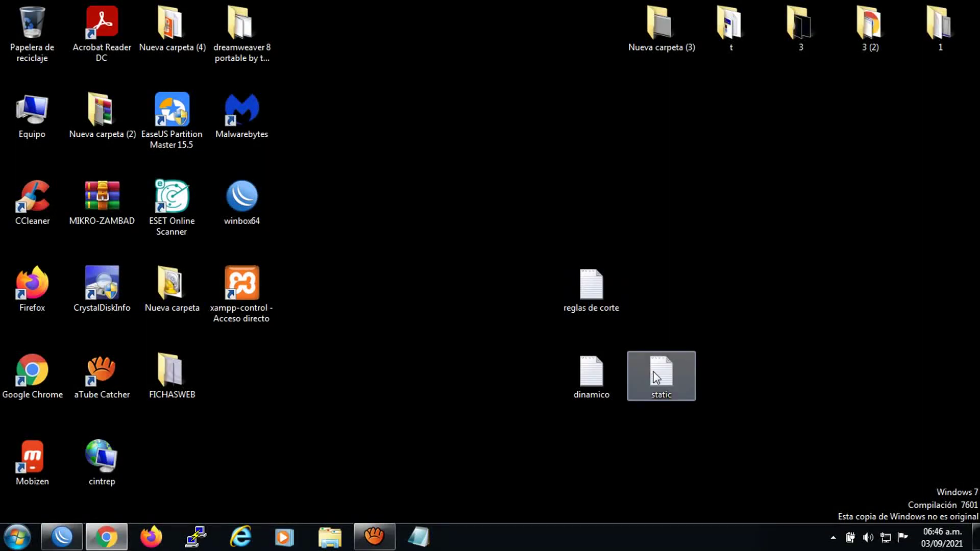
pyautogui.doubleClick(656, 378)
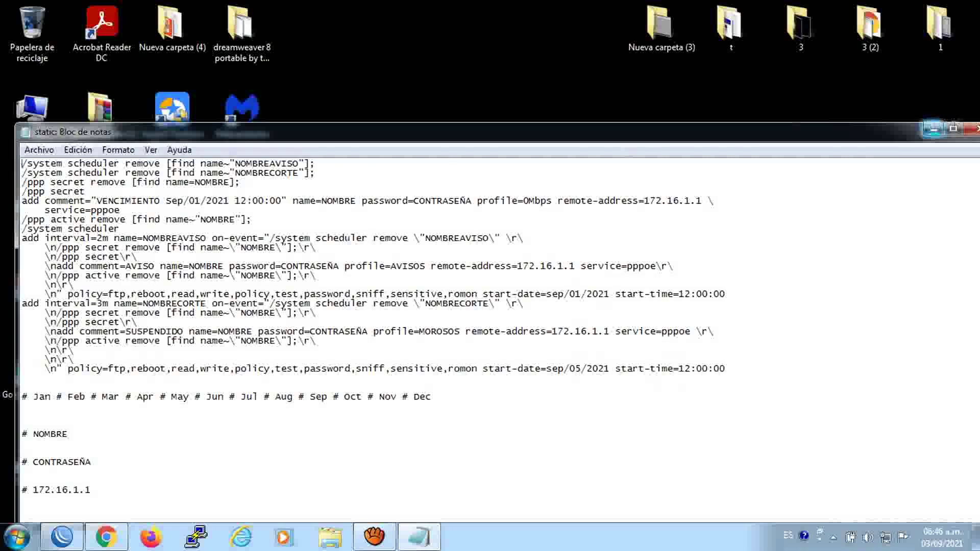
pyautogui.click(935, 125)
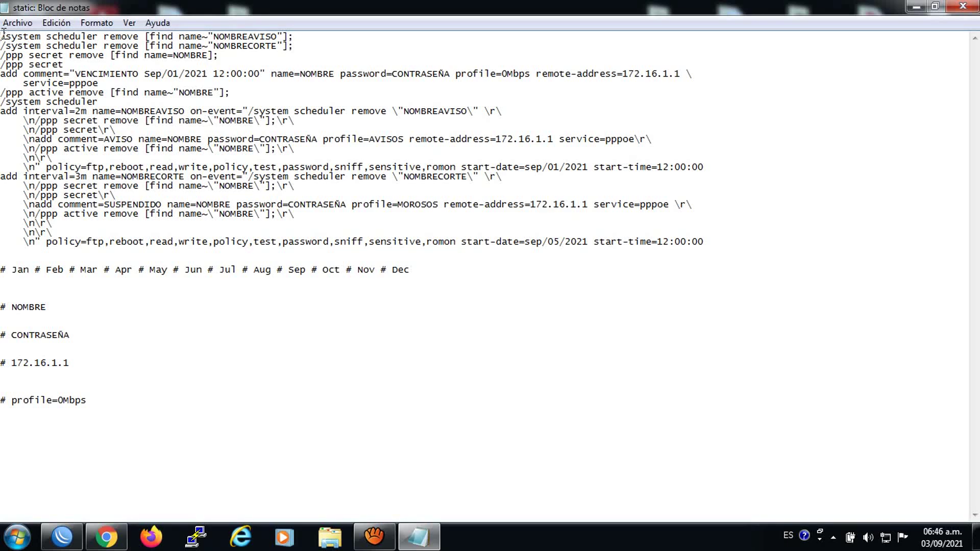
# Copy the NOMBRE placeholder and start a Replace using it as the search term
pyautogui.doubleClick(46, 308)
pyautogui.rightClick(18, 308)
pyautogui.click(55, 355)
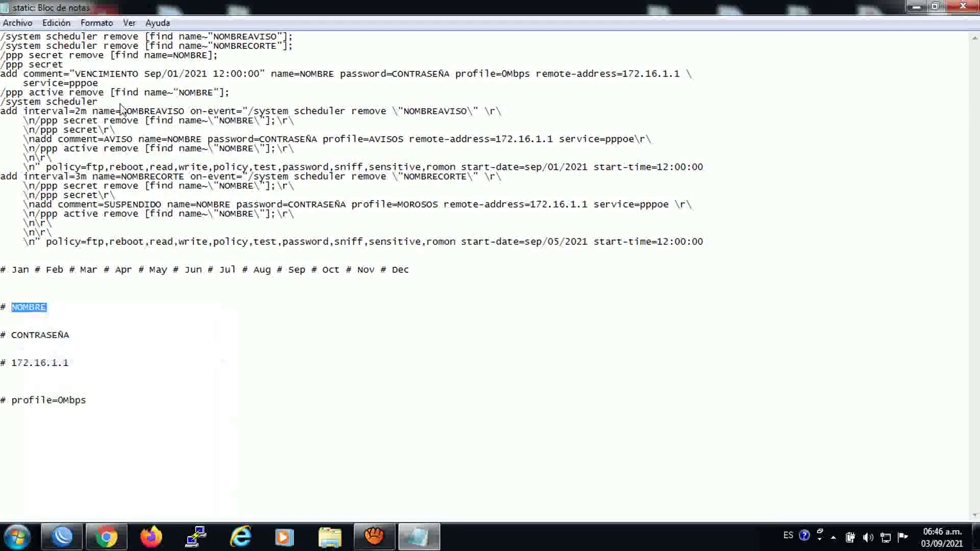
pyautogui.click(56, 23)
pyautogui.click(87, 161)
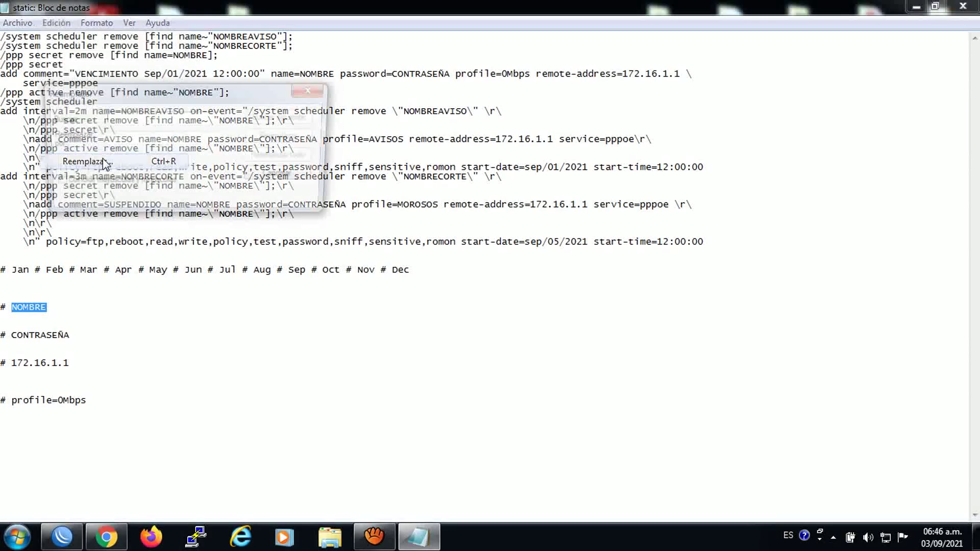
pyautogui.rightClick(130, 127)
# Replace every NOMBRE placeholder in the template with the client's username
pyautogui.click(153, 174)
pyautogui.moveTo(198, 92); pyautogui.dragTo(400, 383)
pyautogui.click(394, 429)
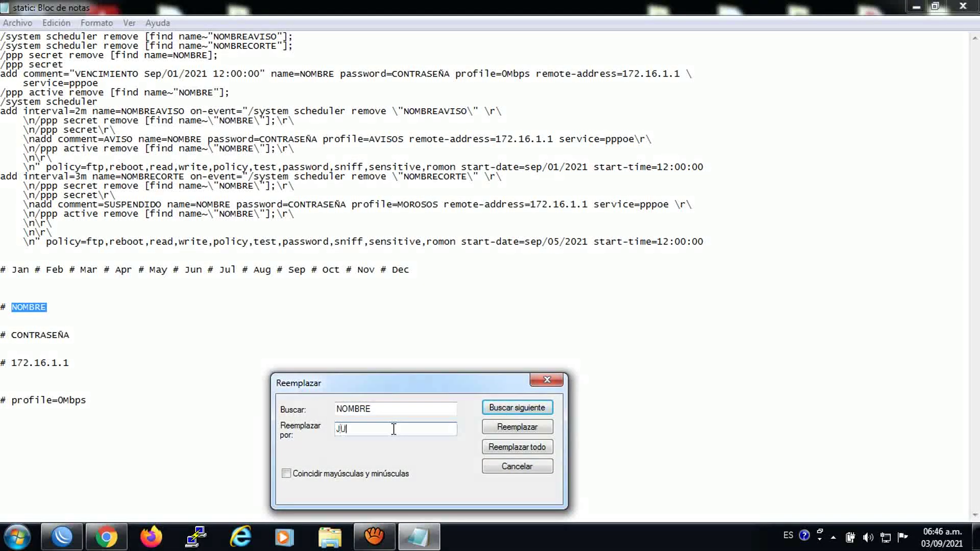
pyautogui.write('JUAN-GO')
pyautogui.press('BackSpace')
pyautogui.press('BackSpace')
pyautogui.press('BackSpace')
pyautogui.press('BackSpace')
pyautogui.press('BackSpace')
pyautogui.press('BackSpace')
pyautogui.press('BackSpace')
pyautogui.press('BackSpace')
pyautogui.press('BackSpace')
pyautogui.press('BackSpace')
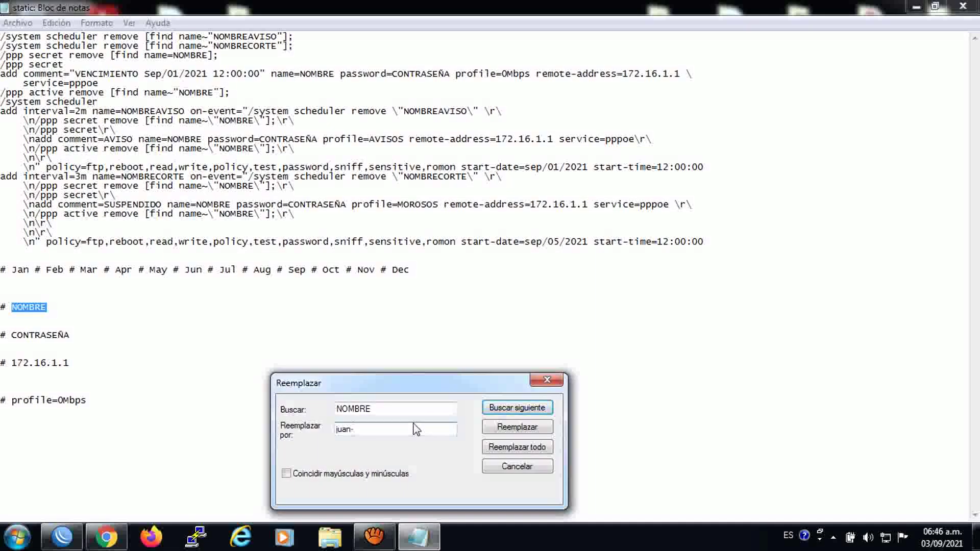
pyautogui.moveTo(498, 385); pyautogui.dragTo(499, 310)
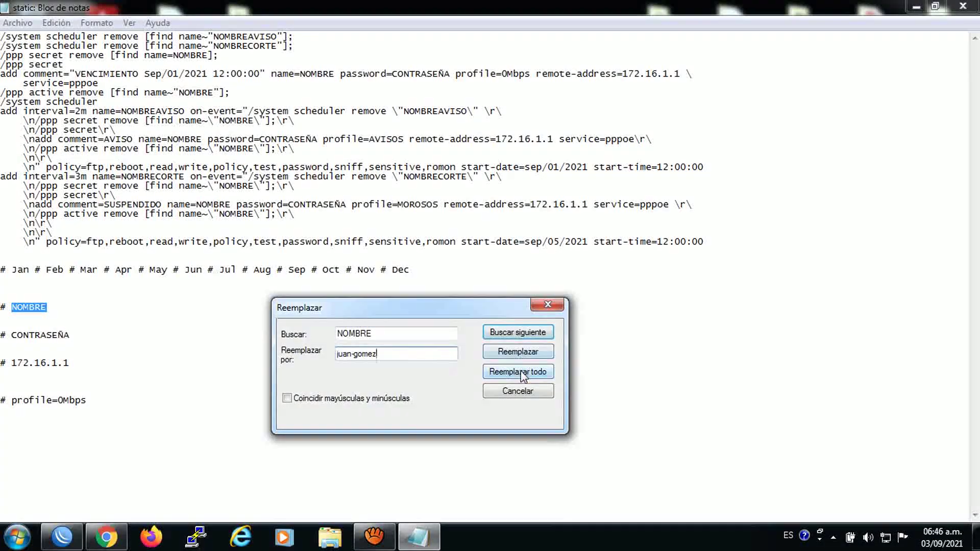
pyautogui.click(518, 372)
# Replace every CONTRASEÑA placeholder with the client's password
pyautogui.moveTo(71, 335); pyautogui.dragTo(12, 336)
pyautogui.click(19, 336)
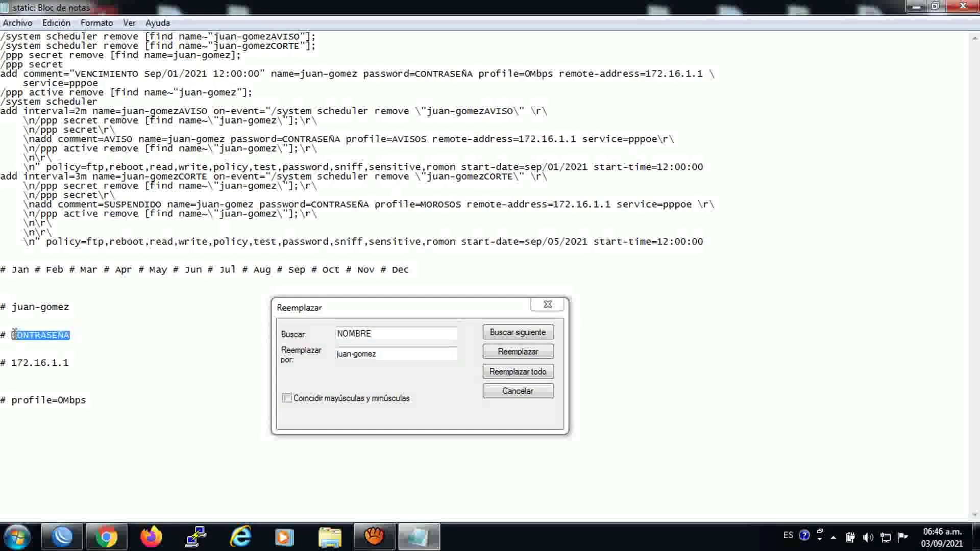
pyautogui.click(386, 305)
pyautogui.rightClick(344, 334)
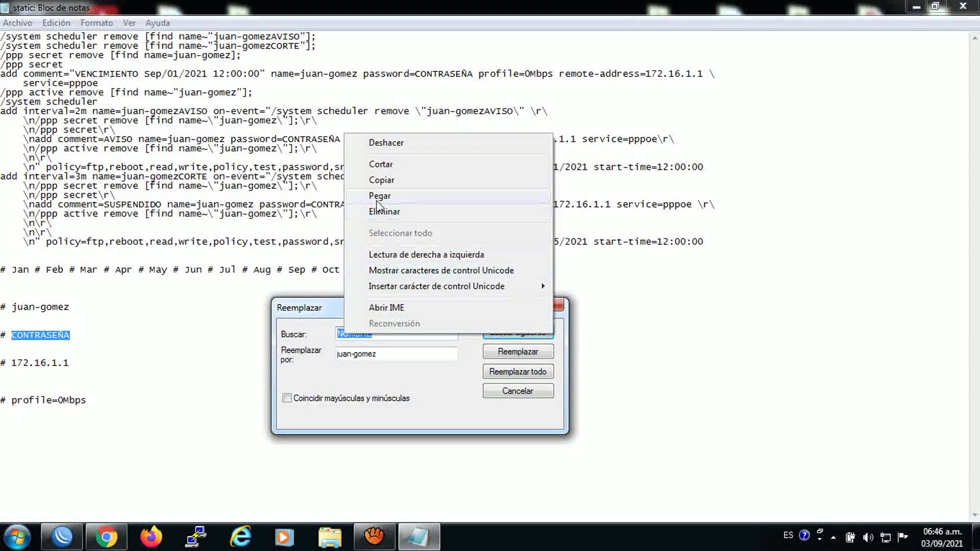
pyautogui.click(377, 198)
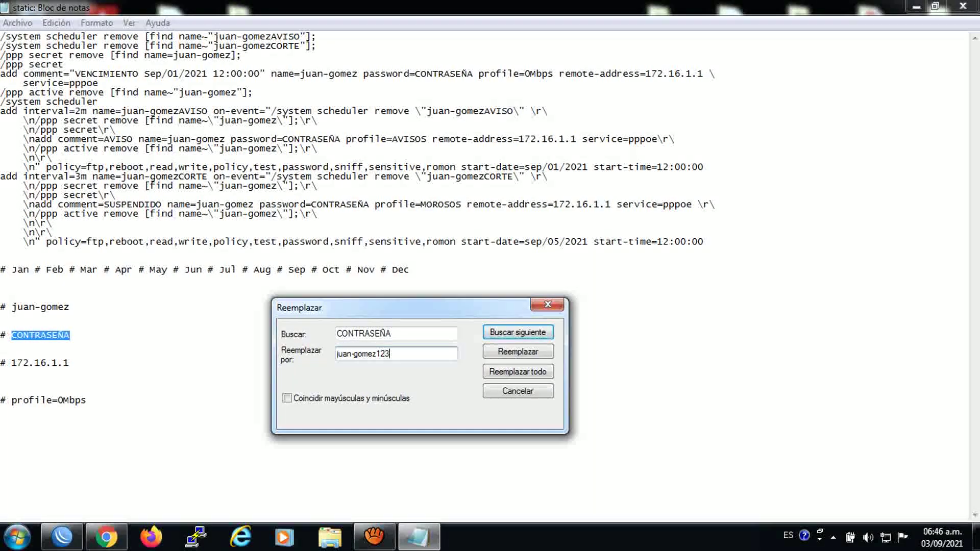
pyautogui.press('BackSpace')
pyautogui.press('BackSpace')
pyautogui.click(518, 371)
# Select the 172.16.1.1 address in the template
pyautogui.moveTo(71, 364); pyautogui.dragTo(9, 366)
pyautogui.click(28, 363)
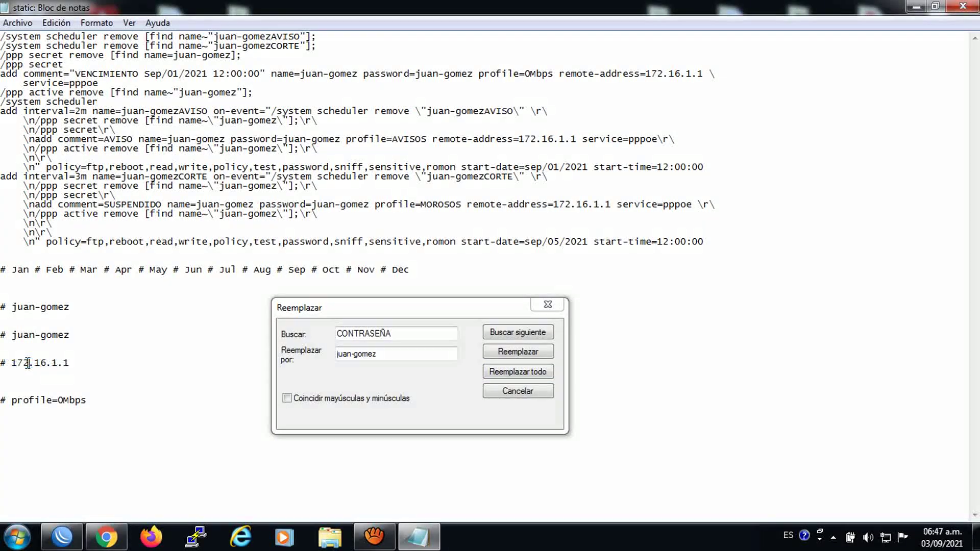
pyautogui.moveTo(72, 363); pyautogui.dragTo(13, 364)
pyautogui.click(72, 363)
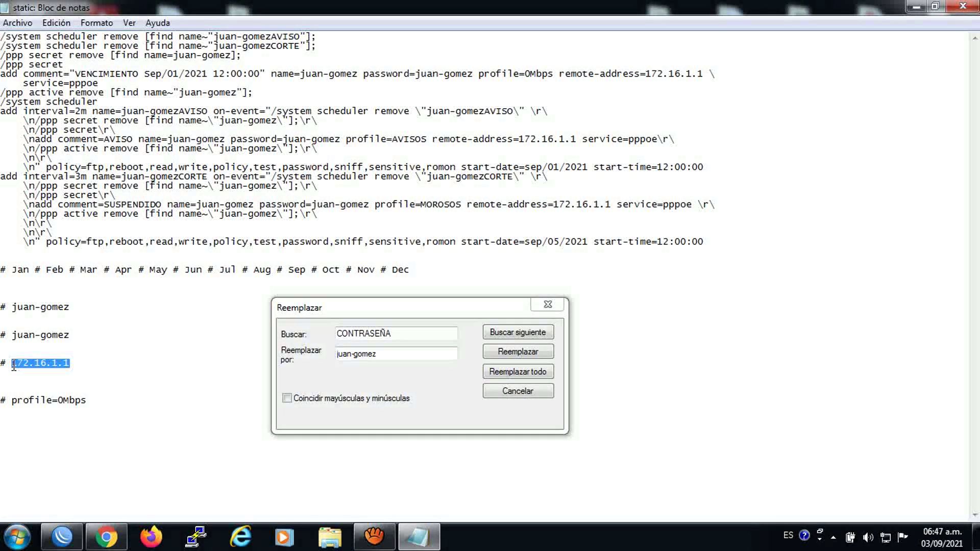
# Replace every 172.16.1.1 in the template with 172.16.1.2
pyautogui.doubleClick(400, 334)
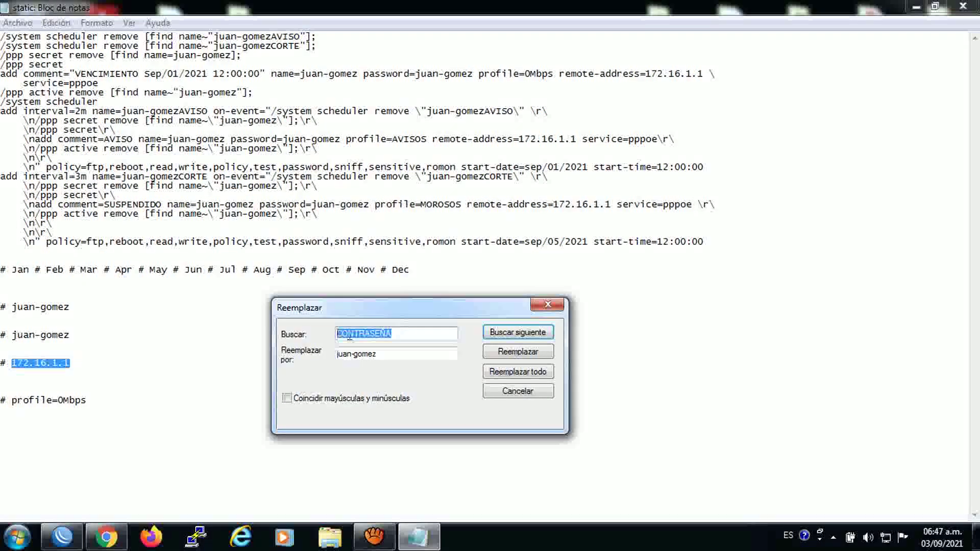
pyautogui.rightClick(351, 334)
pyautogui.click(385, 196)
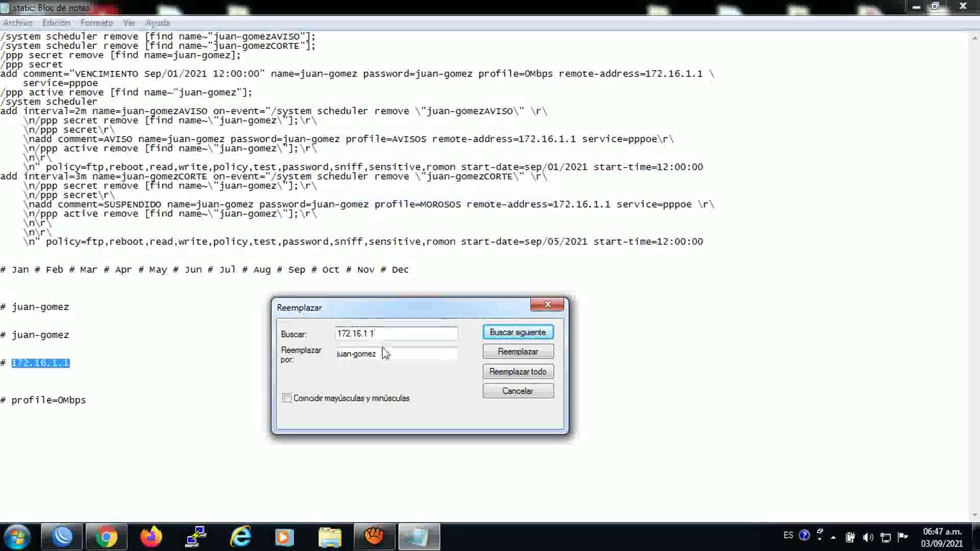
pyautogui.moveTo(382, 353); pyautogui.dragTo(292, 360)
pyautogui.hotkey('ctrl', 'v')
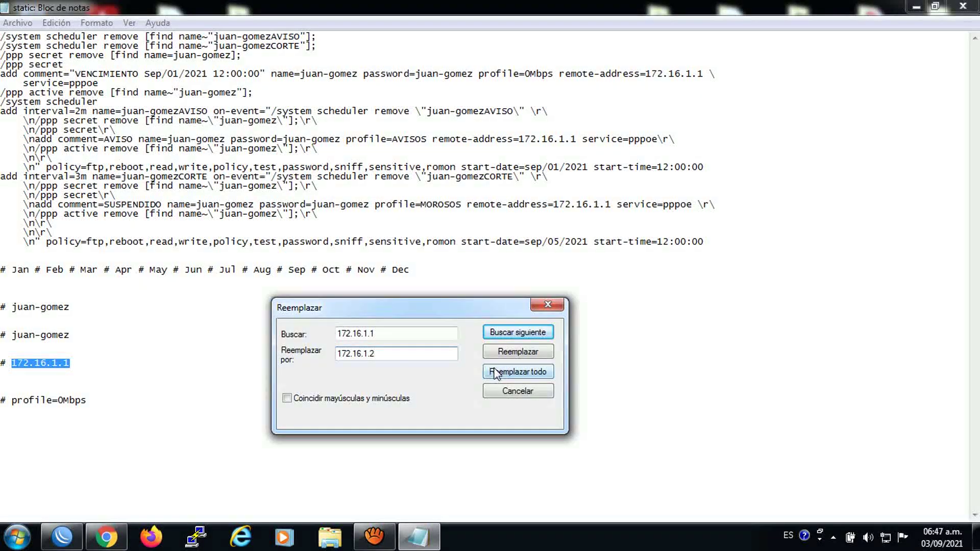
pyautogui.click(513, 372)
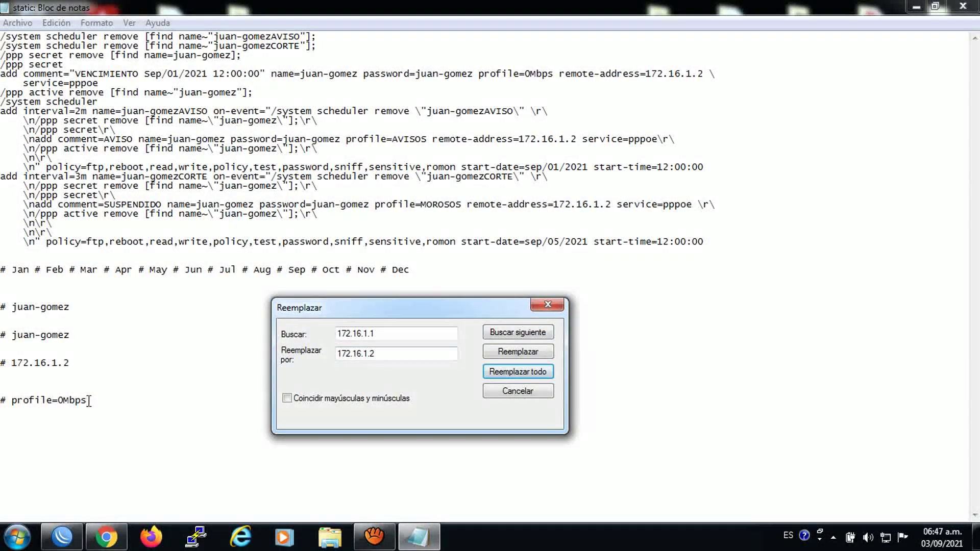
# Put profile=0Mbps in the Replace dialog's search field, then switch back to WinBox
pyautogui.moveTo(87, 400); pyautogui.dragTo(14, 401)
pyautogui.click(32, 400)
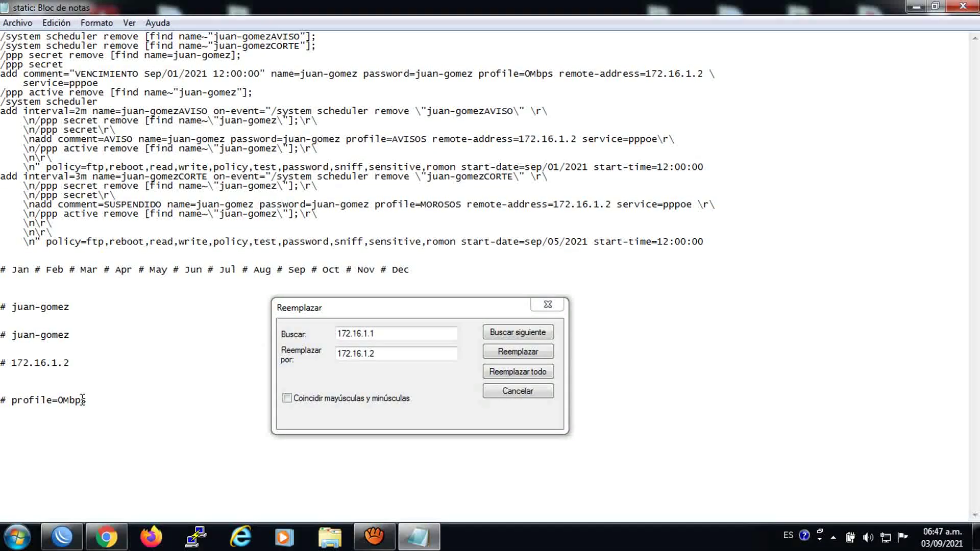
pyautogui.moveTo(81, 400); pyautogui.dragTo(12, 400)
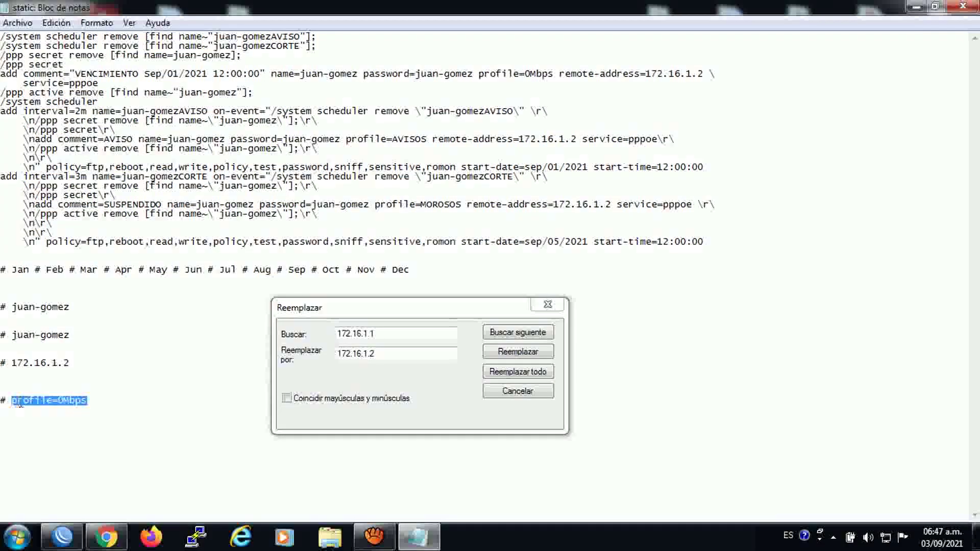
pyautogui.click(22, 401)
pyautogui.moveTo(85, 400); pyautogui.dragTo(10, 403)
pyautogui.hotkey('ctrl', 'c')
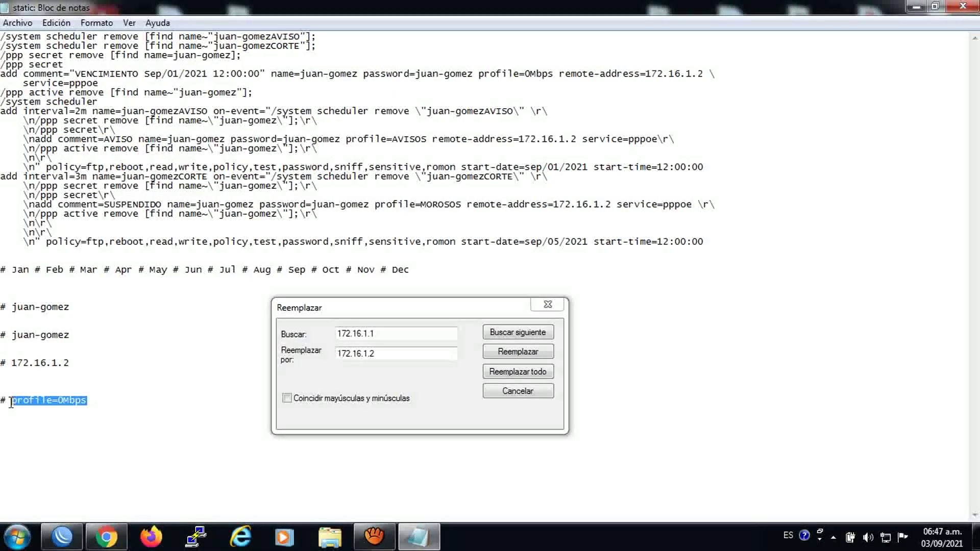
pyautogui.click(312, 345)
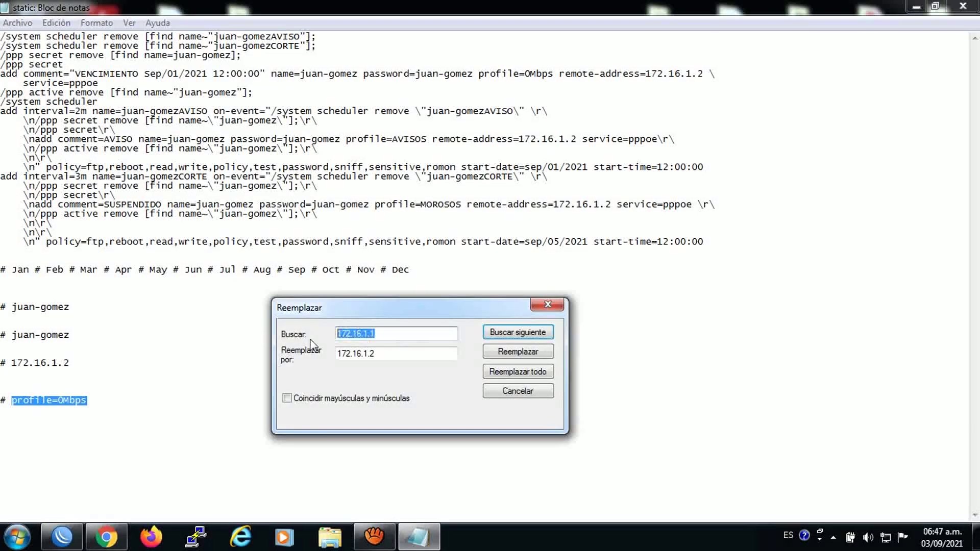
pyautogui.rightClick(349, 330)
pyautogui.click(380, 192)
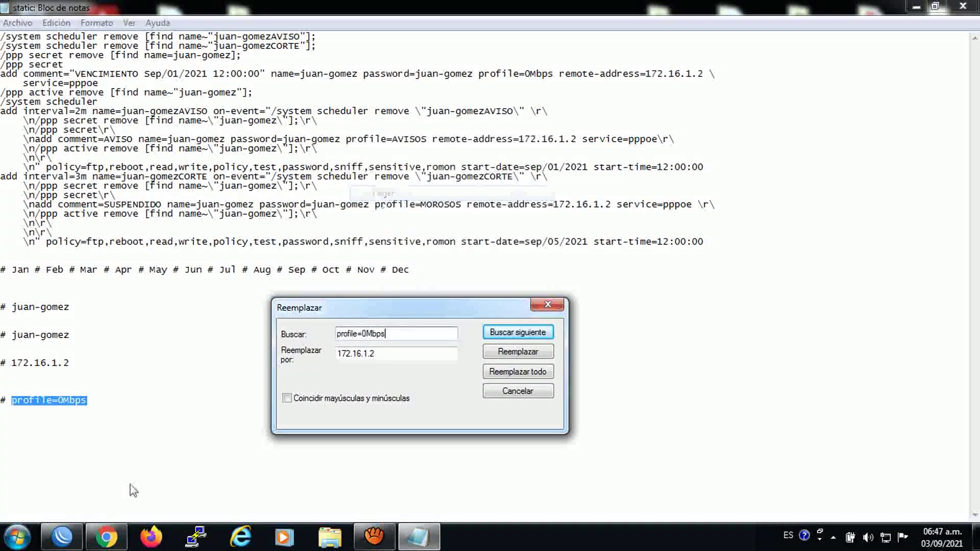
pyautogui.click(114, 390)
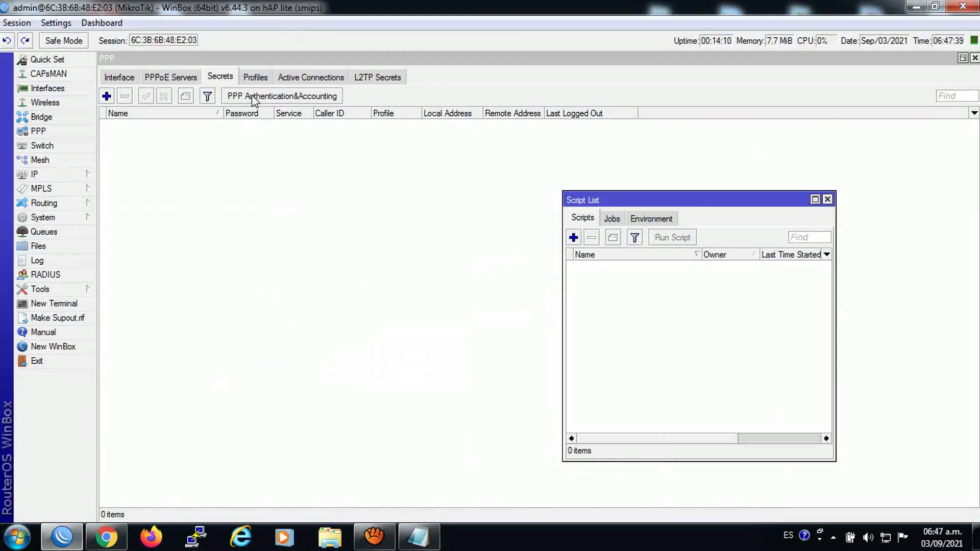
# Check the 3Mbps profile's exact name in the PPP Profiles list, then return to Notepad
pyautogui.click(255, 79)
pyautogui.click(132, 127)
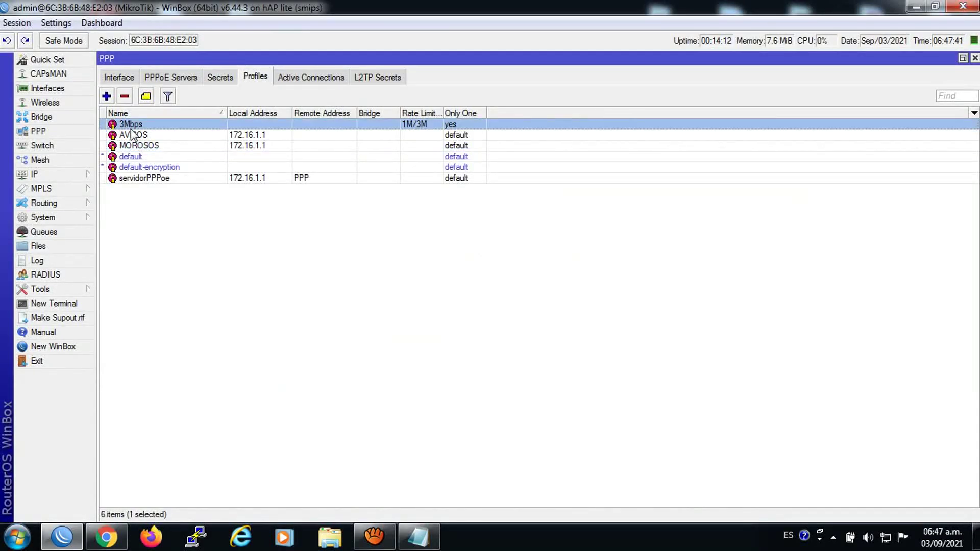
pyautogui.doubleClick(131, 127)
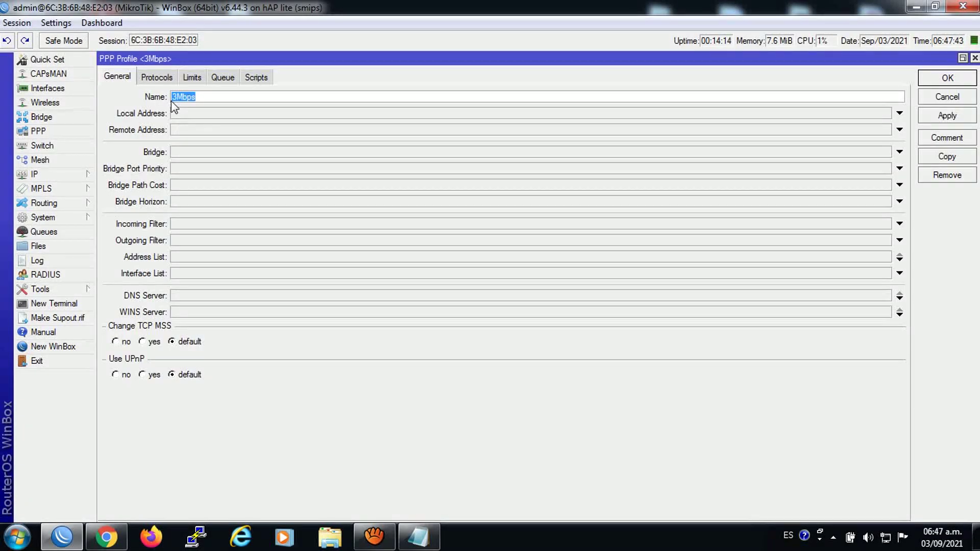
pyautogui.click(975, 59)
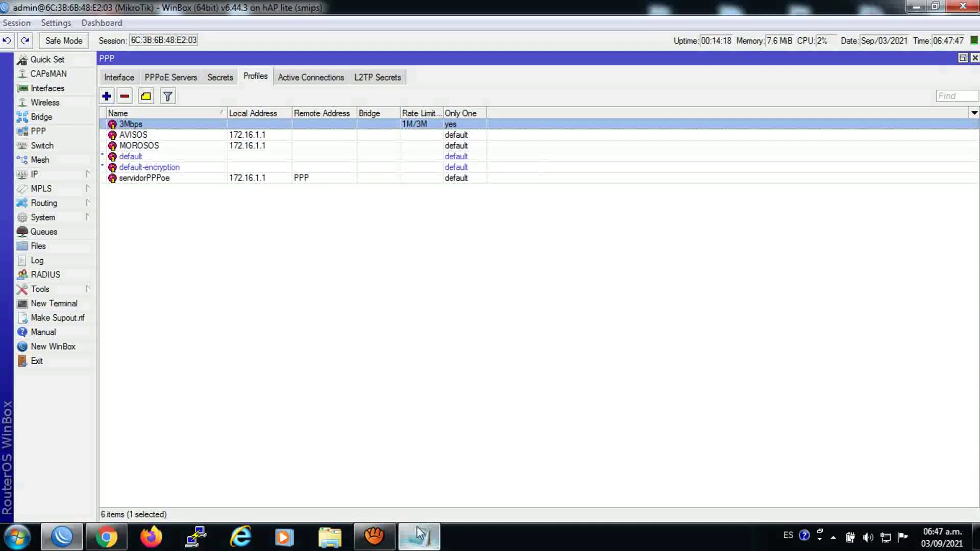
pyautogui.click(417, 536)
# Replace every profile=0Mbps with profile=3Mbps and close the Replace dialog
pyautogui.press('Tab')
pyautogui.rightClick(354, 354)
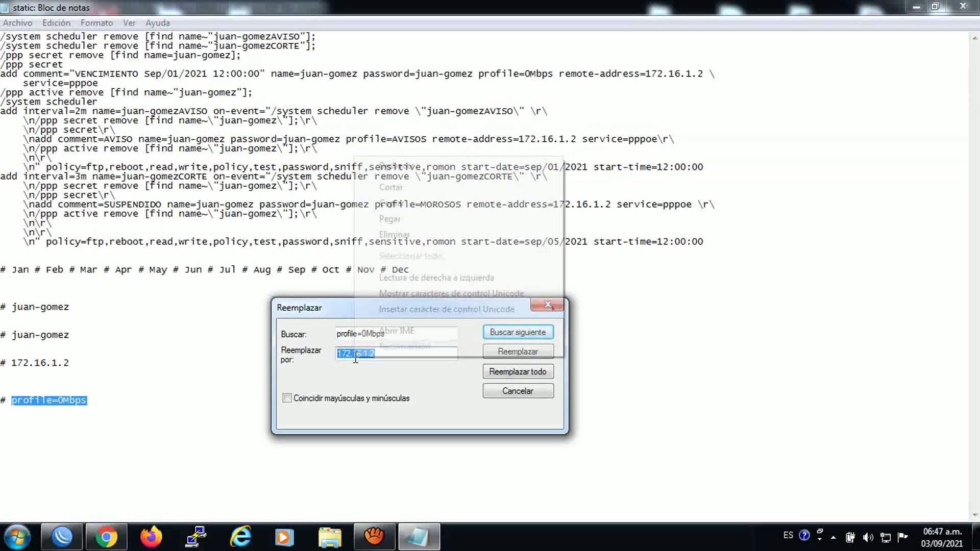
pyautogui.click(390, 219)
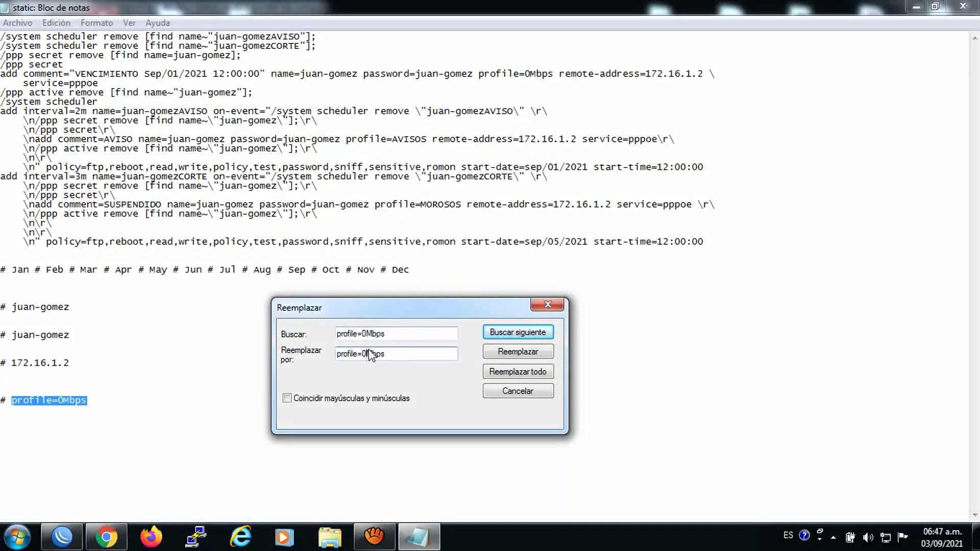
pyautogui.press('BackSpace')
pyautogui.write('3')
pyautogui.click(512, 373)
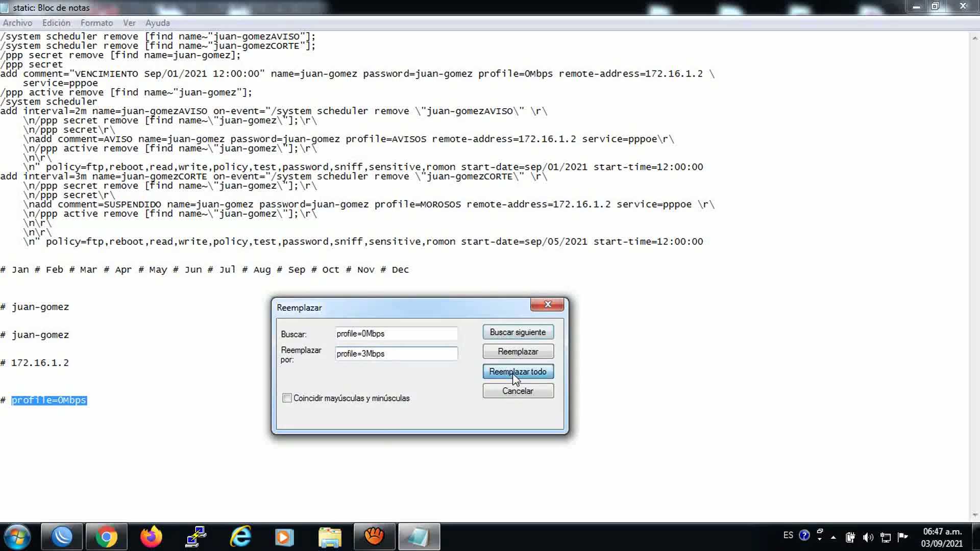
pyautogui.click(549, 305)
# Copy the script from the top through the month list line
pyautogui.moveTo(2, 36); pyautogui.dragTo(460, 278)
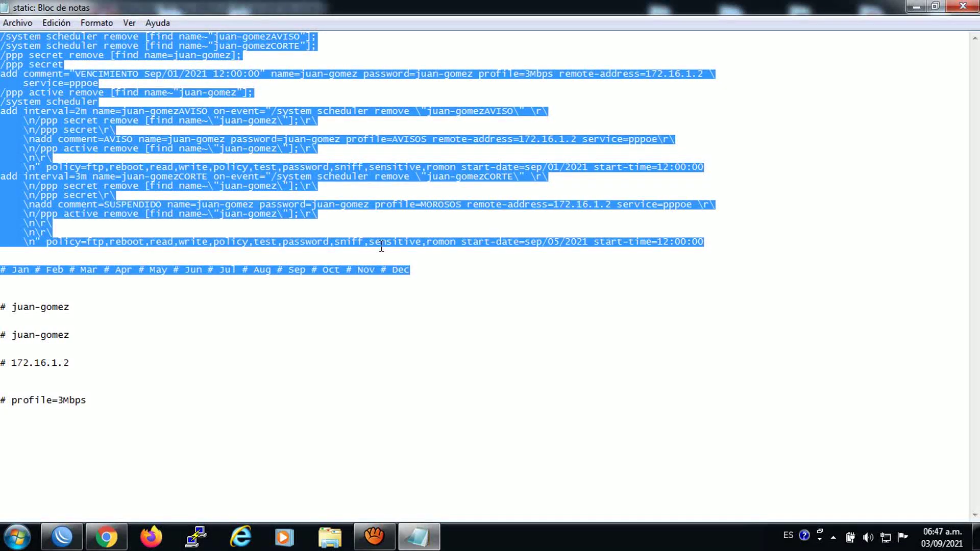
pyautogui.rightClick(218, 107)
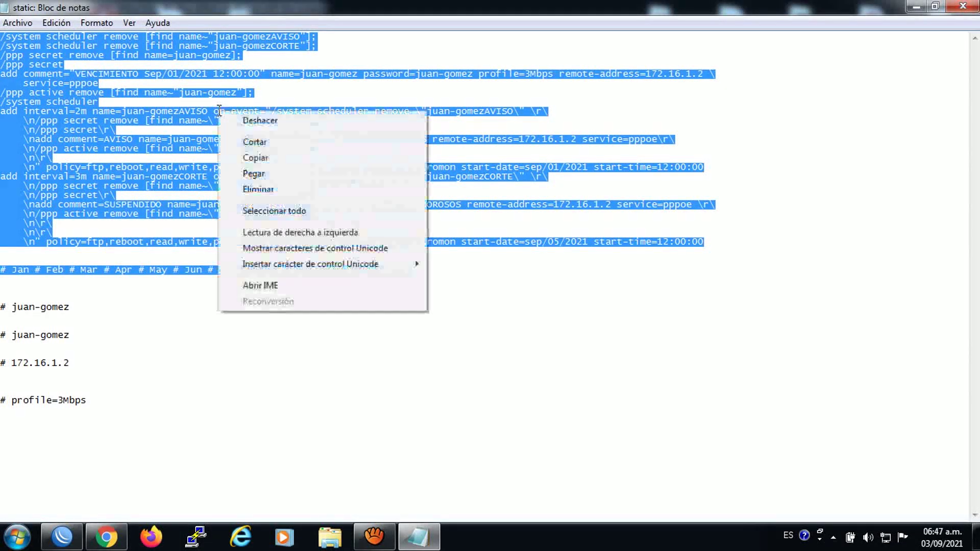
pyautogui.click(256, 161)
# Create a new System script named after the client's username and paste in the template
pyautogui.click(62, 536)
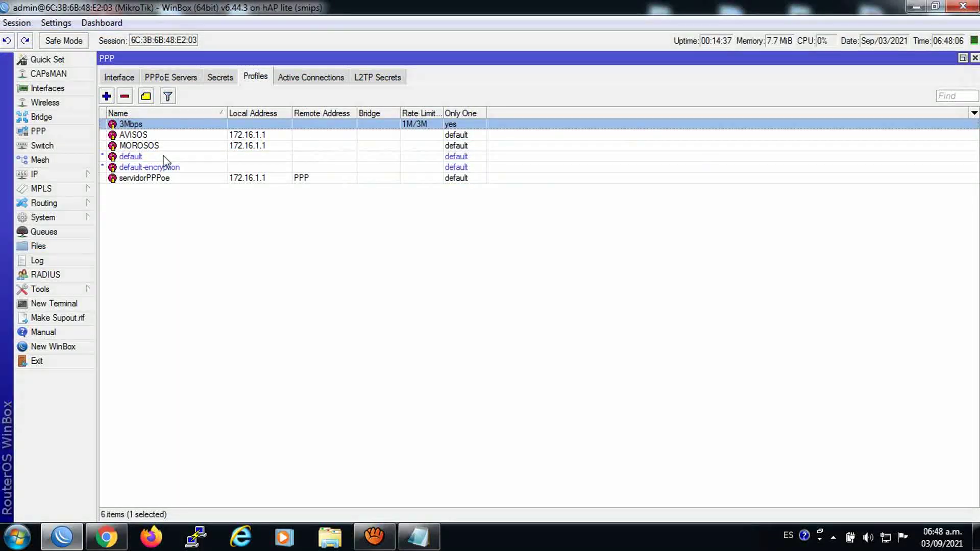
pyautogui.click(47, 218)
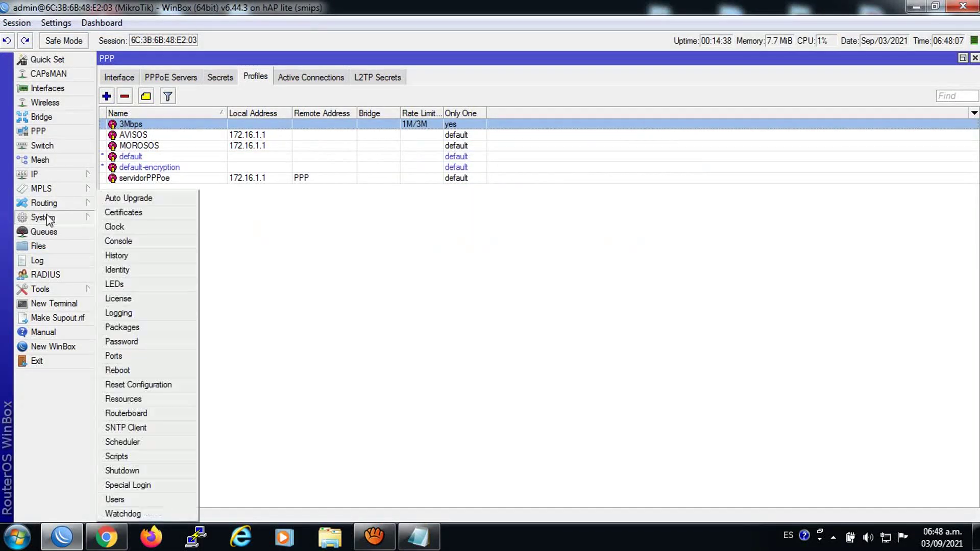
pyautogui.click(128, 456)
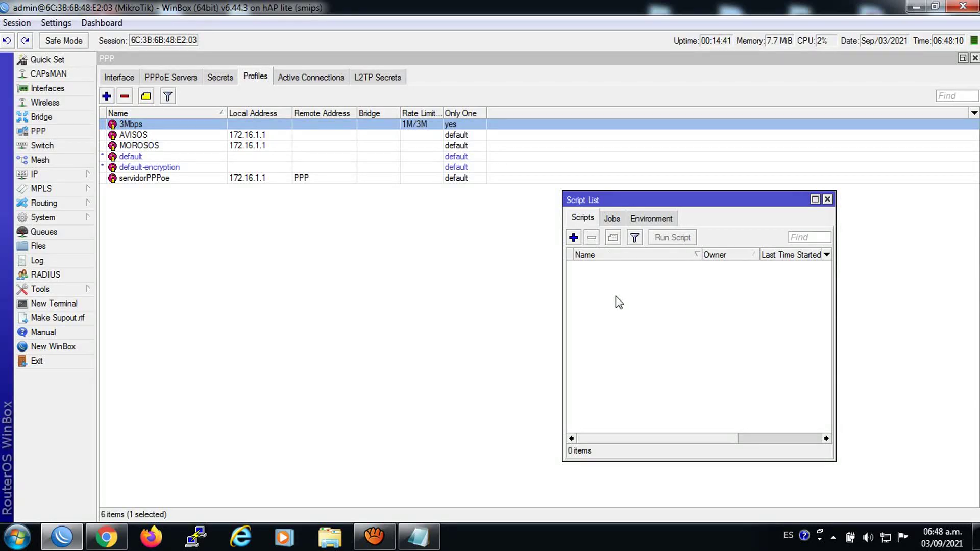
pyautogui.click(574, 237)
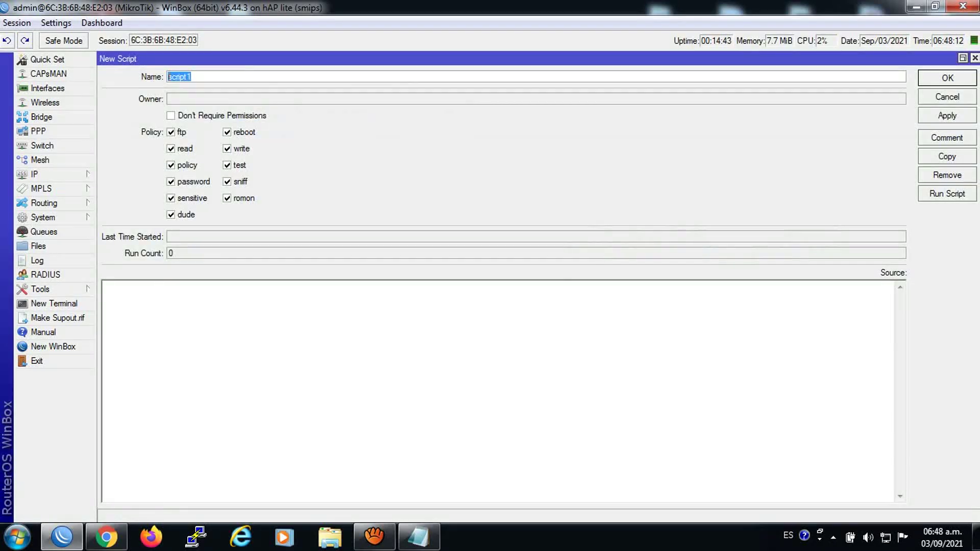
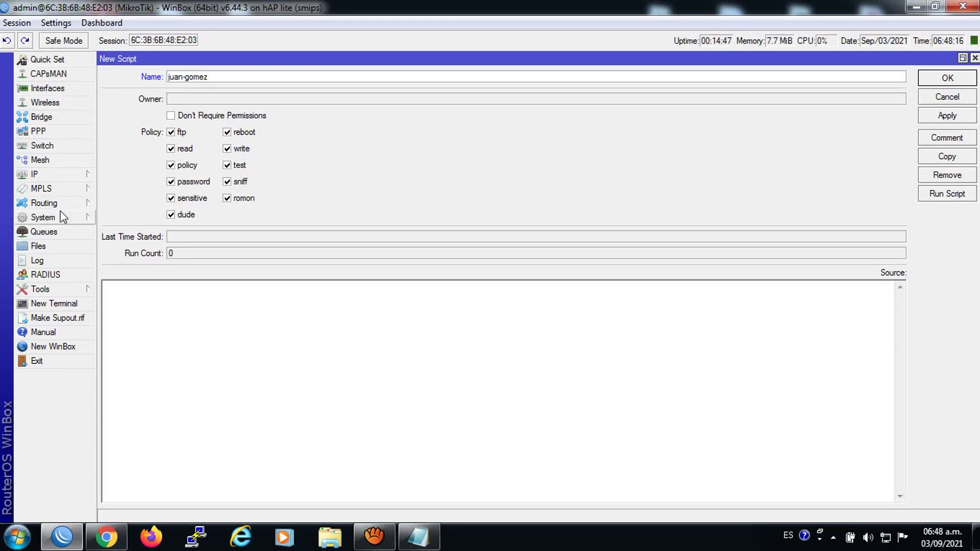
pyautogui.rightClick(188, 292)
pyautogui.click(225, 354)
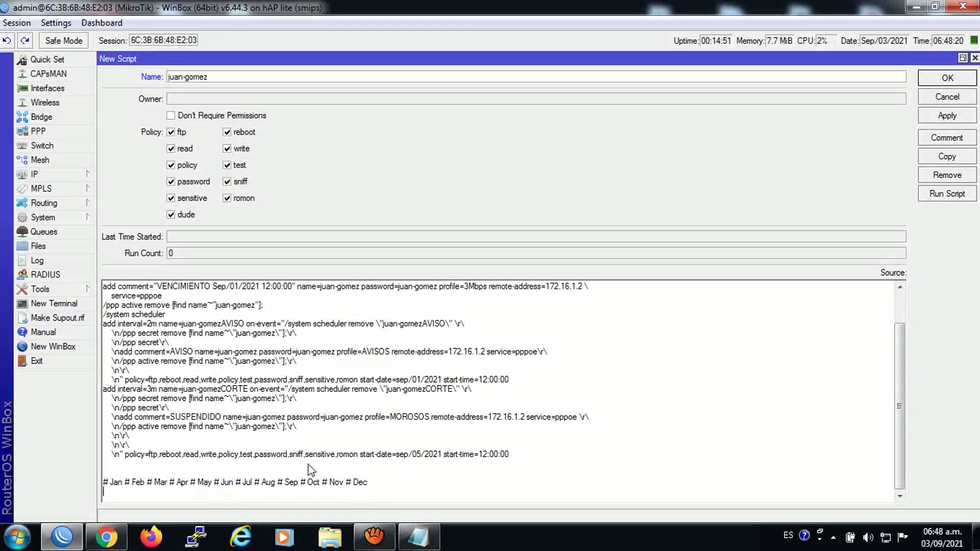
# Change both scheduler start dates from sep to Oct
pyautogui.doubleClick(312, 483)
pyautogui.rightClick(314, 485)
pyautogui.click(357, 324)
pyautogui.doubleClick(403, 381)
pyautogui.rightClick(400, 381)
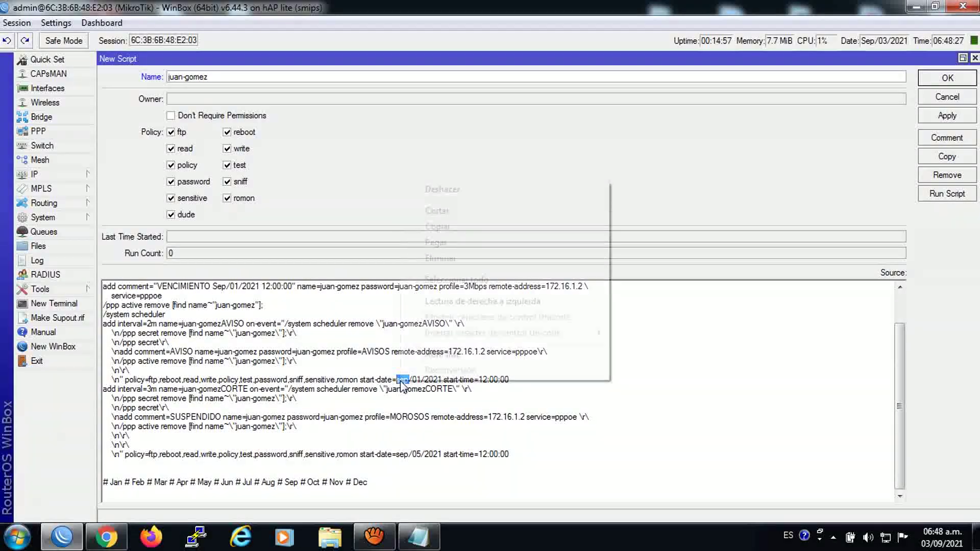
pyautogui.click(436, 242)
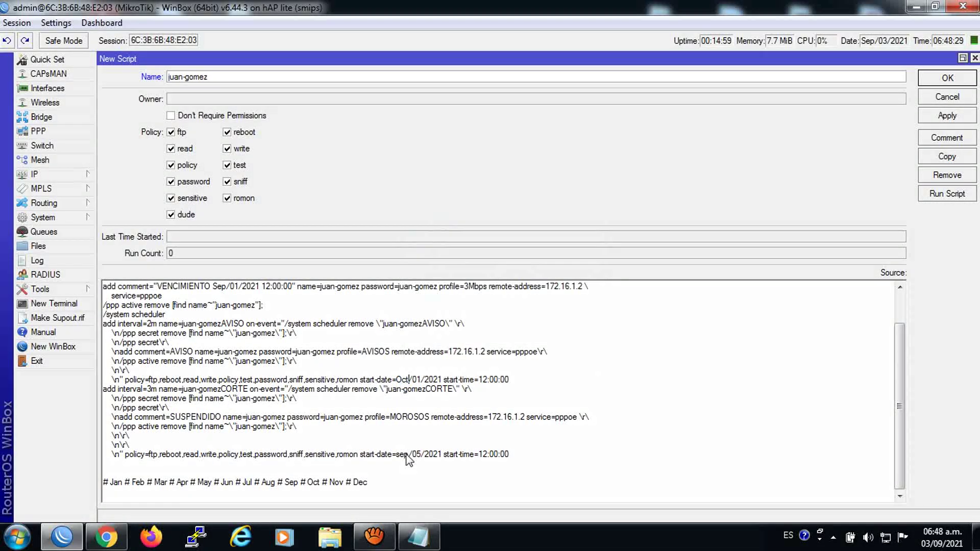
pyautogui.doubleClick(402, 454)
pyautogui.rightClick(398, 454)
pyautogui.click(437, 320)
# Set the VENCIMIENTO expiry comment to Oct/05/2021
pyautogui.scroll(2, 899, 403)
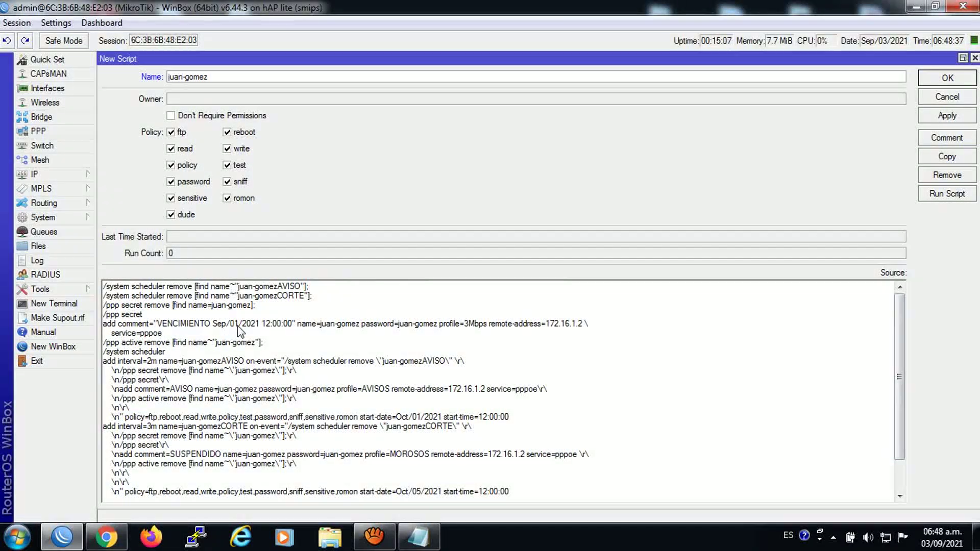
pyautogui.moveTo(228, 324); pyautogui.dragTo(213, 324)
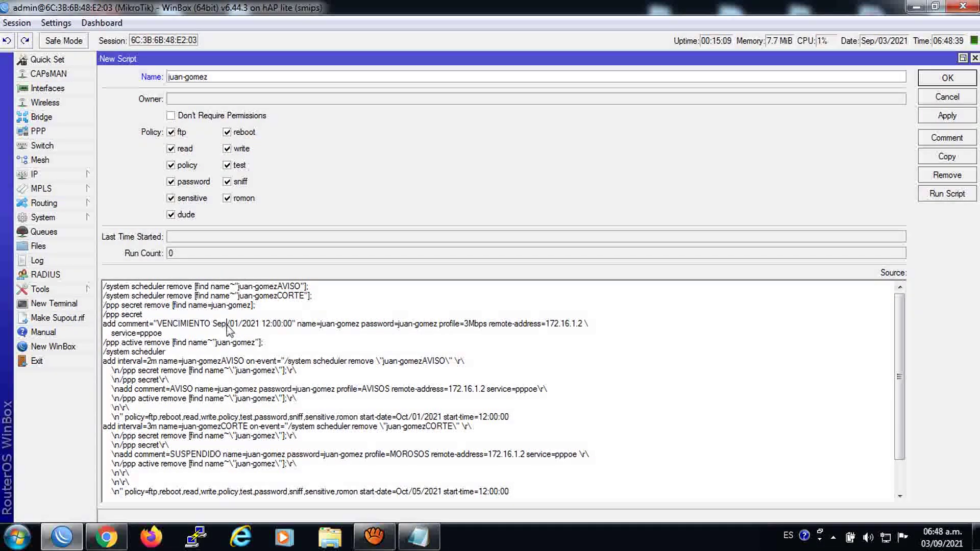
pyautogui.rightClick(217, 329)
pyautogui.click(251, 195)
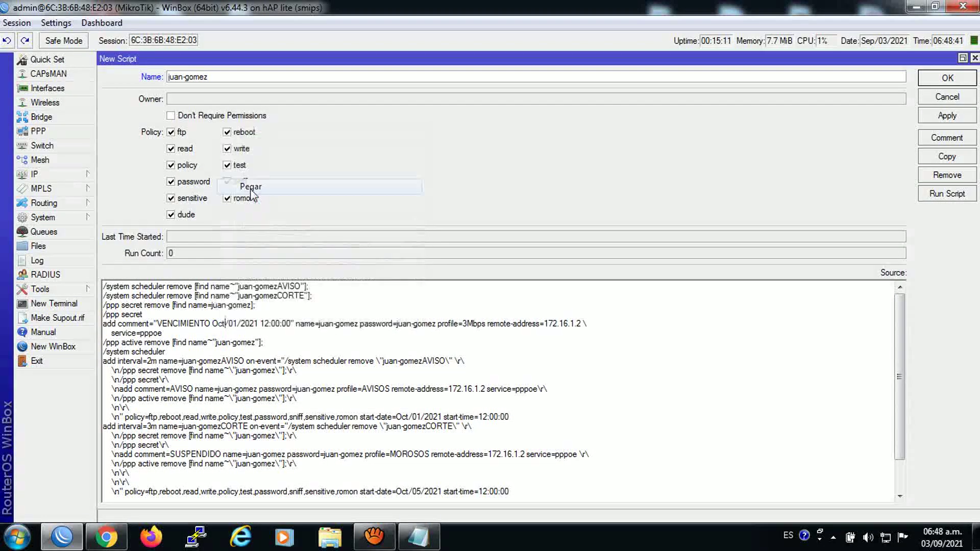
pyautogui.click(238, 324)
pyautogui.press('BackSpace')
pyautogui.write('5')
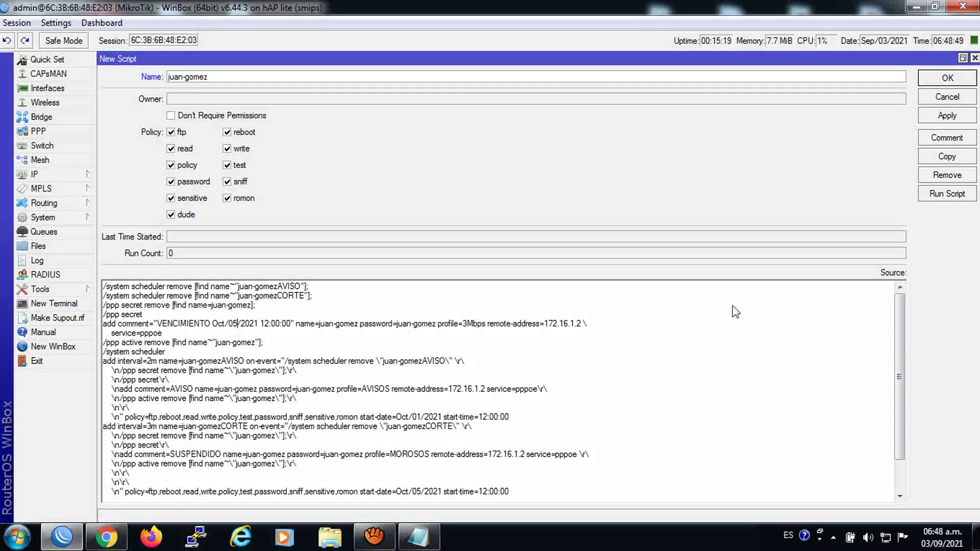
pyautogui.moveTo(896, 325); pyautogui.dragTo(897, 303)
# Review the script source, then Apply and OK to save the client's script
pyautogui.moveTo(897, 328); pyautogui.dragTo(888, 436)
pyautogui.scroll(-2, 898, 459)
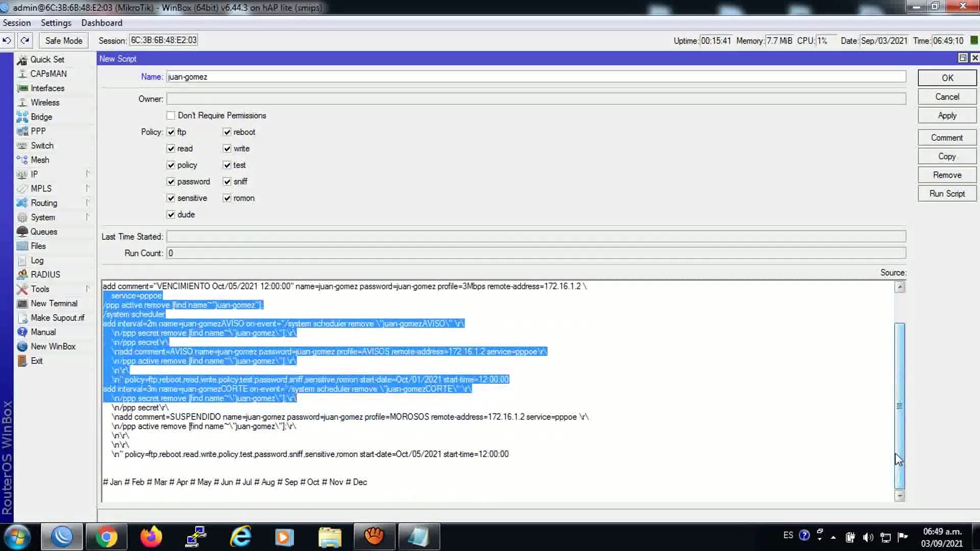
pyautogui.click(819, 446)
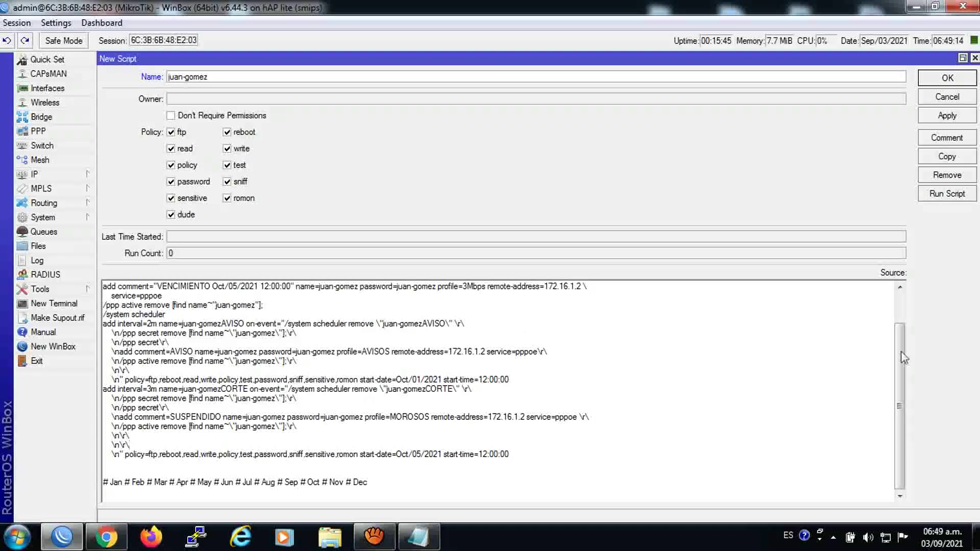
pyautogui.scroll(2, 903, 357)
pyautogui.click(947, 116)
pyautogui.click(947, 78)
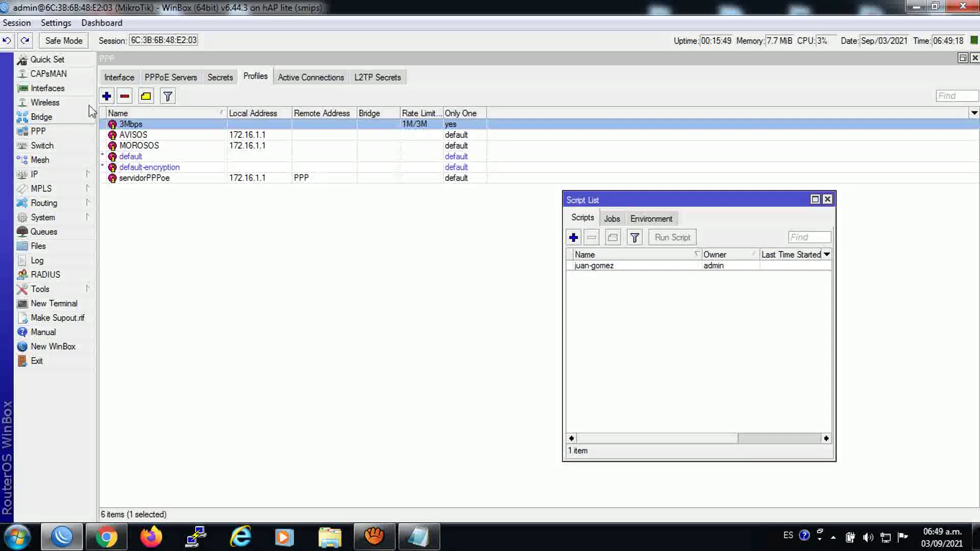
# Open PPP Secrets and the Scheduler, then run the client's script from the Script List
pyautogui.click(220, 77)
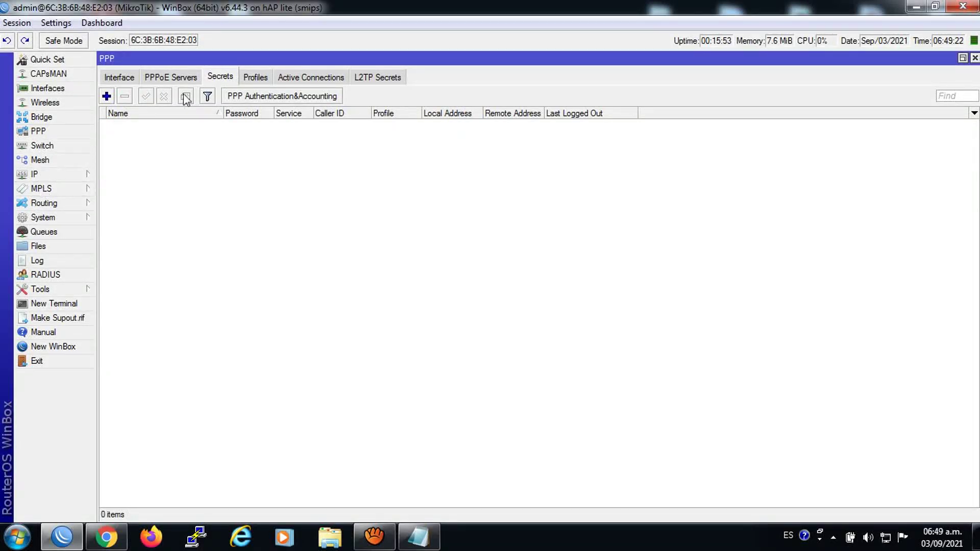
pyautogui.click(62, 216)
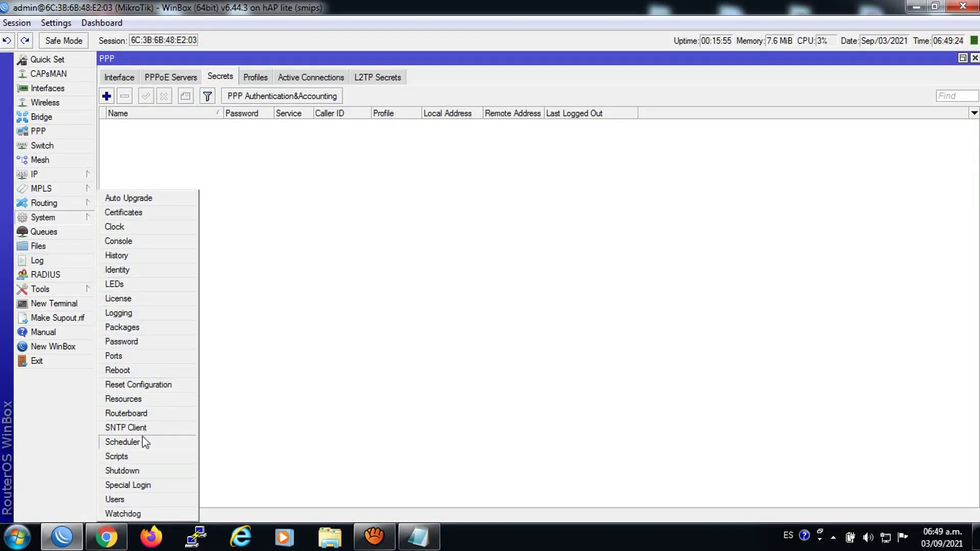
pyautogui.click(122, 442)
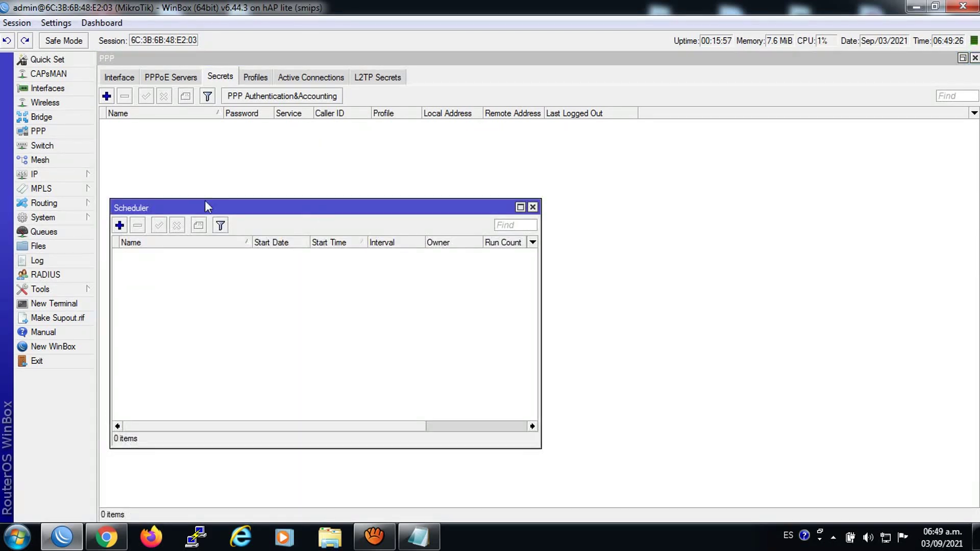
pyautogui.click(40, 217)
pyautogui.click(123, 456)
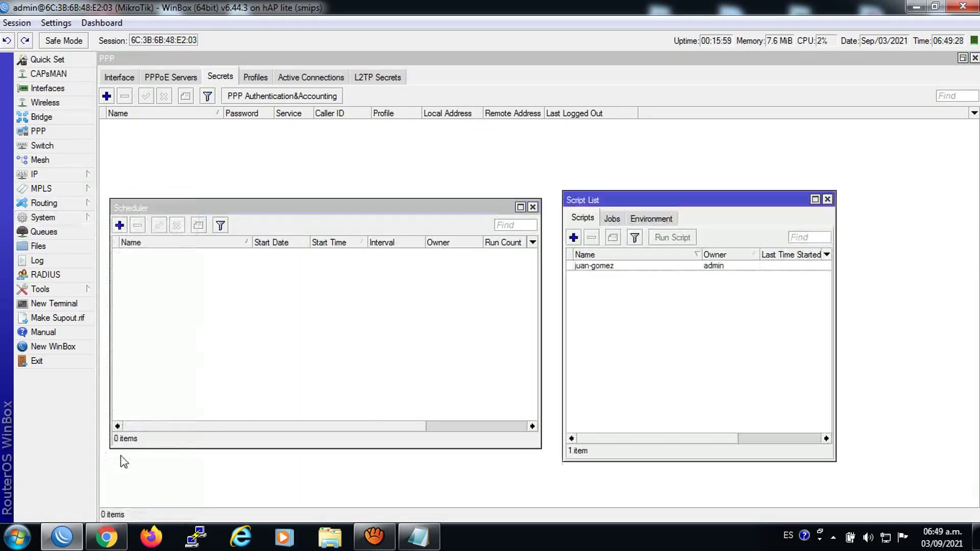
pyautogui.click(585, 268)
pyautogui.click(677, 238)
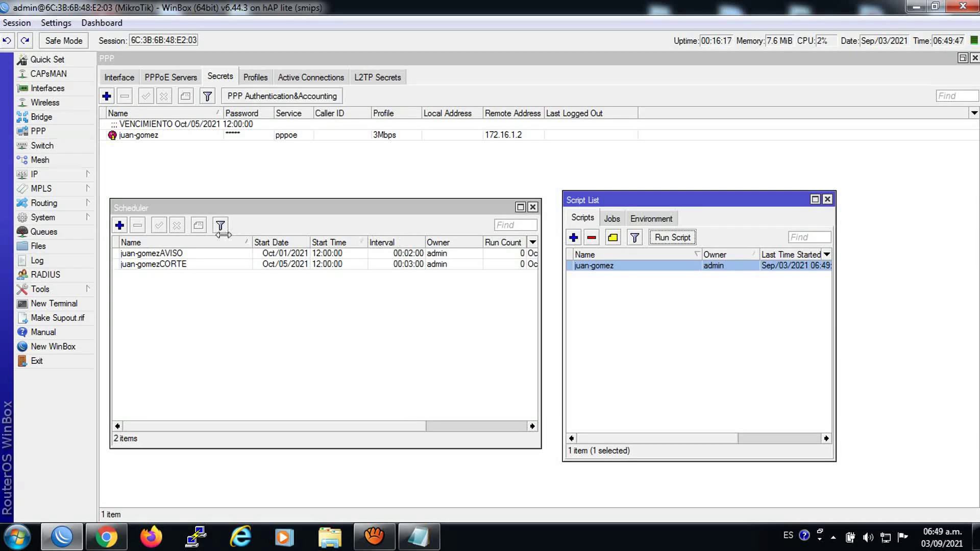
# Review the AVISO and CORTE scheduled tasks in the Scheduler list
pyautogui.moveTo(255, 211); pyautogui.dragTo(252, 220)
pyautogui.click(157, 263)
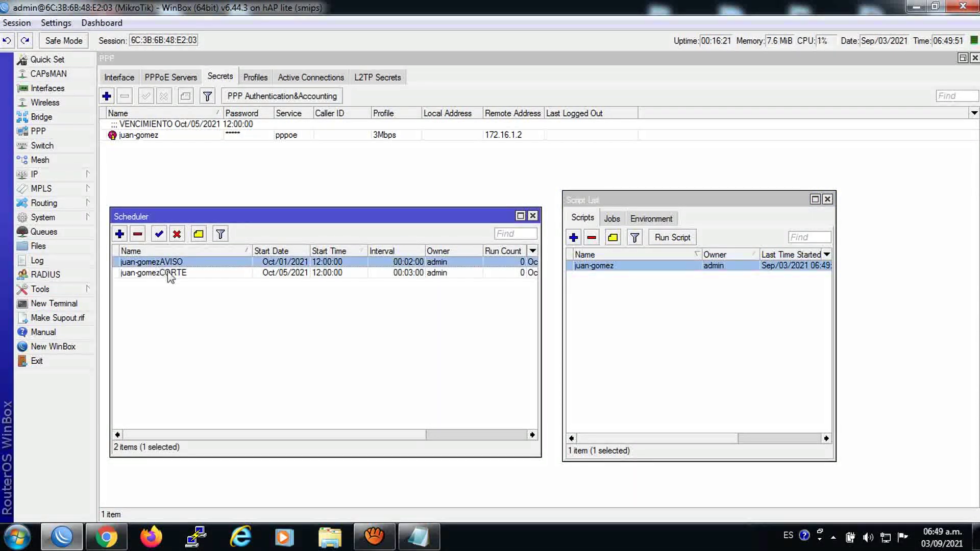
pyautogui.click(170, 273)
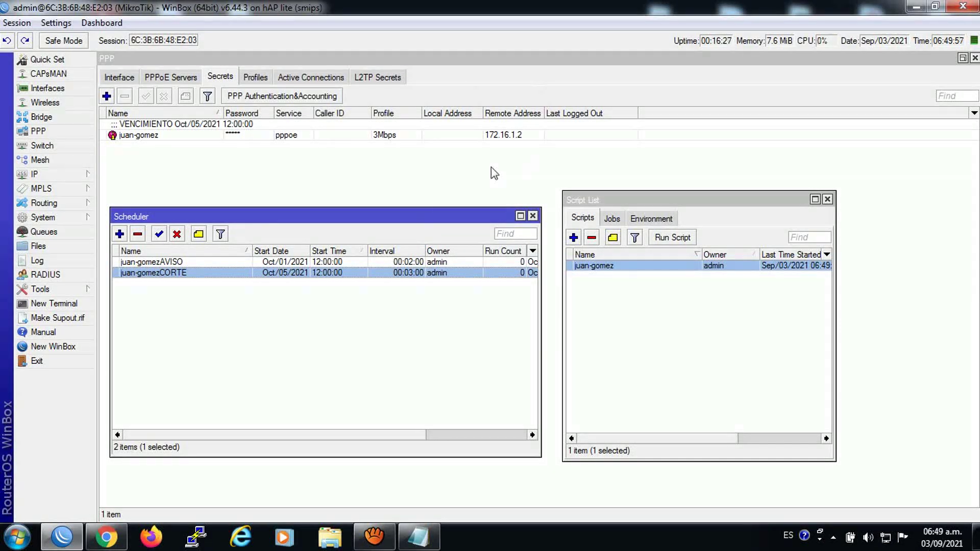
# Dial the Windows broadband connection with the client's credentials and view PPP Active Connections
pyautogui.click(888, 536)
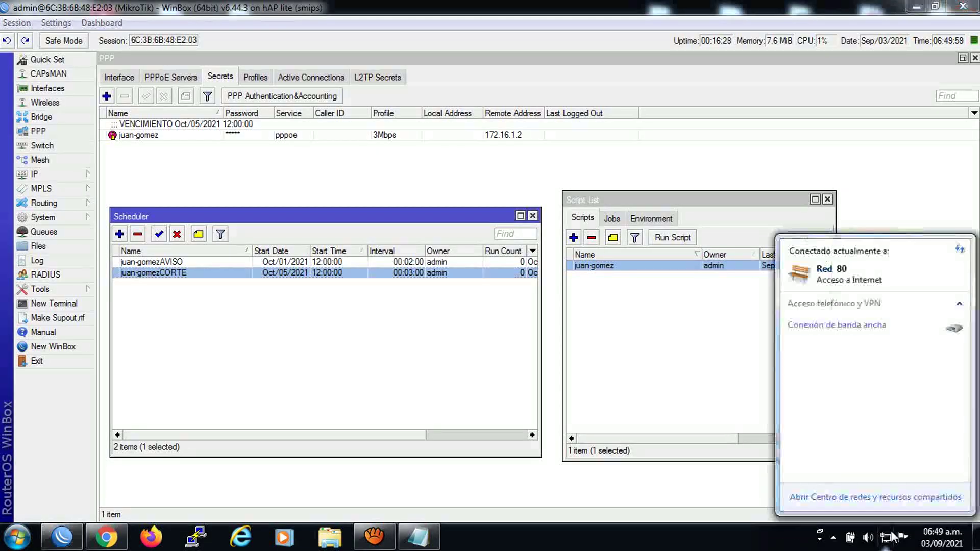
pyautogui.click(806, 332)
pyautogui.click(936, 347)
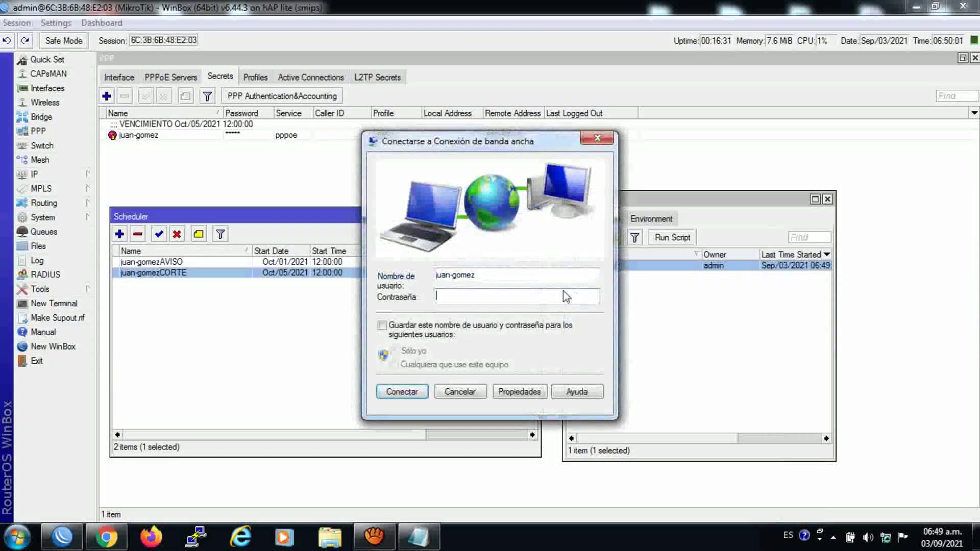
pyautogui.moveTo(478, 278); pyautogui.dragTo(425, 285)
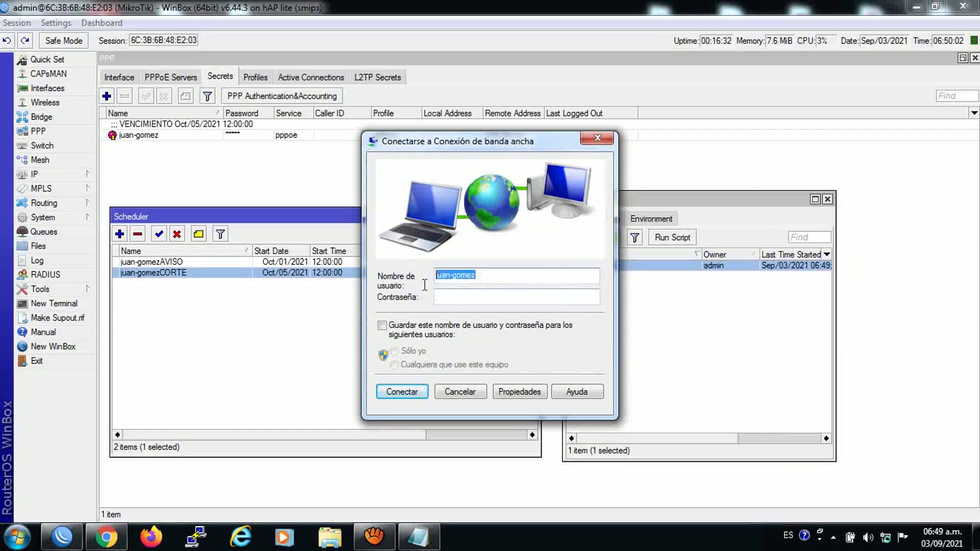
pyautogui.rightClick(462, 279)
pyautogui.click(499, 327)
pyautogui.rightClick(447, 298)
pyautogui.click(498, 363)
pyautogui.click(428, 393)
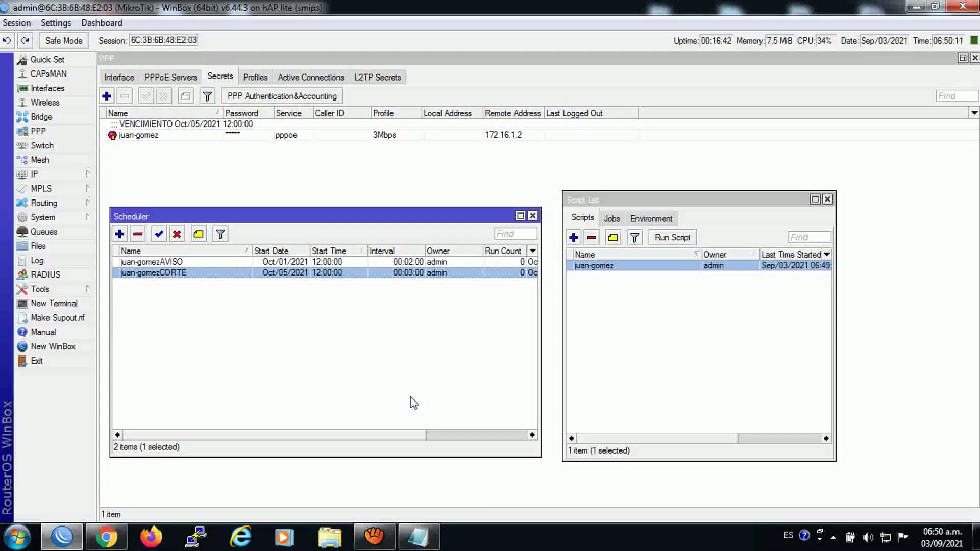
pyautogui.click(332, 79)
pyautogui.click(329, 80)
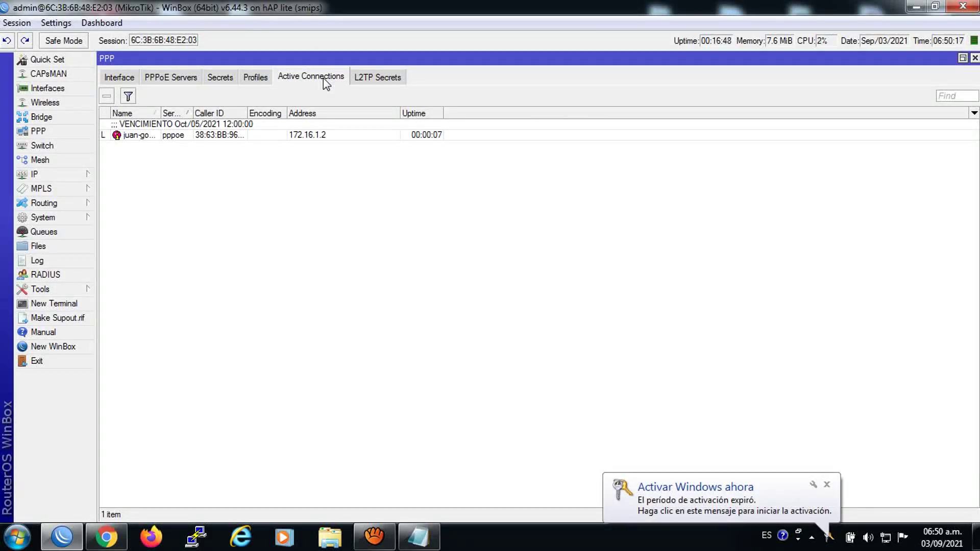
# Confirm the client's PPP secret still uses the 3Mbps profile, then open System > Clock
pyautogui.click(220, 131)
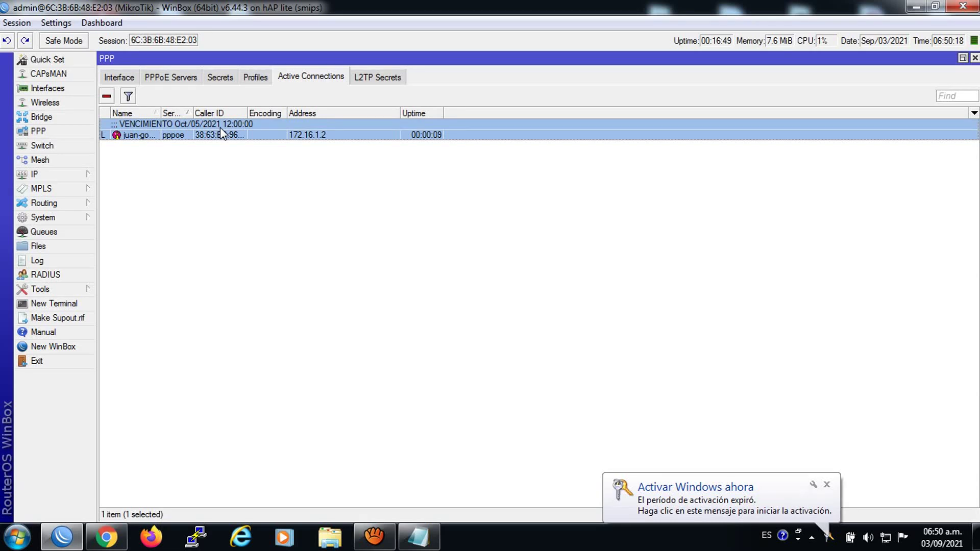
pyautogui.click(232, 79)
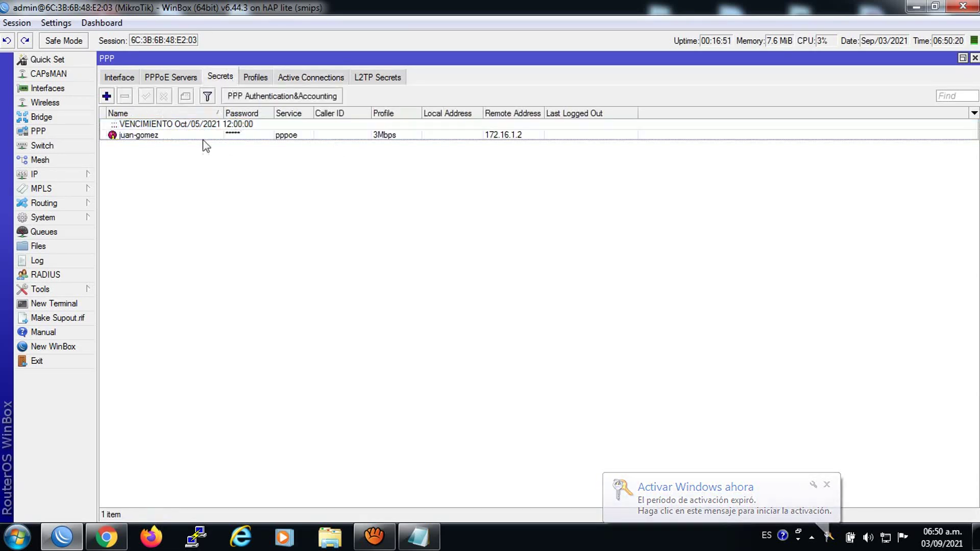
pyautogui.doubleClick(191, 135)
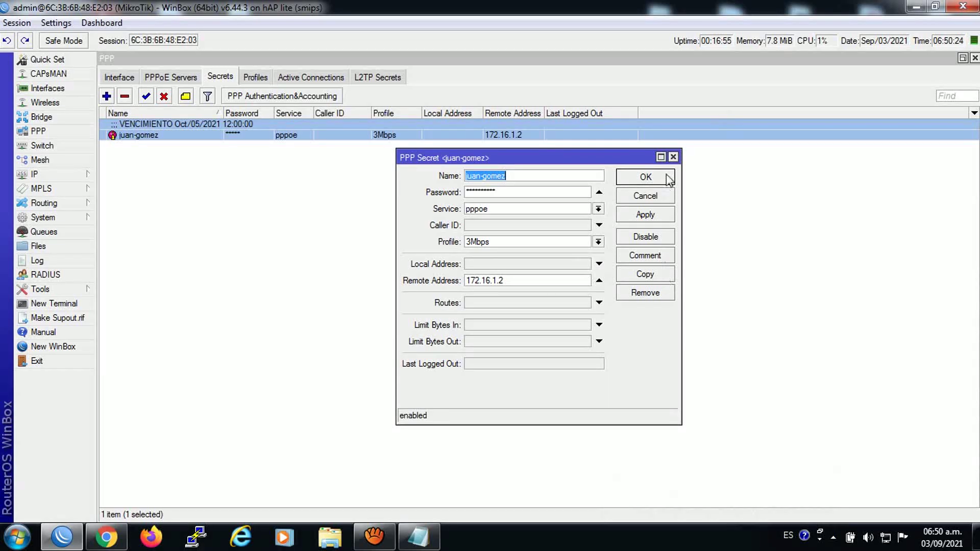
pyautogui.click(673, 157)
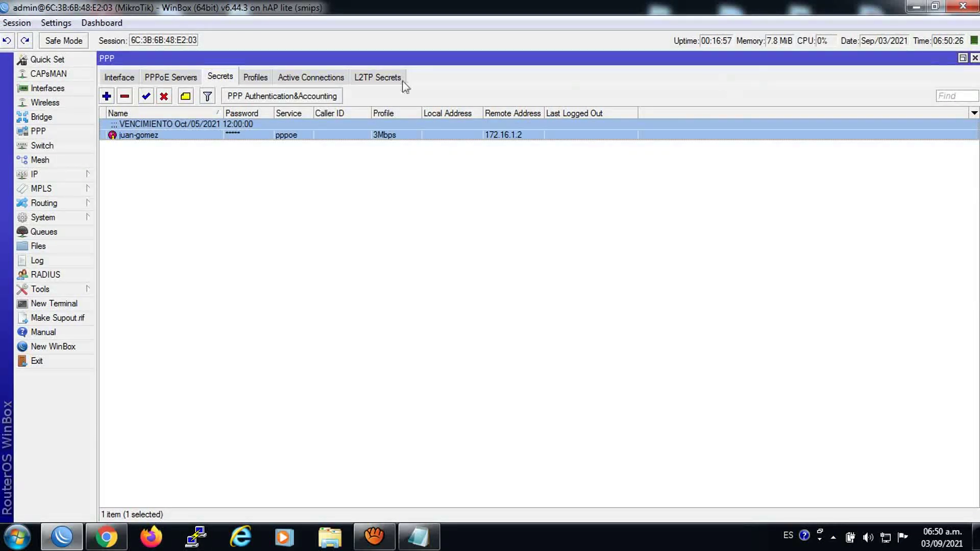
pyautogui.click(321, 80)
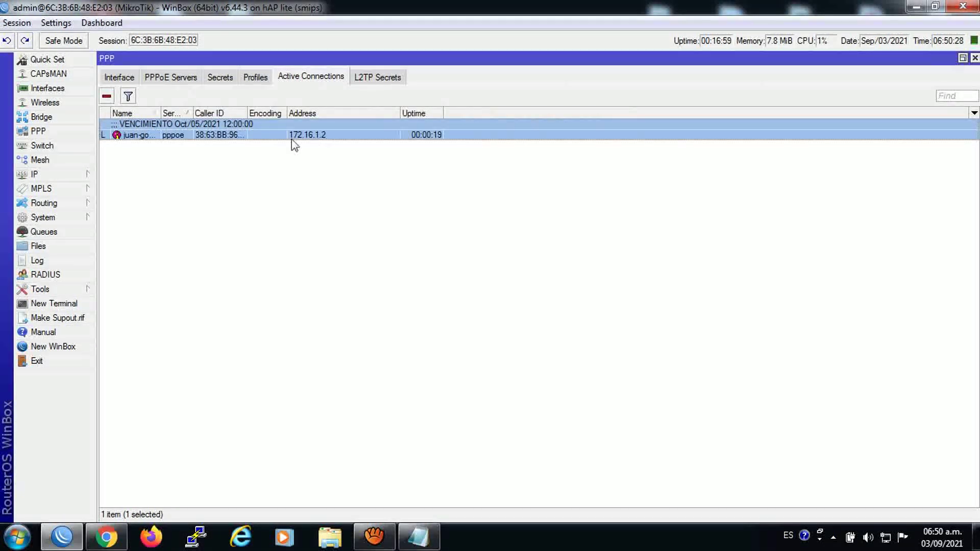
pyautogui.click(72, 217)
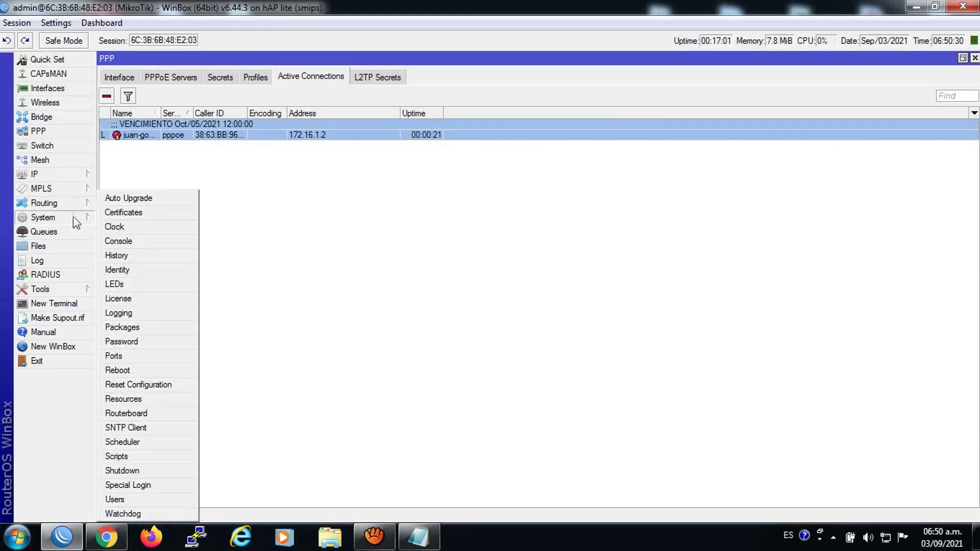
pyautogui.click(116, 226)
# Set the router clock to 11:59 on Oct/01/2021, apply it and close Clock
pyautogui.click(355, 258)
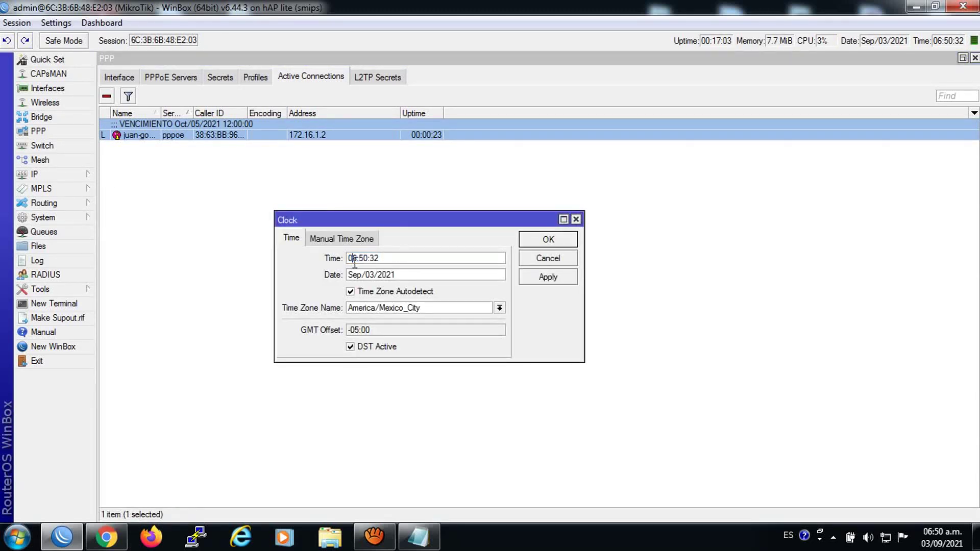
pyautogui.moveTo(357, 261); pyautogui.dragTo(318, 261)
pyautogui.write('11:59:45')
pyautogui.moveTo(363, 274); pyautogui.dragTo(252, 285)
pyautogui.write('oct')
pyautogui.click(372, 276)
pyautogui.press('BackSpace')
pyautogui.write('1')
pyautogui.press('Tab')
pyautogui.click(543, 280)
pyautogui.click(549, 242)
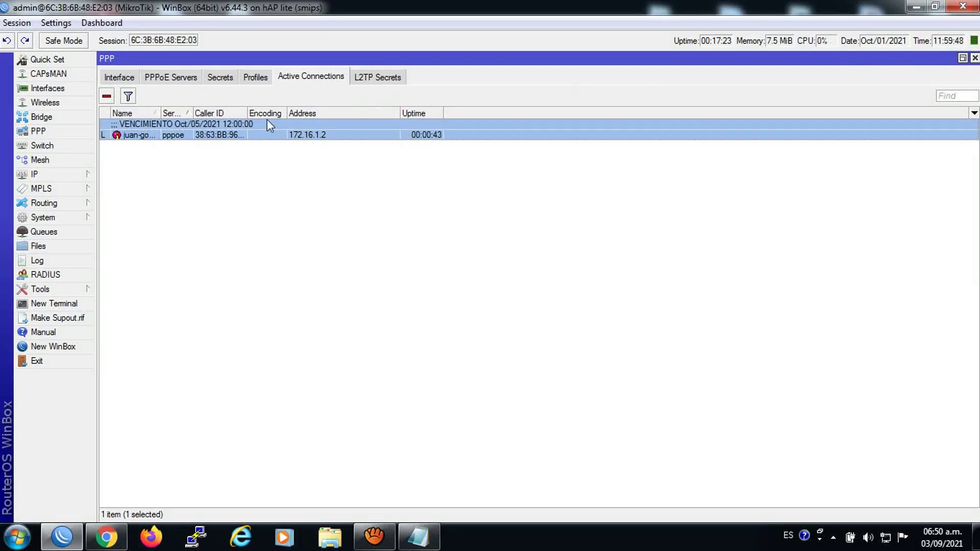
# Review the System Scheduler list to see which of the client's AVISO and CORTE tasks remain
pyautogui.click(39, 213)
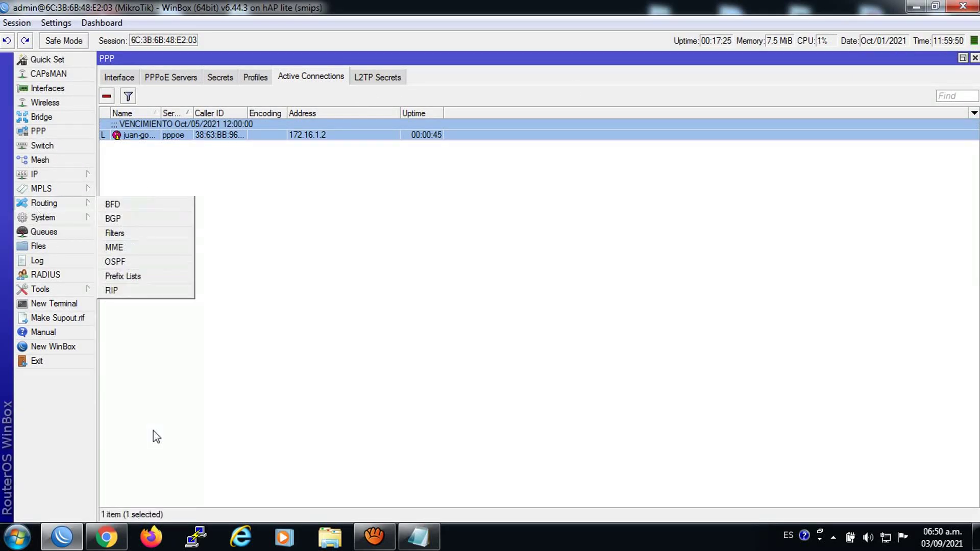
pyautogui.moveTo(44, 217)
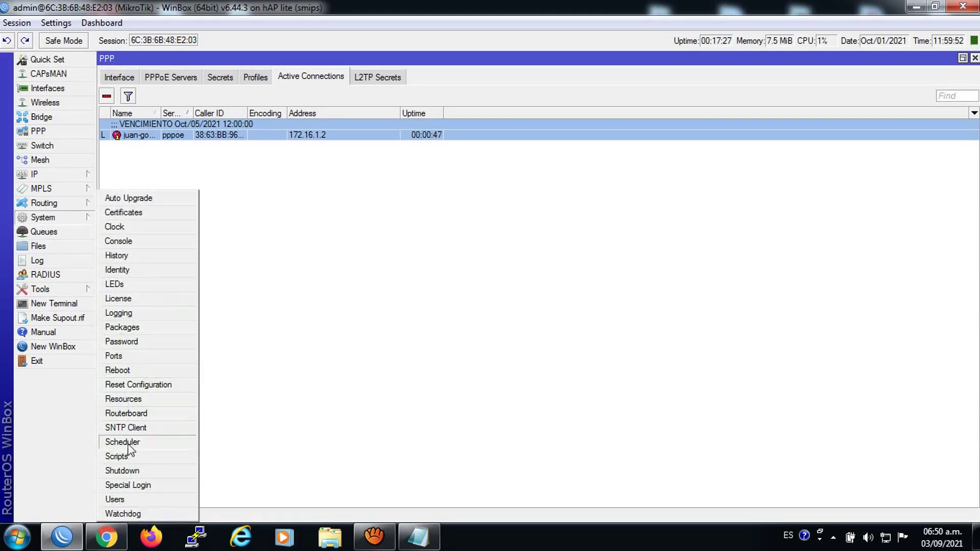
pyautogui.click(127, 440)
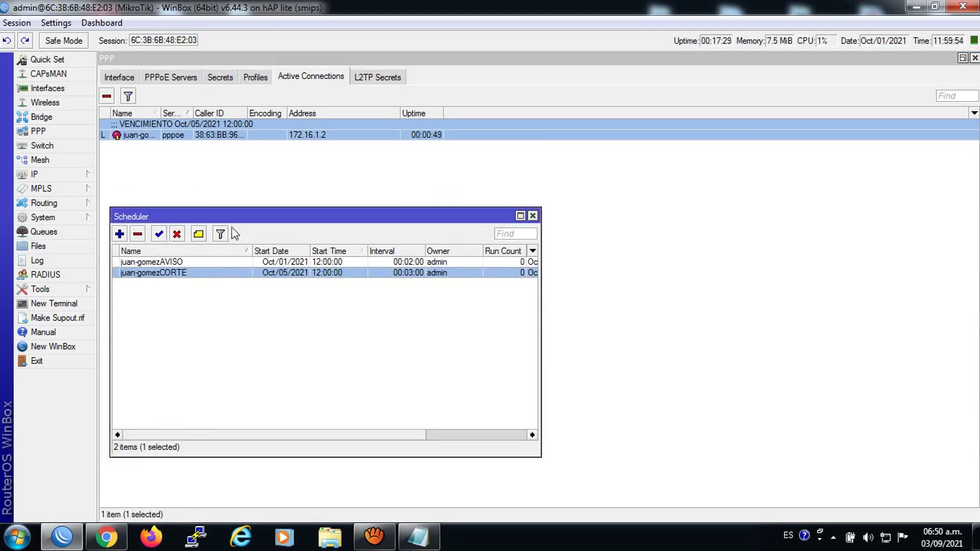
pyautogui.click(187, 262)
pyautogui.click(215, 319)
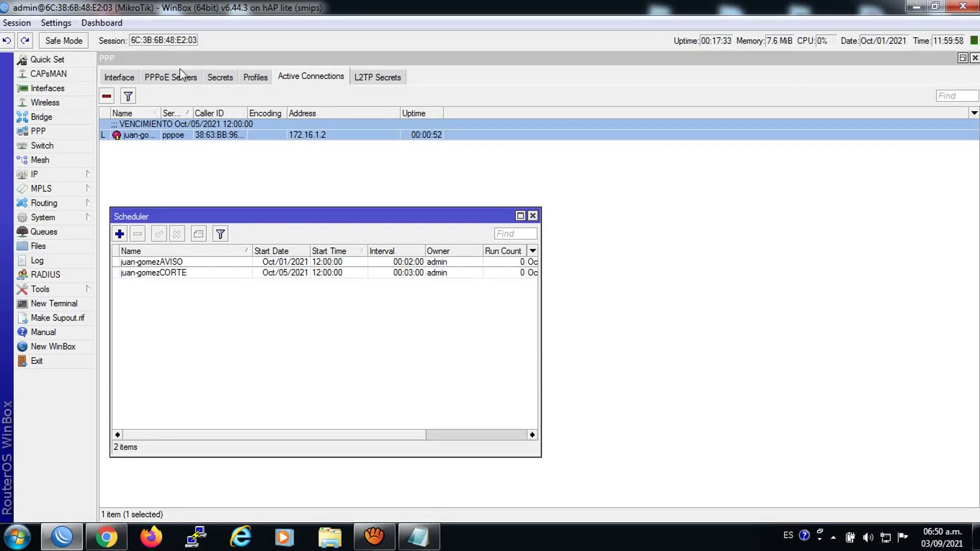
# Confirm the client's PPP secret now uses the AVISOS profile and no PPP connection is active
pyautogui.click(225, 78)
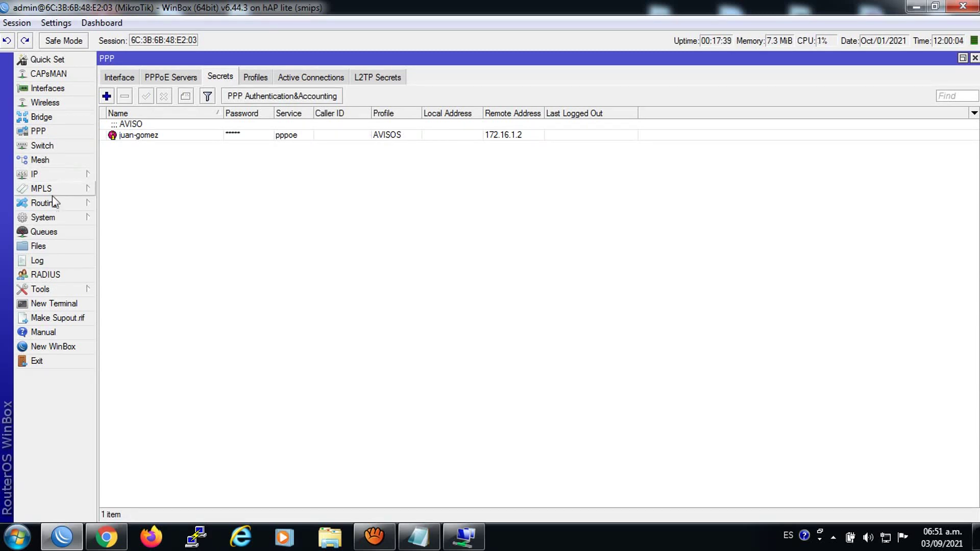
pyautogui.click(46, 217)
pyautogui.click(144, 442)
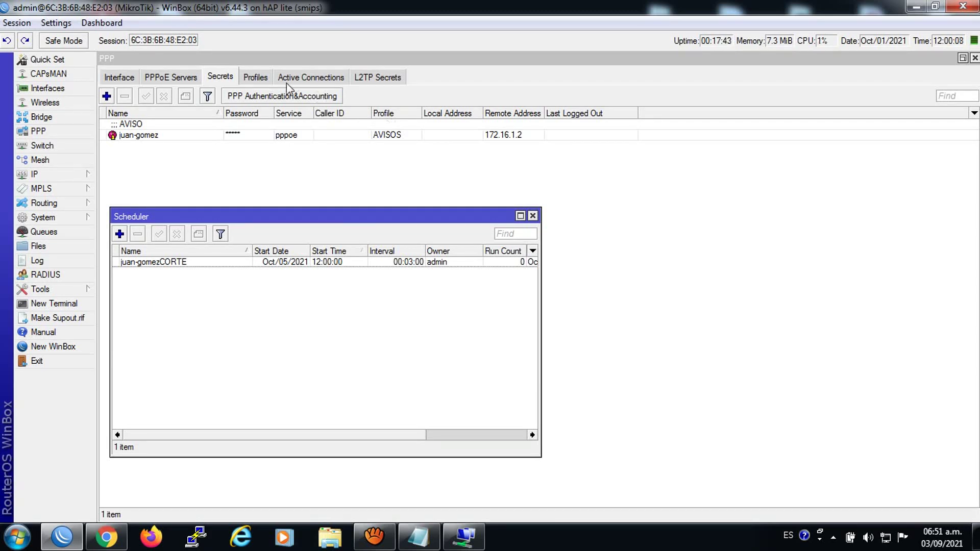
pyautogui.click(255, 76)
pyautogui.click(146, 134)
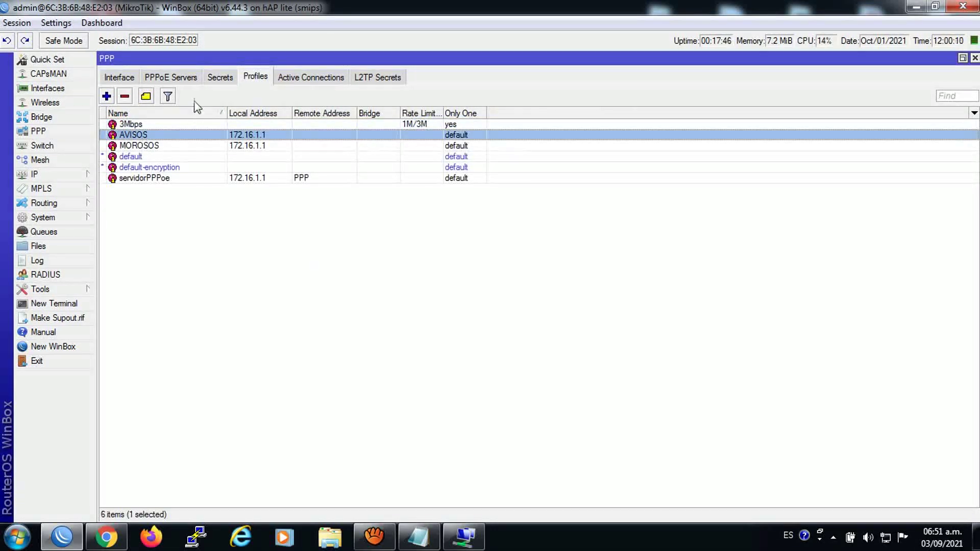
pyautogui.click(217, 82)
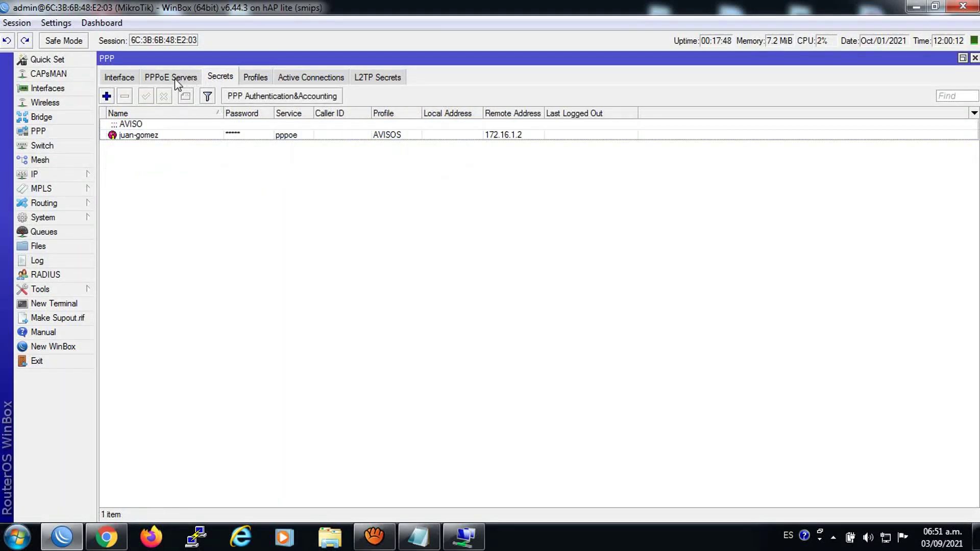
pyautogui.click(293, 81)
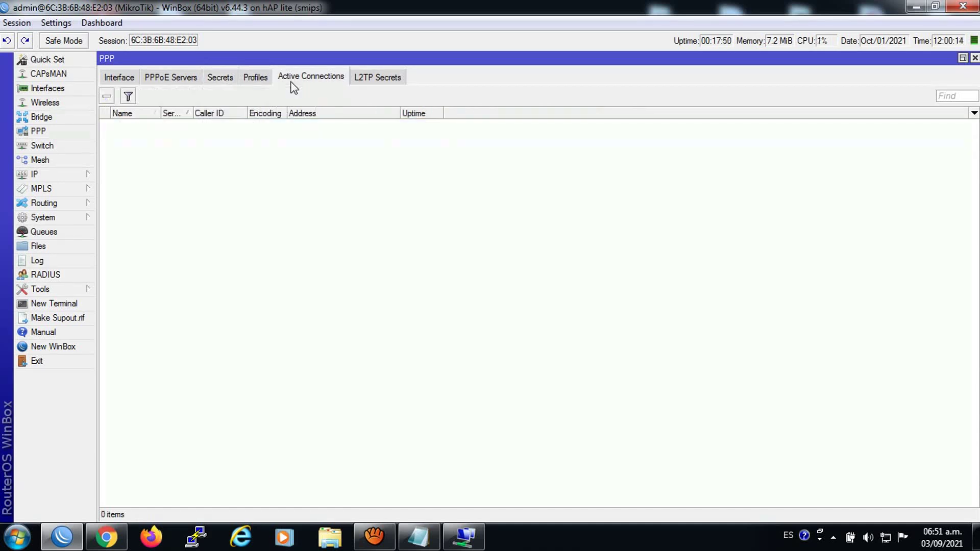
# Launch the Marcador de acceso remoto broadband dialer from the taskbar
pyautogui.rightClick(467, 536)
pyautogui.click(467, 539)
pyautogui.click(467, 538)
# Copy the client's username and paste it into the Contraseña field
pyautogui.doubleClick(455, 282)
pyautogui.rightClick(454, 281)
pyautogui.click(485, 332)
pyautogui.rightClick(454, 296)
pyautogui.click(490, 362)
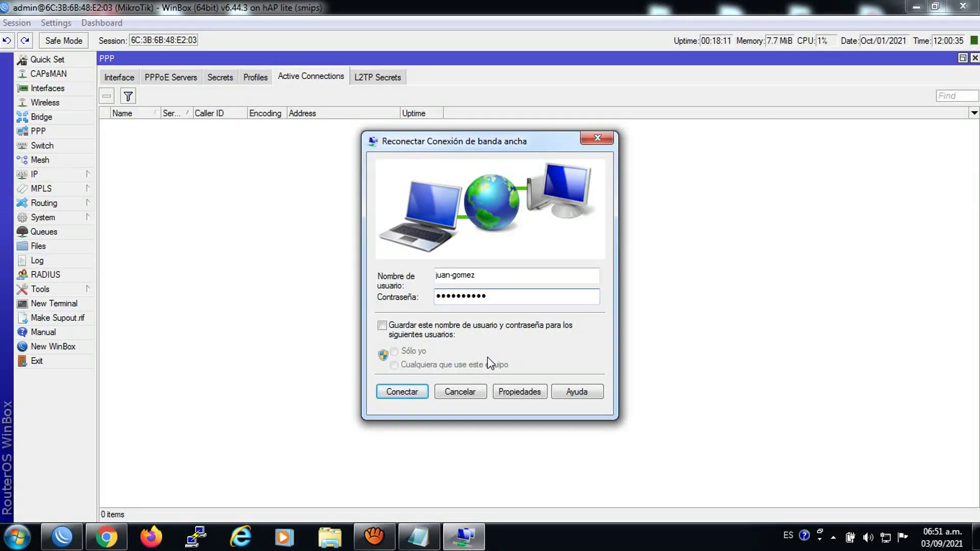
# Reconnect the client's PPPoE broadband link so it becomes active at 172.16.1.2
pyautogui.click(409, 390)
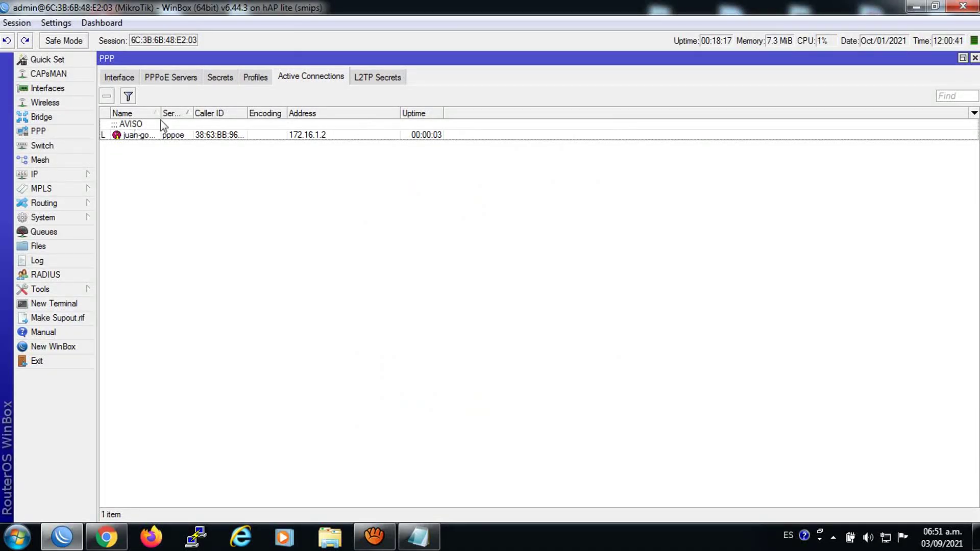
# Open a bookmarked site and Facebook in new tabs, checking they land on the Aviso de Corte notice
pyautogui.click(110, 543)
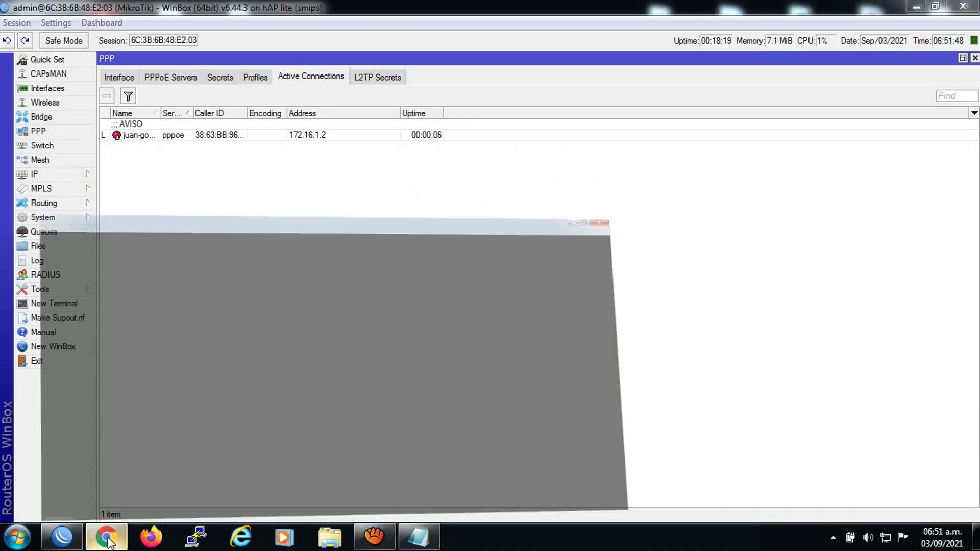
pyautogui.click(184, 11)
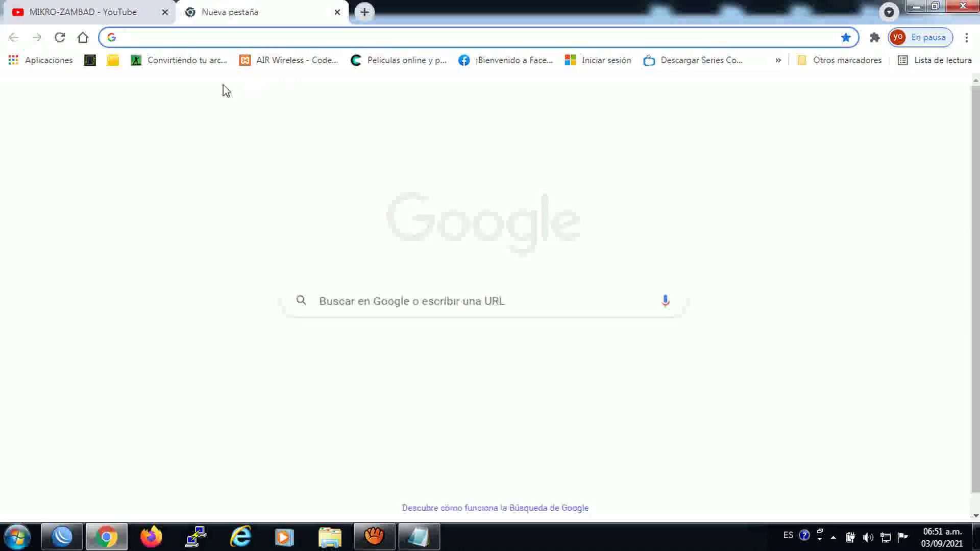
pyautogui.click(173, 67)
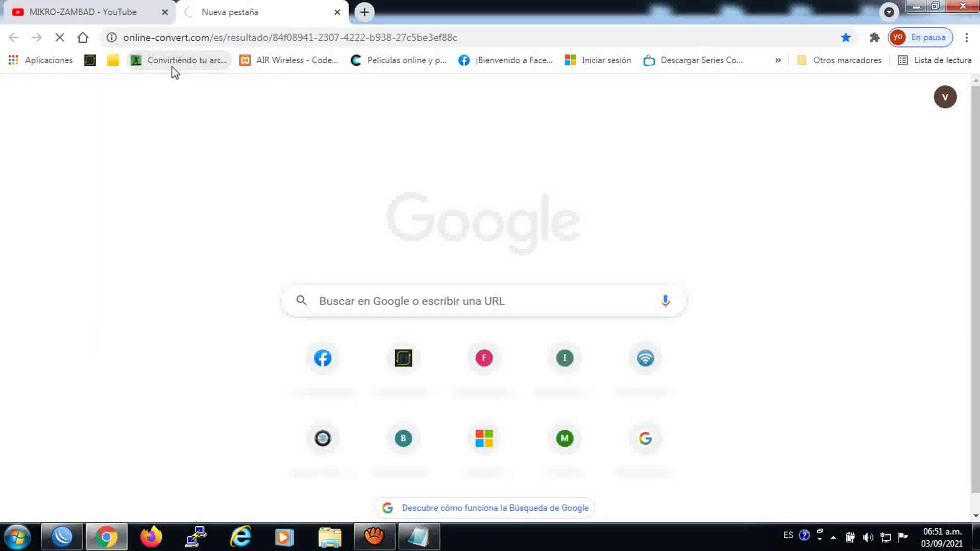
pyautogui.click(372, 11)
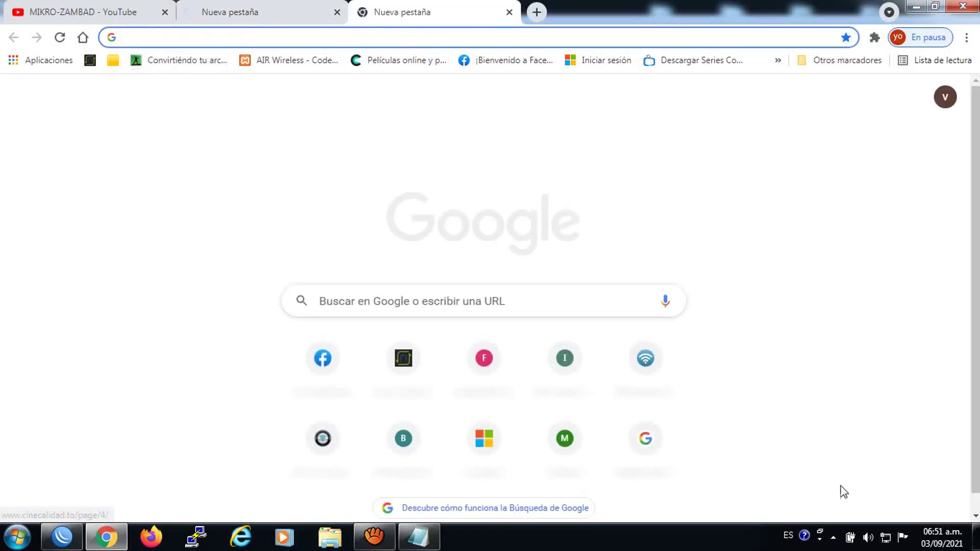
pyautogui.click(886, 546)
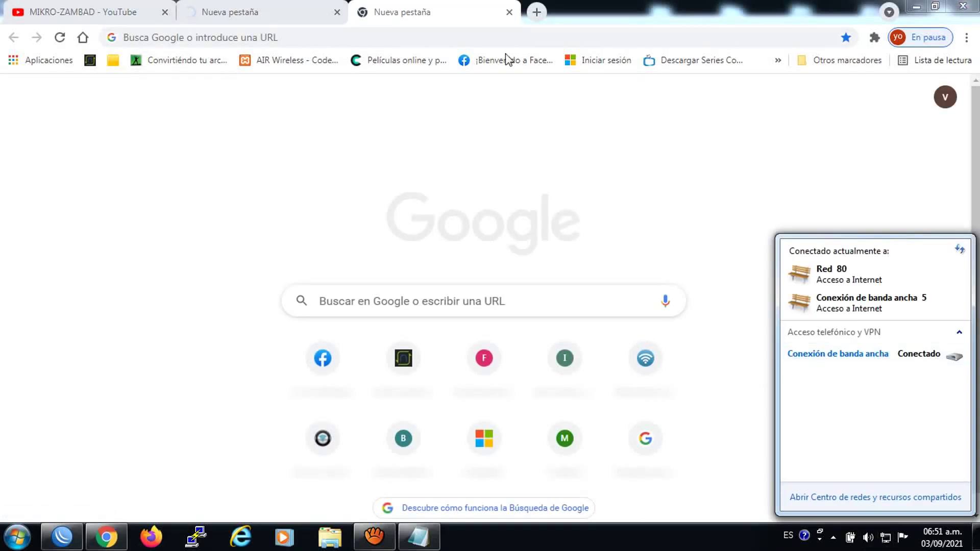
pyautogui.click(537, 11)
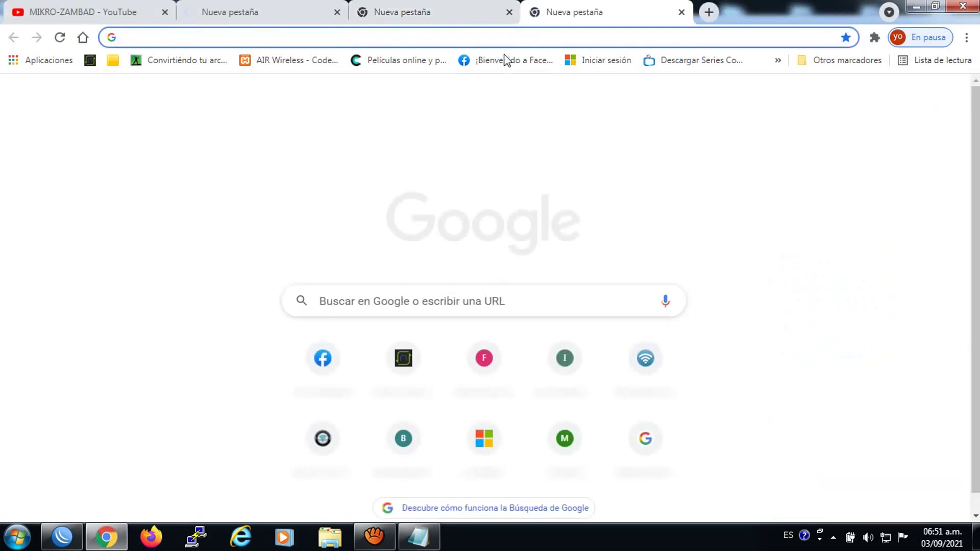
pyautogui.click(505, 60)
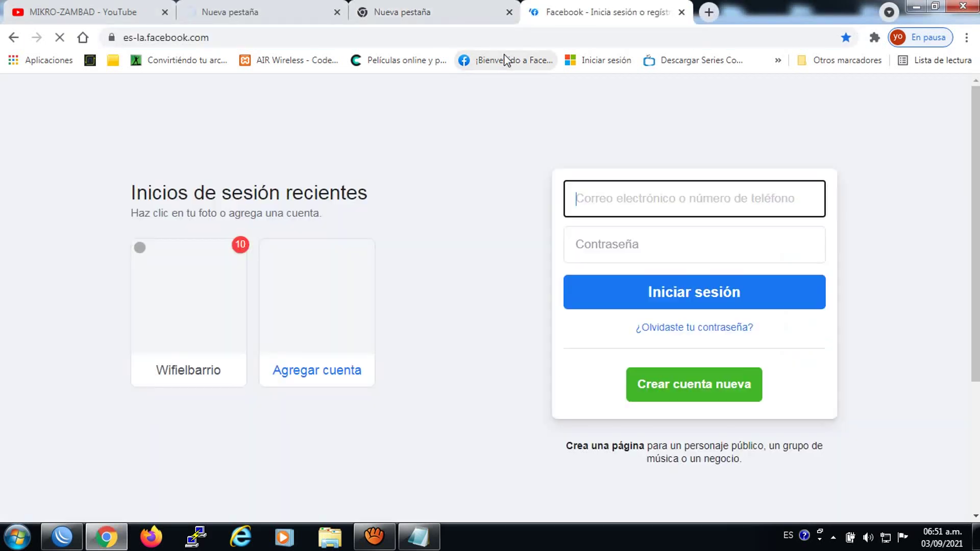
pyautogui.click(236, 14)
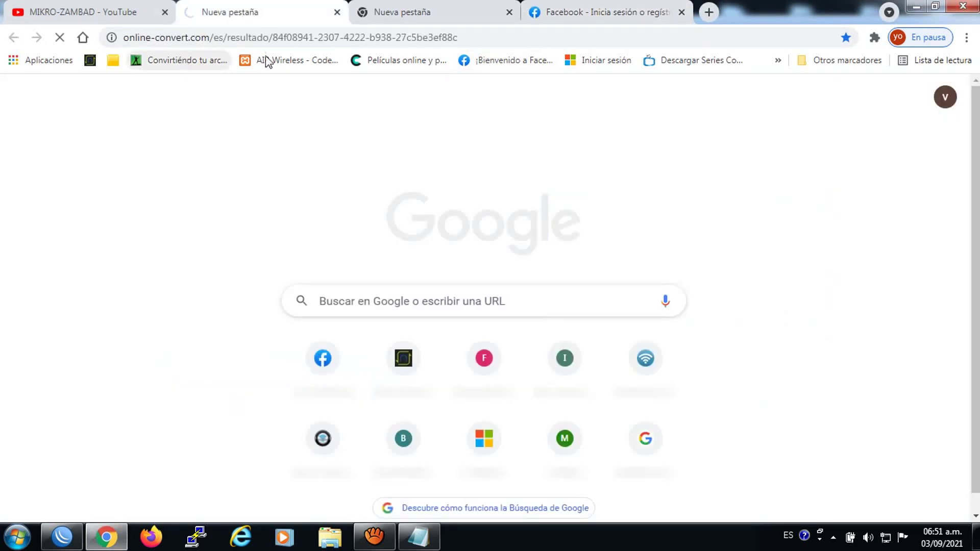
# Open the Microsoft sign-in, AIR Wireless and nPerf sites in new tabs; each shows aviso.JPG
pyautogui.click(709, 12)
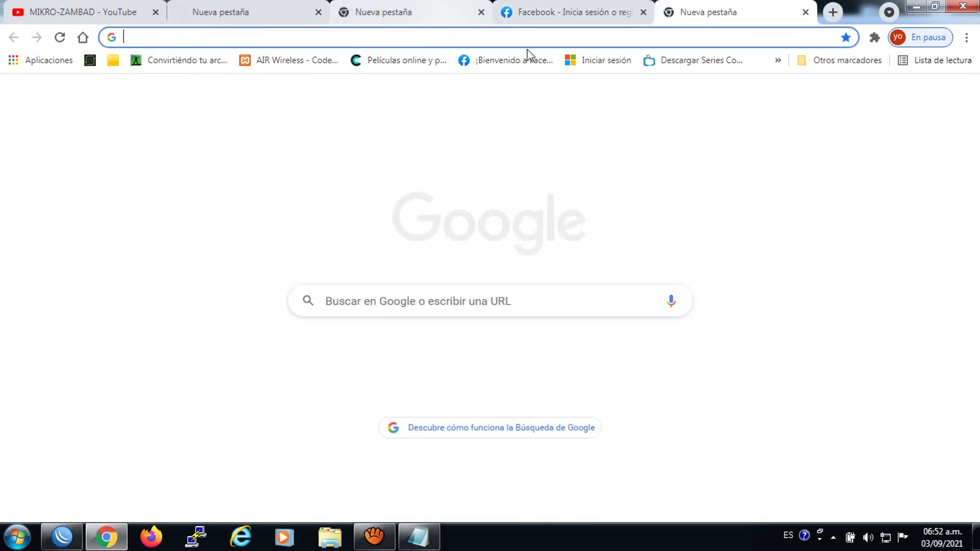
pyautogui.click(596, 61)
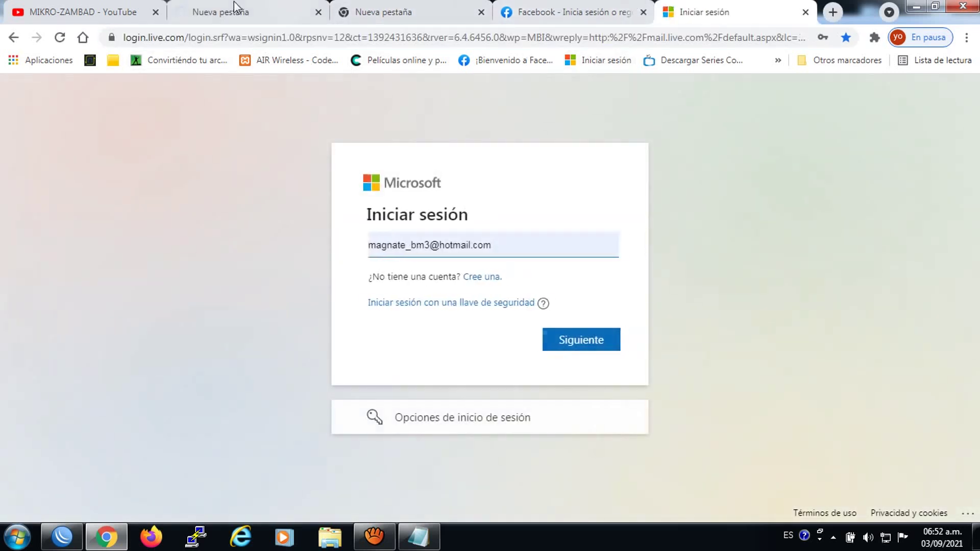
pyautogui.click(227, 7)
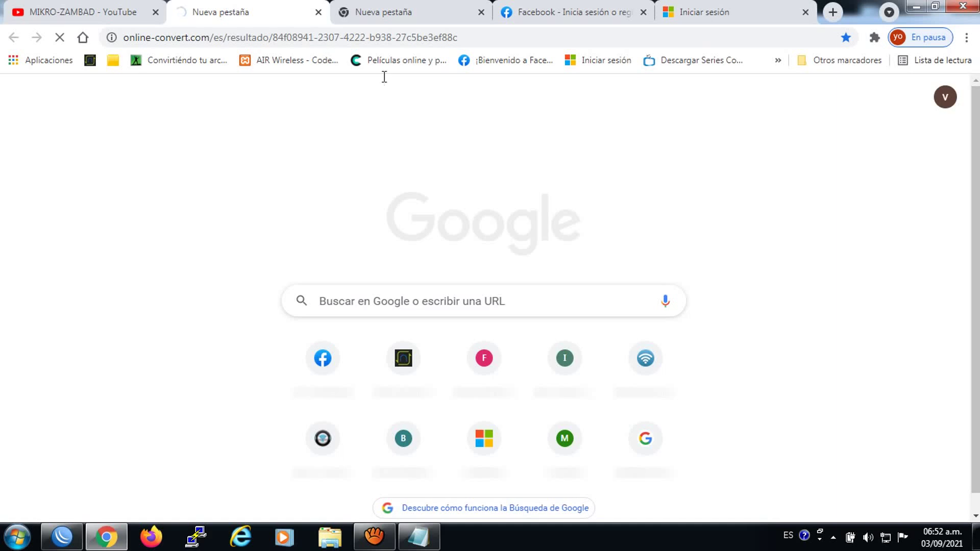
pyautogui.click(833, 12)
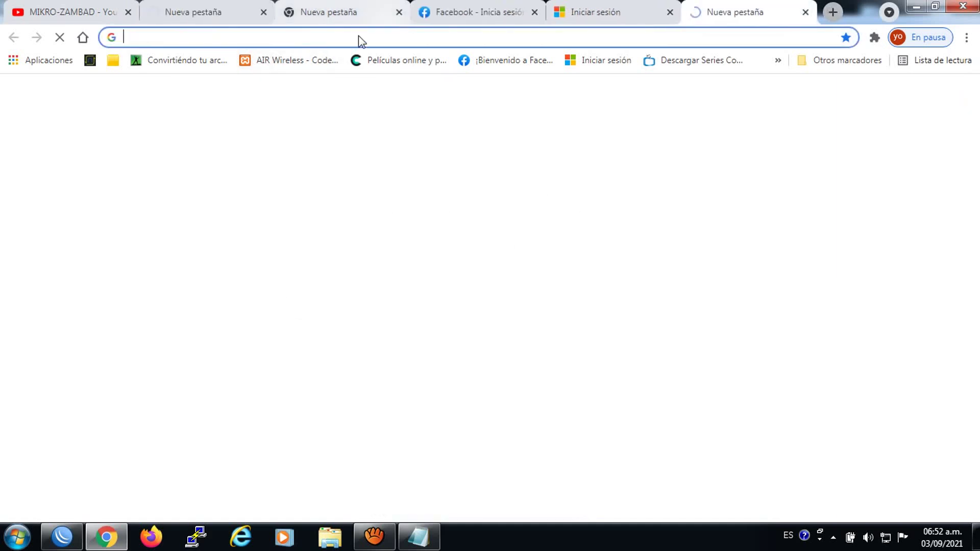
pyautogui.click(298, 65)
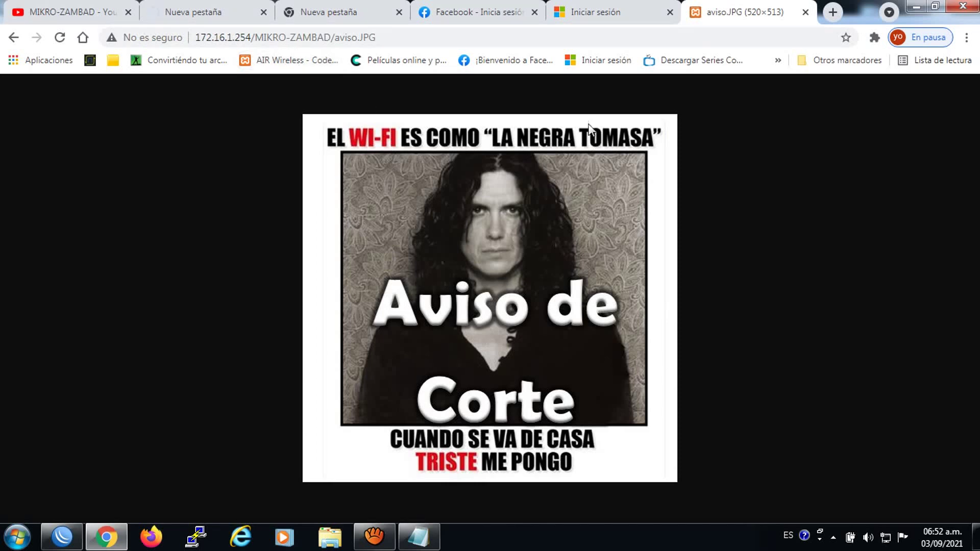
pyautogui.click(215, 1)
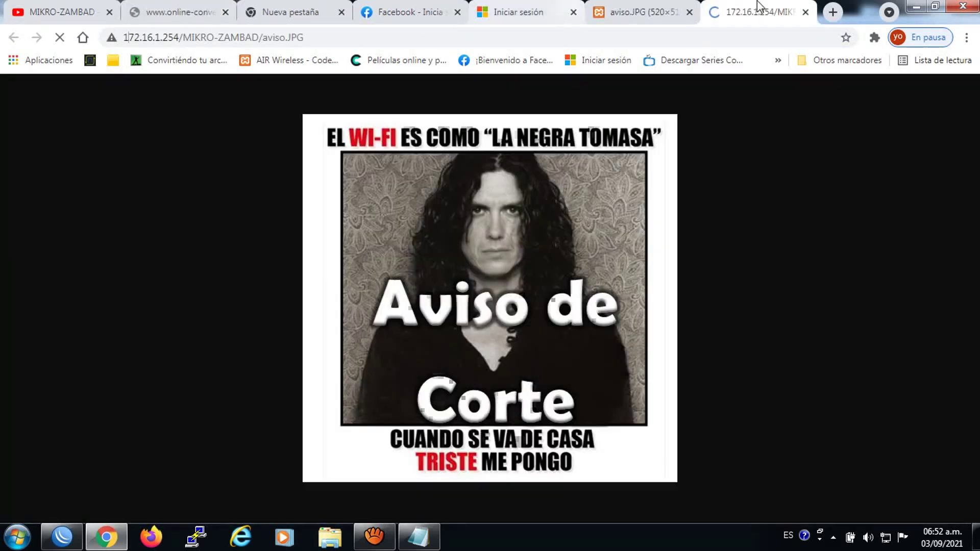
pyautogui.click(833, 12)
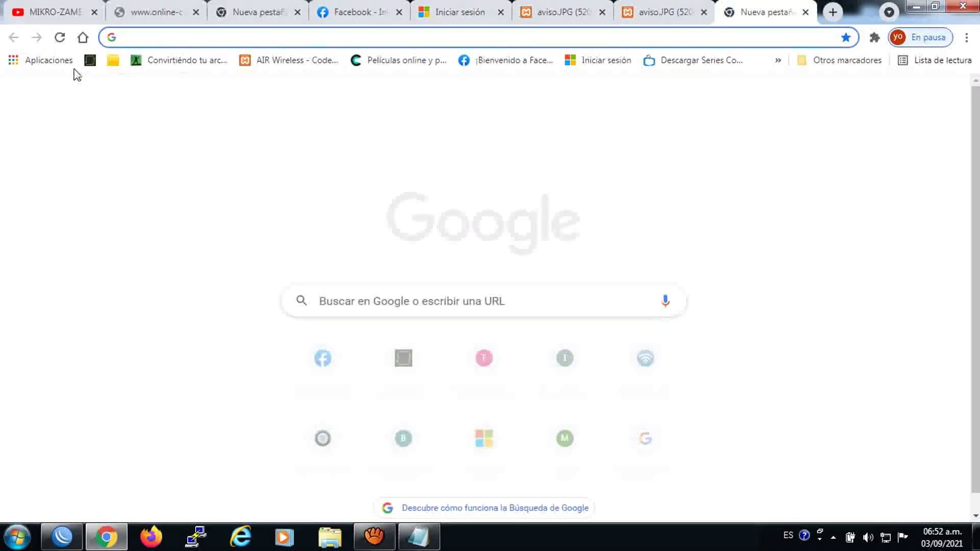
pyautogui.click(90, 61)
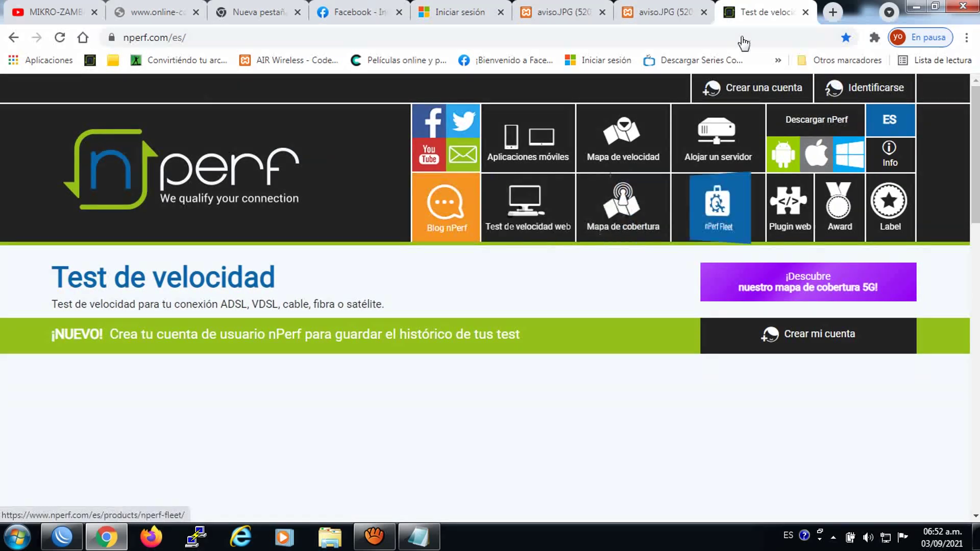
pyautogui.click(535, 9)
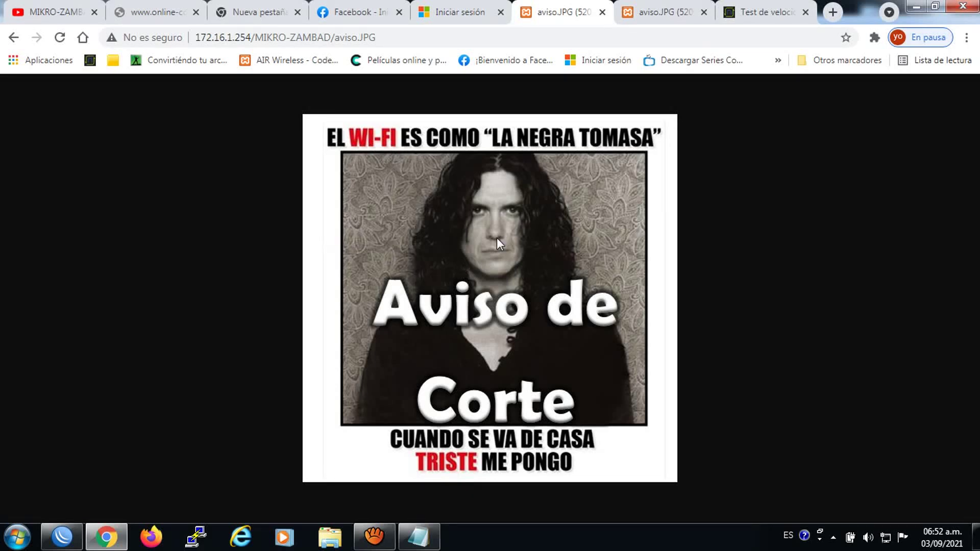
pyautogui.click(62, 537)
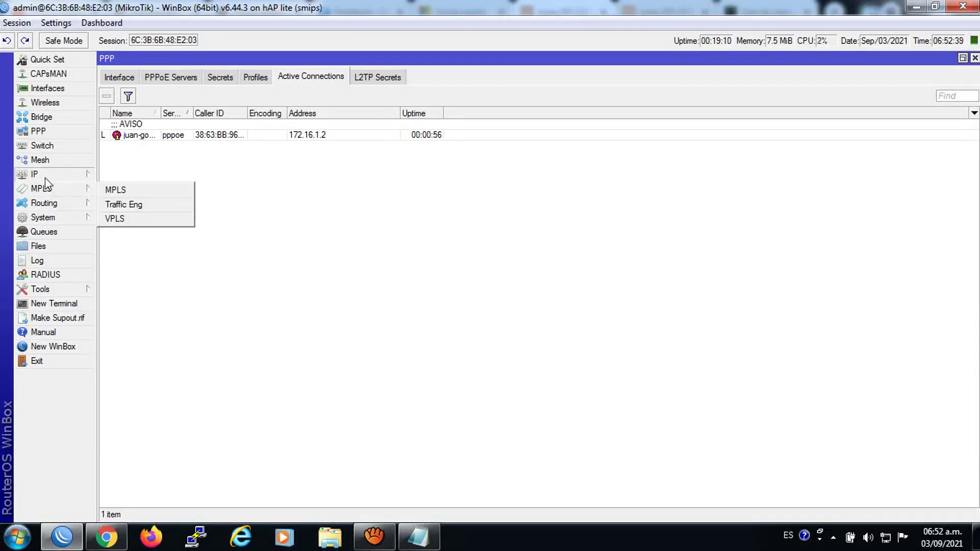
# Open the firewall Filter Rules and inspect rule 5's settings without changing them
pyautogui.moveTo(45, 177)
pyautogui.click(132, 291)
pyautogui.rightClick(132, 288)
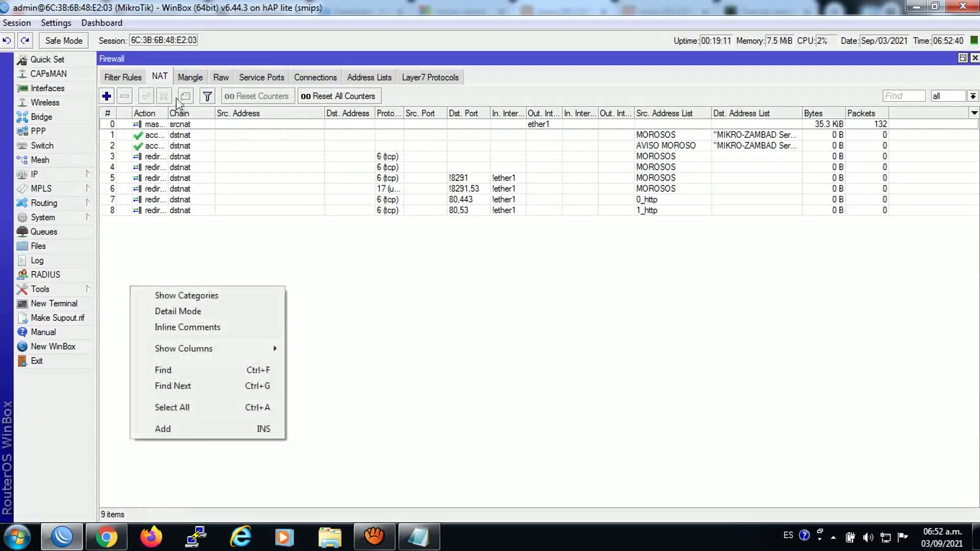
pyautogui.click(122, 76)
pyautogui.click(162, 198)
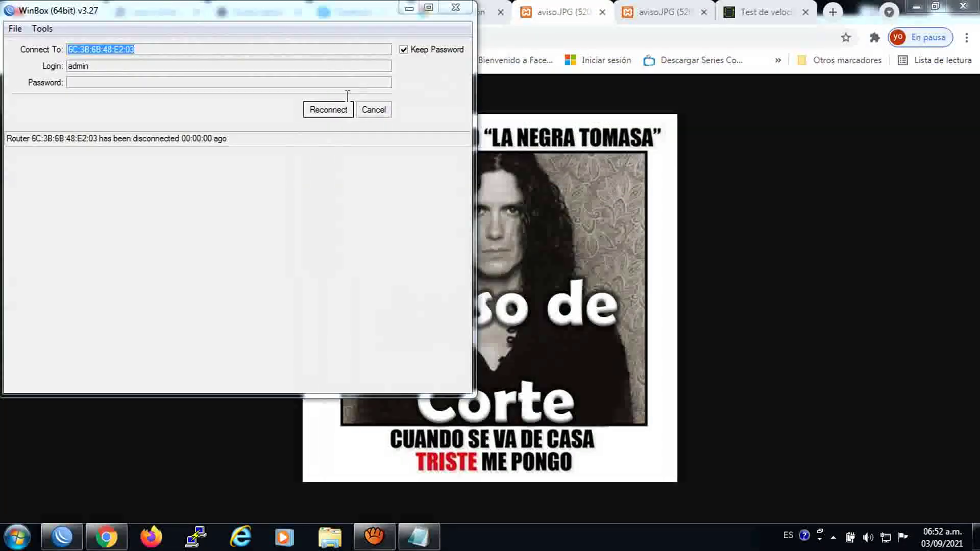
pyautogui.click(339, 109)
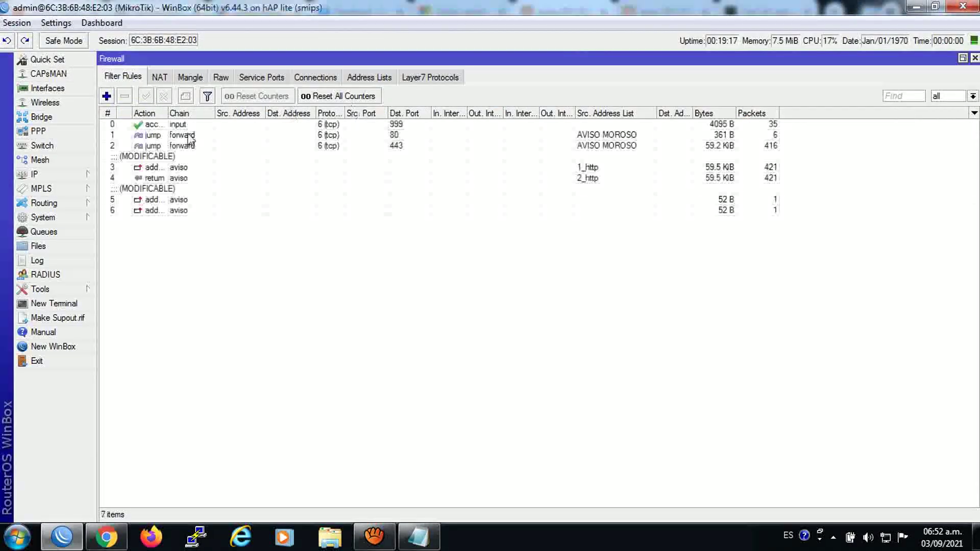
pyautogui.doubleClick(154, 187)
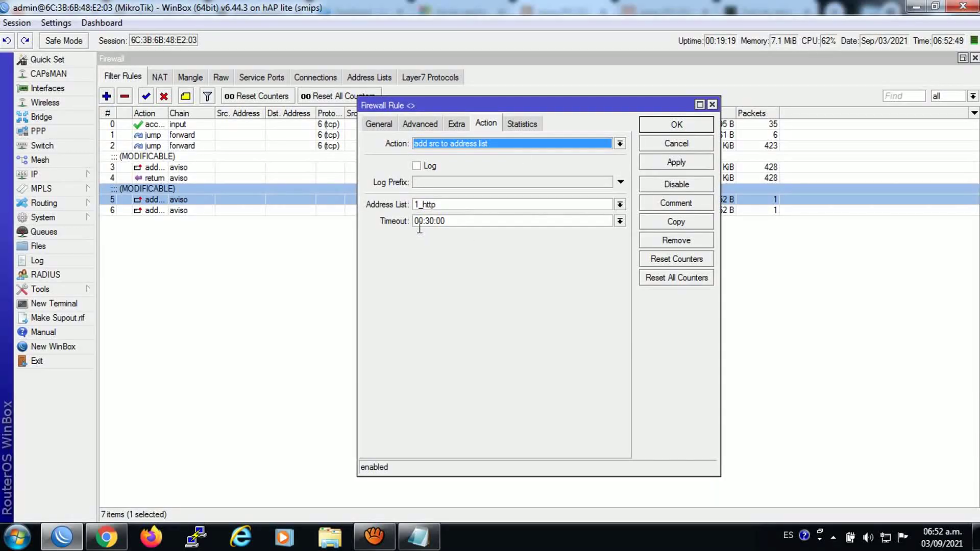
pyautogui.click(712, 104)
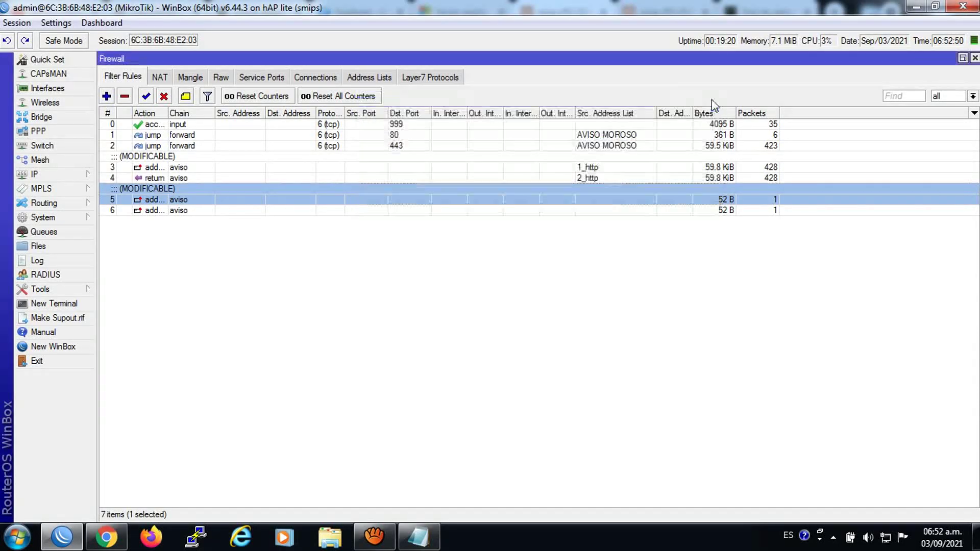
# Review and apply rule 3's settings, then close the Firewall window and return to Chrome
pyautogui.click(151, 171)
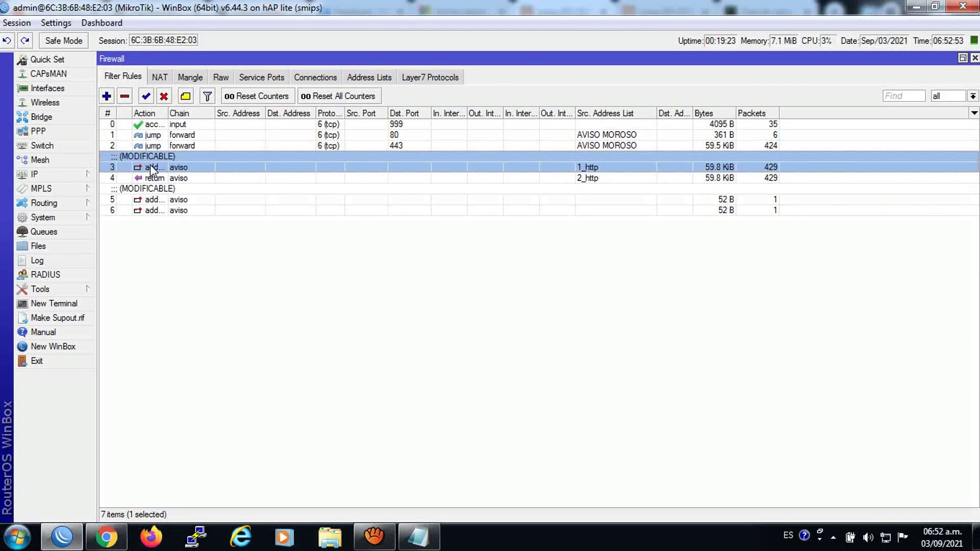
pyautogui.doubleClick(151, 171)
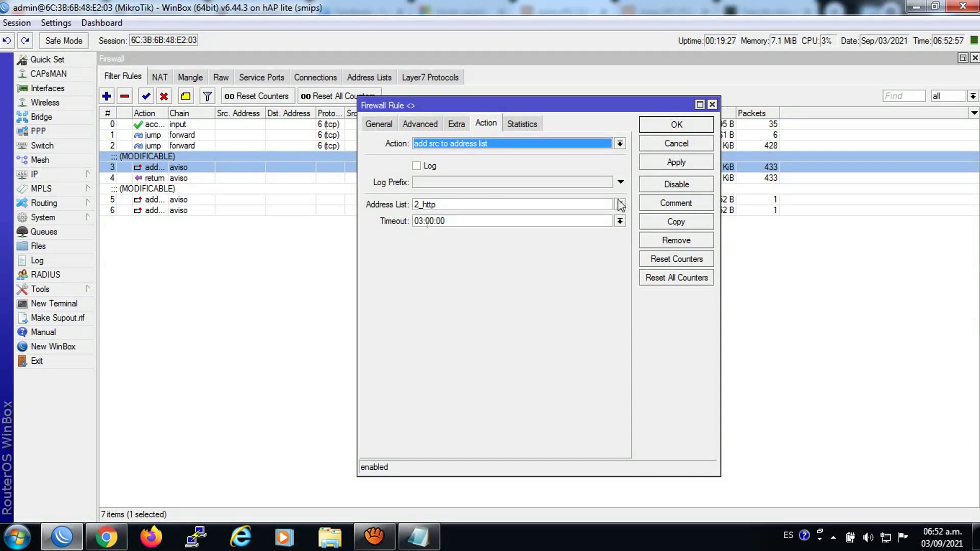
pyautogui.click(674, 162)
pyautogui.click(672, 126)
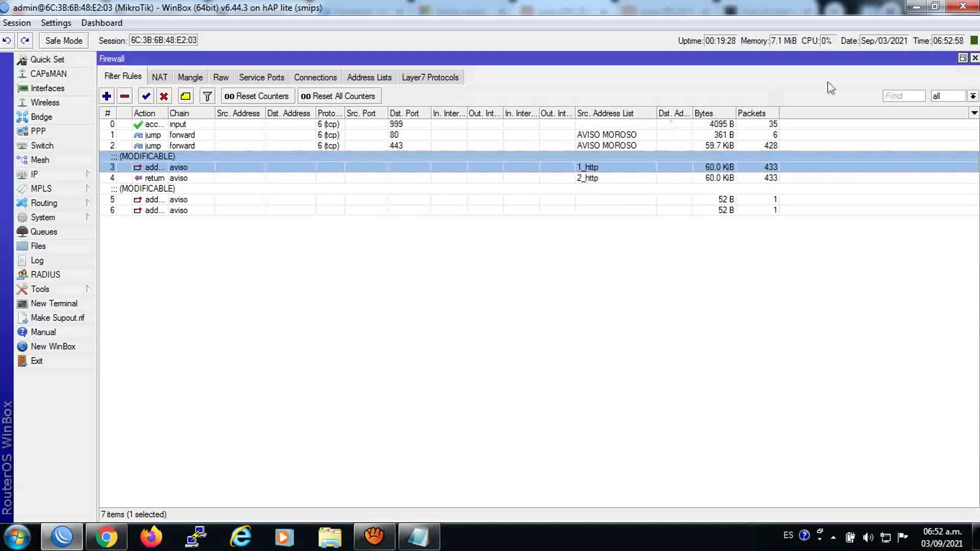
pyautogui.click(974, 57)
pyautogui.click(102, 542)
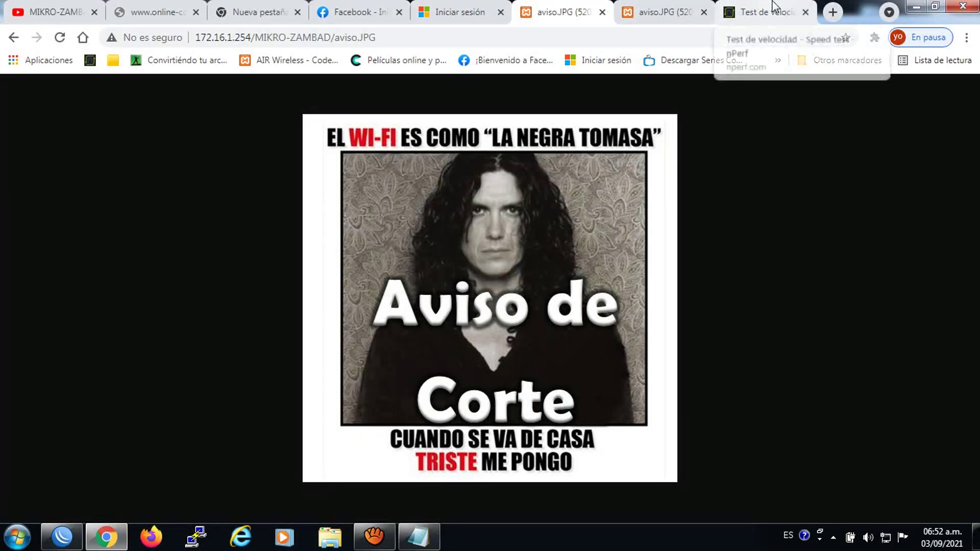
# Load the Descargar Series bookmark (compucalitv.com/series/) in a new tab, then close Chrome
pyautogui.click(718, 15)
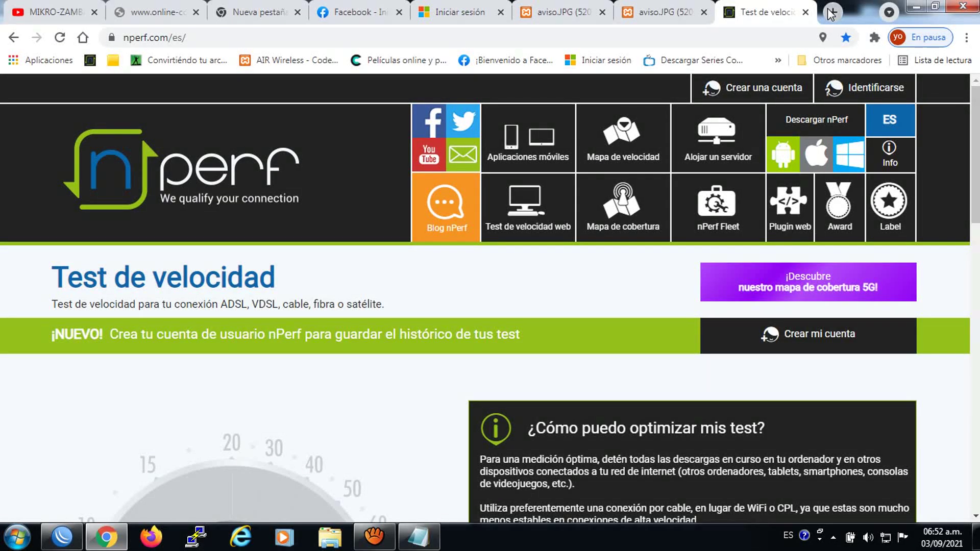
pyautogui.click(832, 11)
pyautogui.click(672, 57)
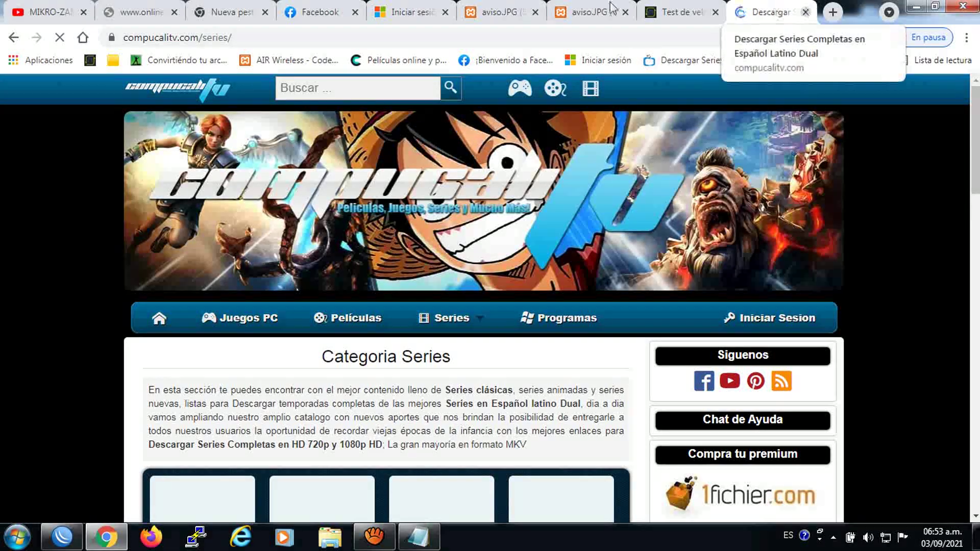
pyautogui.click(960, 6)
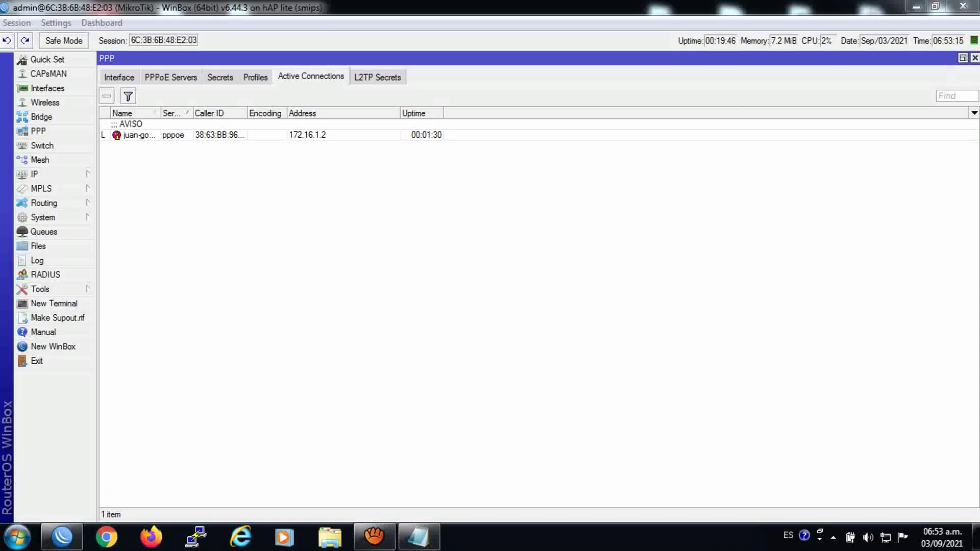
# Open System > Clock and check the client's cut-off task in System > Scheduler
pyautogui.click(51, 217)
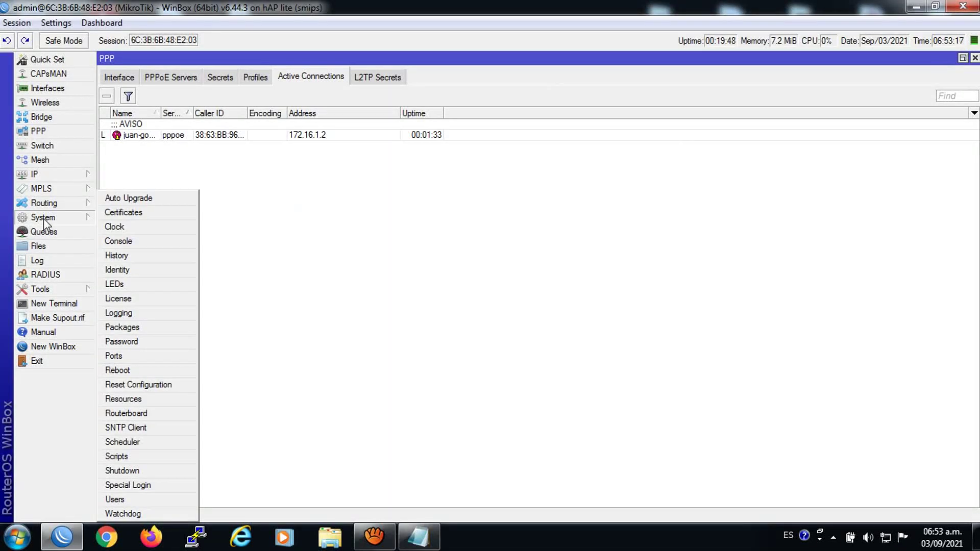
pyautogui.click(118, 225)
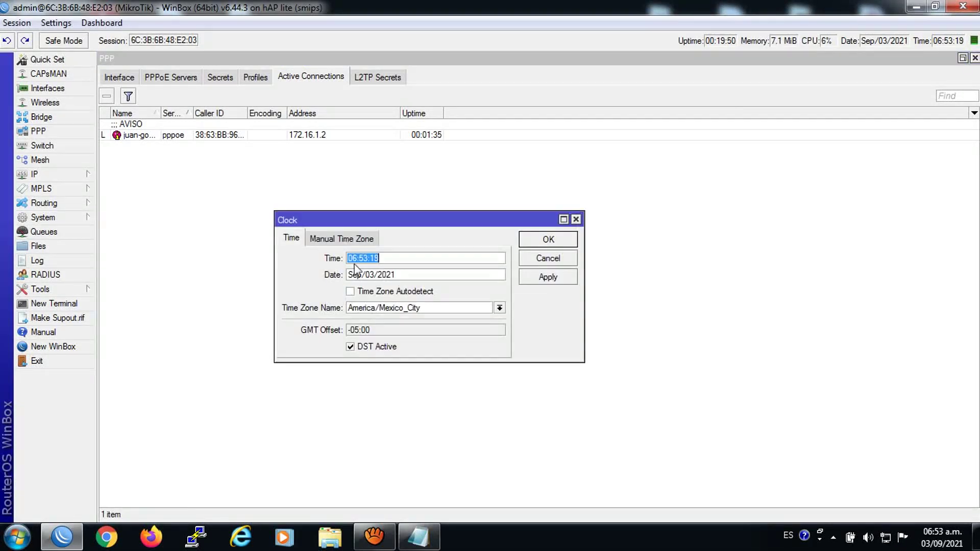
pyautogui.click(56, 218)
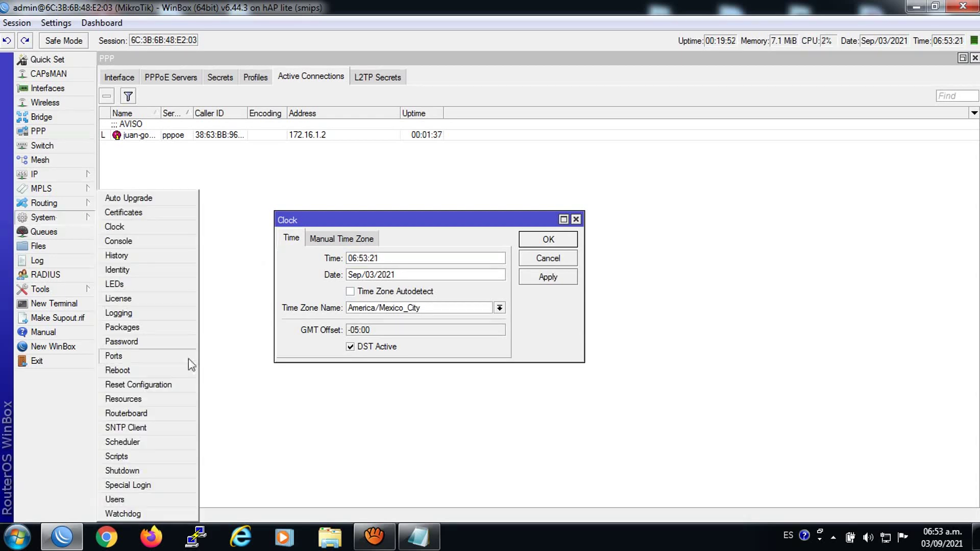
pyautogui.click(123, 443)
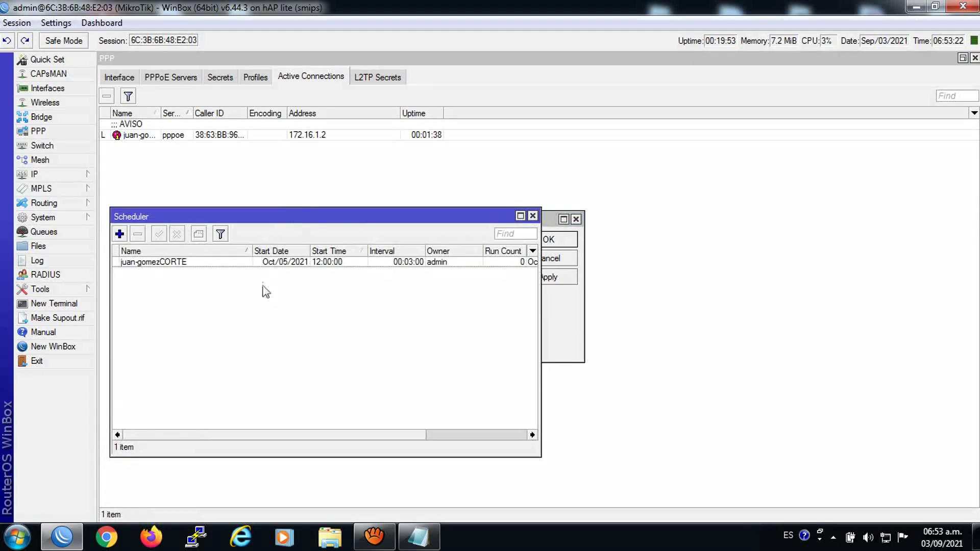
pyautogui.click(165, 262)
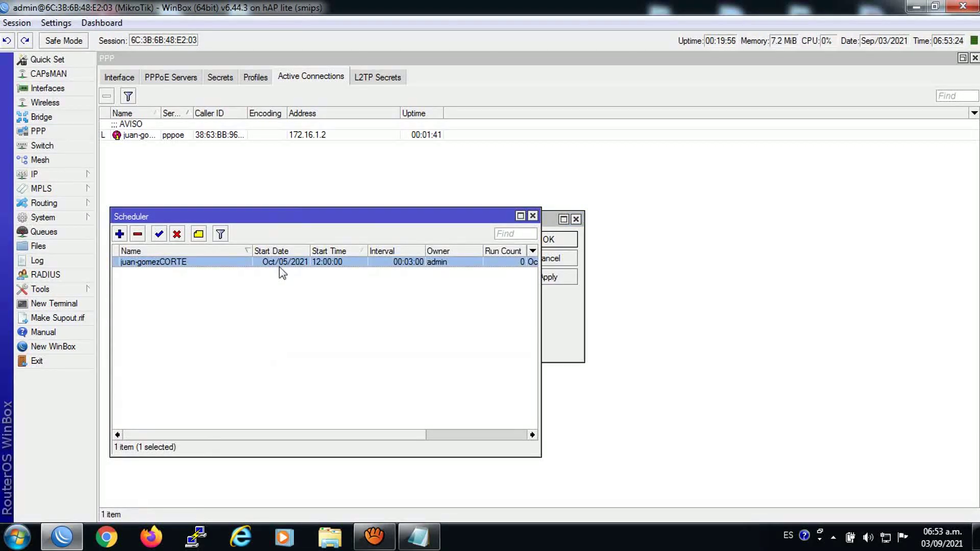
pyautogui.click(532, 215)
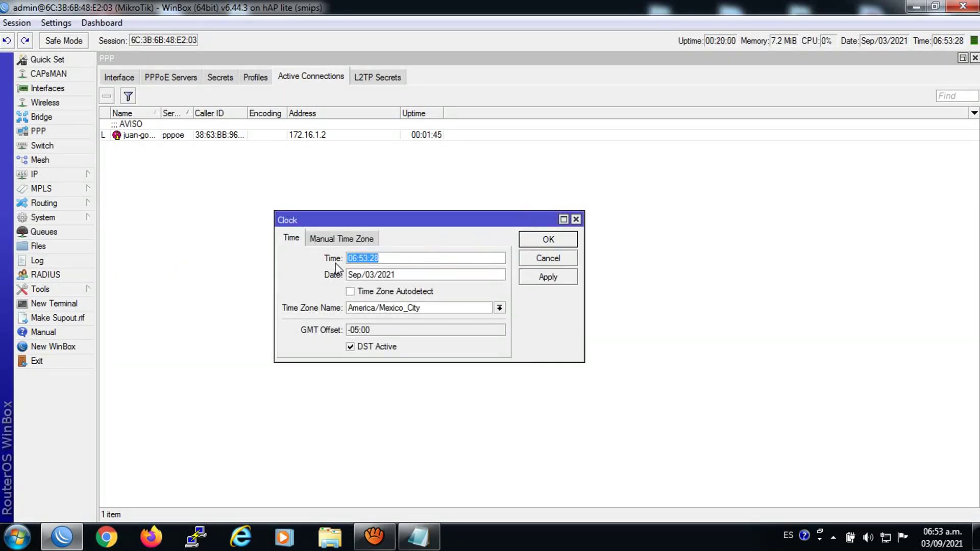
# Set the router clock to 11:59:45 on Oct/05/2021 and apply it
pyautogui.press('BackSpace')
pyautogui.press('BackSpace')
pyautogui.write('11')
pyautogui.click(373, 275)
pyautogui.press('BackSpace')
pyautogui.doubleClick(361, 276)
pyautogui.write('oct')
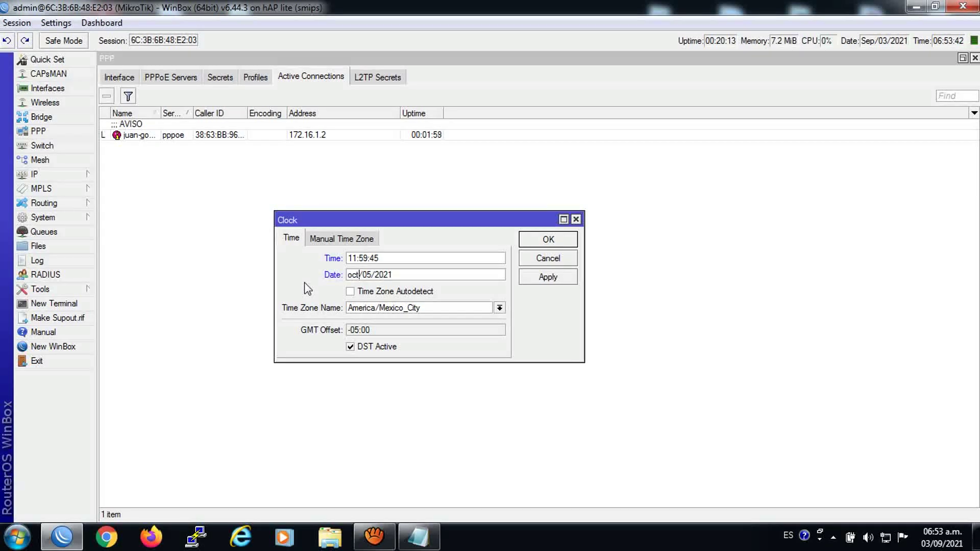
pyautogui.click(544, 281)
pyautogui.click(541, 246)
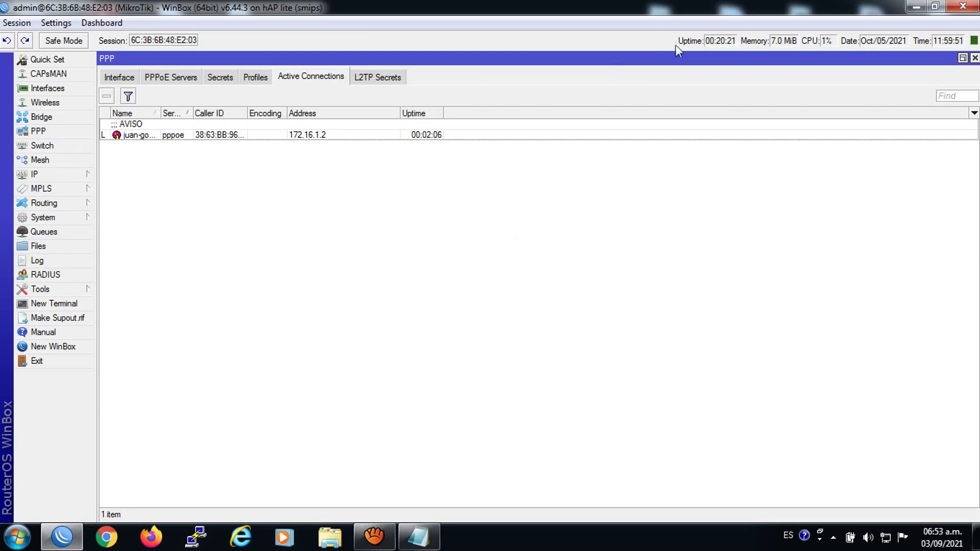
# Check PPP Secrets and the System Scheduler for the client's move to MOROSOS
pyautogui.click(220, 78)
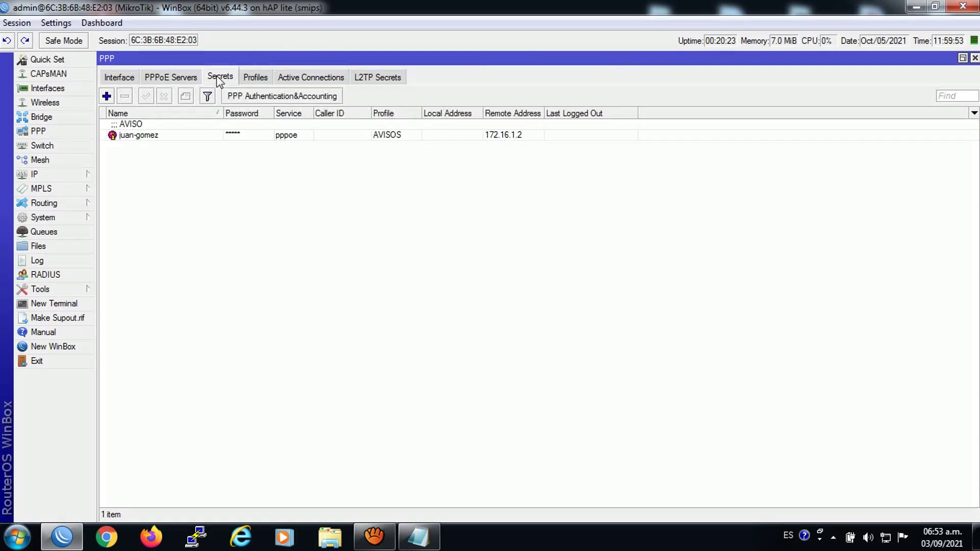
pyautogui.click(46, 217)
pyautogui.click(122, 442)
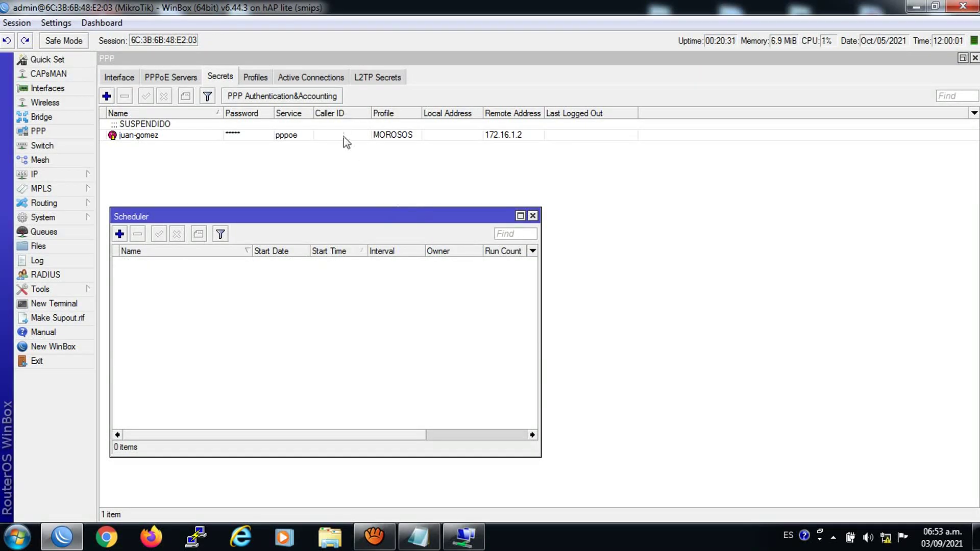
# Reconnect the broadband link with the client's username pasted into the Contraseña field
pyautogui.click(463, 536)
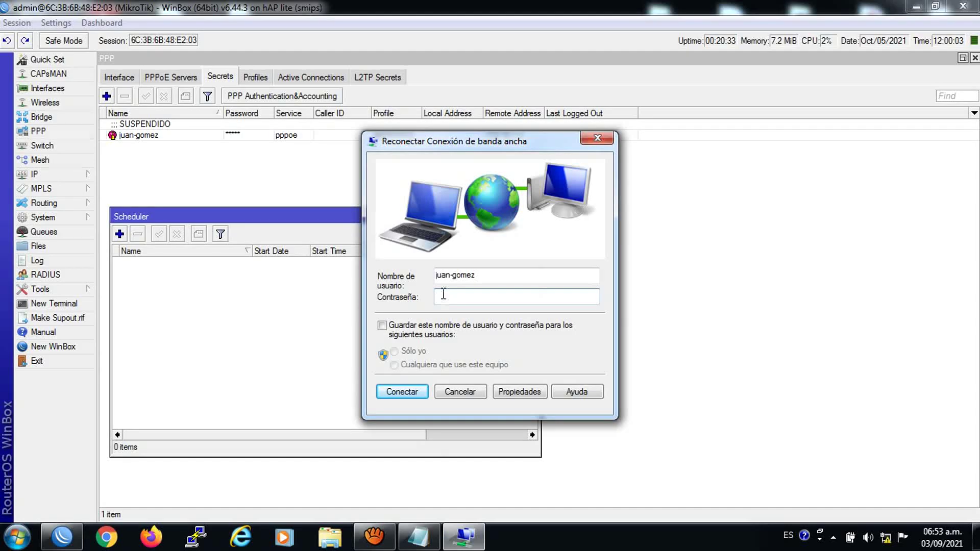
pyautogui.doubleClick(496, 278)
pyautogui.rightClick(455, 276)
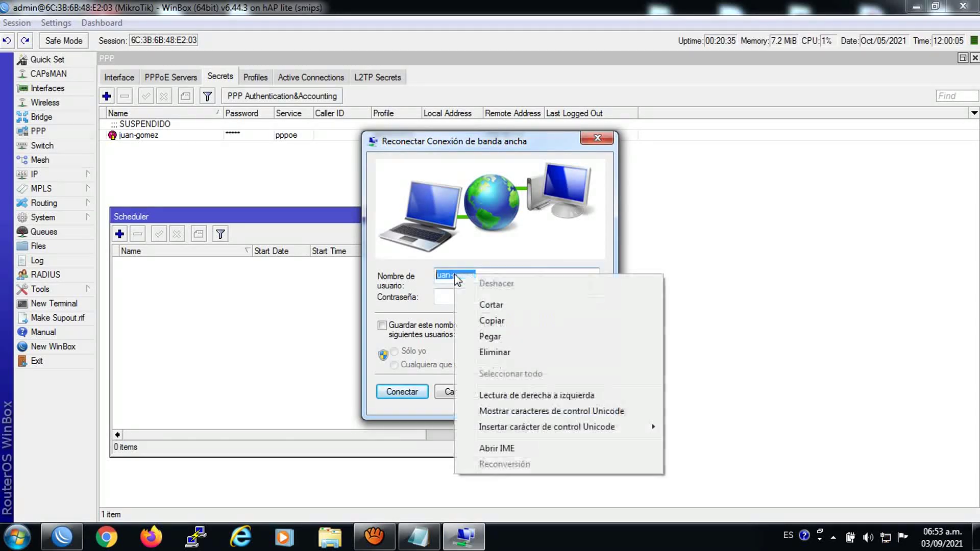
pyautogui.click(485, 320)
pyautogui.click(460, 300)
pyautogui.rightClick(459, 300)
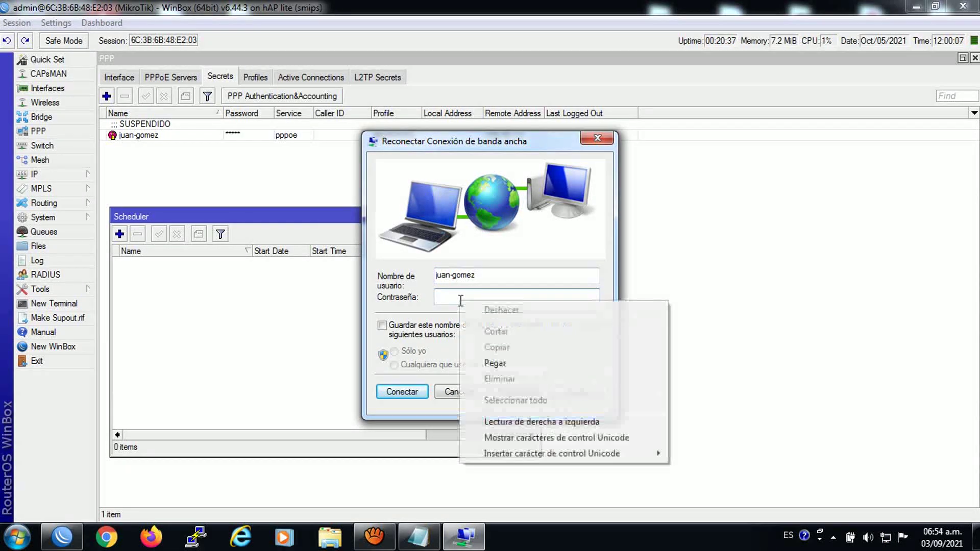
pyautogui.click(493, 363)
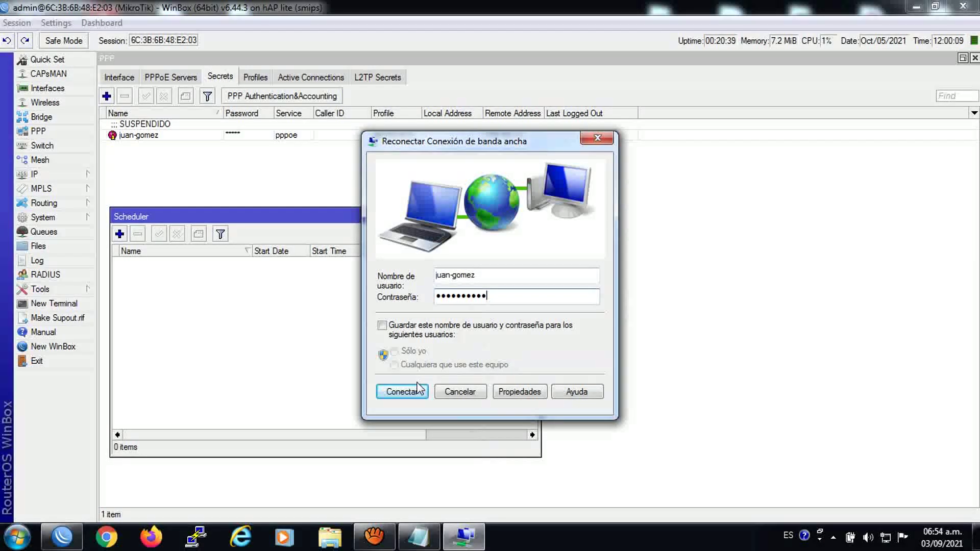
pyautogui.click(402, 392)
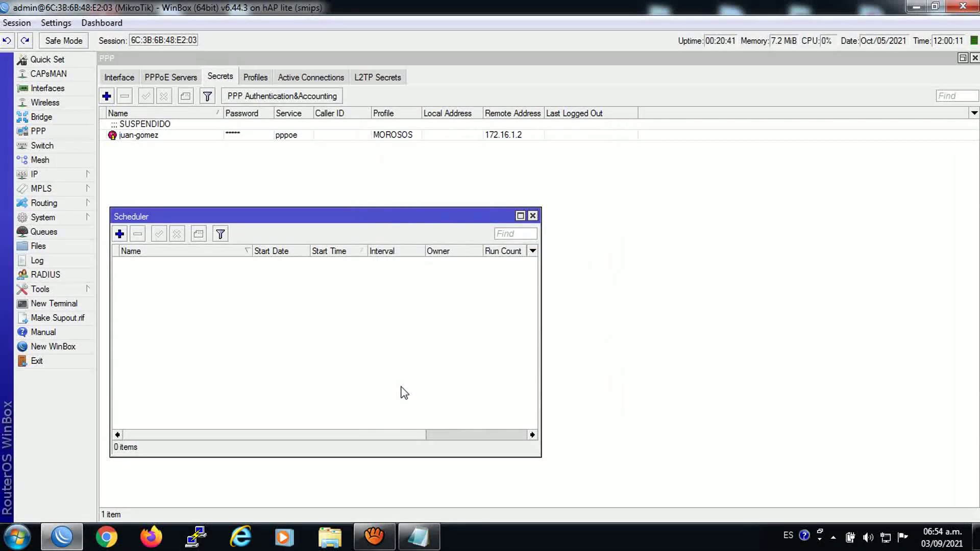
pyautogui.click(106, 535)
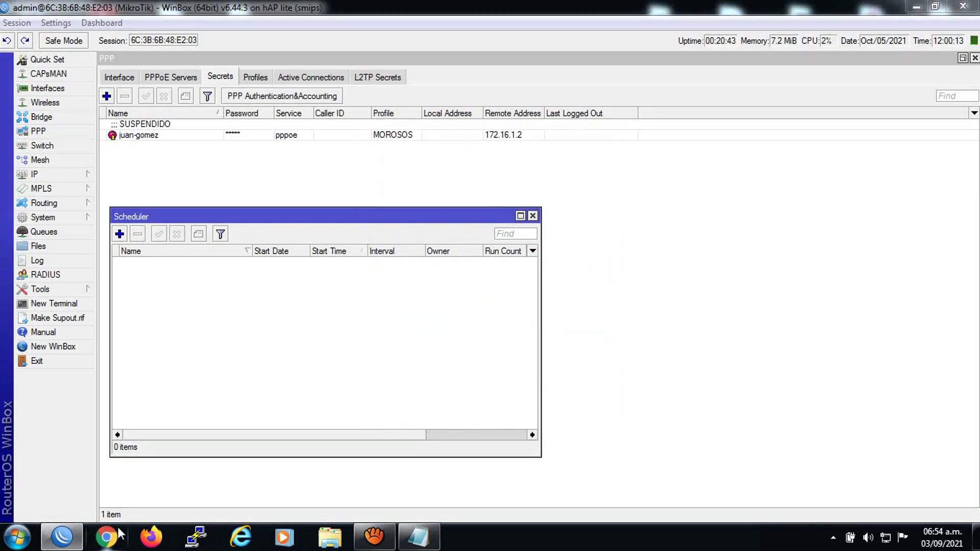
# Open Facebook, nPerf, Microsoft login and AIR Wireless, each redirecting to corte.JPG, then close Chrome
pyautogui.click(299, 61)
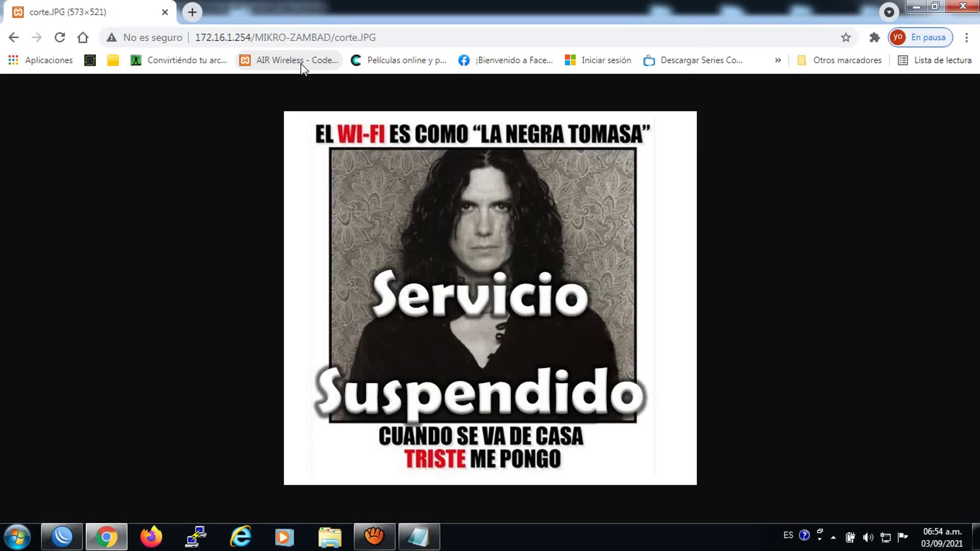
pyautogui.click(192, 12)
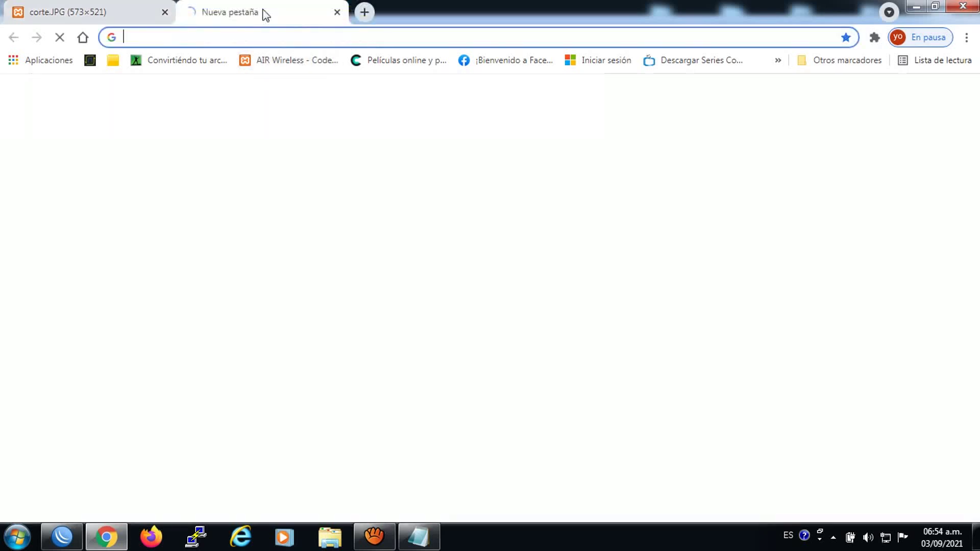
pyautogui.click(499, 61)
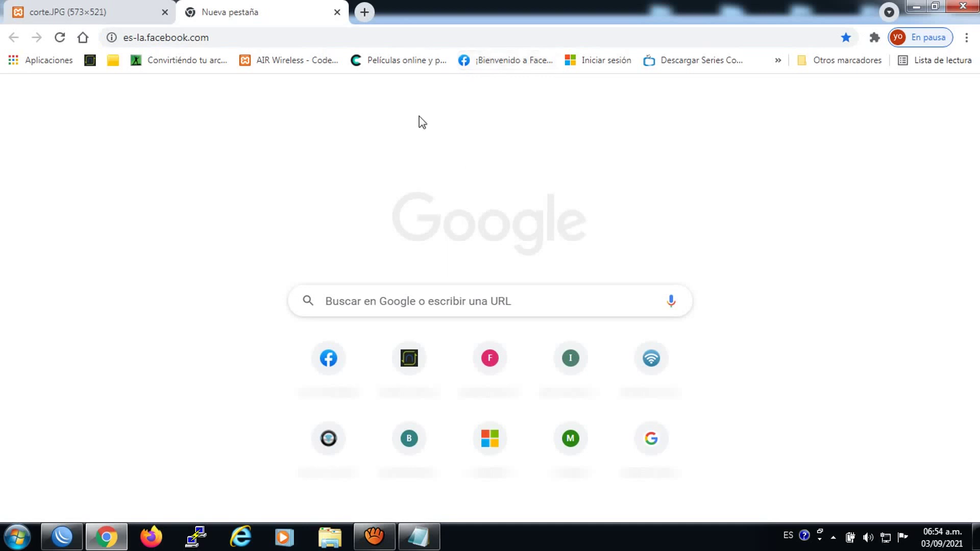
pyautogui.click(365, 13)
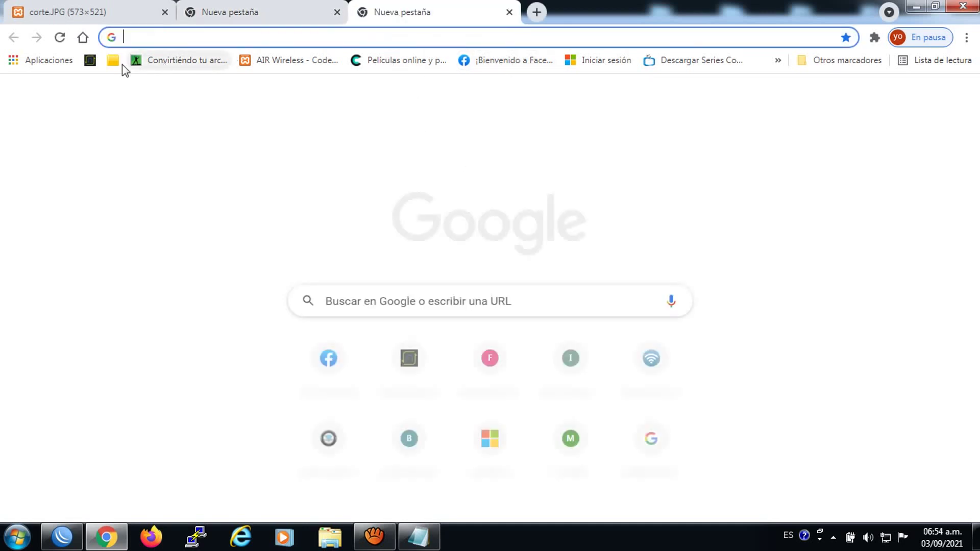
pyautogui.click(90, 61)
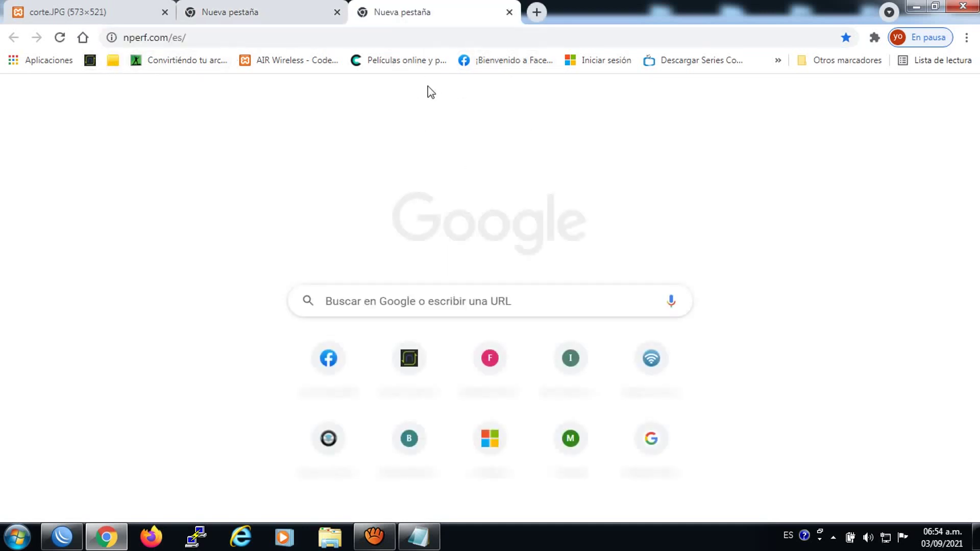
pyautogui.click(536, 13)
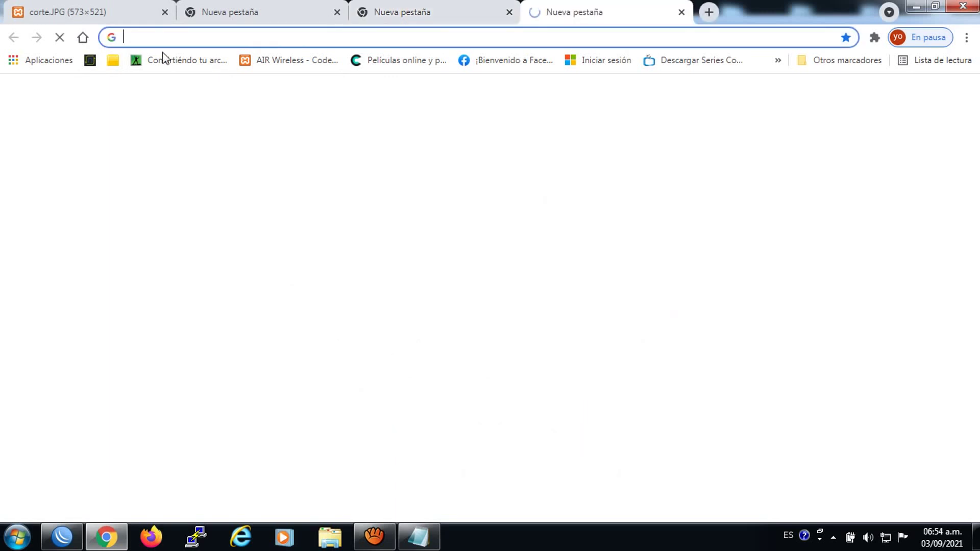
pyautogui.click(90, 61)
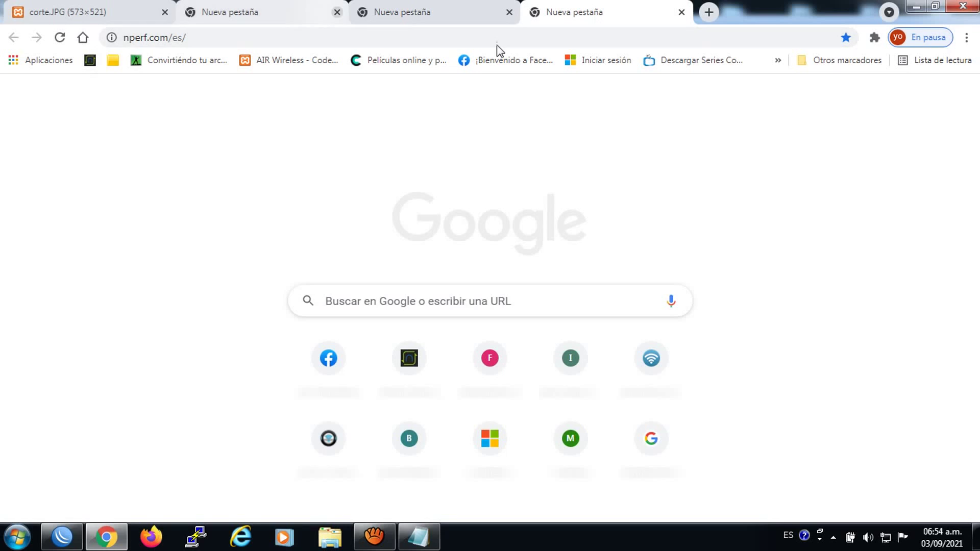
pyautogui.click(608, 64)
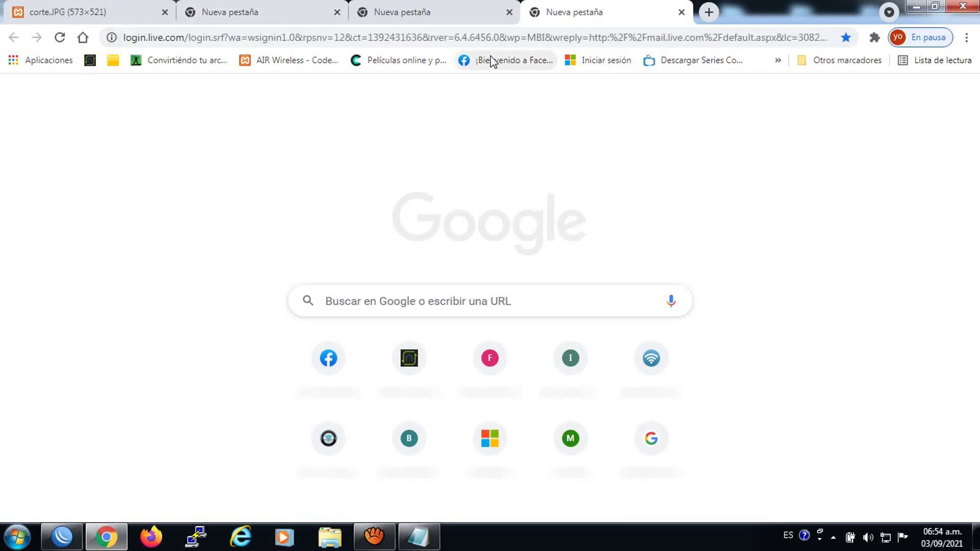
pyautogui.click(322, 67)
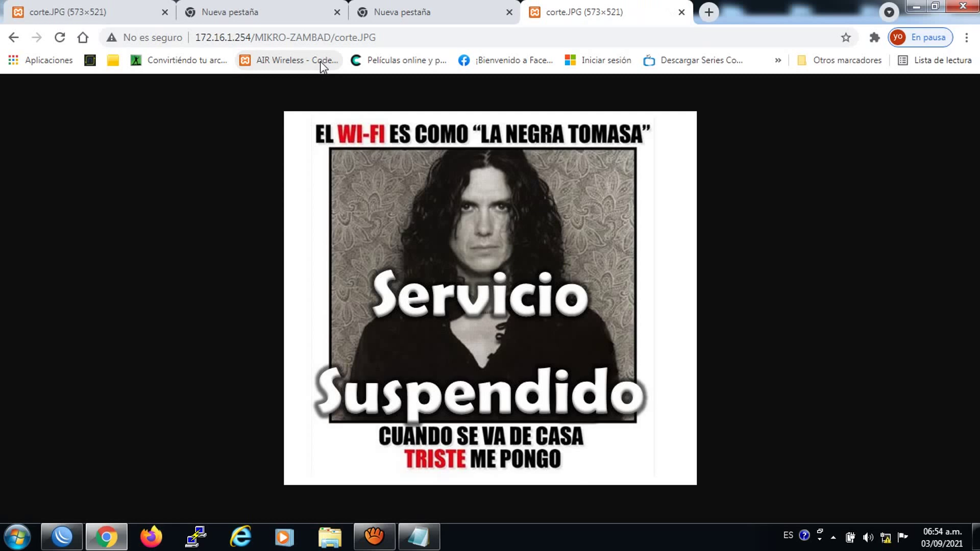
pyautogui.click(961, 6)
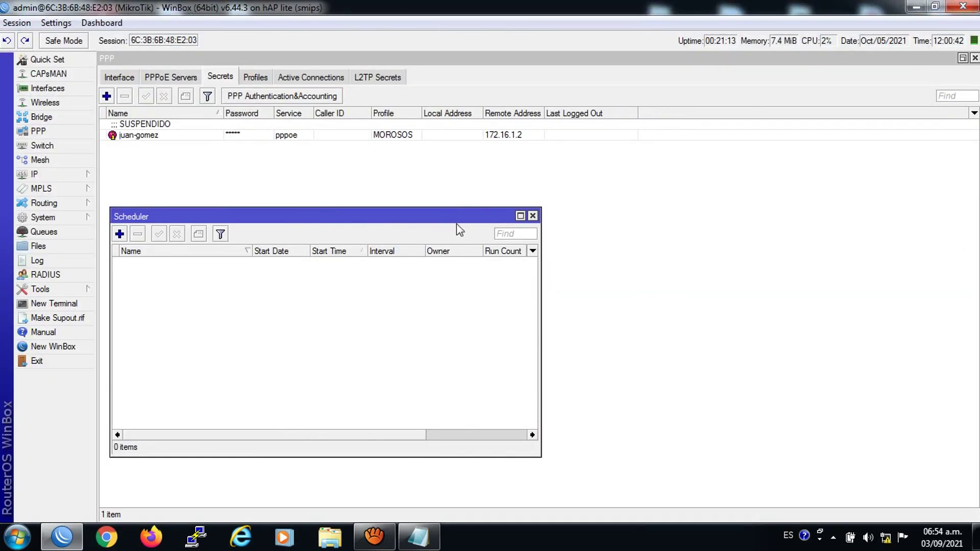
# Close the Scheduler, verify the MOROSOS entry in PPP Secrets, then switch to Notepad's static script
pyautogui.click(532, 216)
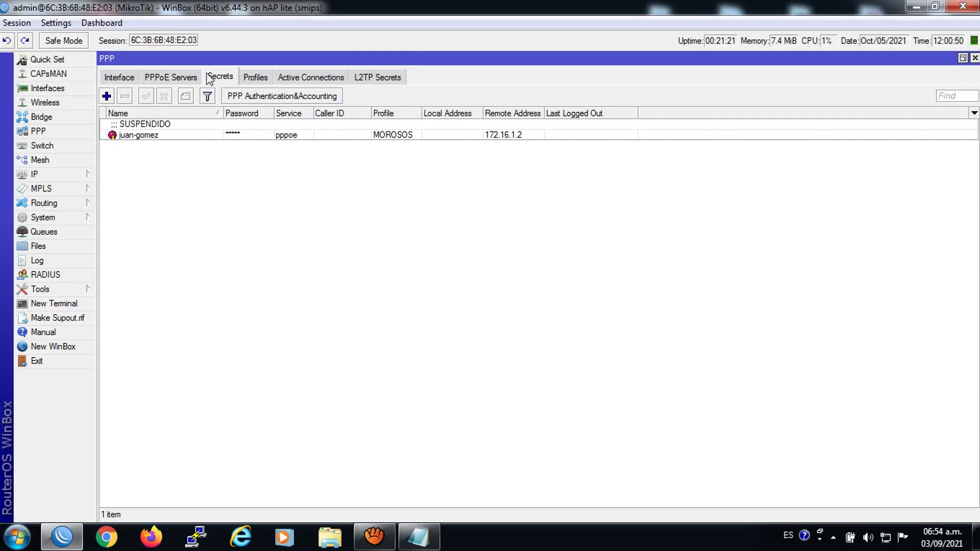
pyautogui.click(176, 79)
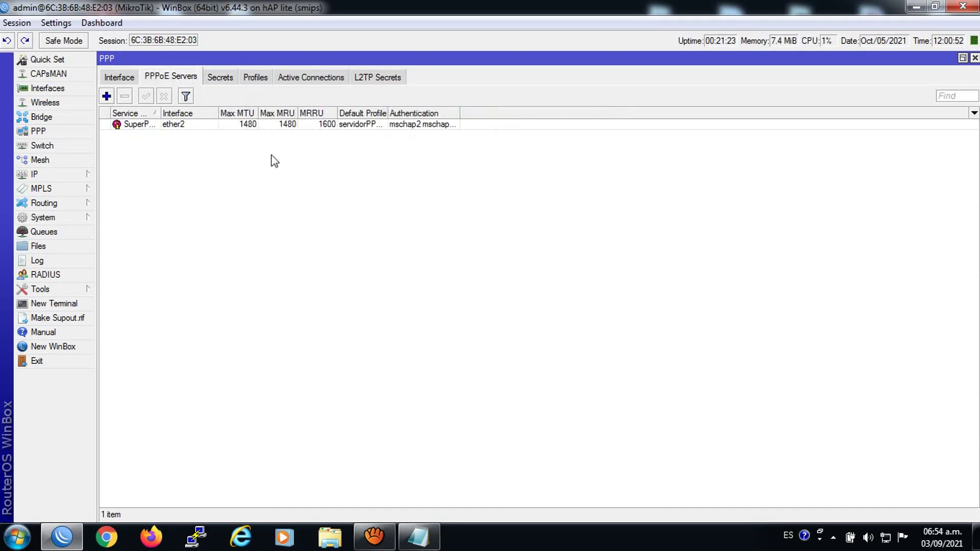
pyautogui.click(226, 79)
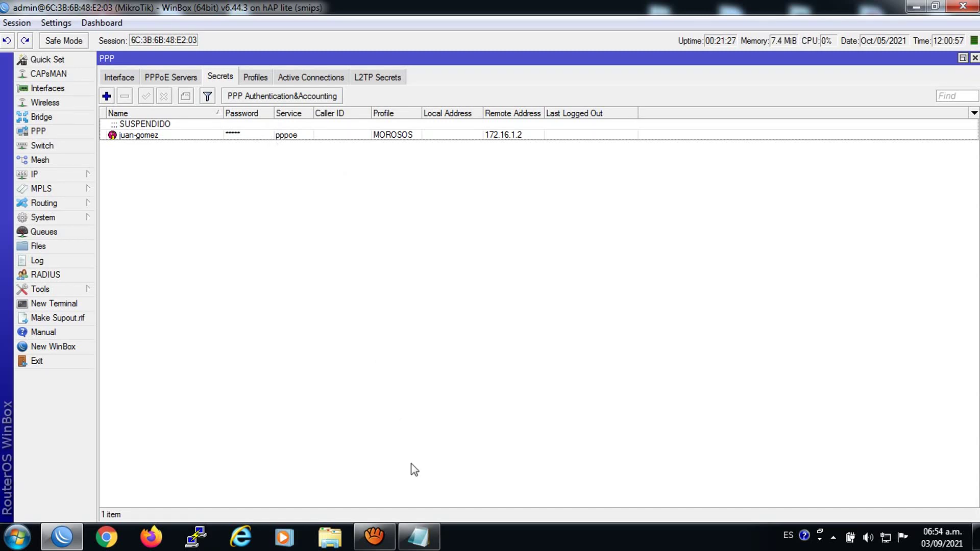
pyautogui.hotkey('alt', 'Tab')
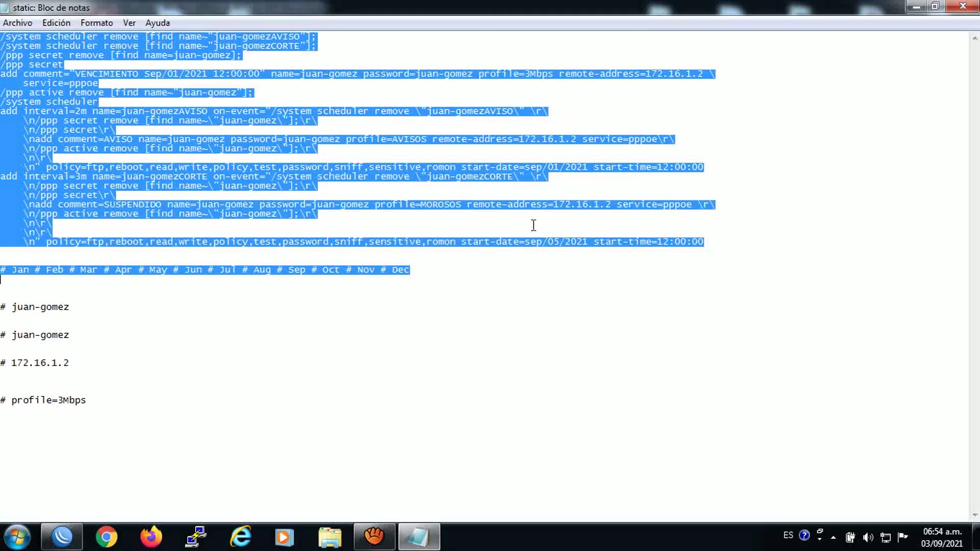
# Close the static script without saving and open the dinamico file from the desktop
pyautogui.click(963, 6)
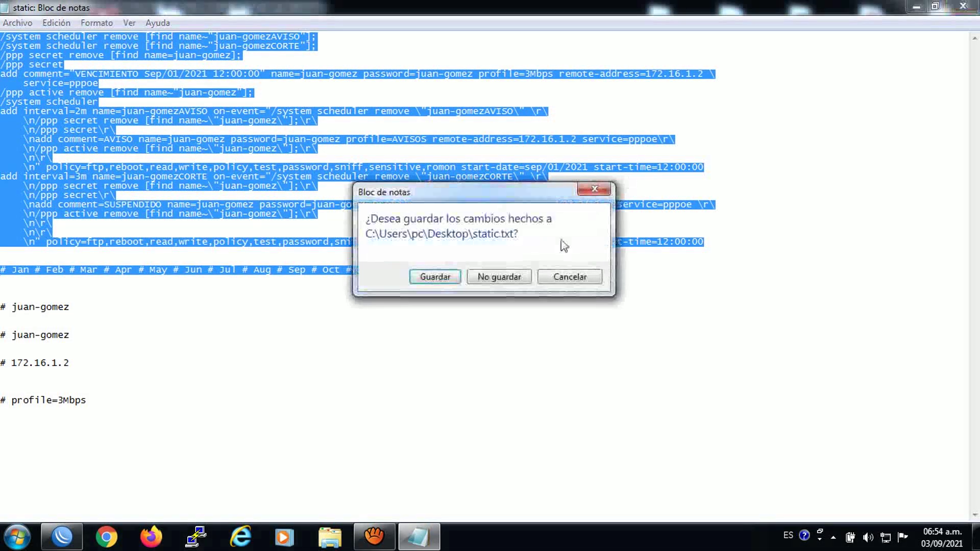
pyautogui.click(472, 283)
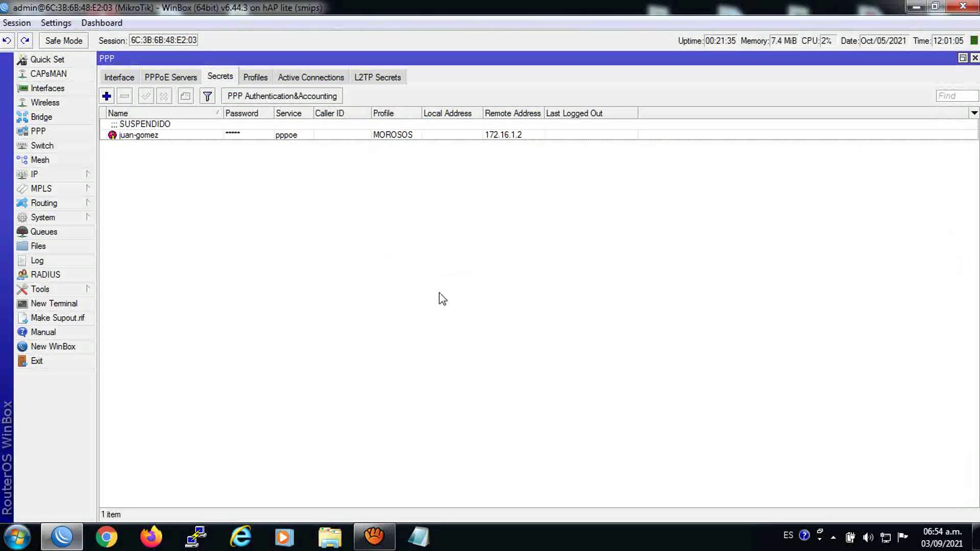
pyautogui.click(916, 6)
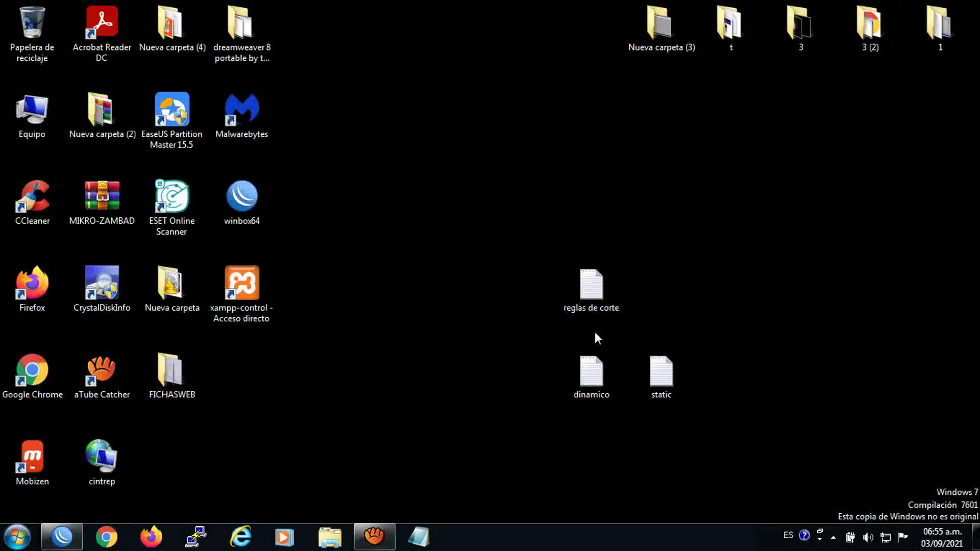
pyautogui.doubleClick(585, 366)
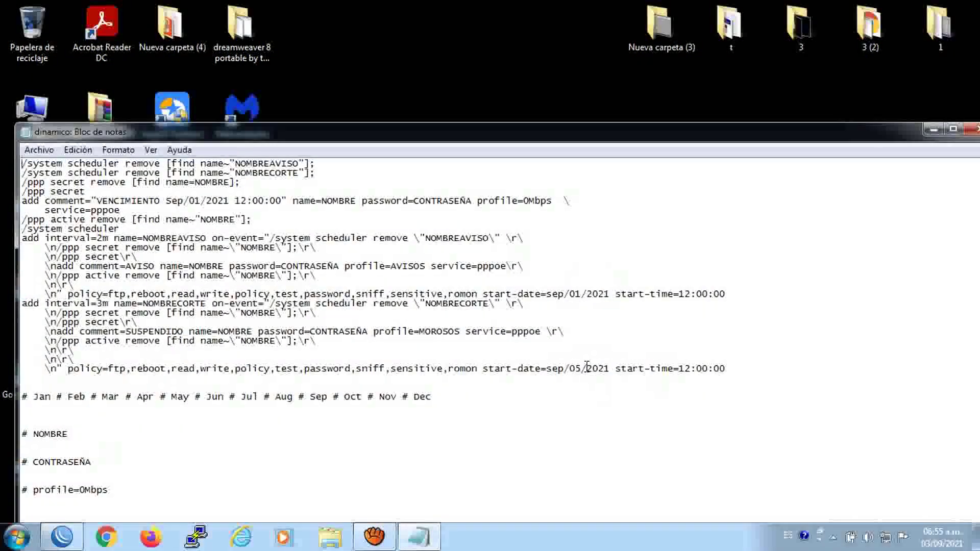
# Maximize Notepad and use Reemplazar todo to swap every NOMBRE for the client's username
pyautogui.click(952, 129)
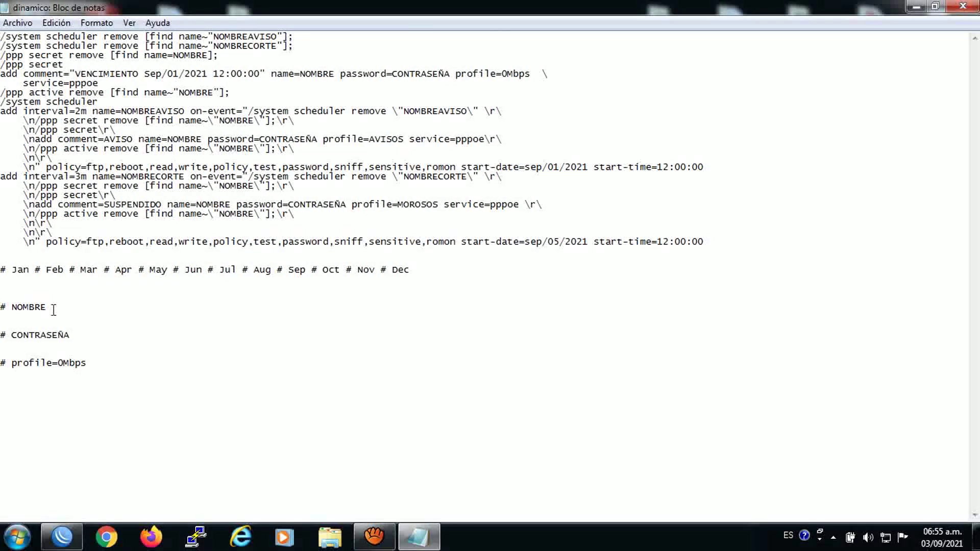
pyautogui.moveTo(45, 308); pyautogui.dragTo(11, 308)
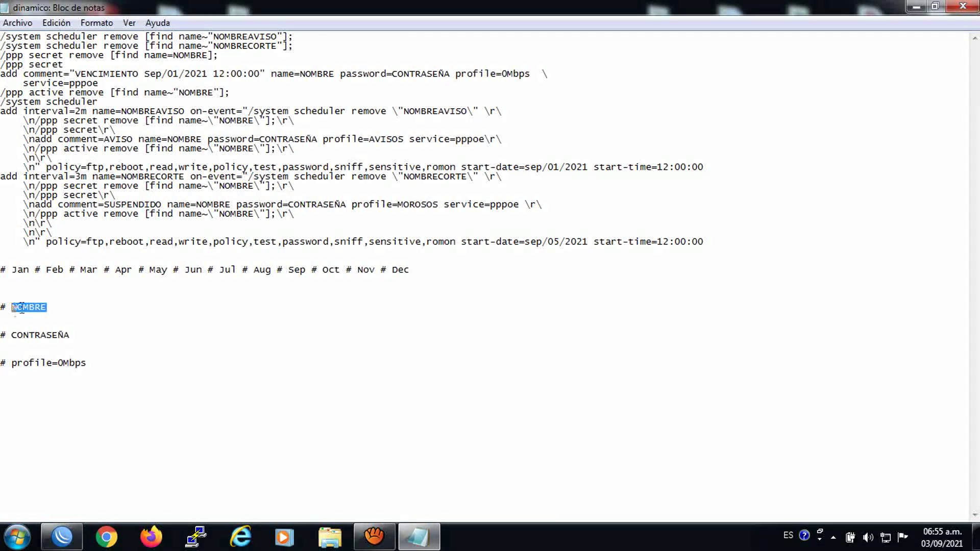
pyautogui.rightClick(24, 308)
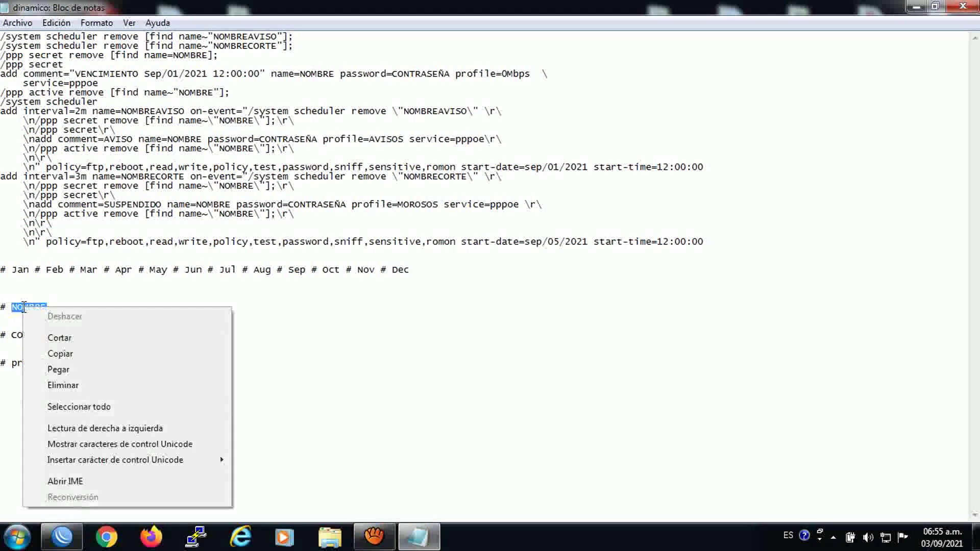
pyautogui.click(67, 353)
pyautogui.click(56, 22)
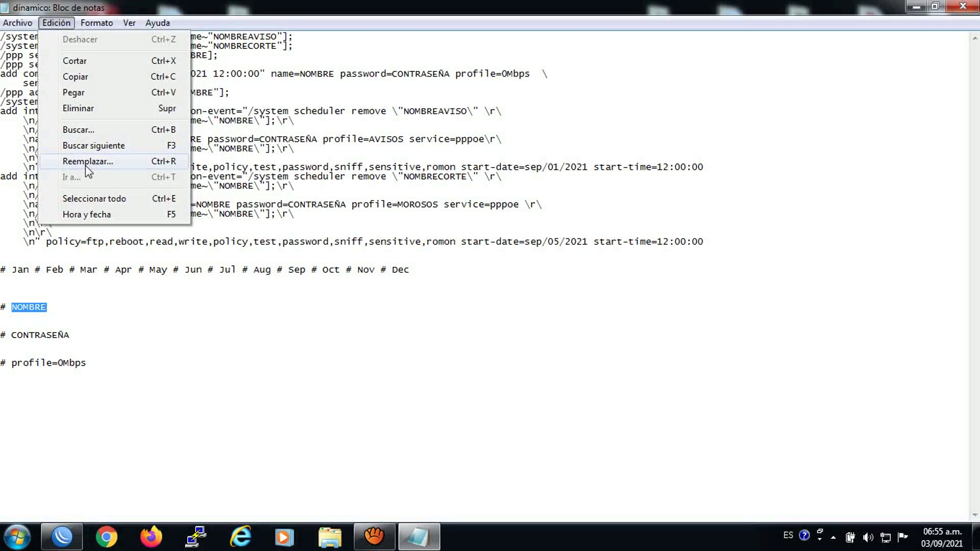
pyautogui.click(85, 165)
pyautogui.rightClick(127, 118)
pyautogui.click(164, 180)
pyautogui.click(140, 138)
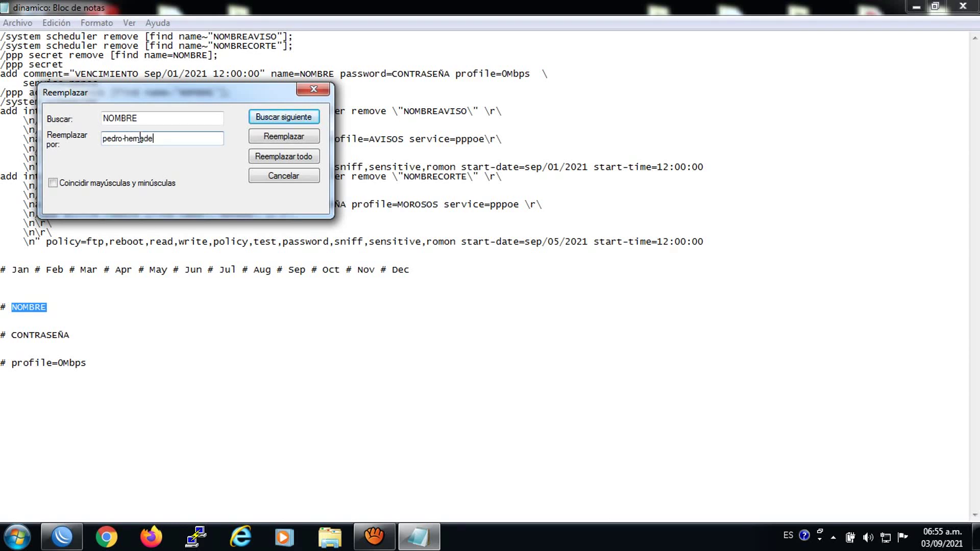
pyautogui.click(269, 155)
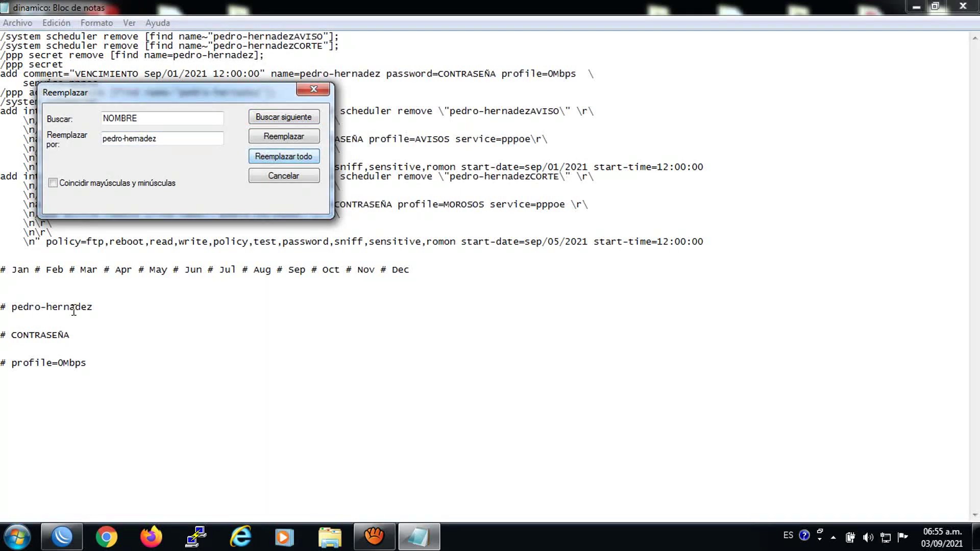
# Copy the CONTRASEÑA placeholder and begin putting it into the Buscar field over NOMBRE
pyautogui.moveTo(71, 331); pyautogui.dragTo(14, 341)
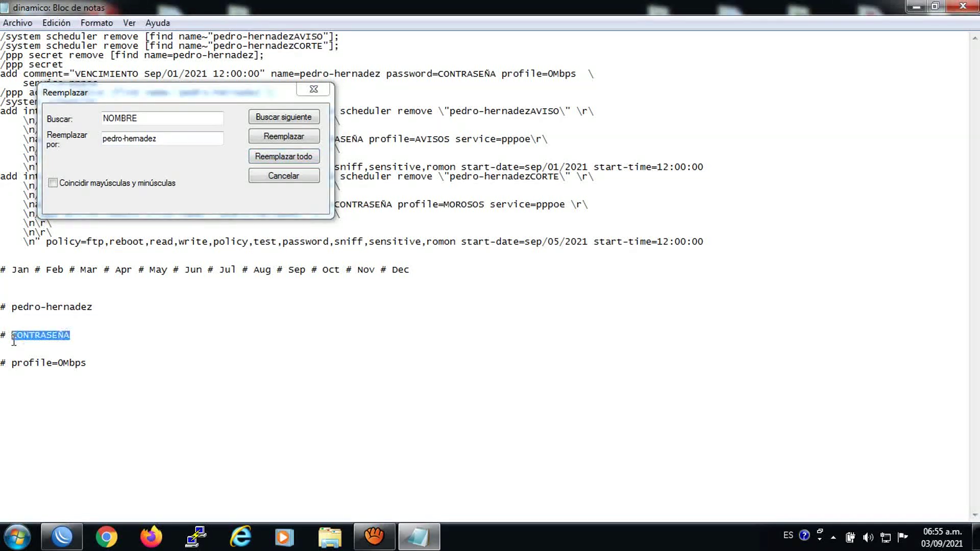
pyautogui.rightClick(14, 339)
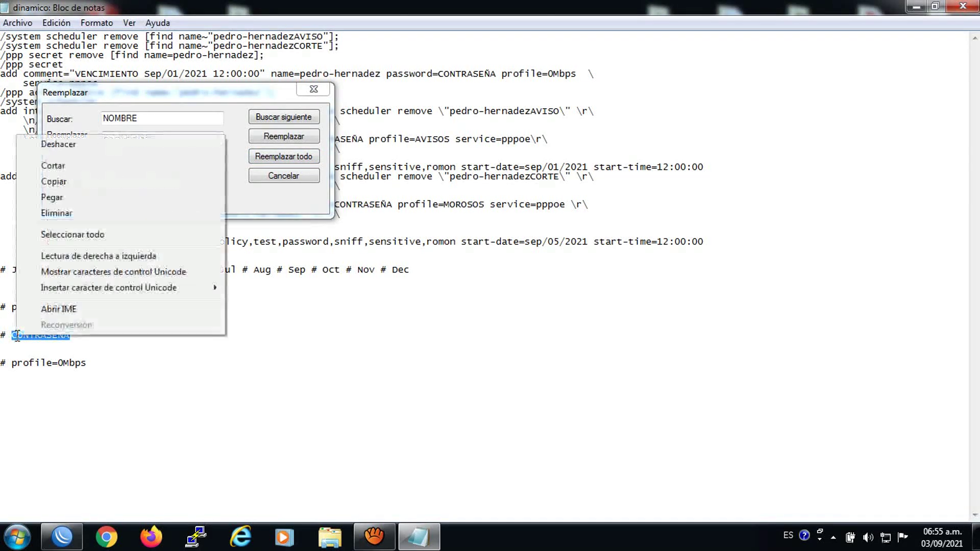
pyautogui.click(50, 189)
pyautogui.click(151, 134)
pyautogui.moveTo(153, 118); pyautogui.dragTo(106, 119)
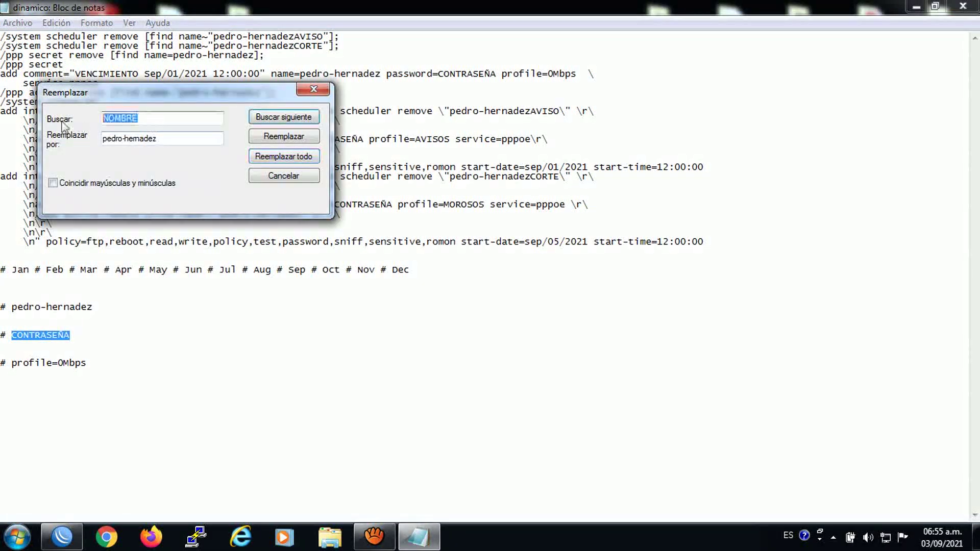
pyautogui.rightClick(107, 117)
# Replace every CONTRASEÑA in the script with the client's username
pyautogui.click(141, 179)
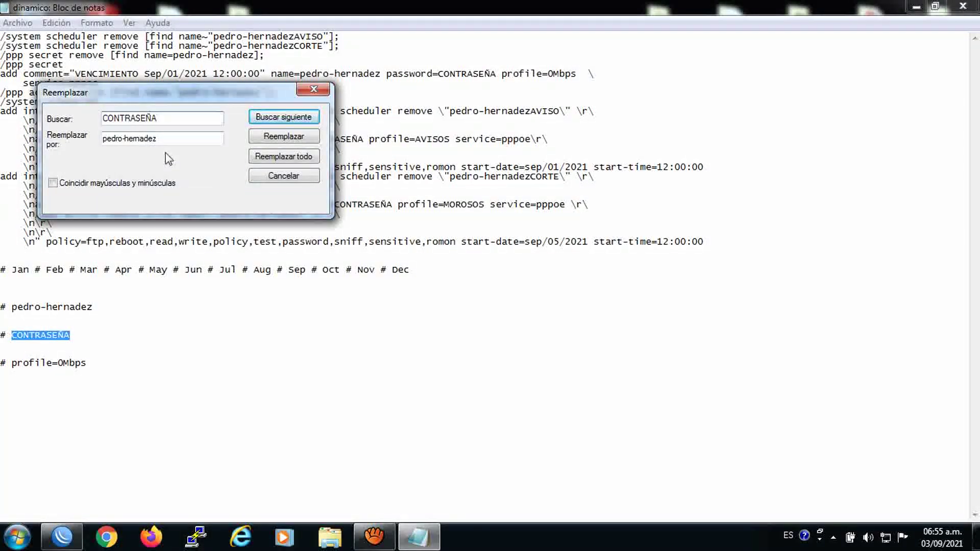
pyautogui.moveTo(187, 100); pyautogui.dragTo(579, 310)
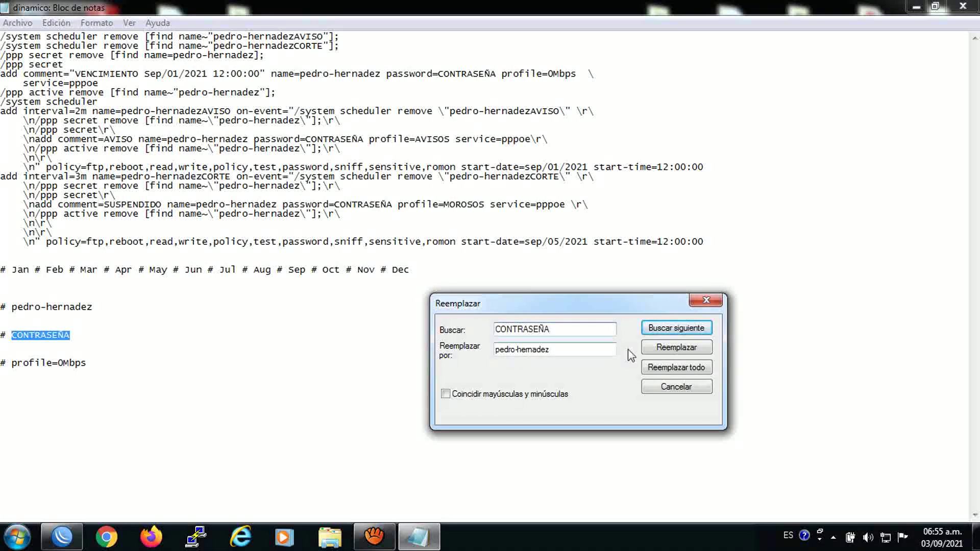
pyautogui.click(674, 369)
# Copy profile=0Mbps from the script into the Buscar field
pyautogui.click(204, 362)
pyautogui.moveTo(88, 363); pyautogui.dragTo(11, 363)
pyautogui.rightClick(23, 363)
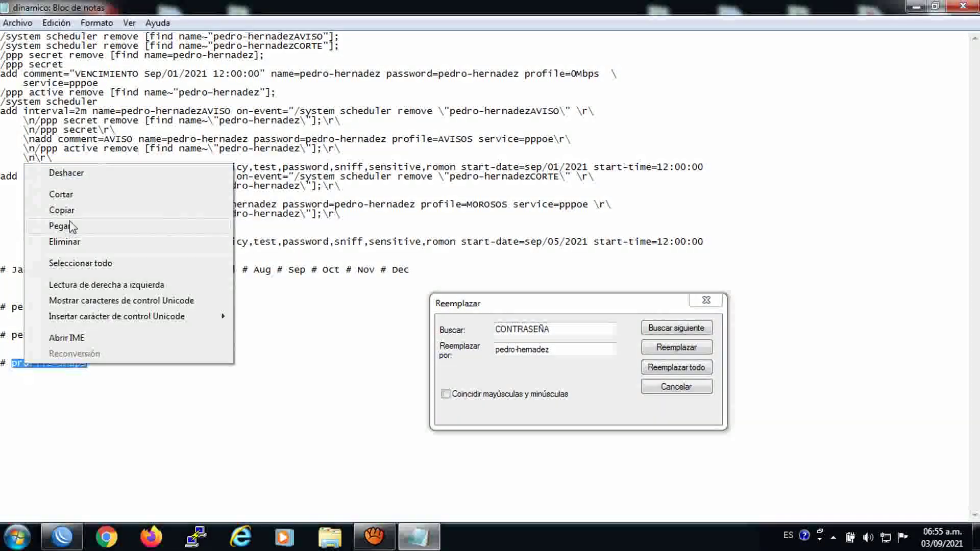
pyautogui.click(61, 210)
pyautogui.click(564, 332)
pyautogui.doubleClick(564, 331)
pyautogui.rightClick(512, 332)
pyautogui.click(549, 190)
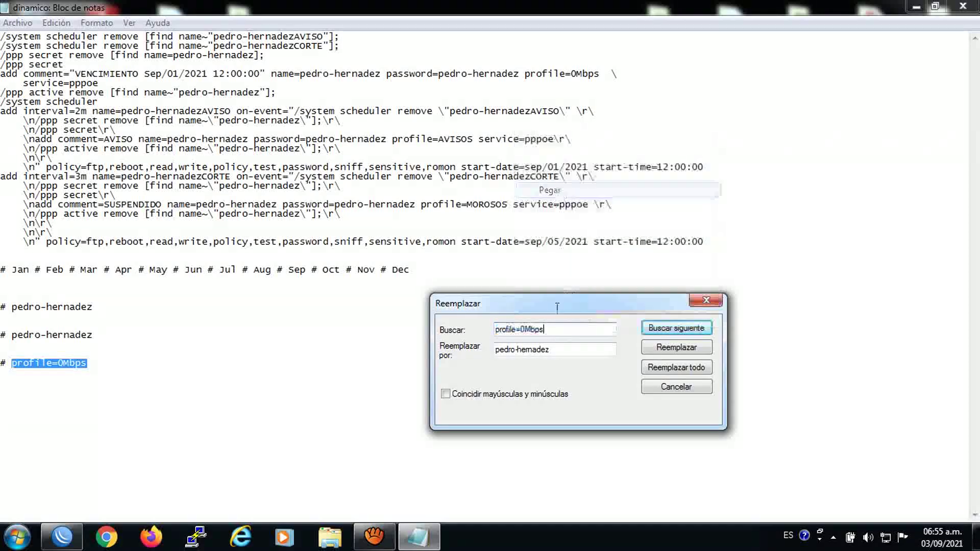
# Set the replacement to profile=3Mbps and replace all profile=0Mbps occurrences
pyautogui.doubleClick(510, 350)
pyautogui.rightClick(521, 350)
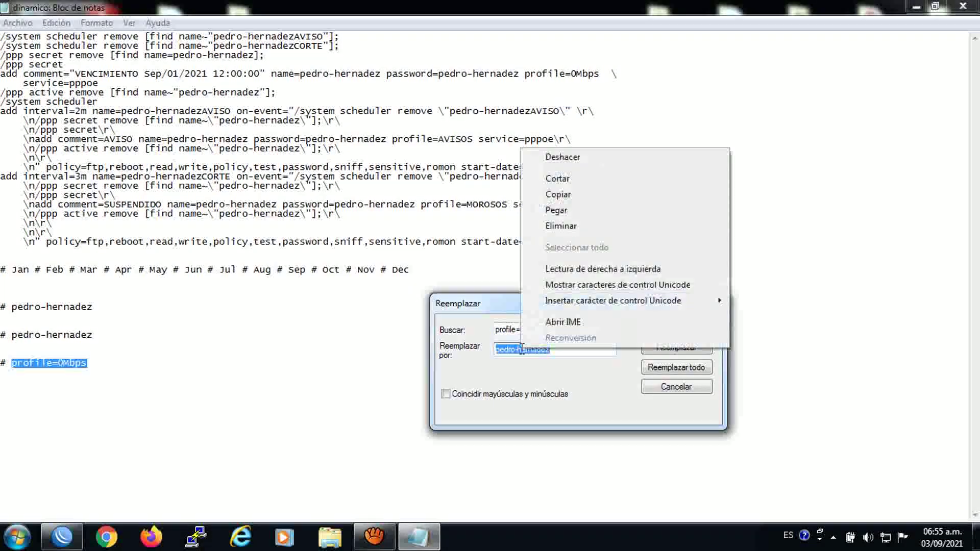
pyautogui.click(555, 210)
pyautogui.click(526, 350)
pyautogui.press('BackSpace')
pyautogui.write('3Mbps')
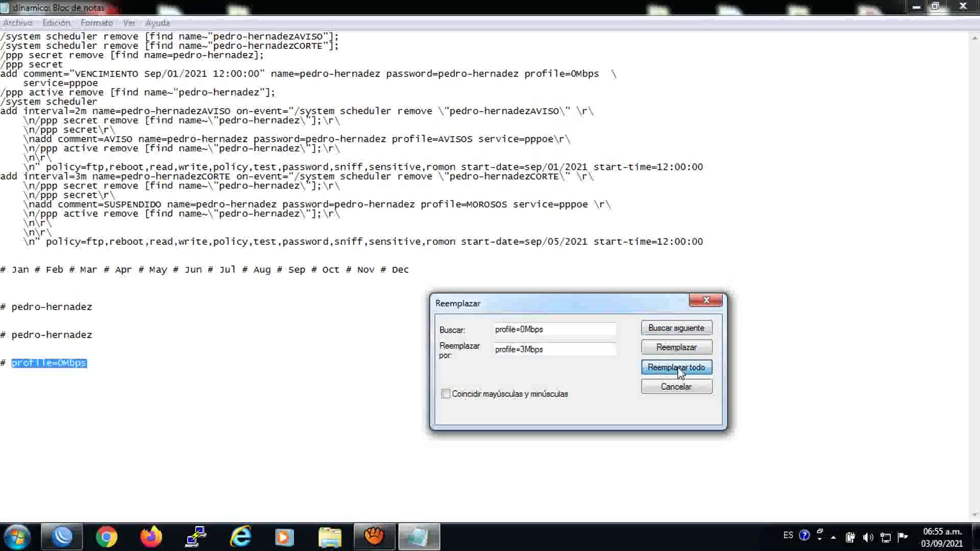
pyautogui.click(679, 369)
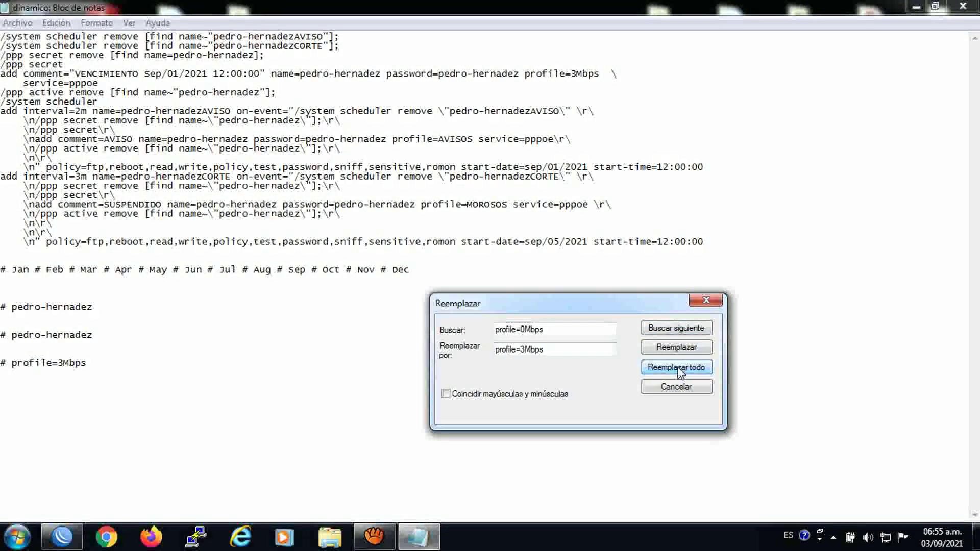
# Change the sep month in both start dates to Nov
pyautogui.click(699, 302)
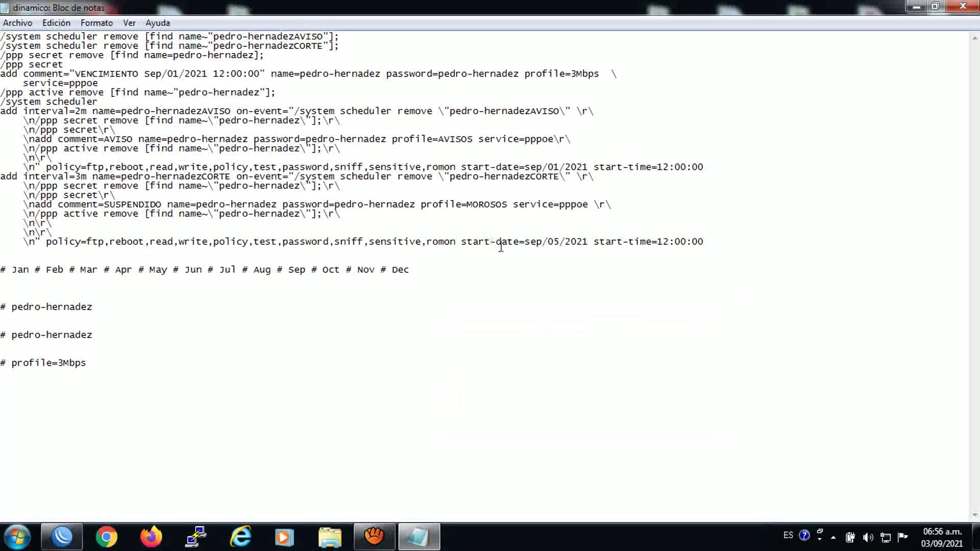
pyautogui.click(542, 245)
pyautogui.press('BackSpace')
pyautogui.press('BackSpace')
pyautogui.press('BackSpace')
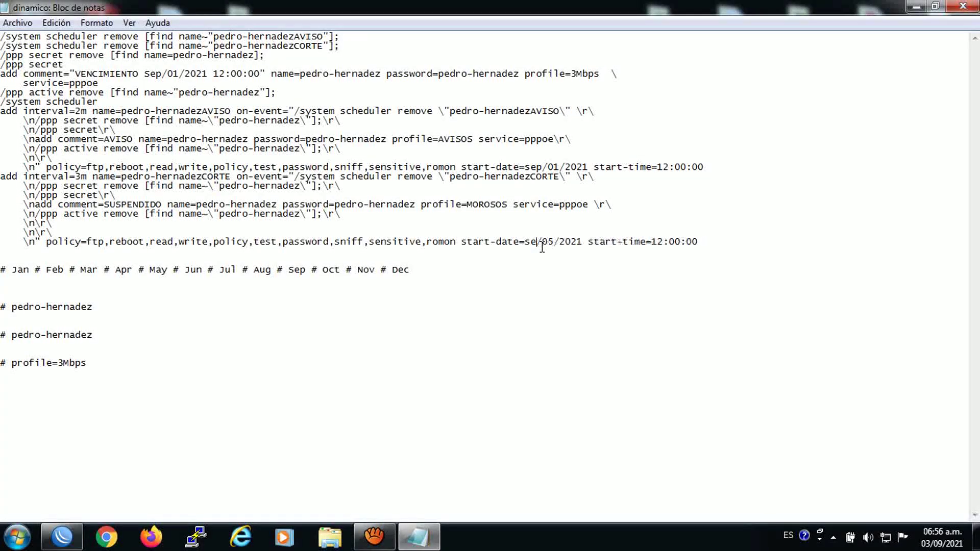
pyautogui.write('nov')
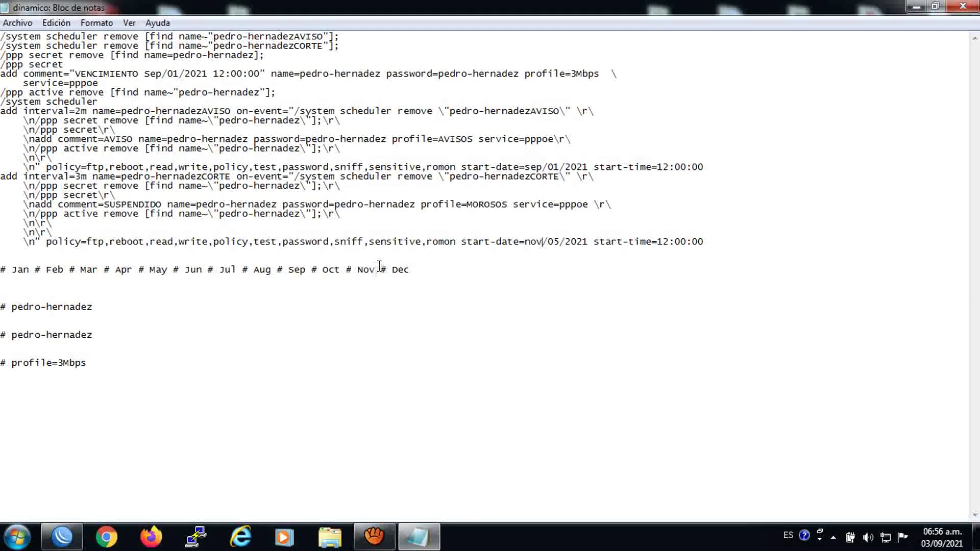
pyautogui.moveTo(375, 273); pyautogui.dragTo(363, 275)
pyautogui.rightClick(360, 274)
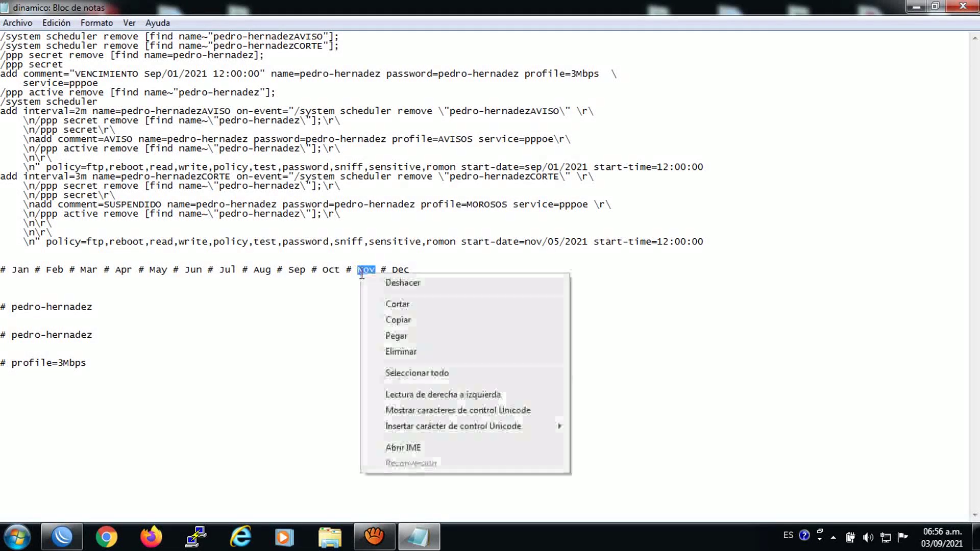
pyautogui.click(396, 320)
pyautogui.moveTo(542, 167); pyautogui.dragTo(527, 163)
pyautogui.rightClick(528, 165)
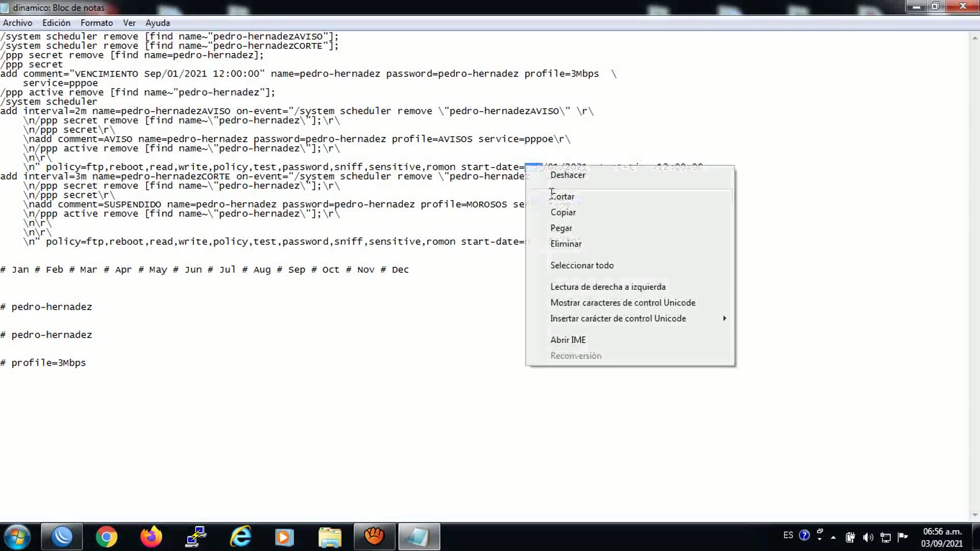
pyautogui.click(553, 224)
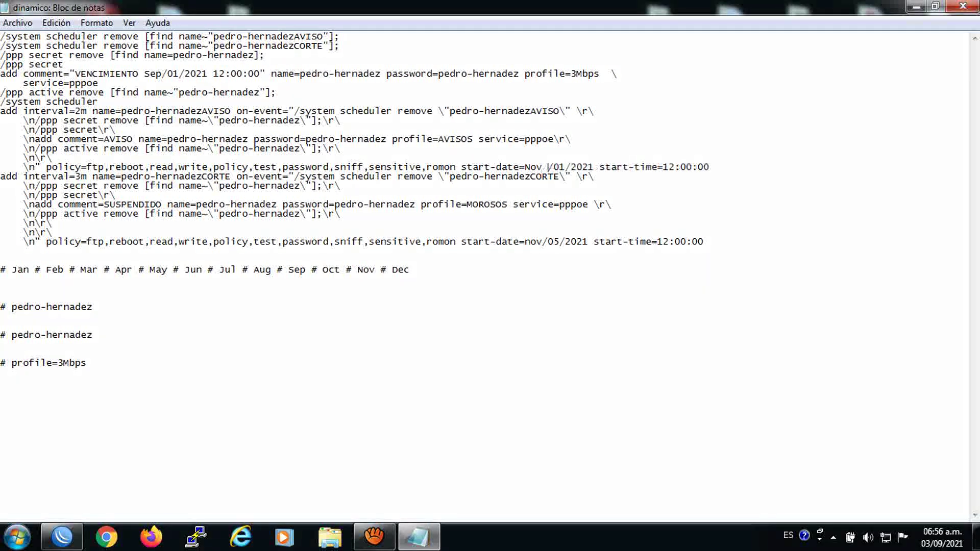
pyautogui.press('BackSpace')
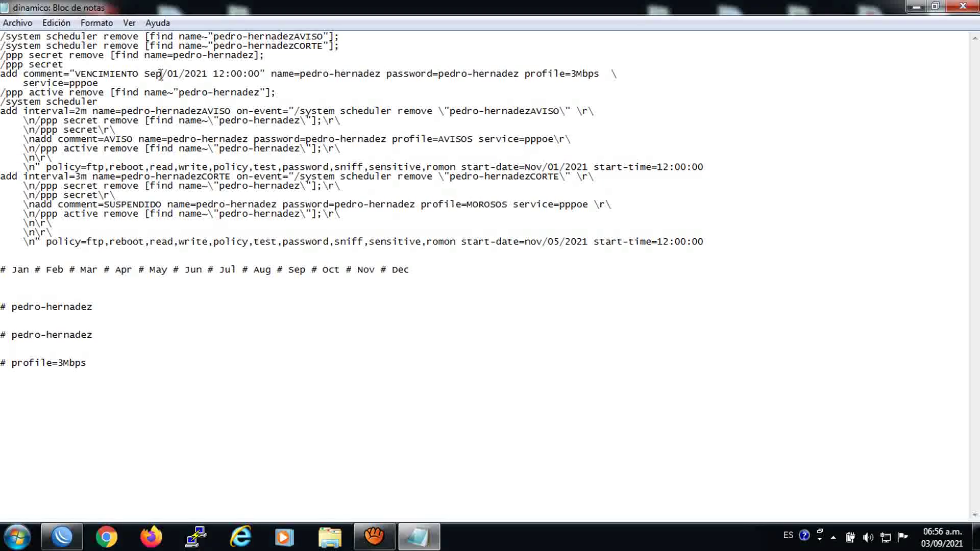
# Change the VENCIMIENTO expiry date from Sep/01 to Nov/05
pyautogui.doubleClick(158, 75)
pyautogui.rightClick(149, 76)
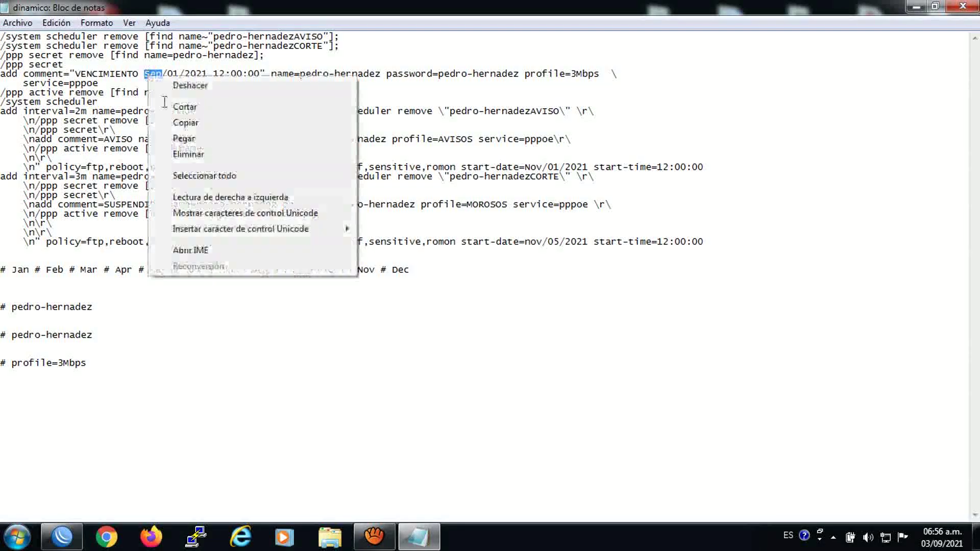
pyautogui.click(176, 139)
pyautogui.click(179, 76)
pyautogui.press('BackSpace')
pyautogui.write('5')
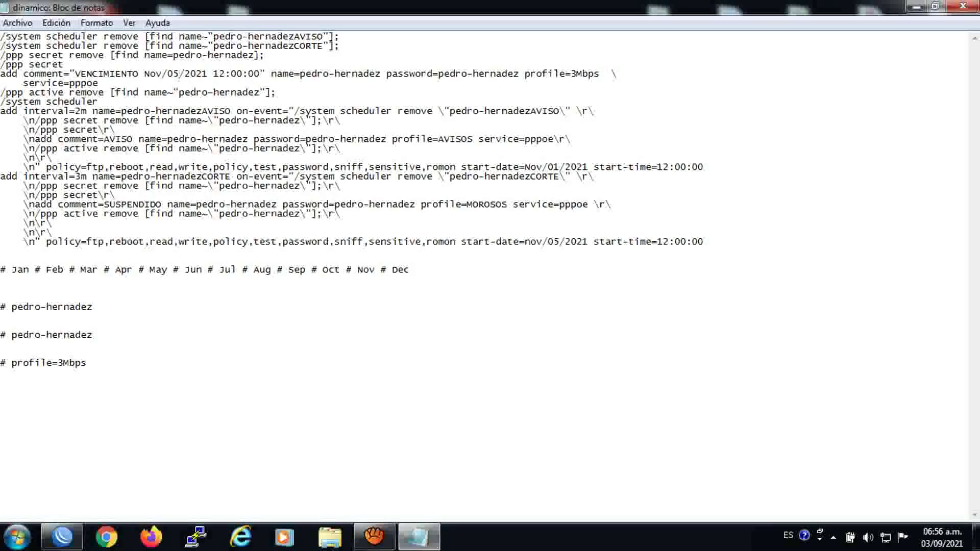
# Copy the whole script text
pyautogui.moveTo(2, 35); pyautogui.dragTo(392, 282)
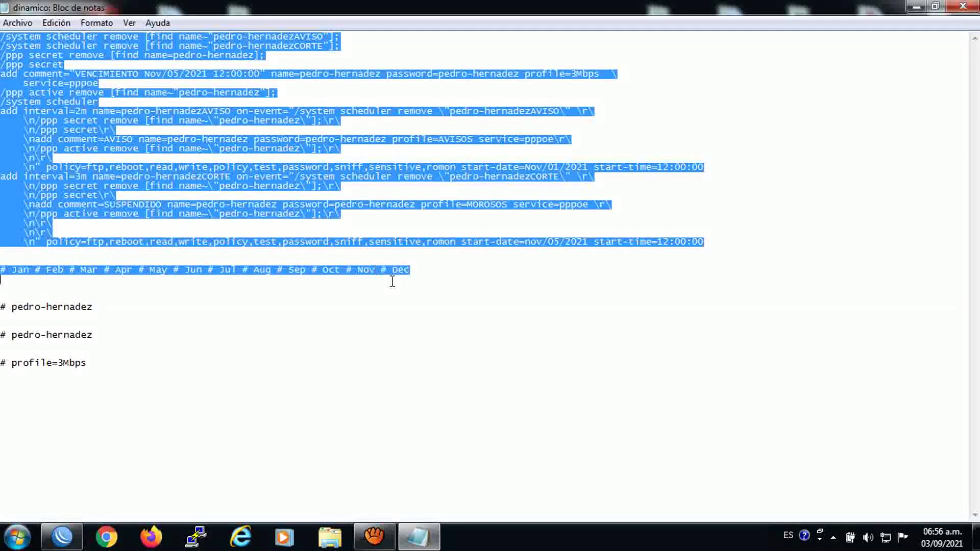
pyautogui.rightClick(297, 172)
pyautogui.click(320, 217)
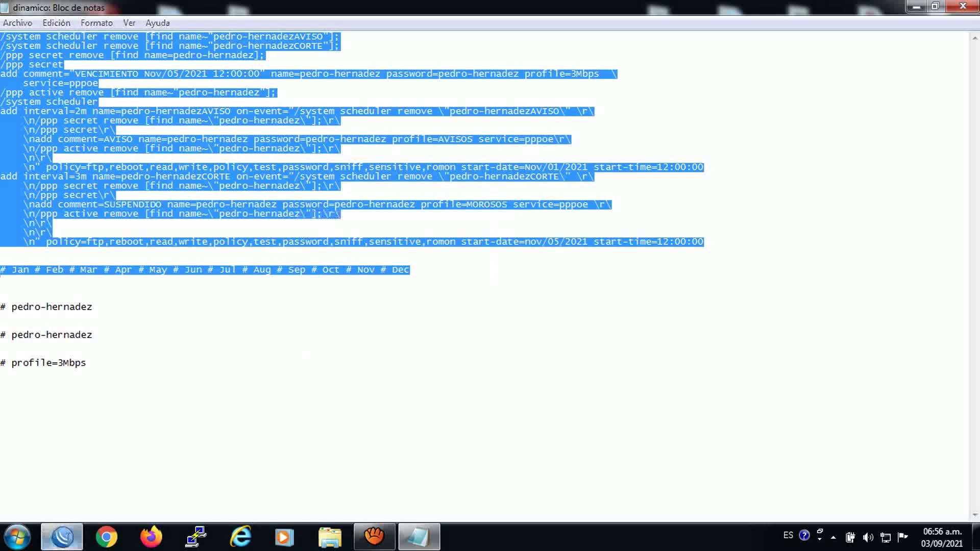
# Create a WinBox script named with the new client's username, containing the pasted expiry commands
pyautogui.click(62, 537)
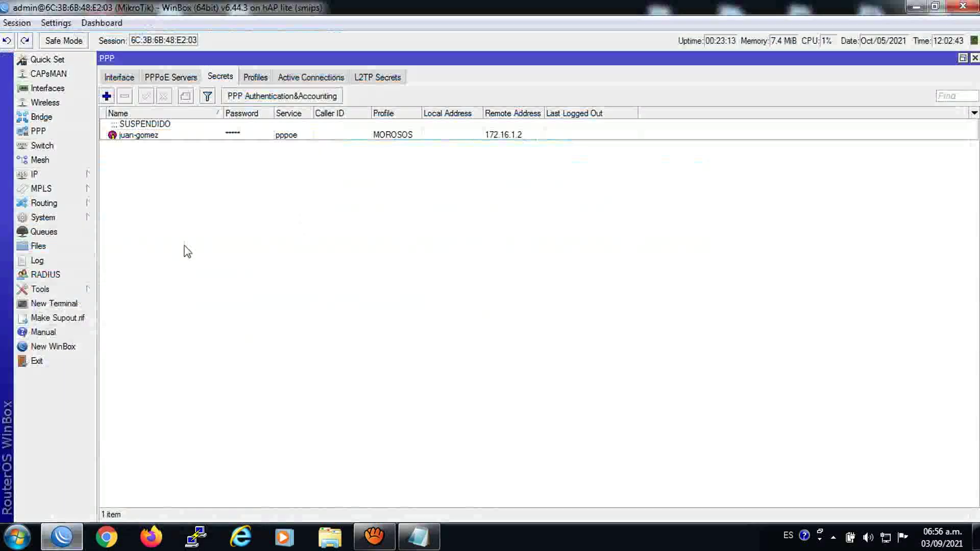
pyautogui.click(40, 217)
pyautogui.click(133, 456)
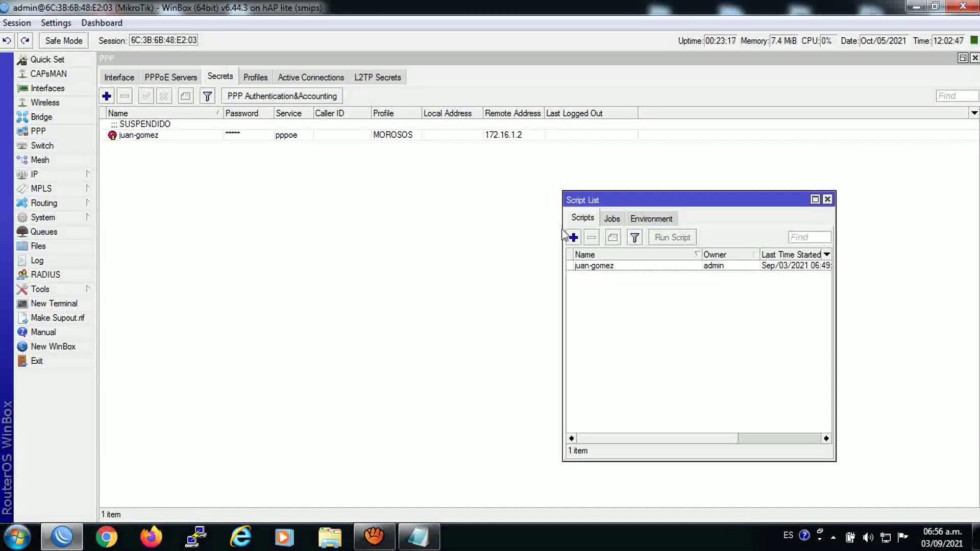
pyautogui.click(570, 237)
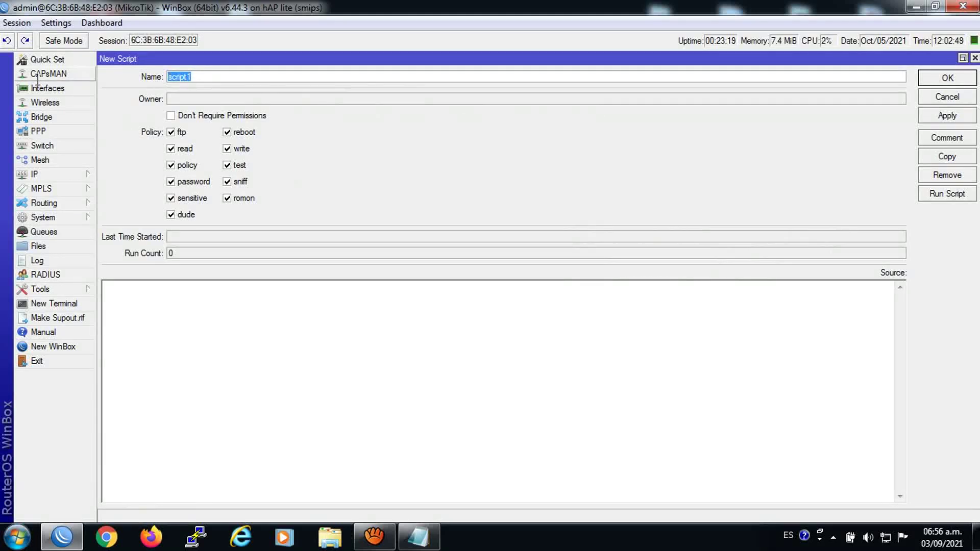
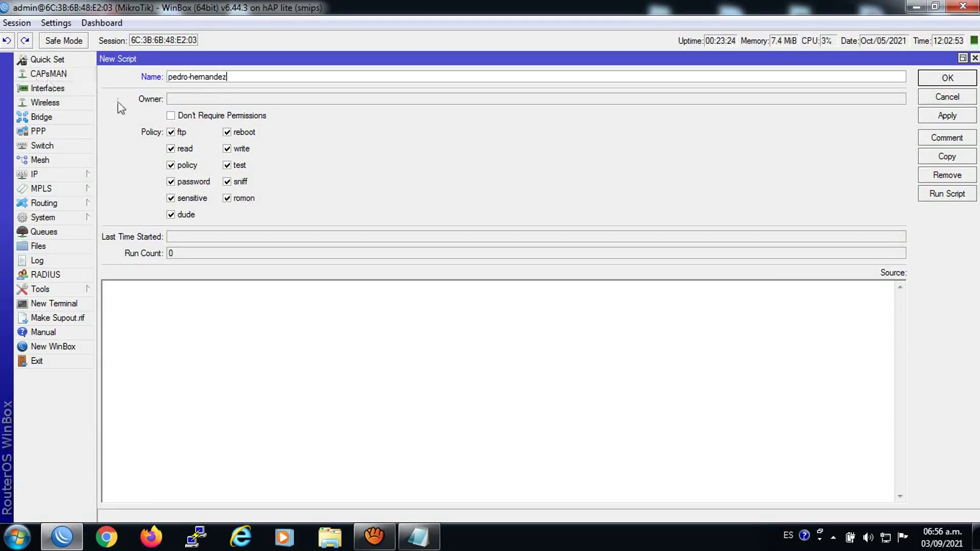
pyautogui.rightClick(170, 301)
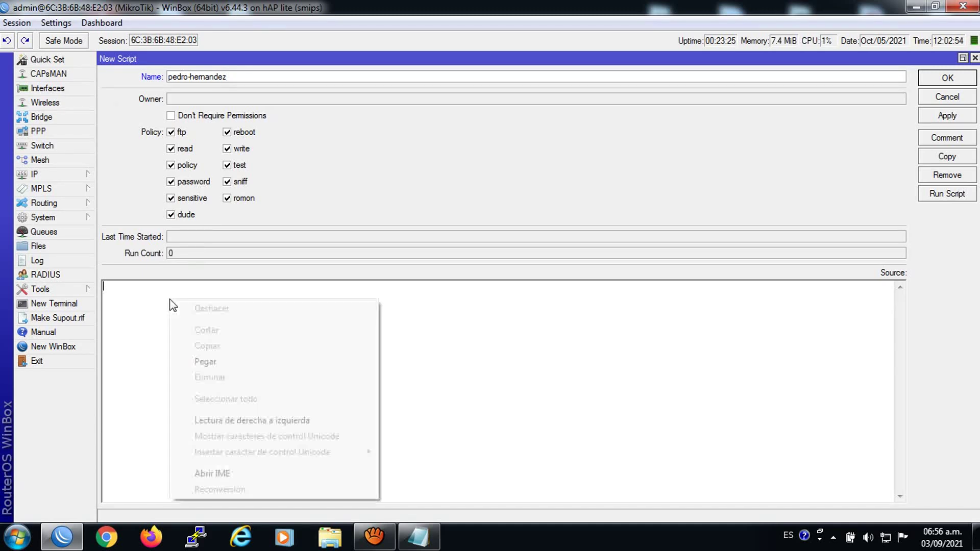
pyautogui.click(220, 362)
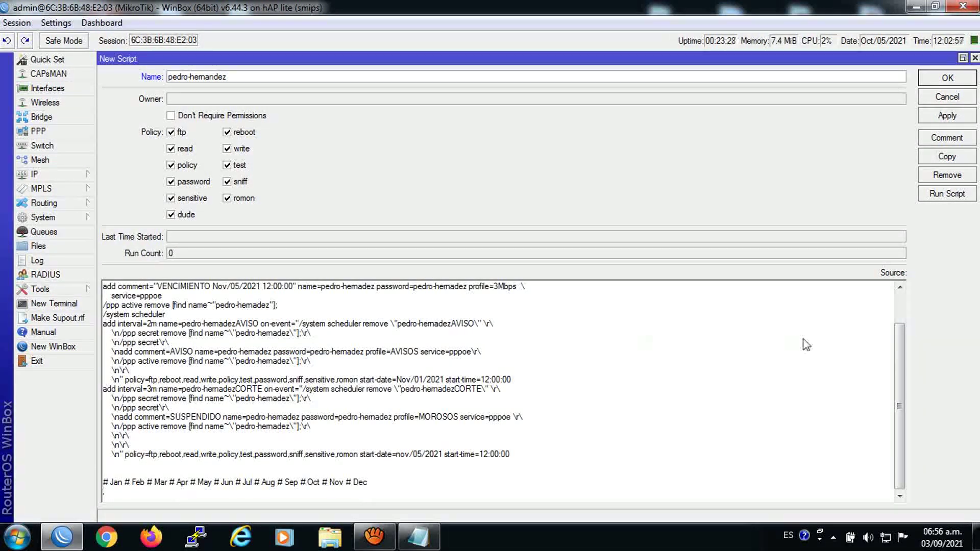
pyautogui.click(947, 115)
pyautogui.click(947, 78)
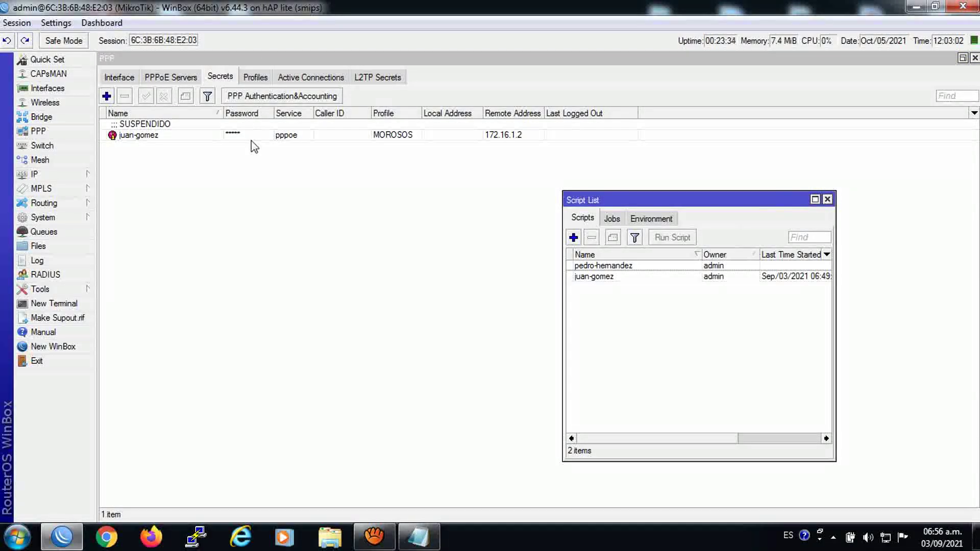
# Delete the MOROSOS address pool from the IP Pool list
pyautogui.click(251, 81)
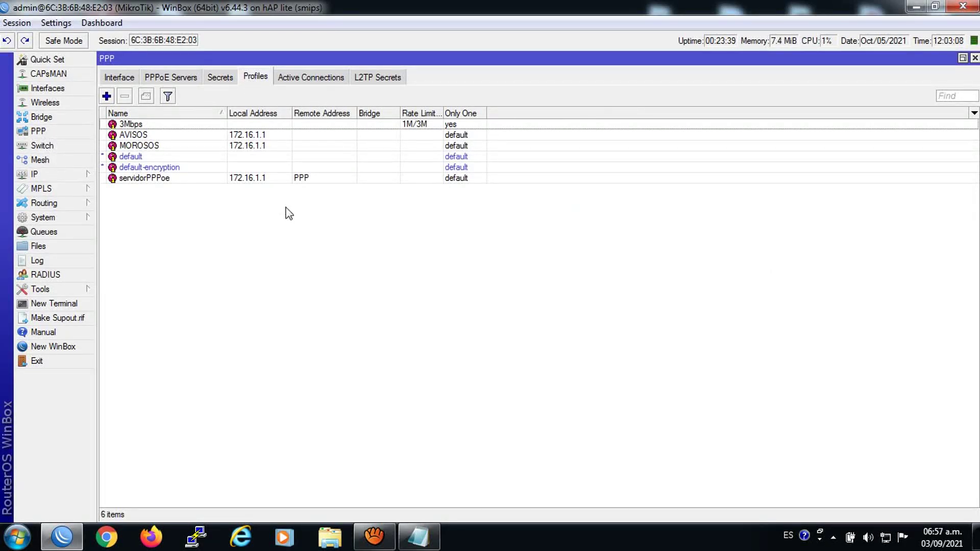
pyautogui.click(45, 173)
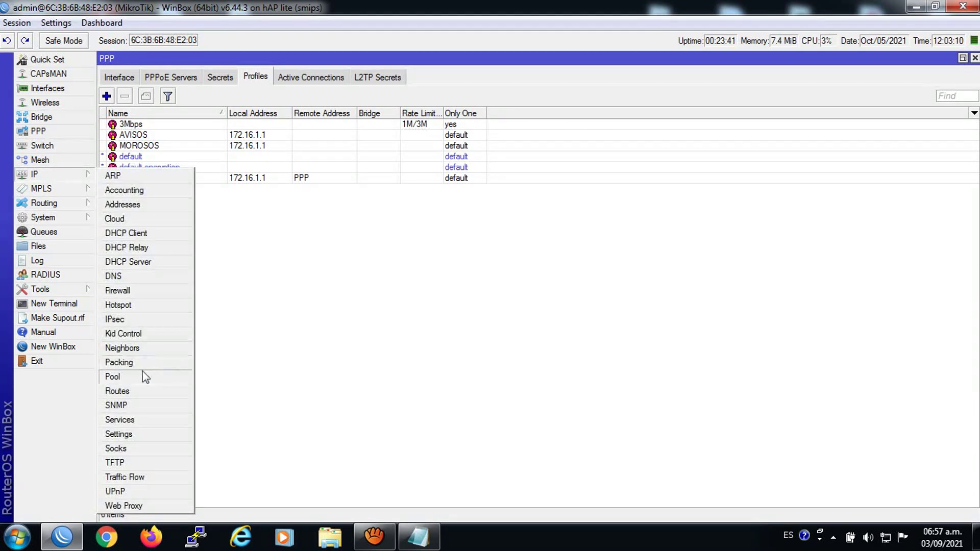
pyautogui.click(133, 379)
pyautogui.click(402, 226)
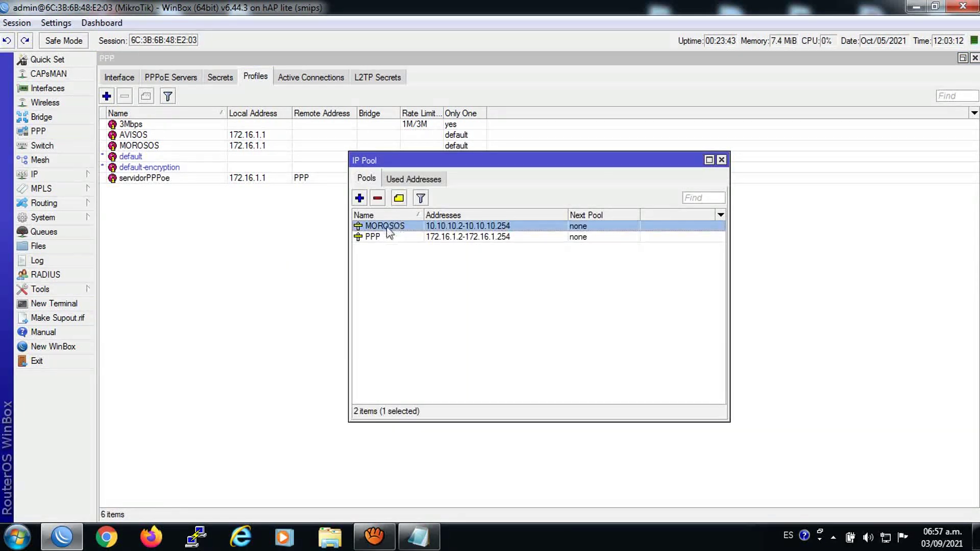
pyautogui.doubleClick(387, 228)
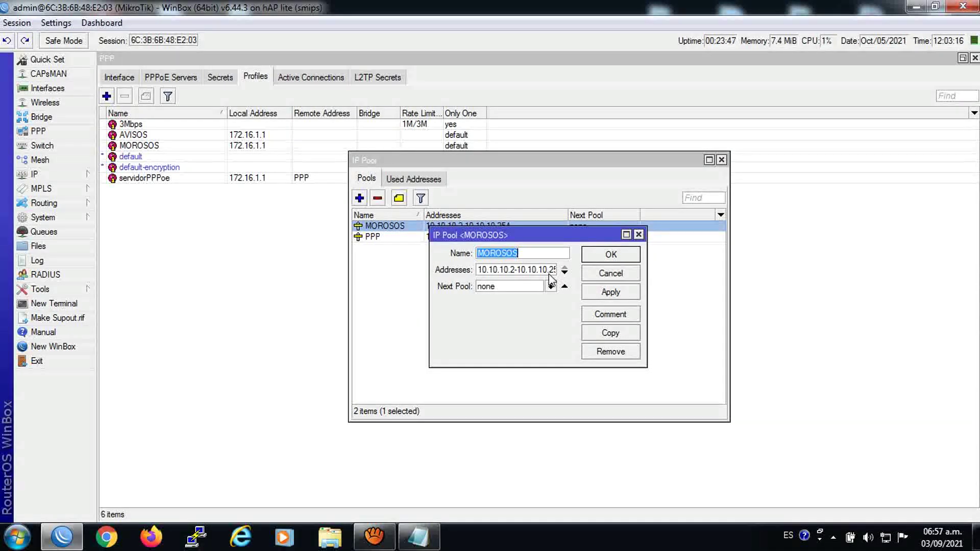
pyautogui.click(638, 234)
pyautogui.click(378, 198)
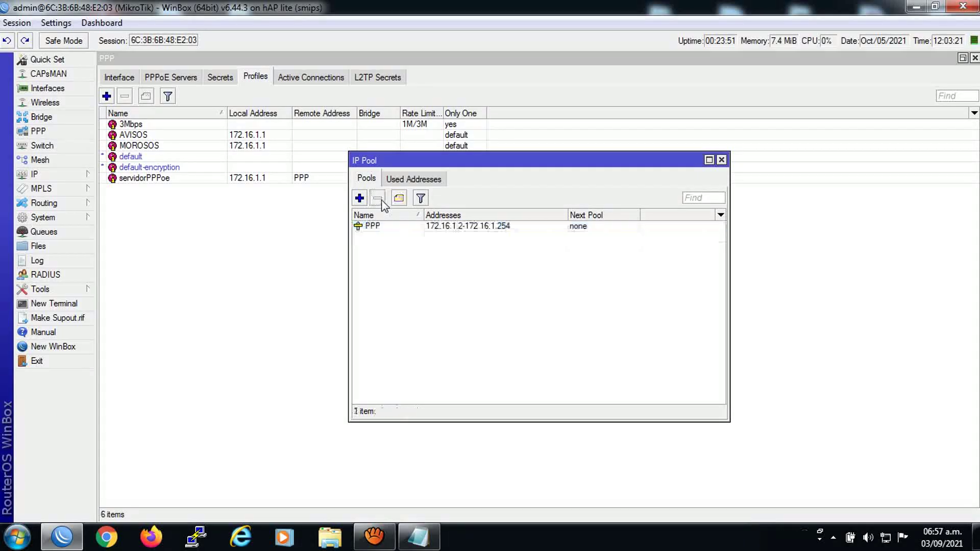
# Add an AVISOS address pool covering 10.10.10.2-10.10.10.254
pyautogui.click(359, 198)
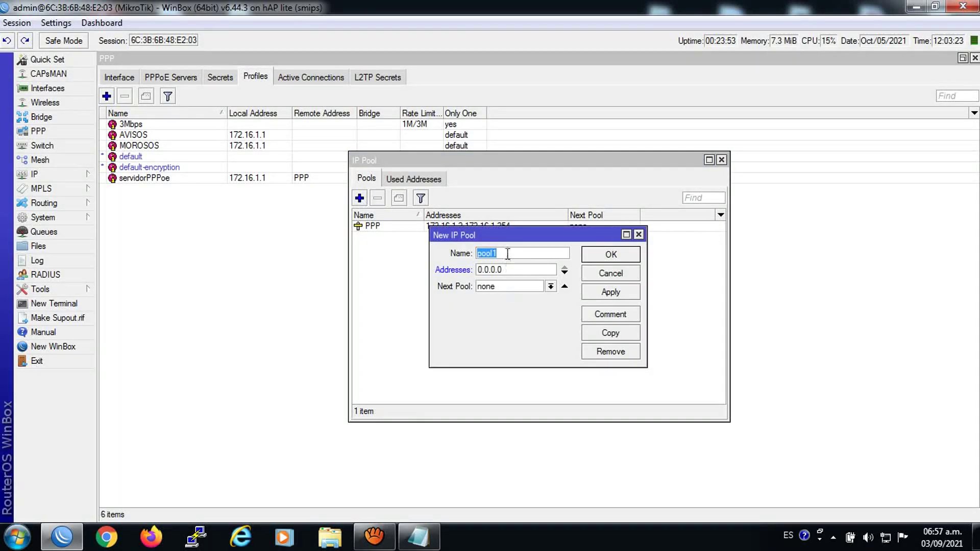
pyautogui.write('AVISOS')
pyautogui.press('Tab')
pyautogui.write('1')
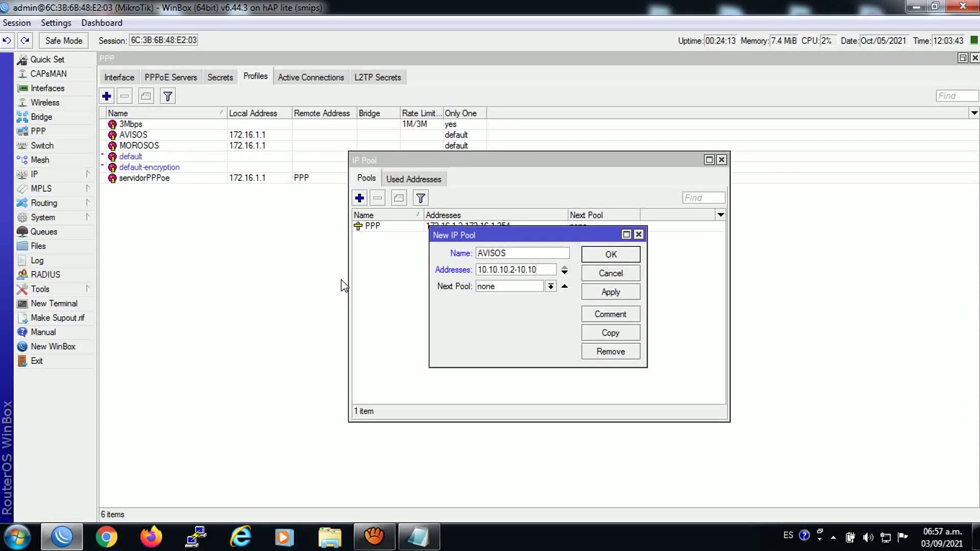
pyautogui.write('254')
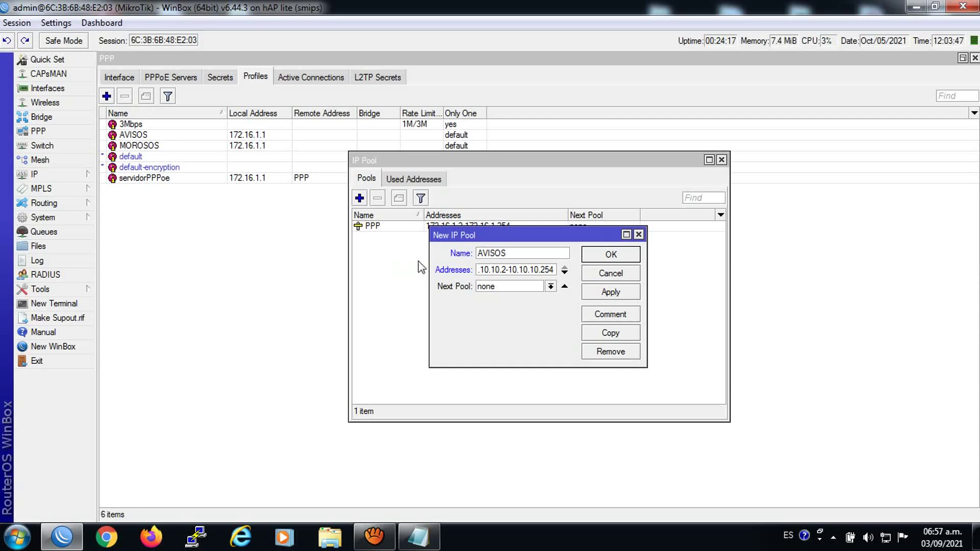
pyautogui.click(601, 293)
pyautogui.click(590, 258)
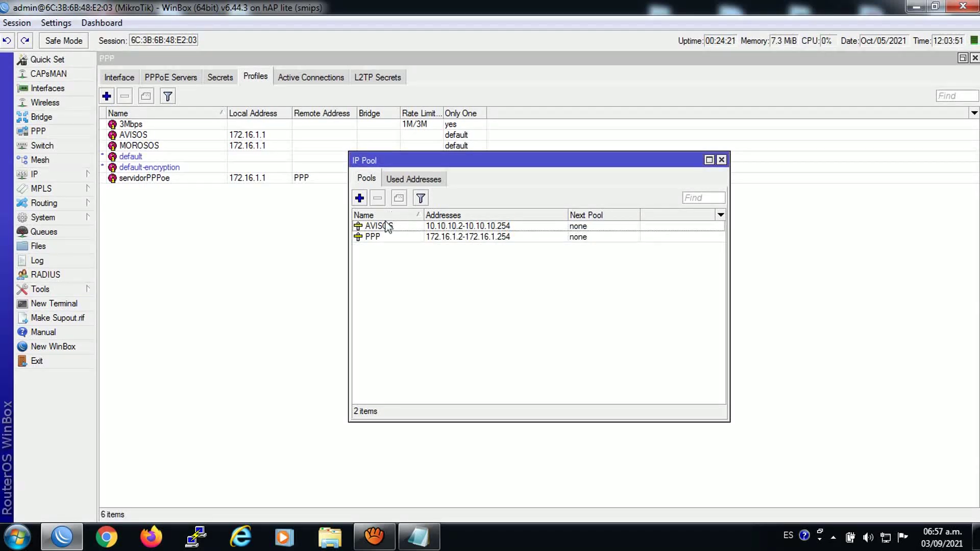
# Copy the AVISOS pool as MOROSOS with range 20.20.20.2-20.20.20.254, then close the pool windows
pyautogui.click(382, 227)
pyautogui.doubleClick(382, 227)
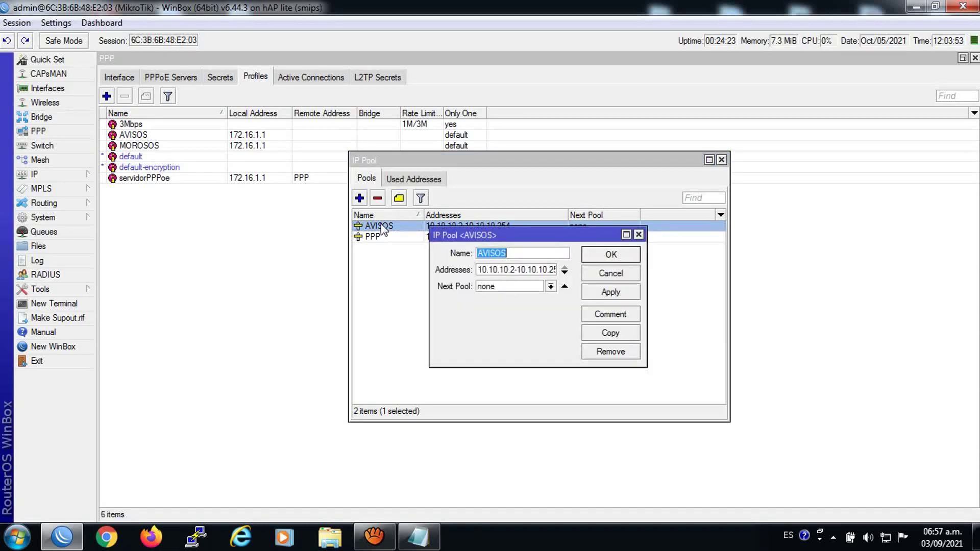
pyautogui.click(612, 334)
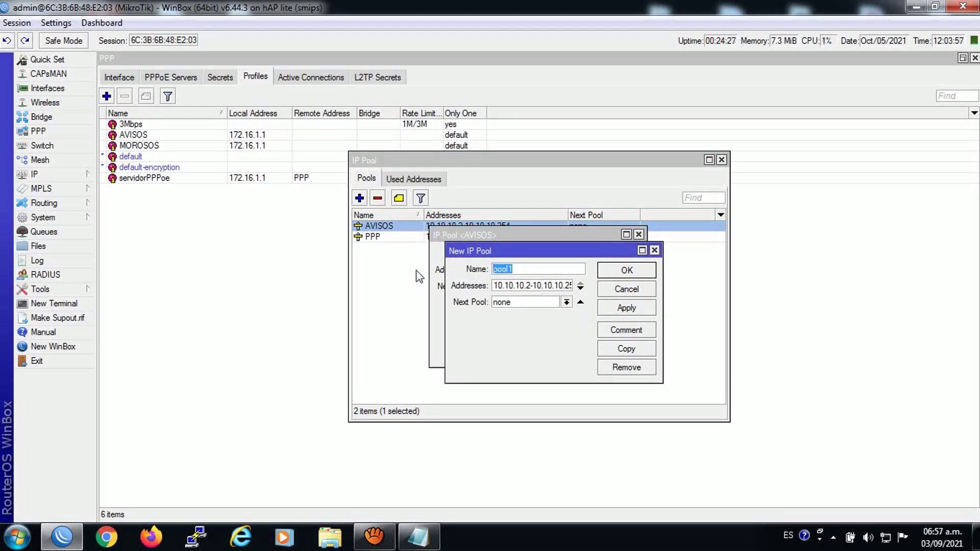
pyautogui.press('BackSpace')
pyautogui.write('MOROSOS')
pyautogui.click(493, 286)
pyautogui.write('20.')
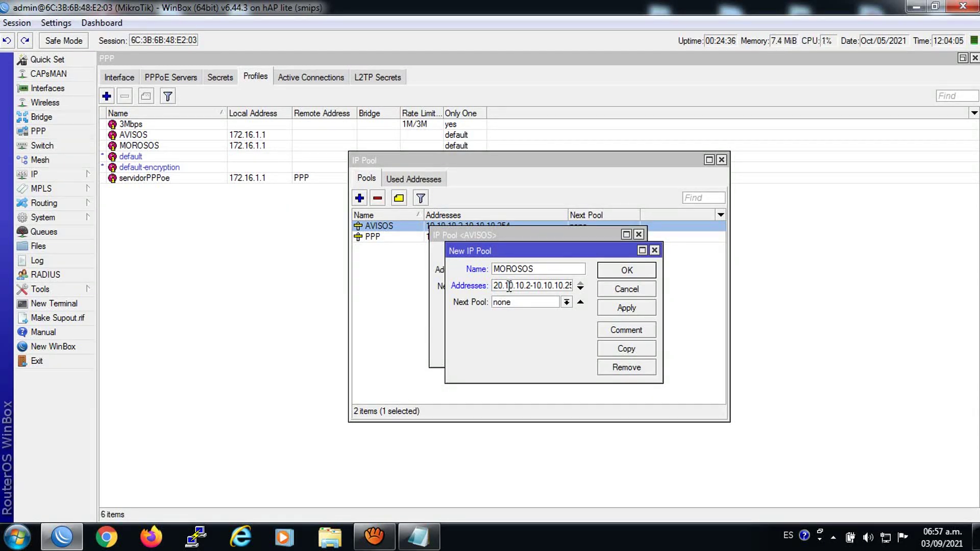
pyautogui.write('20.2')
pyautogui.moveTo(538, 284); pyautogui.dragTo(534, 285)
pyautogui.write('2')
pyautogui.click(625, 308)
pyautogui.click(621, 279)
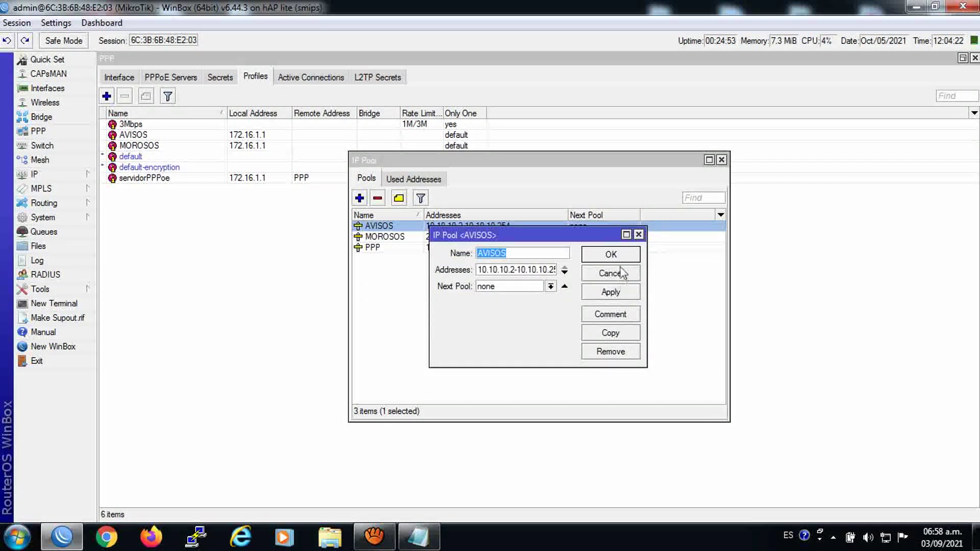
pyautogui.click(620, 265)
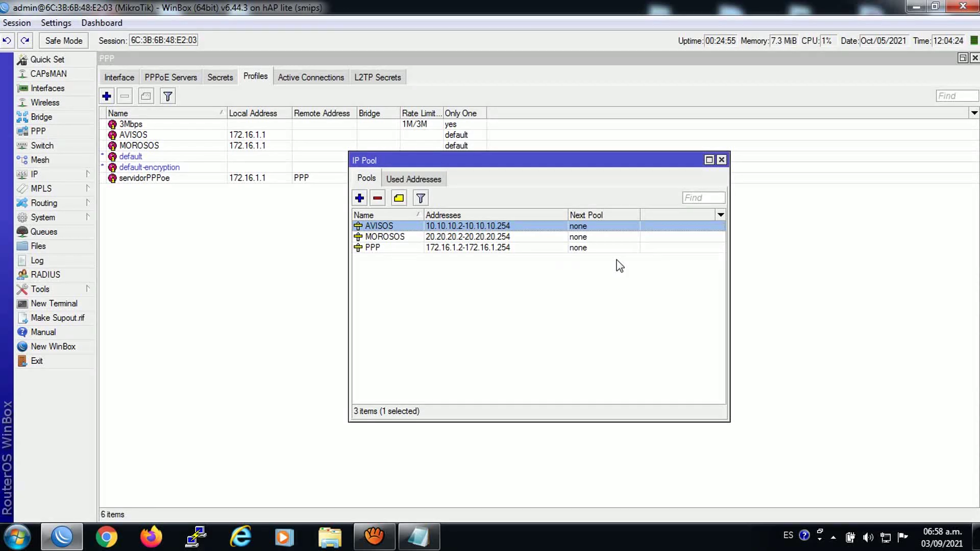
pyautogui.click(721, 160)
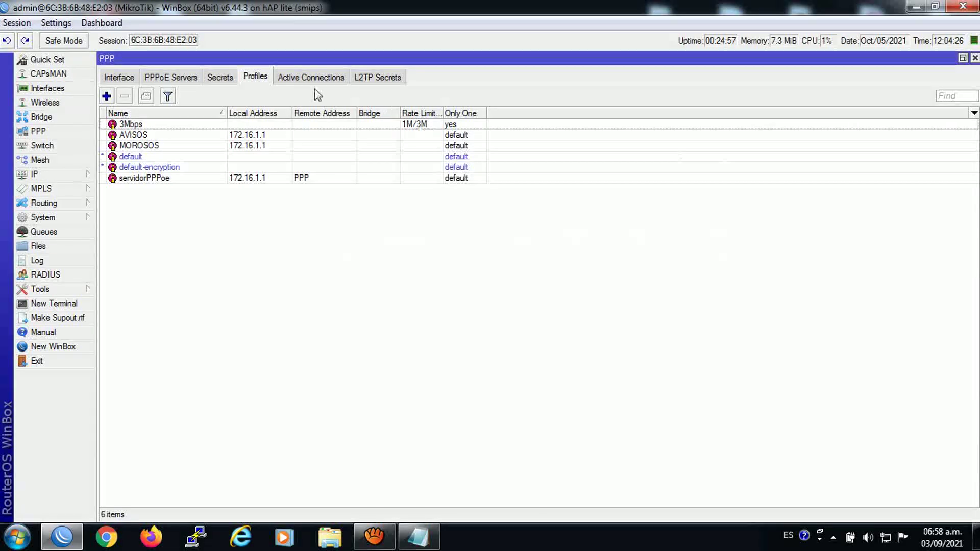
# Set the AVISOS PPP profile's Remote Address to the AVISOS pool
pyautogui.click(141, 136)
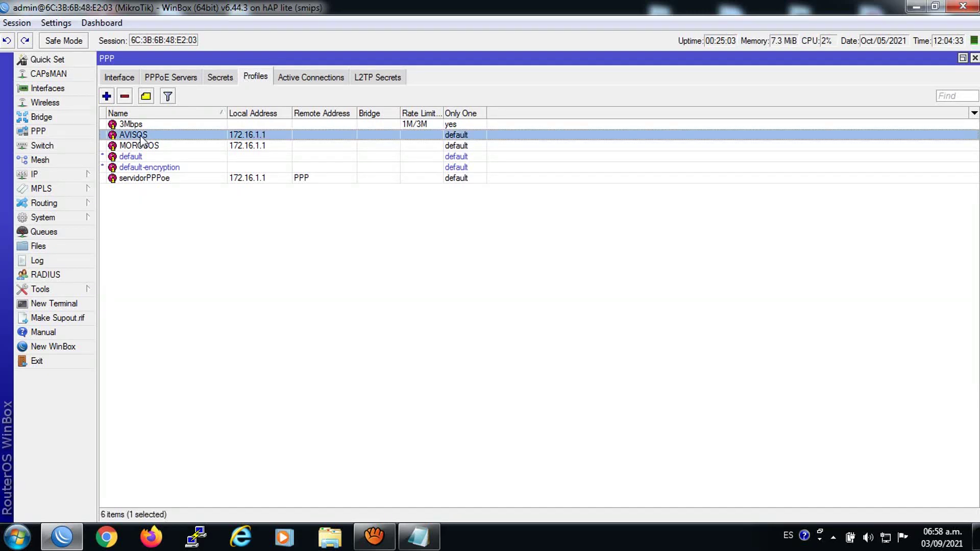
pyautogui.click(172, 232)
pyautogui.click(140, 137)
pyautogui.doubleClick(140, 136)
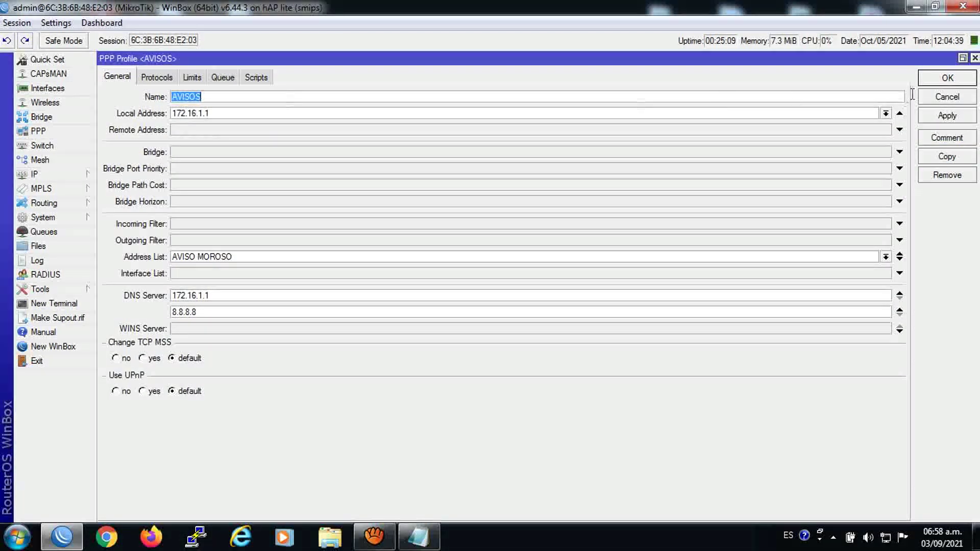
pyautogui.click(963, 58)
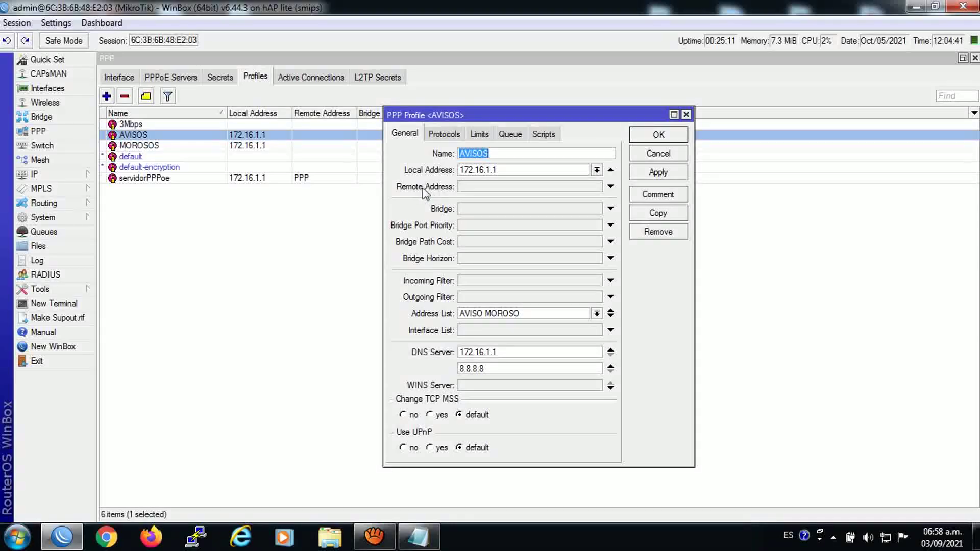
pyautogui.click(467, 188)
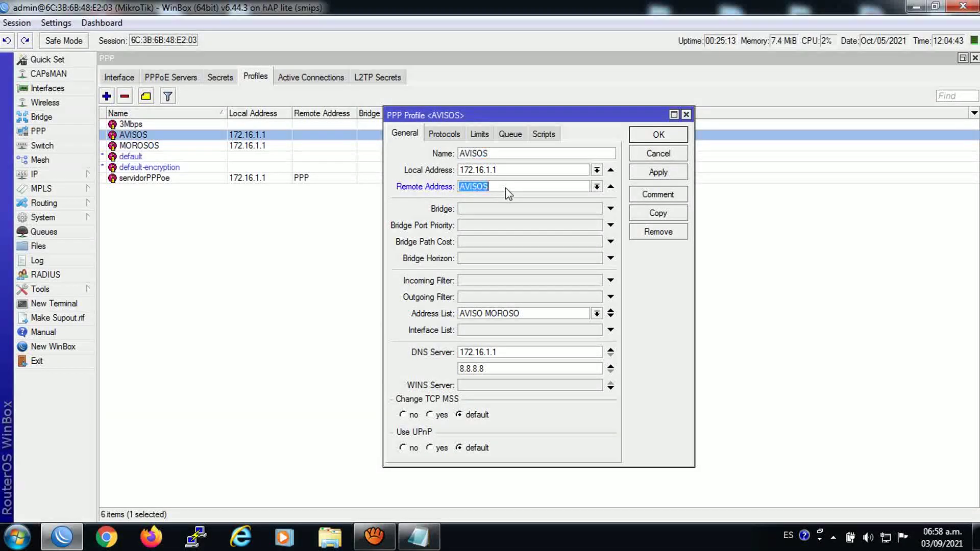
pyautogui.click(596, 186)
pyautogui.click(489, 200)
pyautogui.click(646, 173)
pyautogui.click(643, 140)
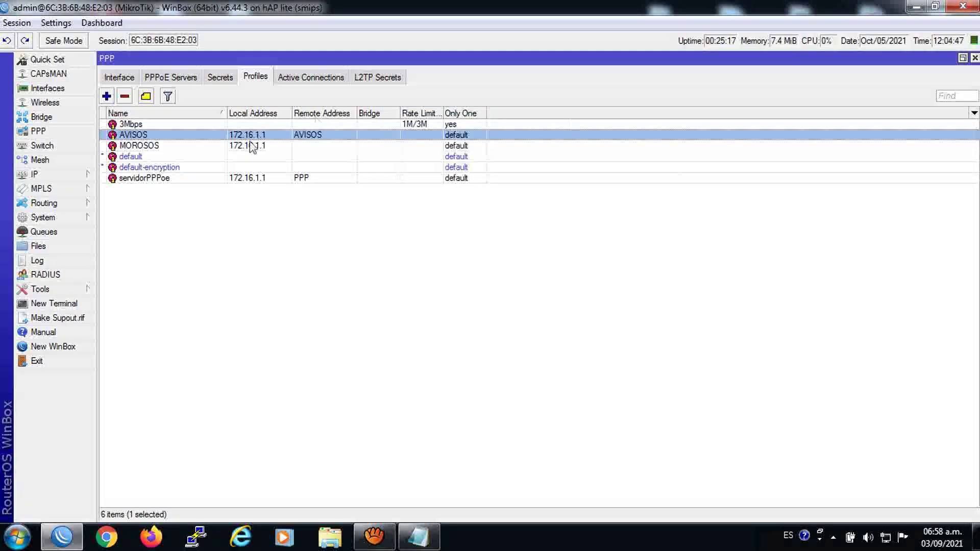
# Set the MOROSOS PPP profile's Remote Address to the MOROSOS pool
pyautogui.doubleClick(153, 146)
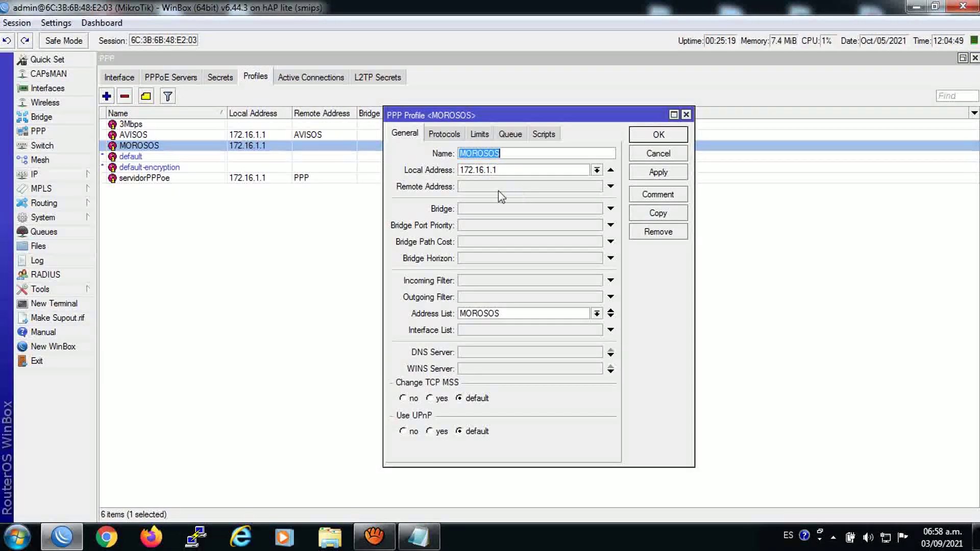
pyautogui.click(489, 187)
pyautogui.click(596, 186)
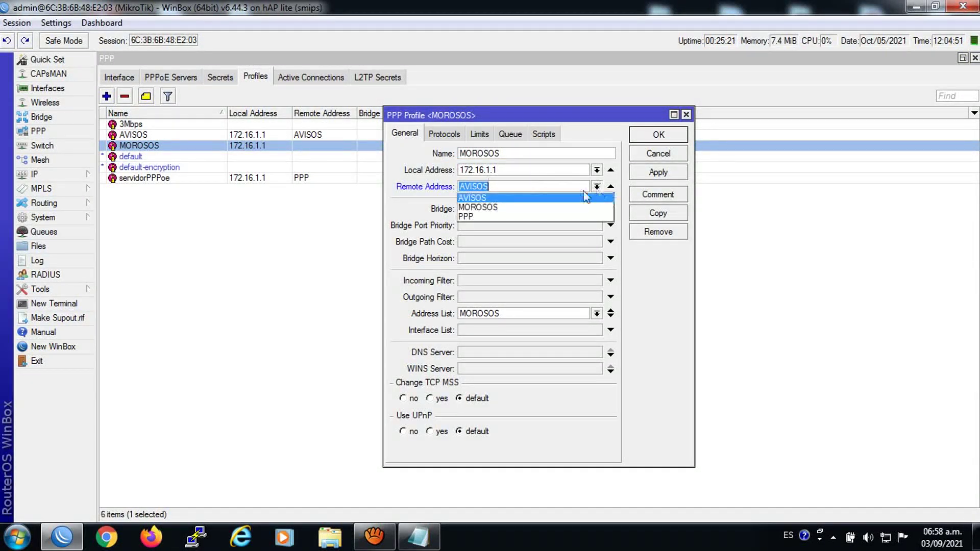
pyautogui.click(523, 207)
pyautogui.click(658, 172)
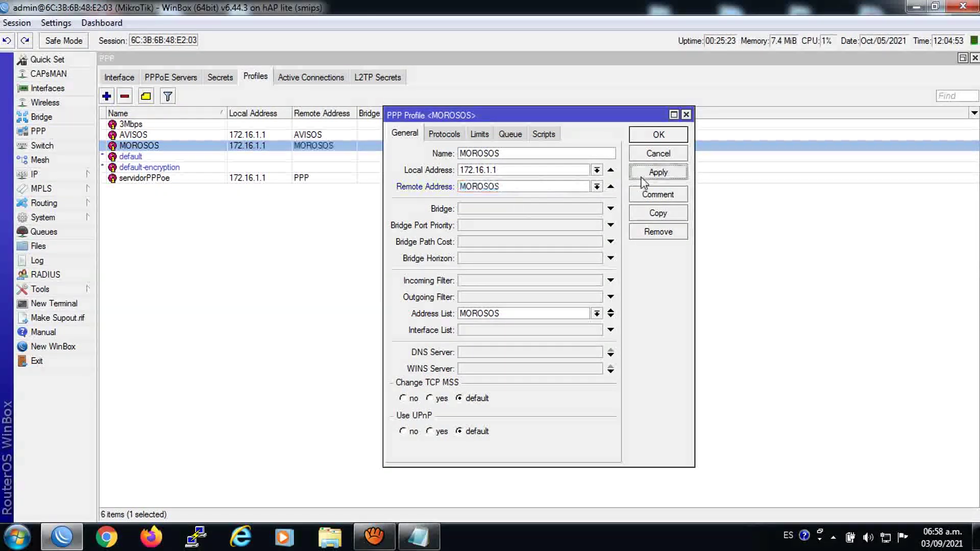
pyautogui.click(636, 135)
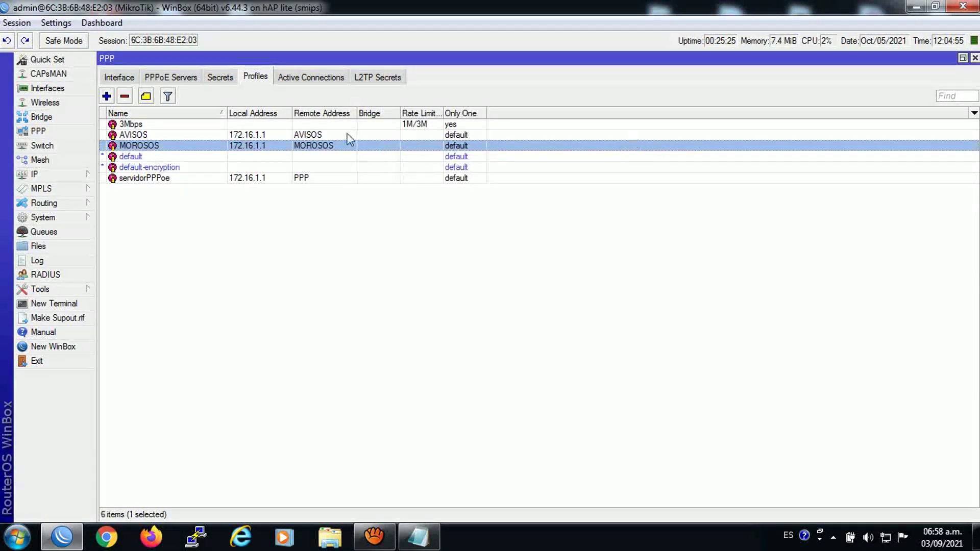
# Reopen the AVISOS and MOROSOS profiles to verify their remote address pools
pyautogui.doubleClick(132, 135)
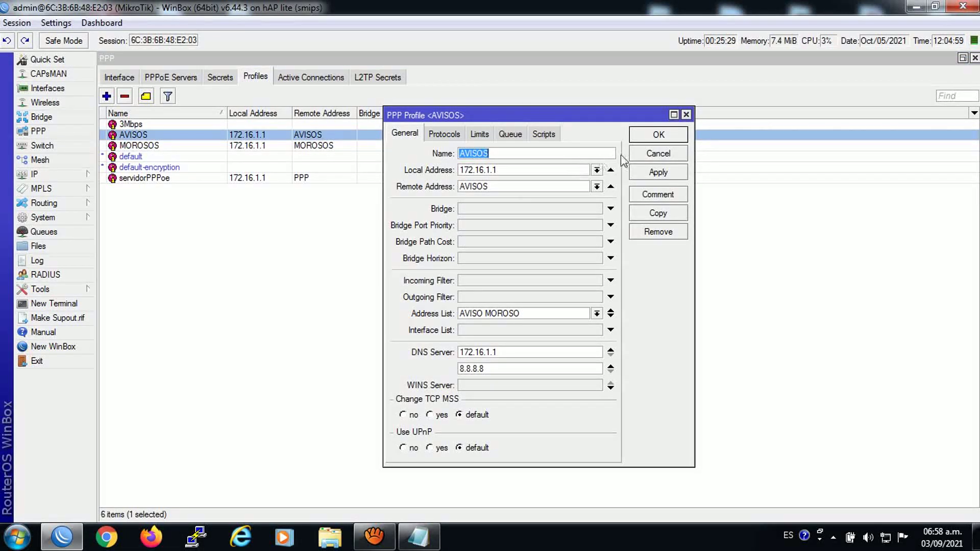
pyautogui.click(639, 139)
pyautogui.doubleClick(166, 146)
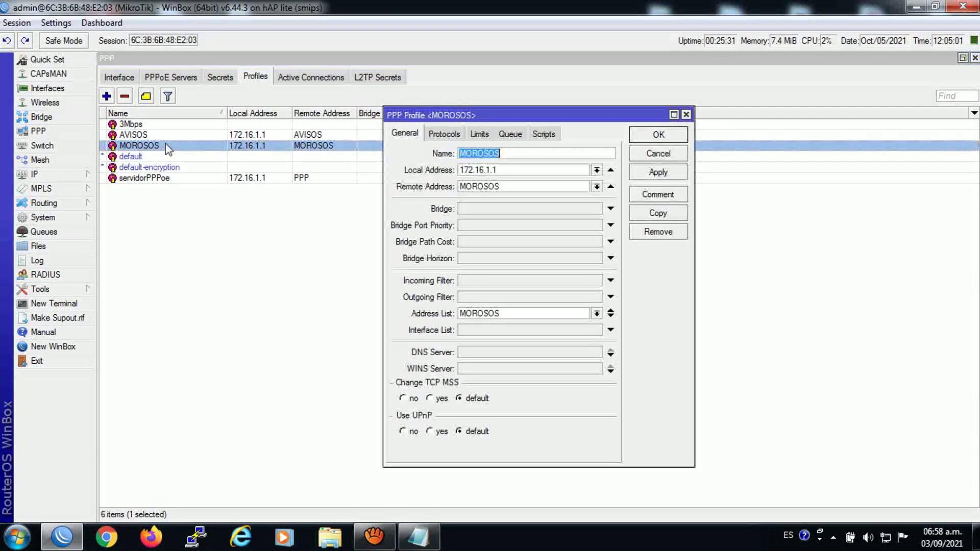
pyautogui.click(658, 134)
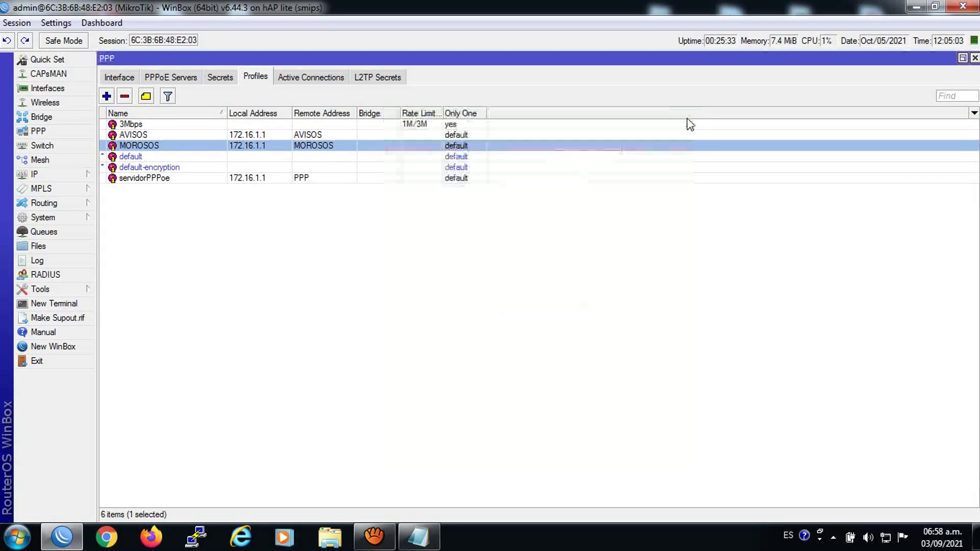
# Run the second client's script from the Scripts list to create its PPPoE secret
pyautogui.click(220, 77)
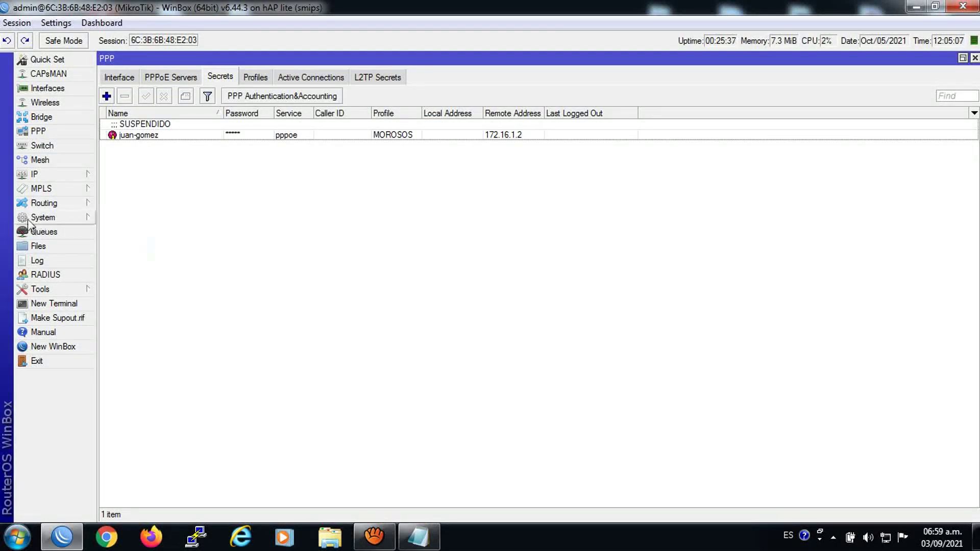
pyautogui.click(42, 217)
pyautogui.click(122, 456)
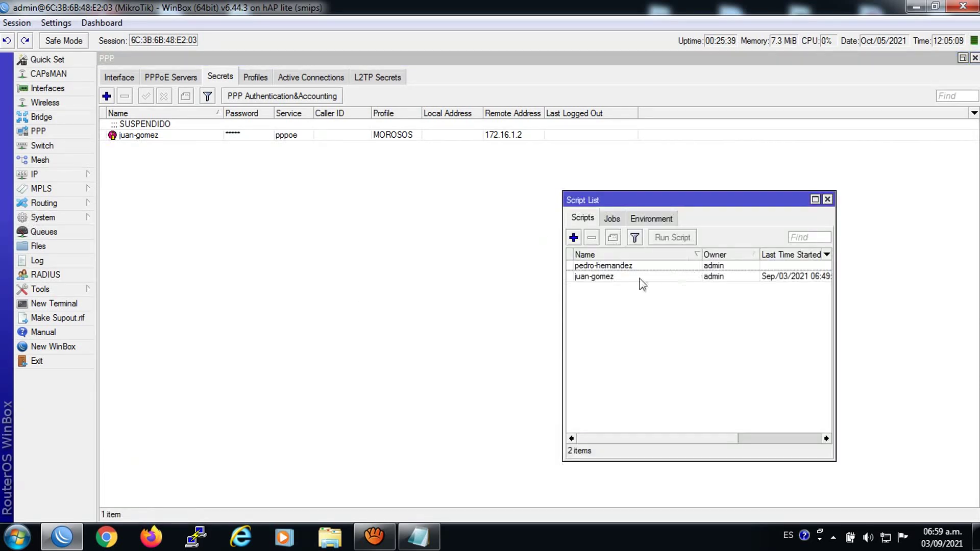
pyautogui.click(605, 267)
pyautogui.click(670, 239)
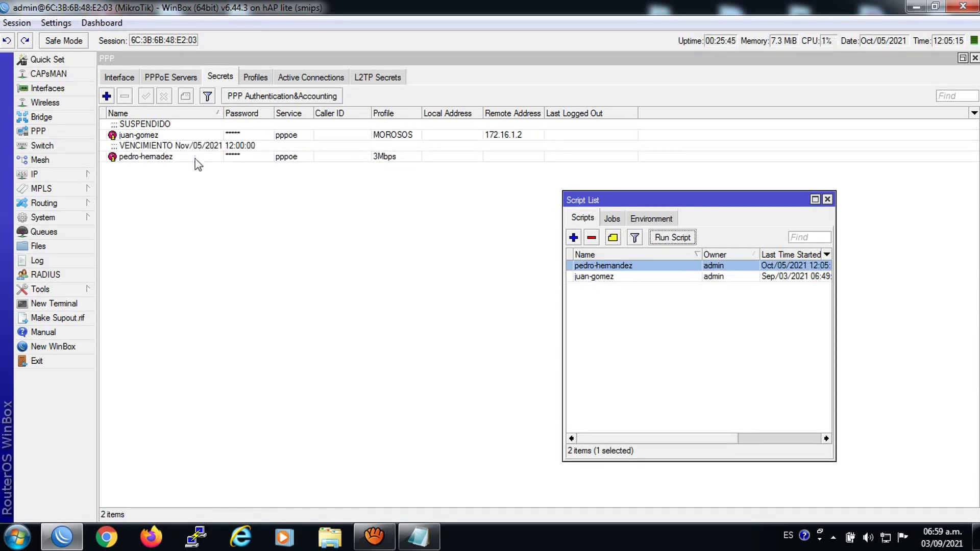
pyautogui.click(827, 199)
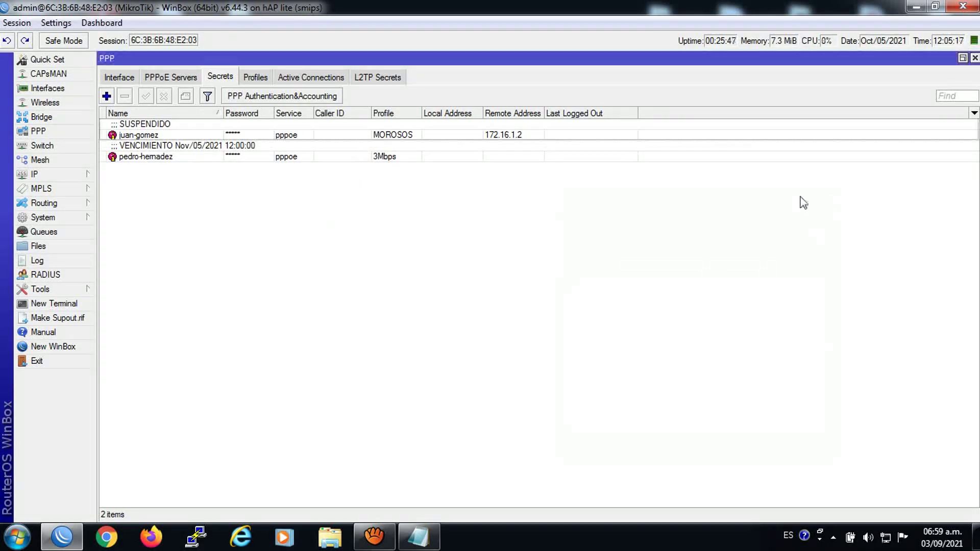
# Disconnect the PC's broadband PPPoE connection
pyautogui.click(884, 538)
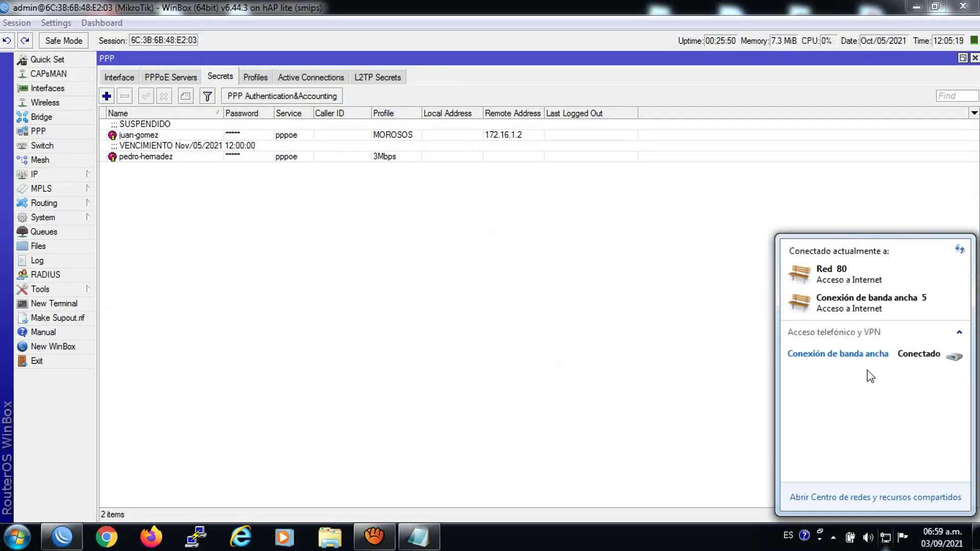
pyautogui.click(867, 354)
pyautogui.click(928, 380)
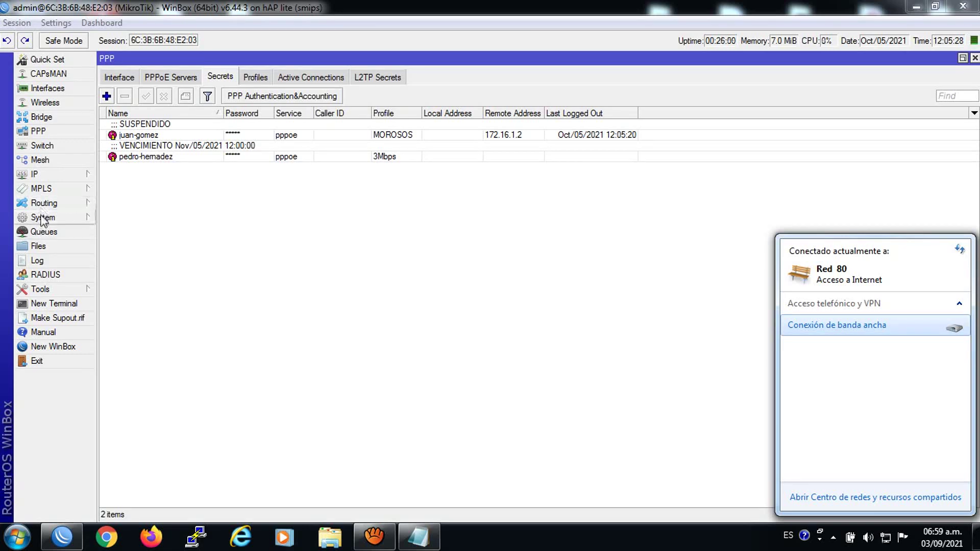
# Open the router Clock settings and select the hour for editing
pyautogui.click(43, 217)
pyautogui.click(153, 225)
pyautogui.moveTo(358, 260); pyautogui.dragTo(311, 270)
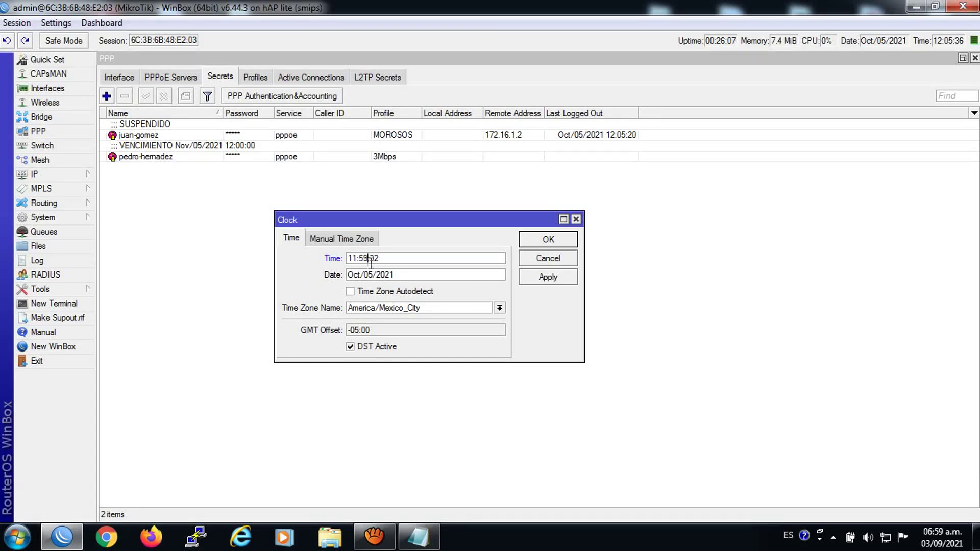
# Change the router date's month to nov (Nov/01/2021) and apply the clock
pyautogui.moveTo(360, 275); pyautogui.dragTo(268, 282)
pyautogui.write('NOV')
pyautogui.press('BackSpace')
pyautogui.press('BackSpace')
pyautogui.press('BackSpace')
pyautogui.write('no')
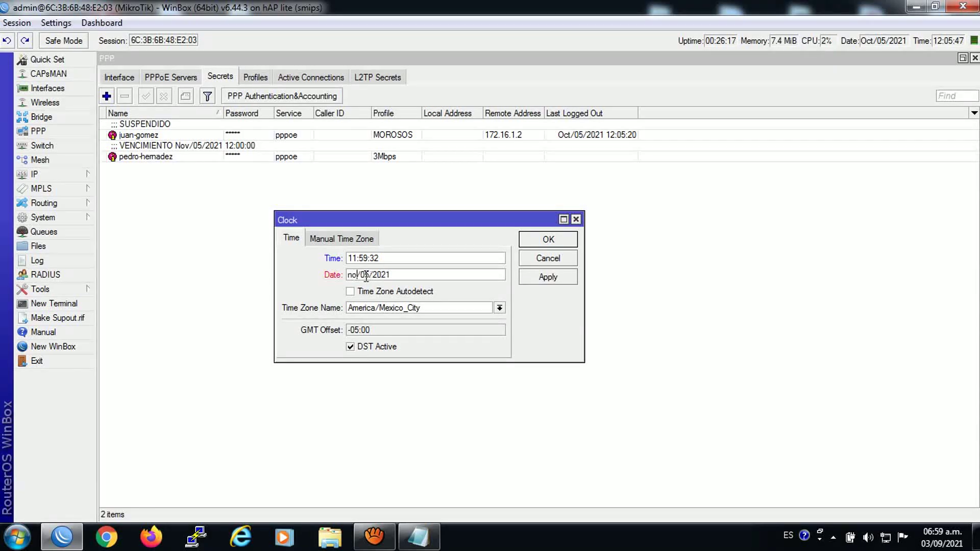
pyautogui.write('v')
pyautogui.click(548, 277)
pyautogui.click(547, 239)
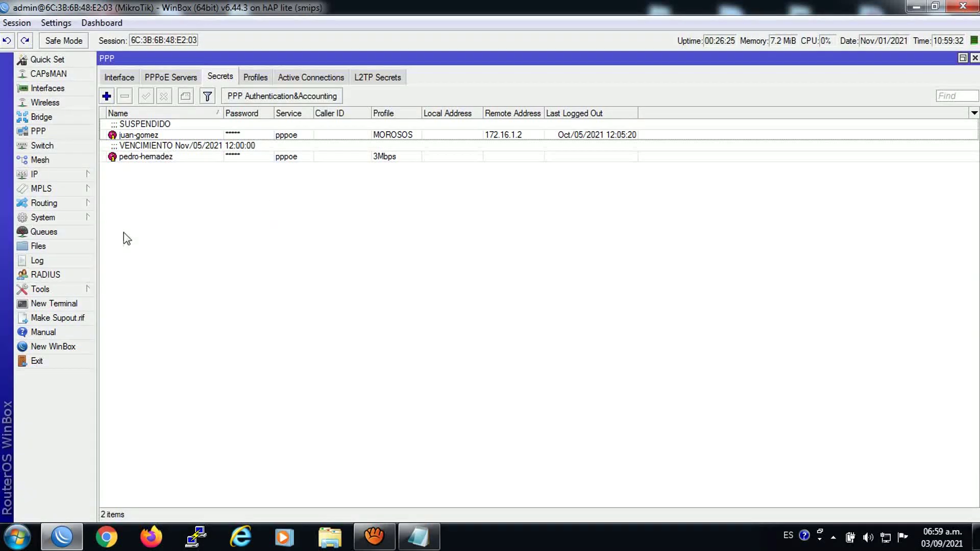
pyautogui.click(43, 217)
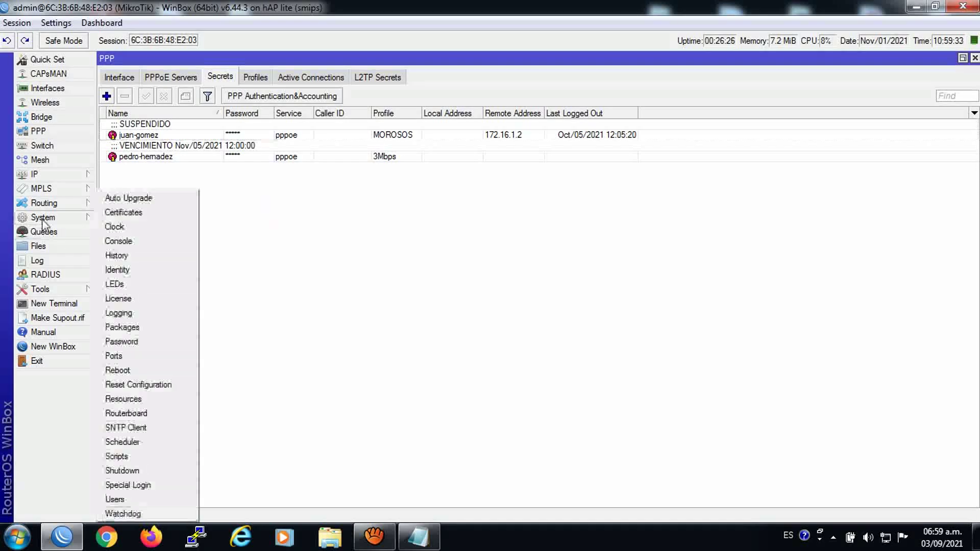
# With the Scheduler list visible, set the router time to 11:59:48 and apply
pyautogui.click(123, 441)
pyautogui.moveTo(295, 210); pyautogui.dragTo(442, 230)
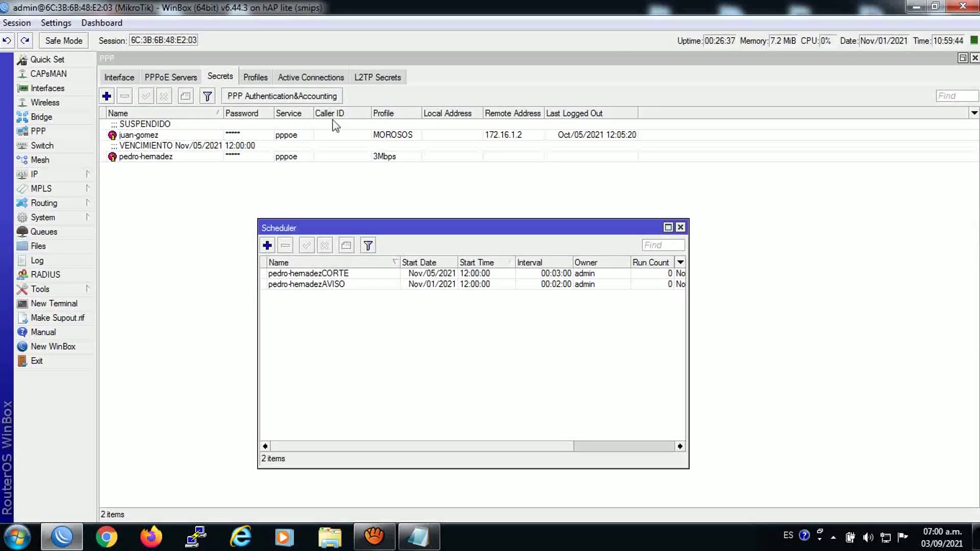
pyautogui.click(45, 217)
pyautogui.click(140, 226)
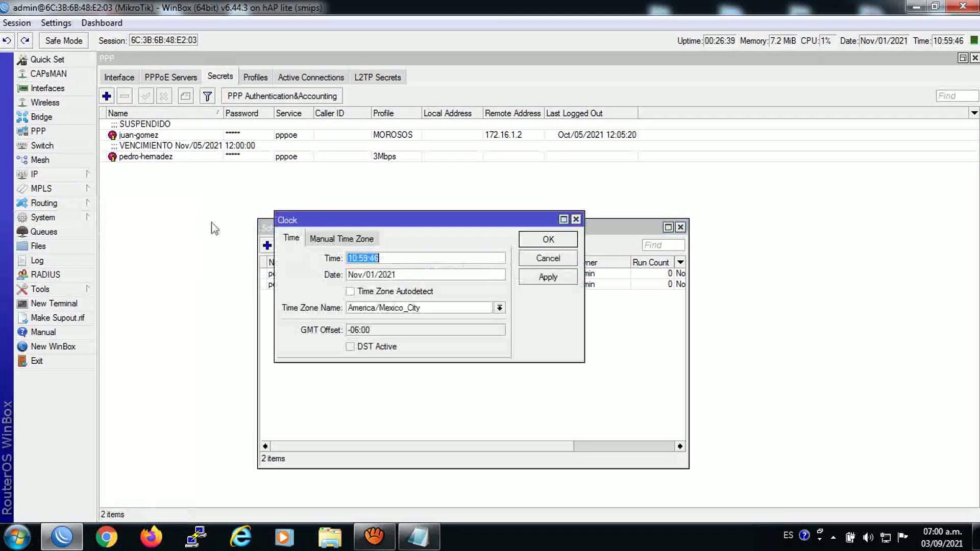
pyautogui.moveTo(358, 259); pyautogui.dragTo(348, 260)
pyautogui.write('11')
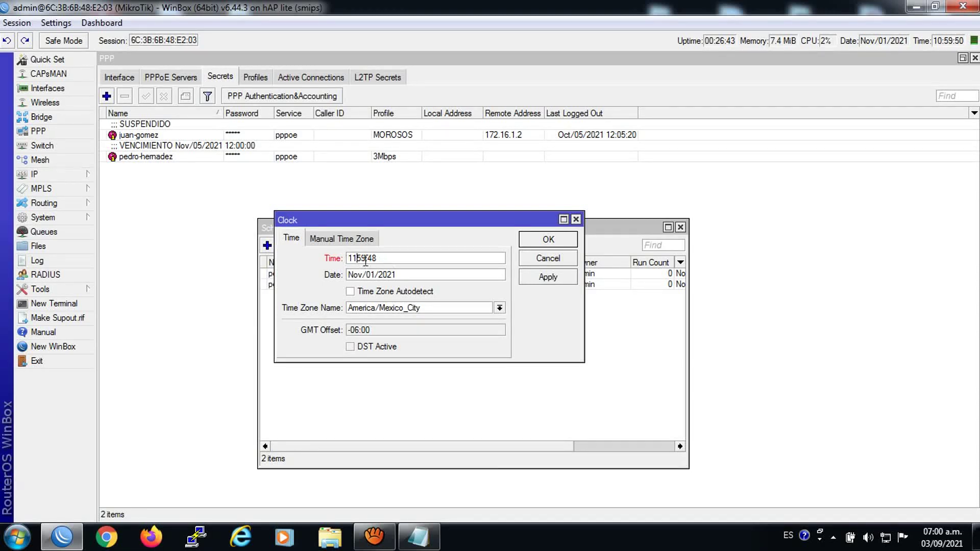
pyautogui.click(547, 278)
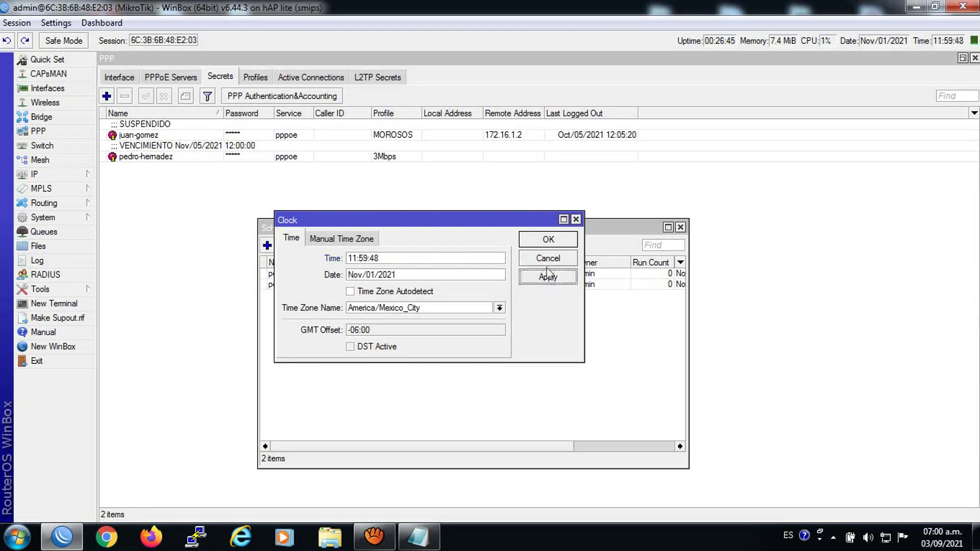
pyautogui.click(546, 241)
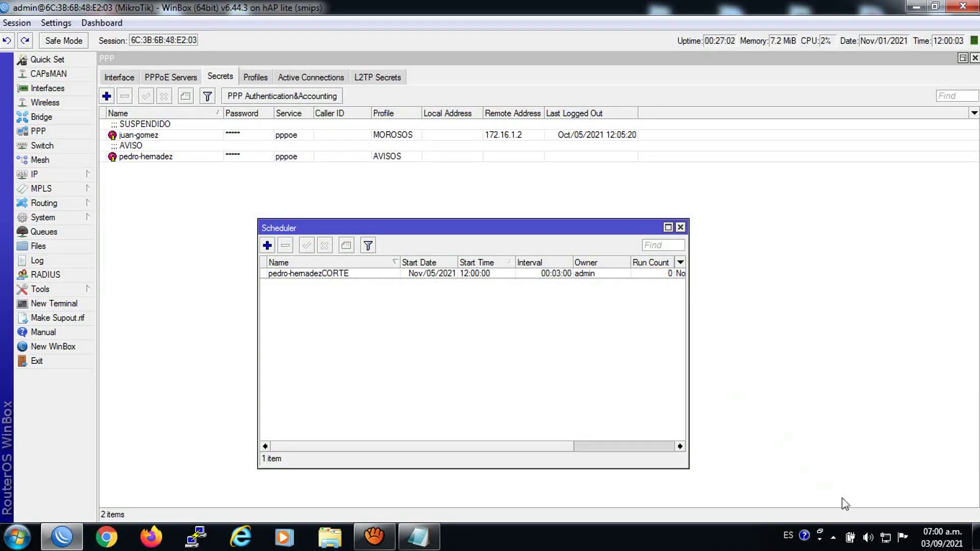
# Try connecting the broadband connection using the new client's username as both user and password
pyautogui.click(885, 537)
pyautogui.click(837, 323)
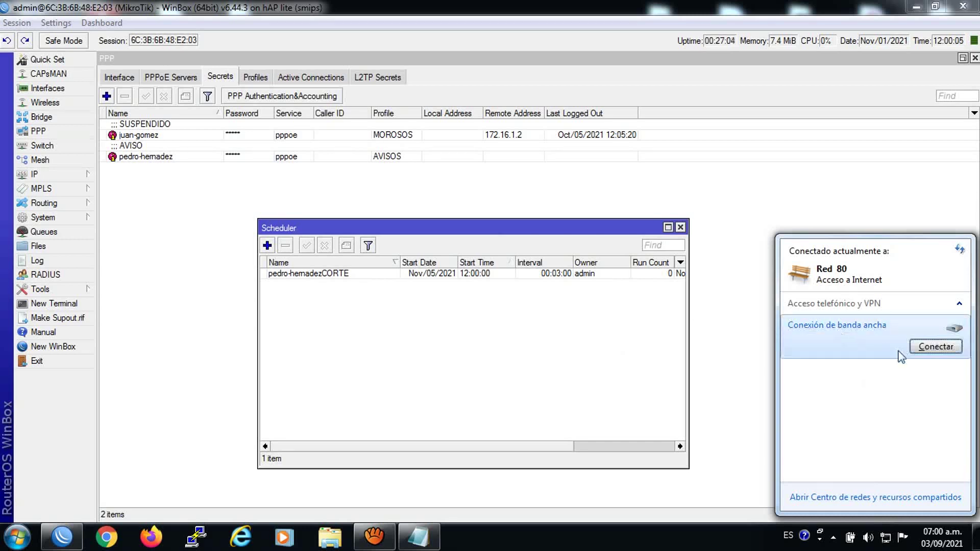
pyautogui.click(925, 351)
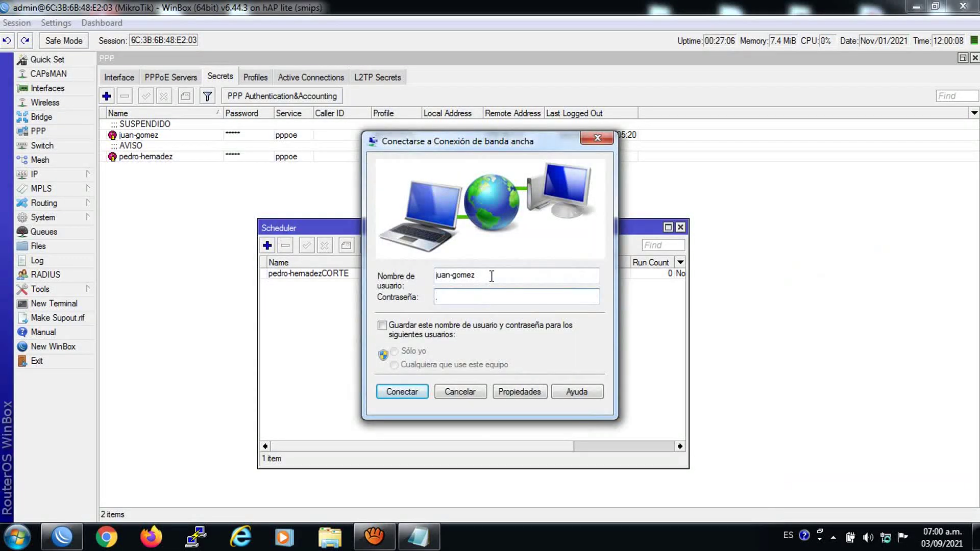
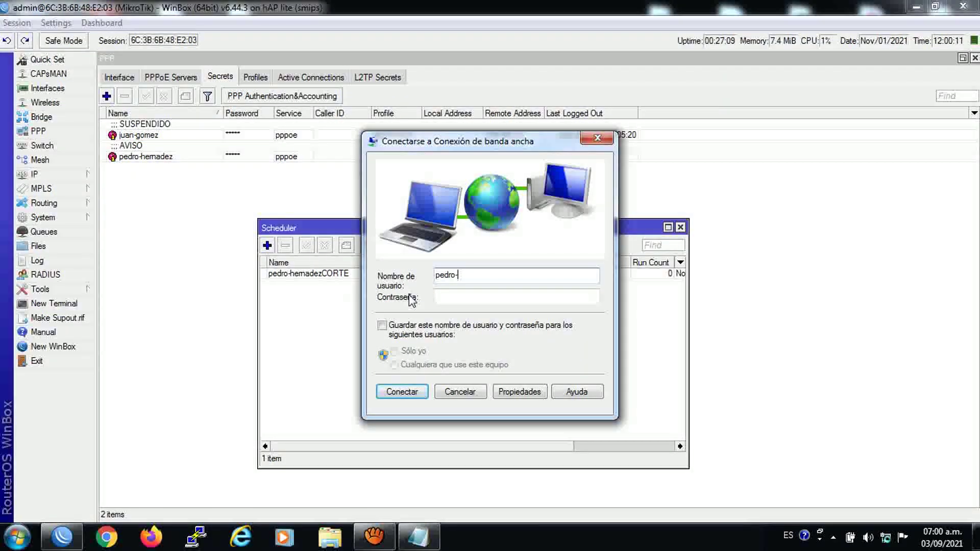
pyautogui.moveTo(517, 275); pyautogui.dragTo(459, 277)
pyautogui.rightClick(459, 277)
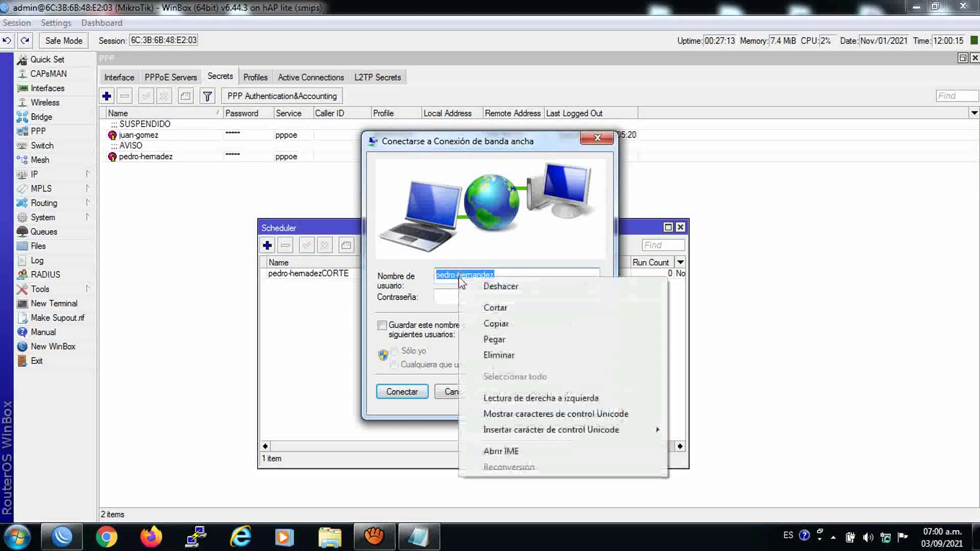
pyautogui.click(495, 324)
pyautogui.click(459, 297)
pyautogui.rightClick(457, 298)
pyautogui.click(492, 360)
pyautogui.click(401, 391)
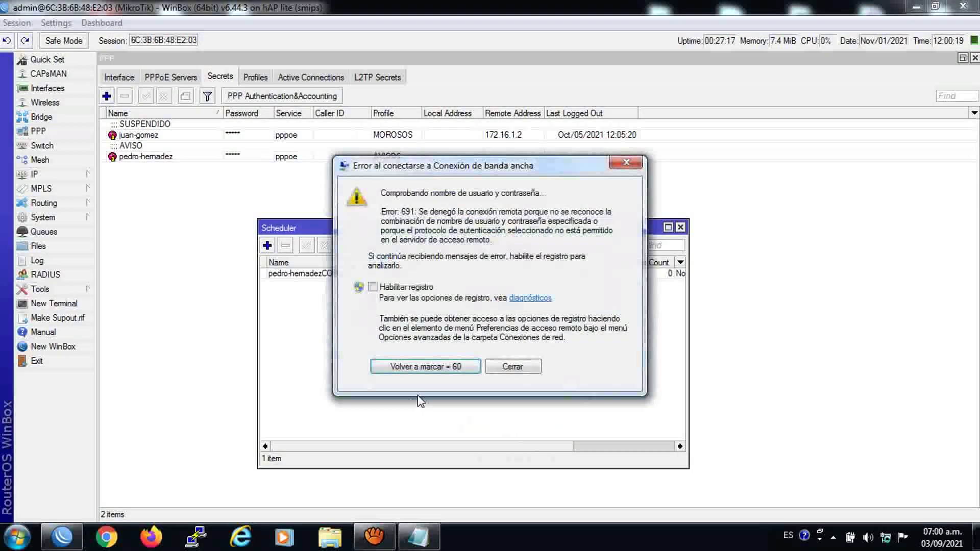
# Dismiss the error 691 and reopen the broadband connection's sign-in prompt
pyautogui.click(510, 373)
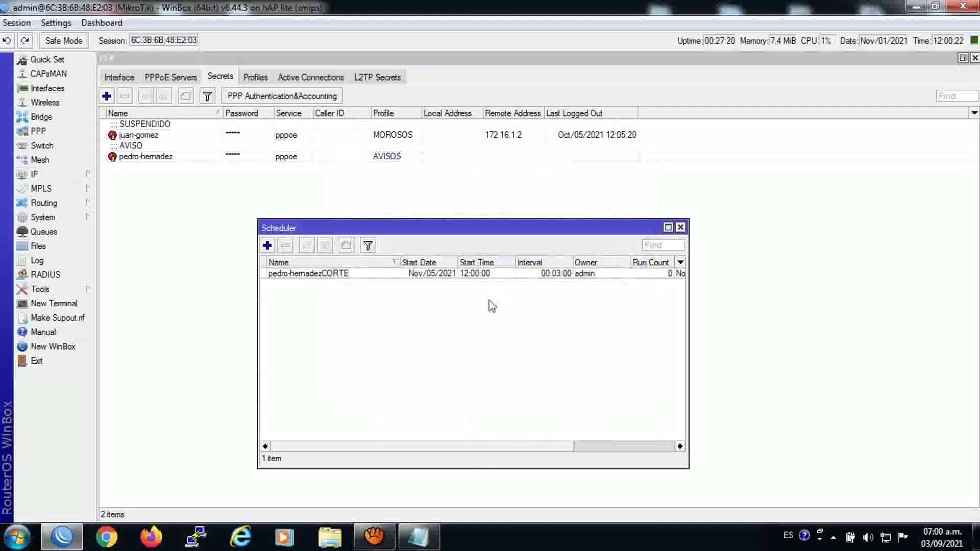
pyautogui.click(885, 538)
pyautogui.click(816, 327)
pyautogui.click(818, 343)
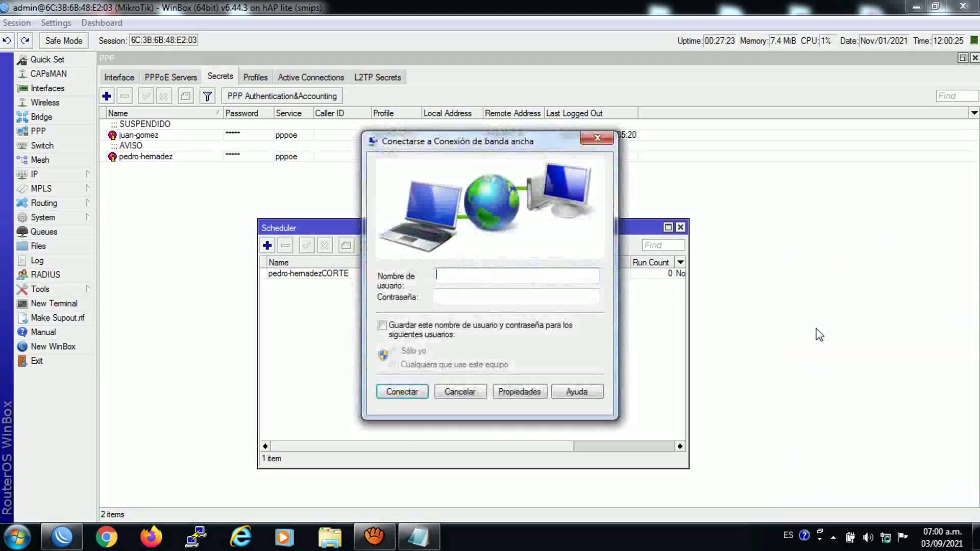
# Copy the client's username from the Notepad notes
pyautogui.click(416, 541)
pyautogui.click(95, 307)
pyautogui.moveTo(95, 307); pyautogui.dragTo(12, 307)
pyautogui.rightClick(13, 306)
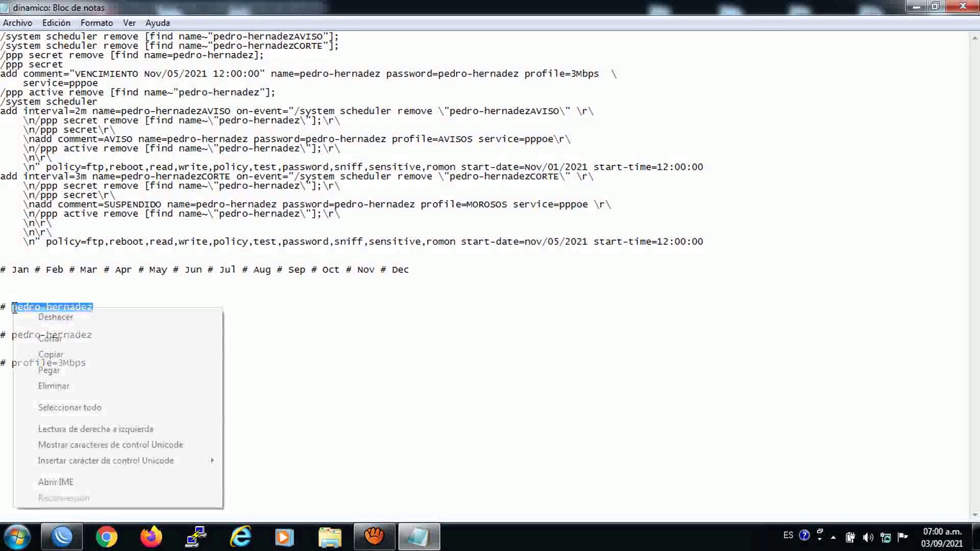
pyautogui.click(57, 354)
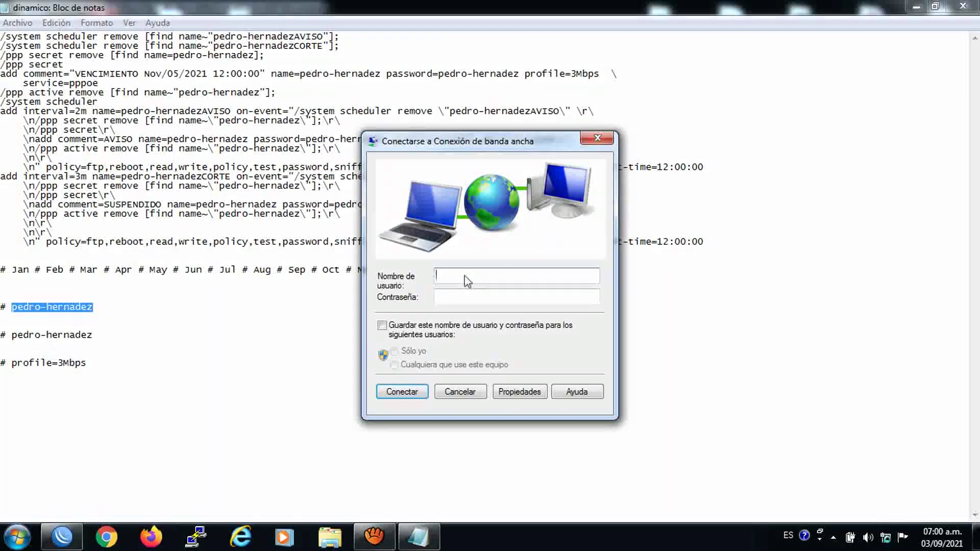
# Paste the username into both broadband login fields, connect, and close WinBox's Scheduler
pyautogui.rightClick(465, 277)
pyautogui.click(500, 338)
pyautogui.rightClick(463, 295)
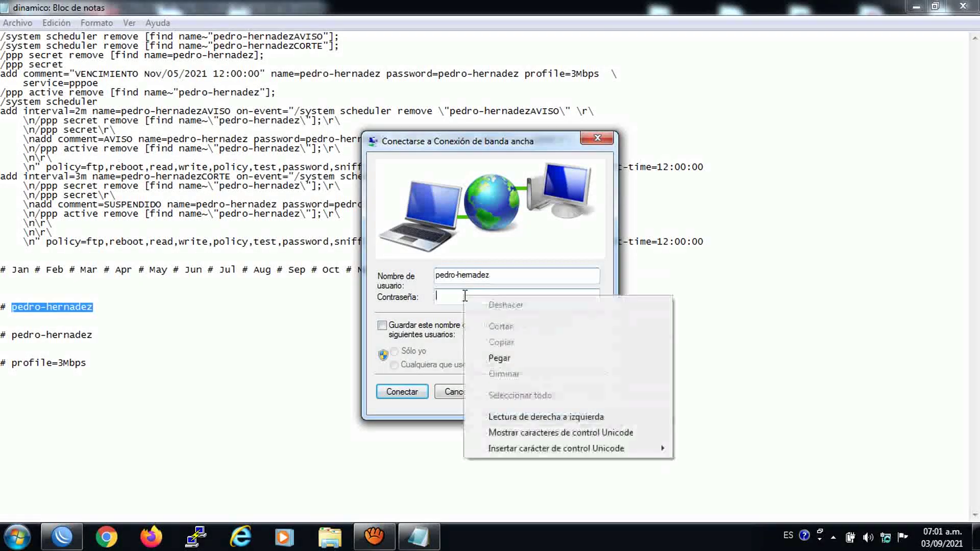
pyautogui.click(499, 358)
pyautogui.click(402, 391)
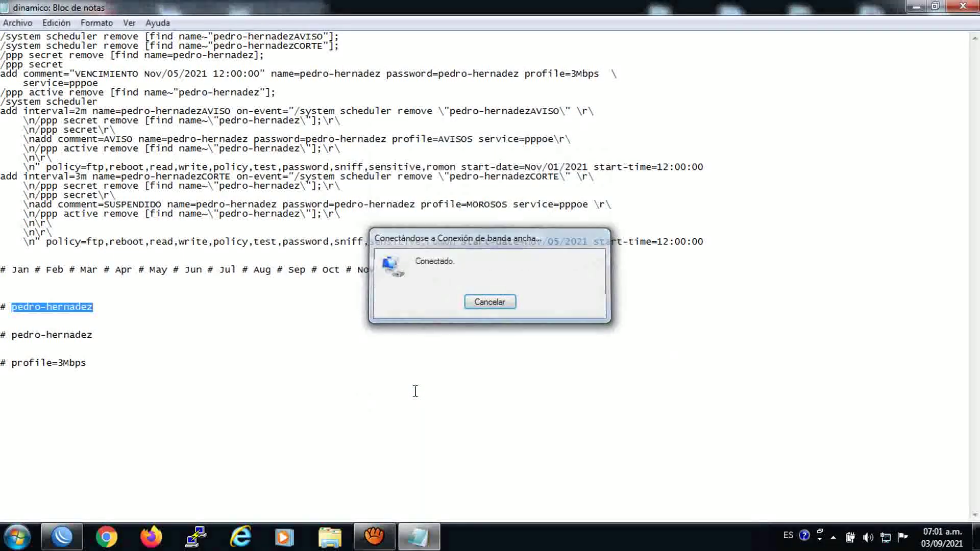
pyautogui.click(62, 536)
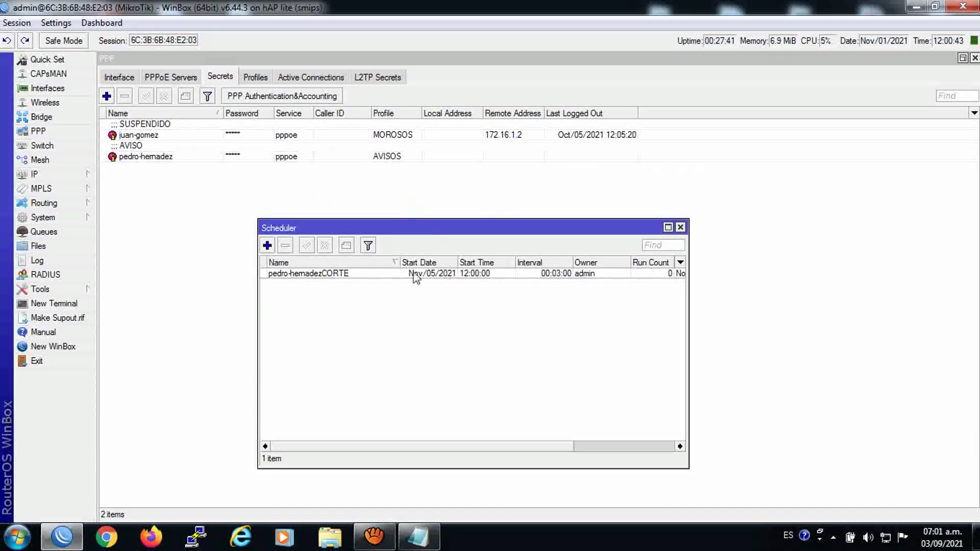
pyautogui.click(680, 227)
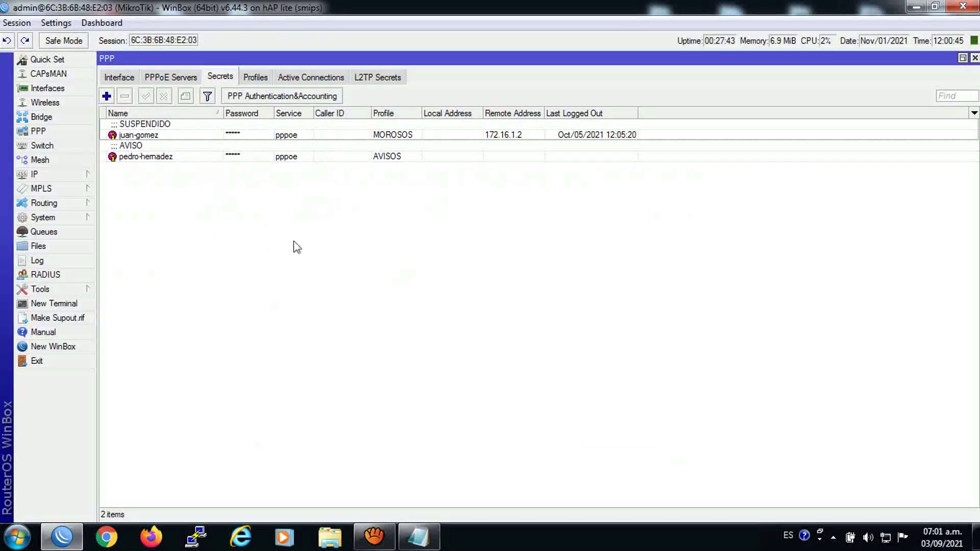
# Launch Chrome on the AIR Wireless bookmark and open nperf in a new tab
pyautogui.click(123, 534)
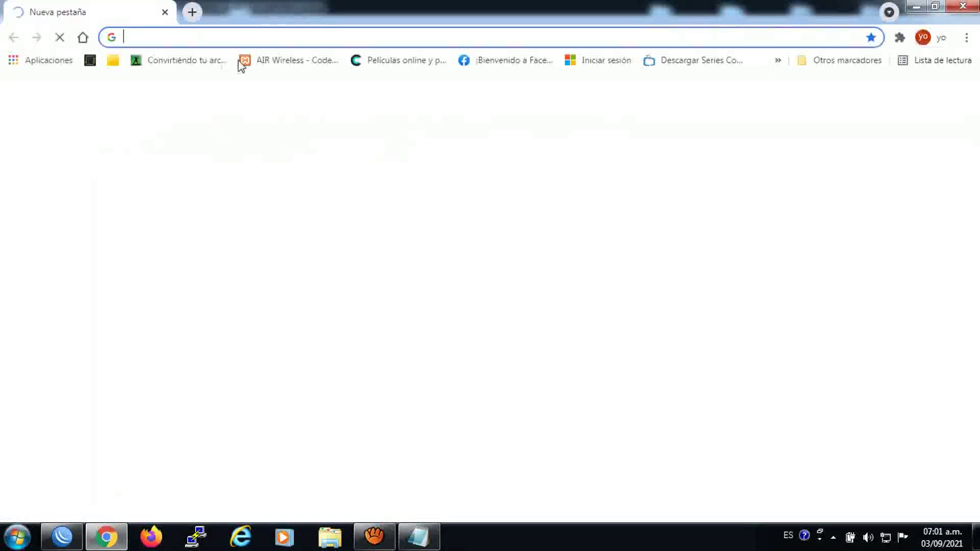
pyautogui.click(284, 61)
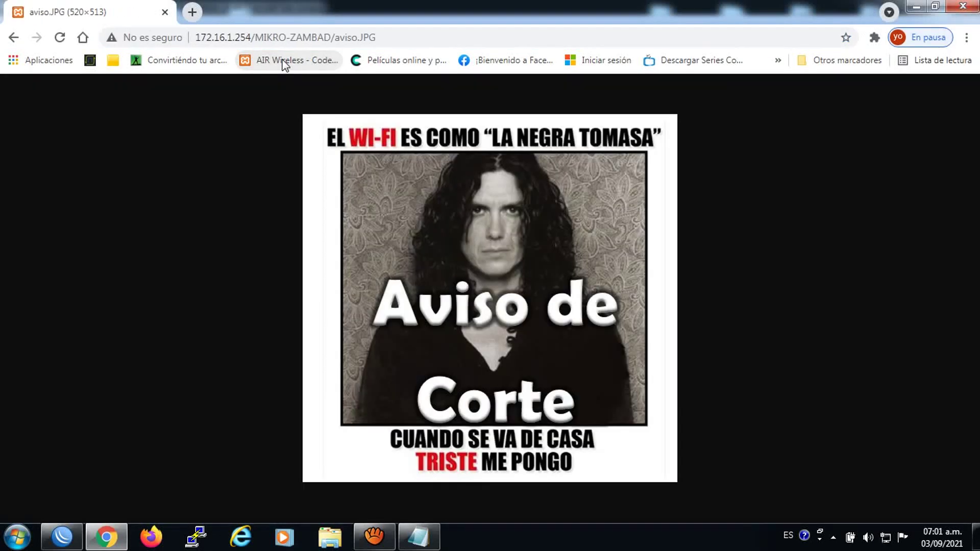
pyautogui.click(192, 12)
pyautogui.click(90, 60)
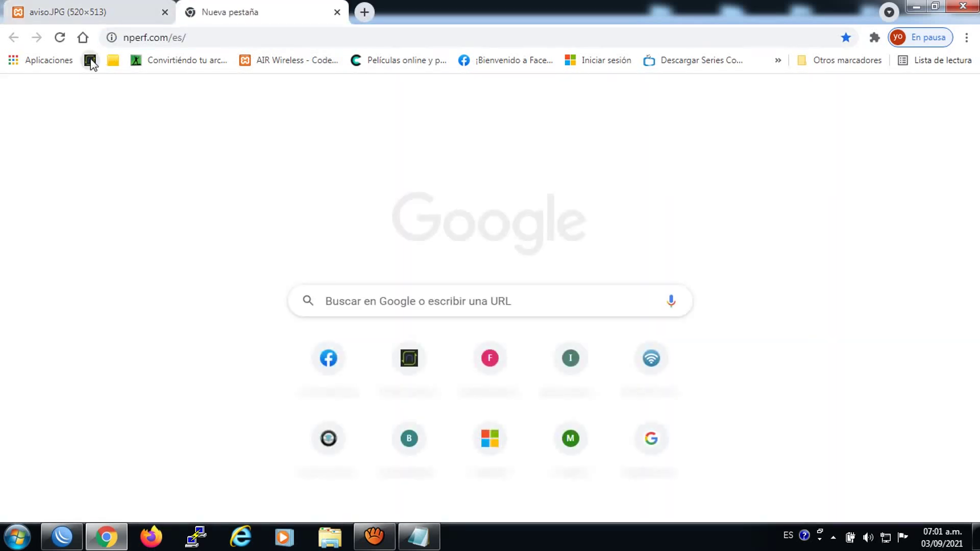
# Open further tabs loading Facebook, the Microsoft sign-in page and nperf again
pyautogui.click(364, 12)
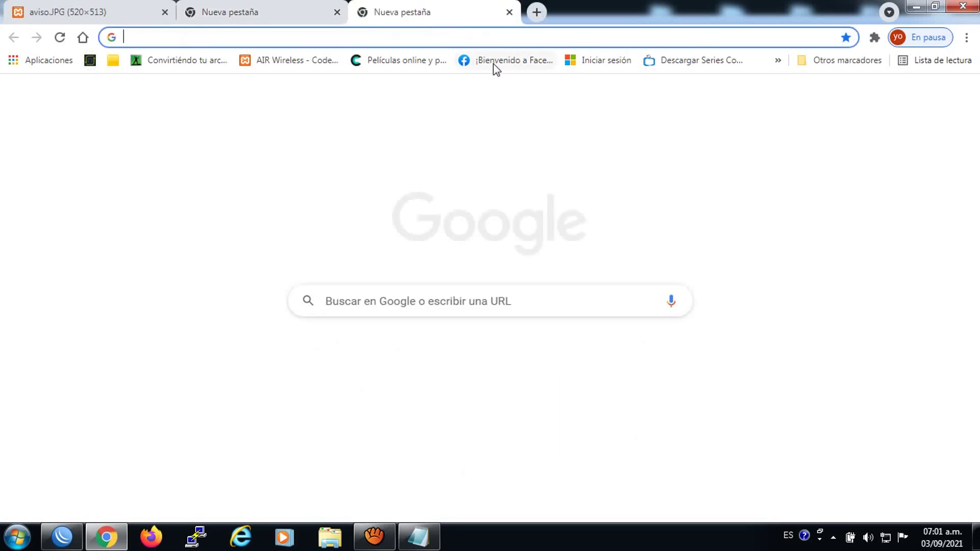
pyautogui.click(493, 64)
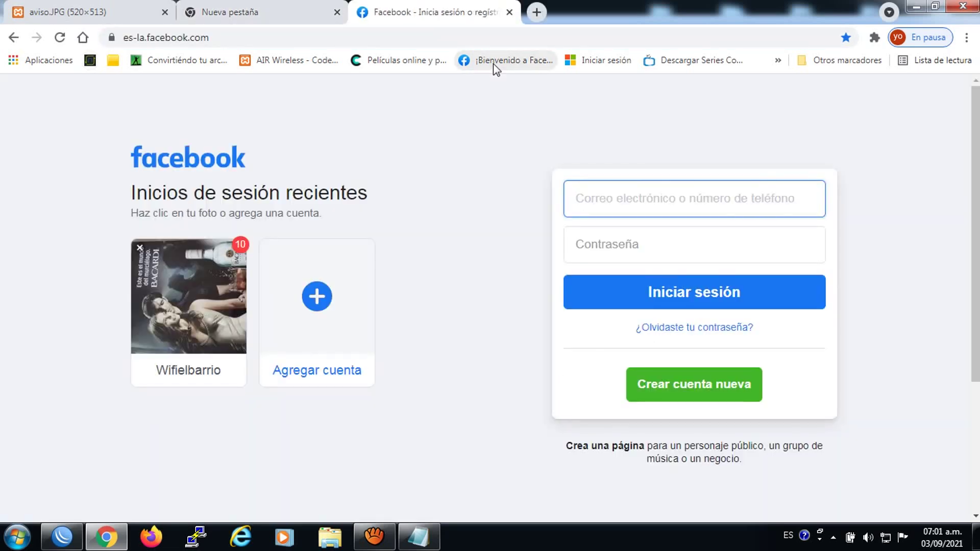
pyautogui.click(536, 12)
pyautogui.click(605, 61)
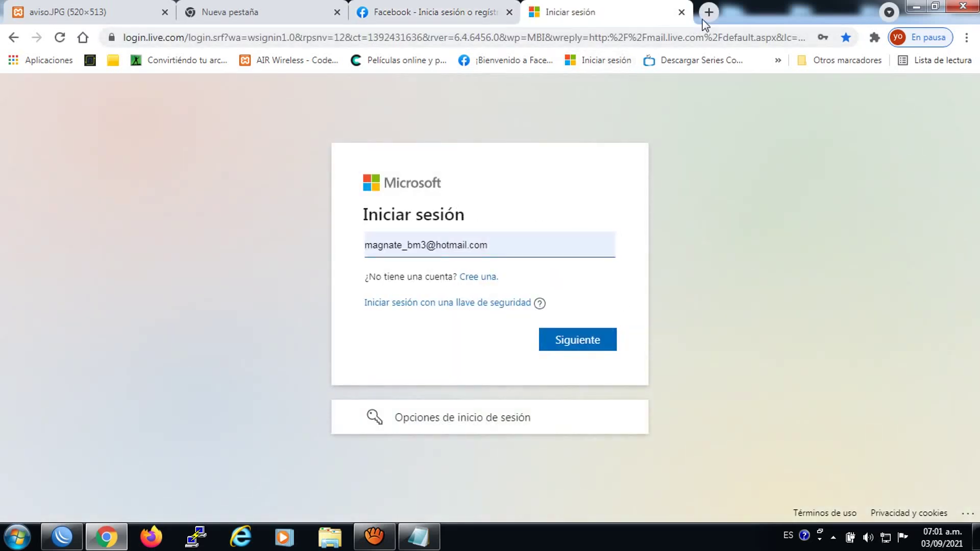
pyautogui.click(707, 15)
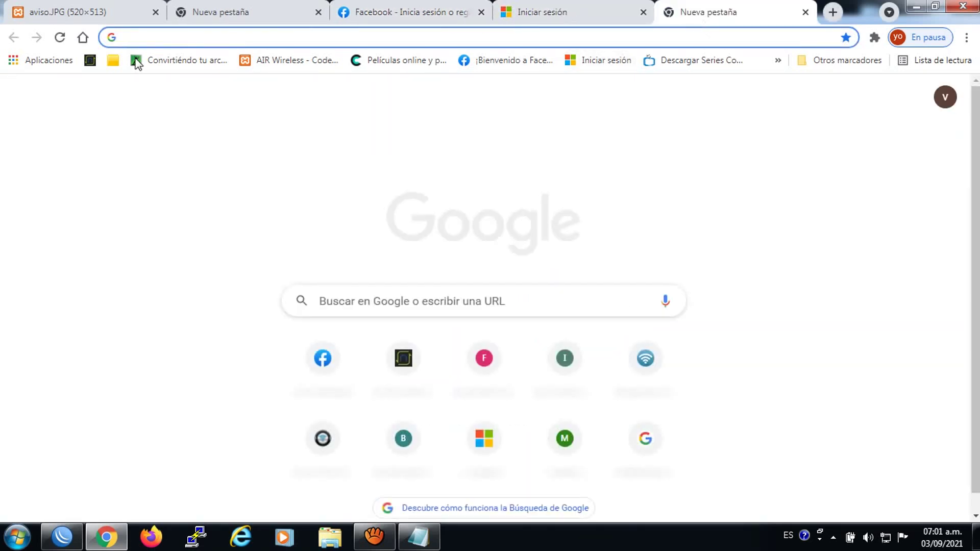
pyautogui.click(91, 60)
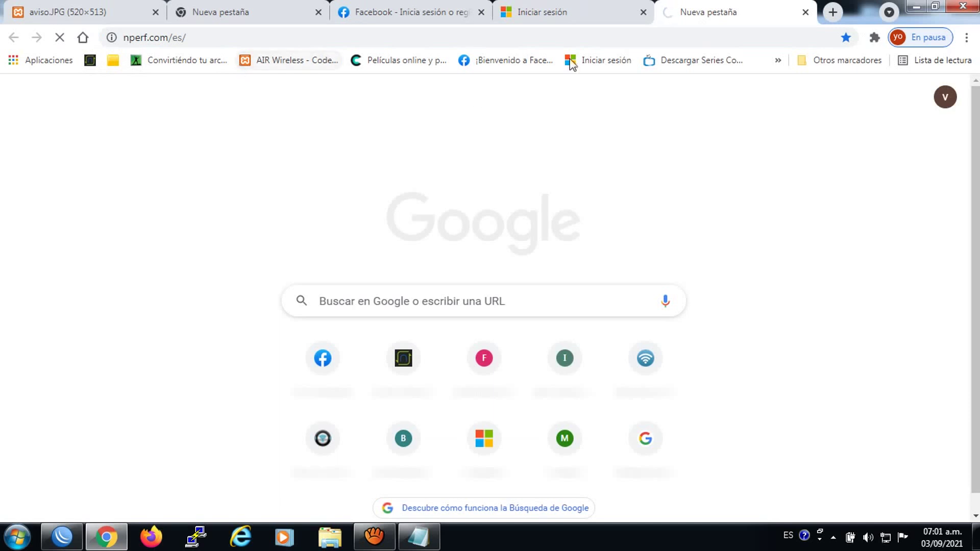
# Check the network connection status in the tray flyout, then return to WinBox
pyautogui.click(886, 537)
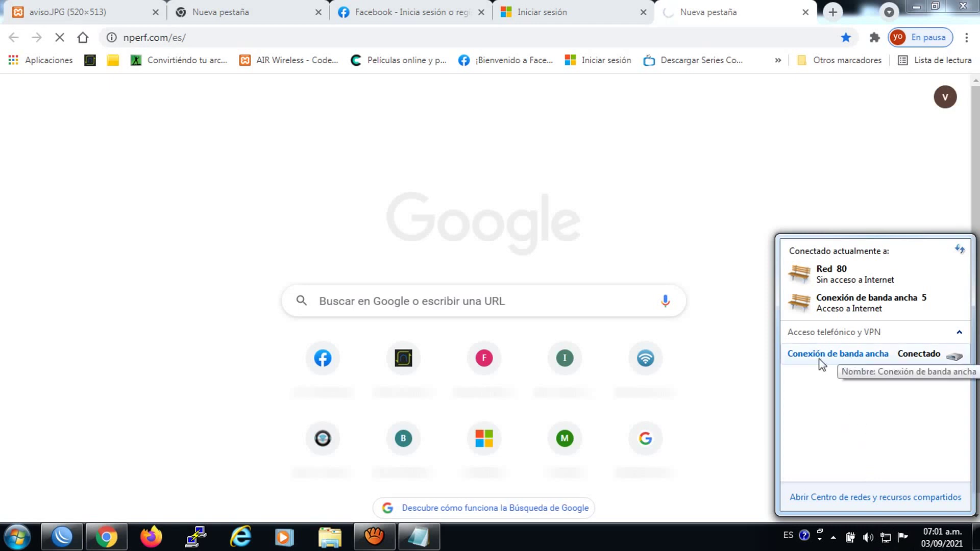
pyautogui.click(685, 6)
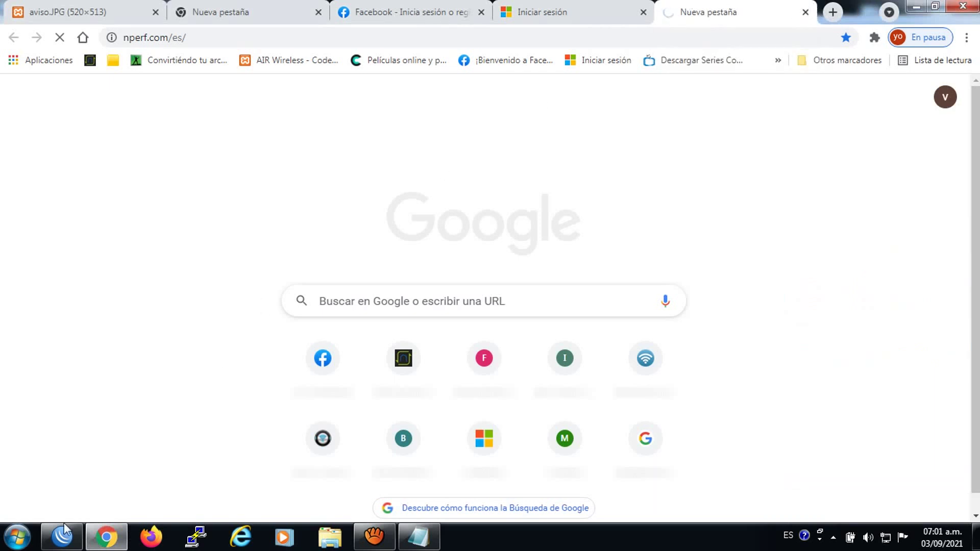
pyautogui.click(64, 533)
# Set the router clock to 11:59:45 on Nov/05/2021, then bring up the Scheduler list
pyautogui.click(76, 217)
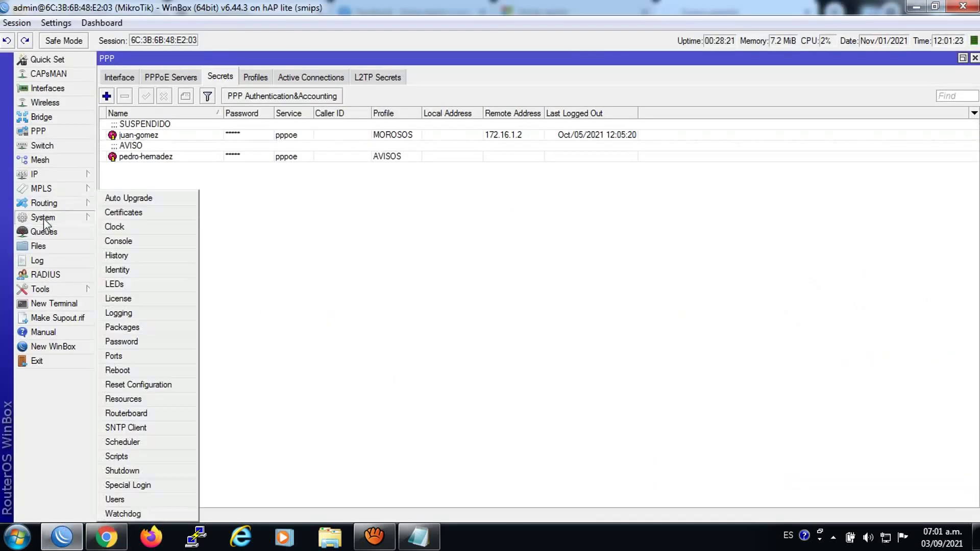
pyautogui.click(128, 228)
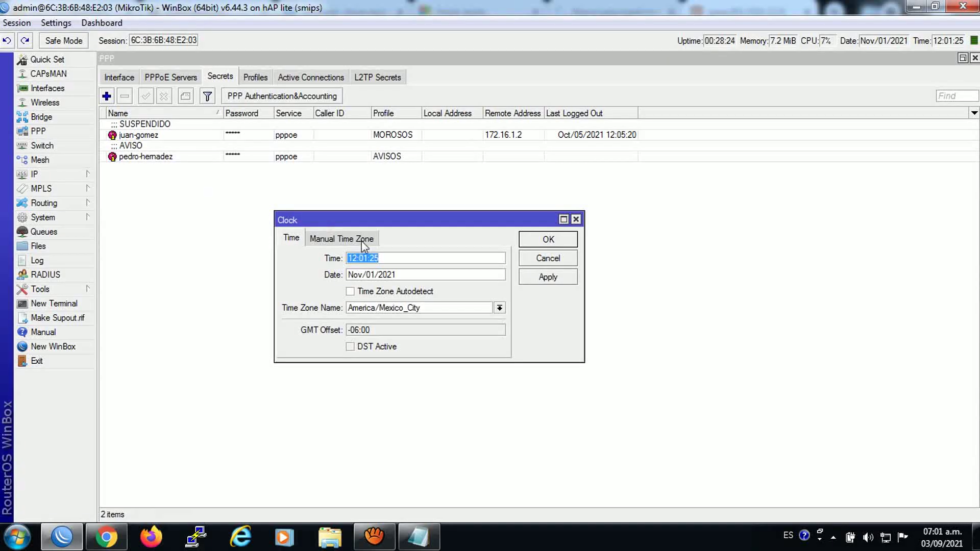
pyautogui.doubleClick(354, 259)
pyautogui.write('11')
pyautogui.click(374, 275)
pyautogui.press('BackSpace')
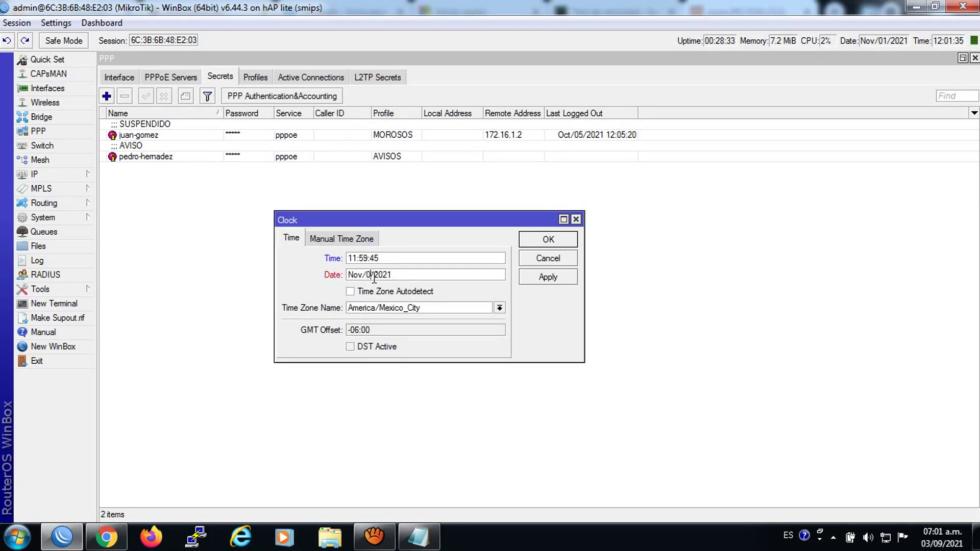
pyautogui.click(535, 275)
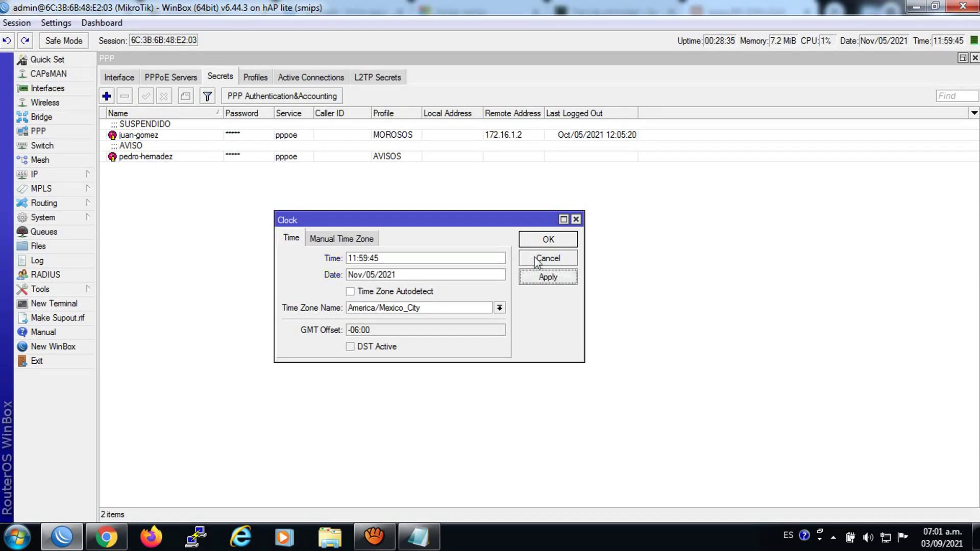
pyautogui.click(537, 241)
pyautogui.click(43, 217)
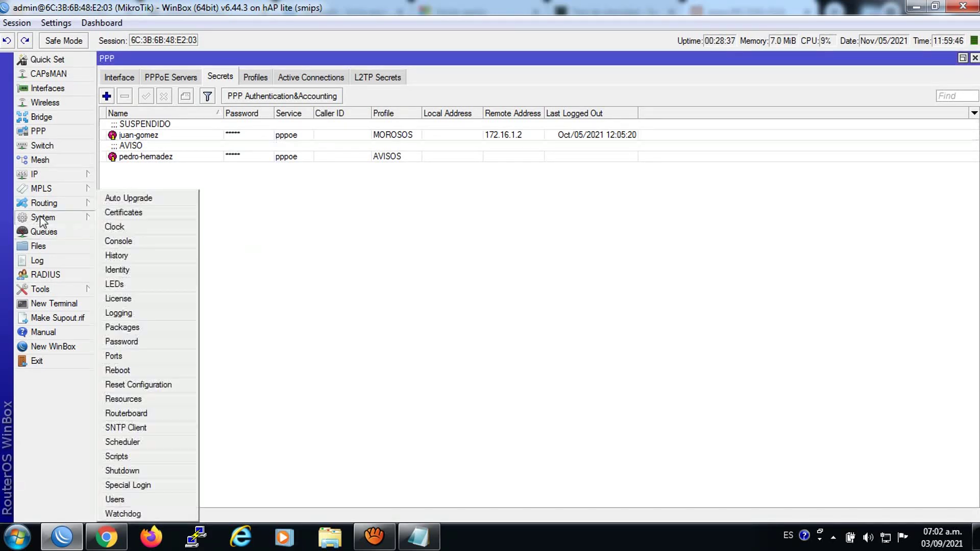
pyautogui.click(122, 442)
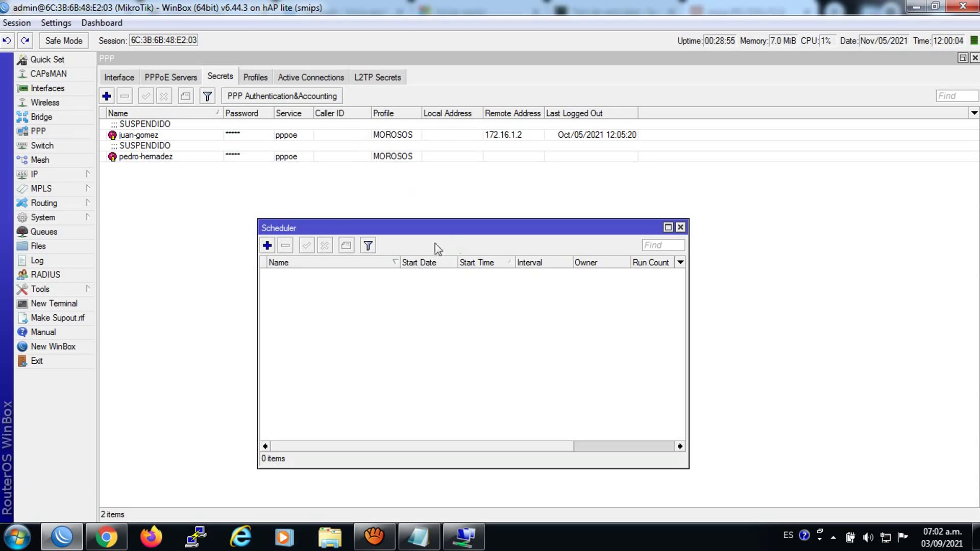
# Paste the client's password into the broadband prompt and reconnect
pyautogui.click(473, 540)
pyautogui.rightClick(453, 297)
pyautogui.click(495, 370)
pyautogui.click(416, 393)
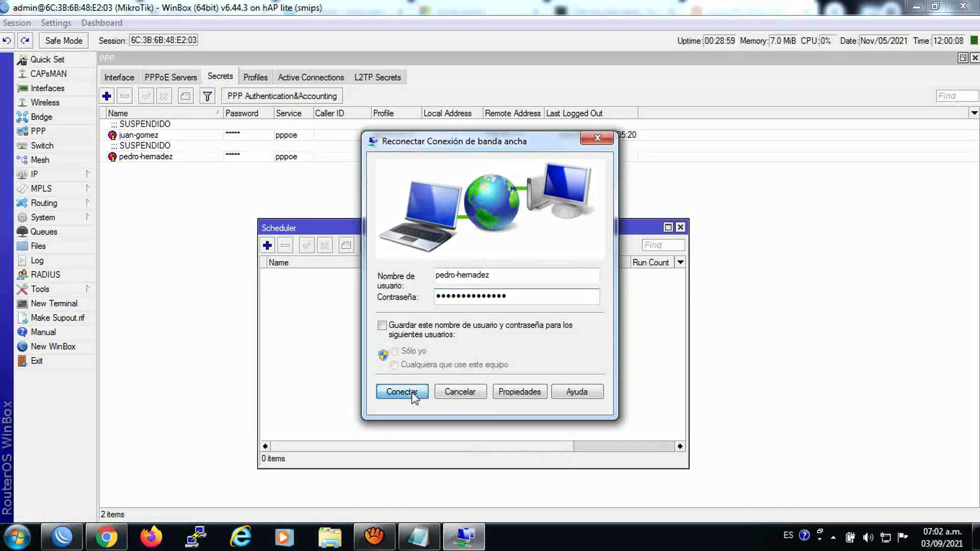
# Restart Chrome and reload the AIR Wireless site to see the suspension
pyautogui.click(117, 534)
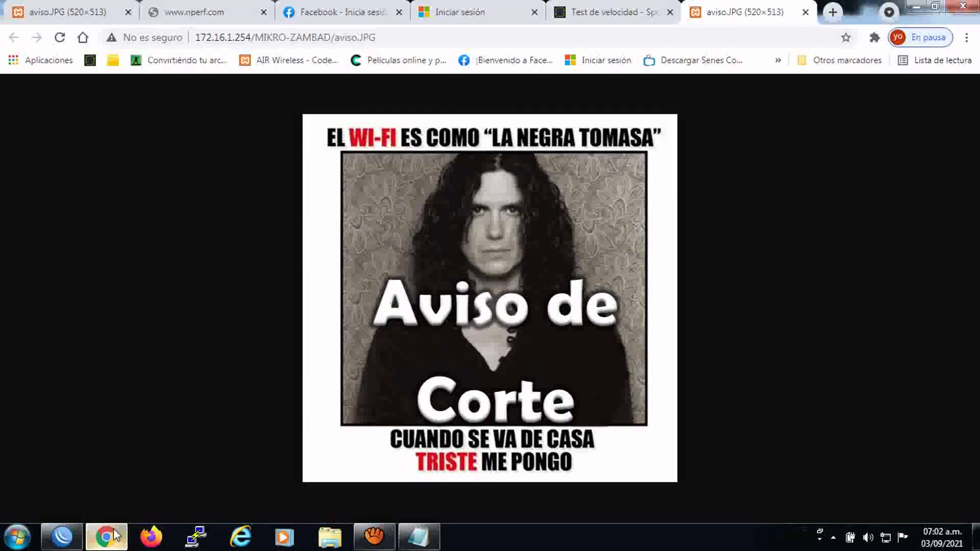
pyautogui.click(962, 7)
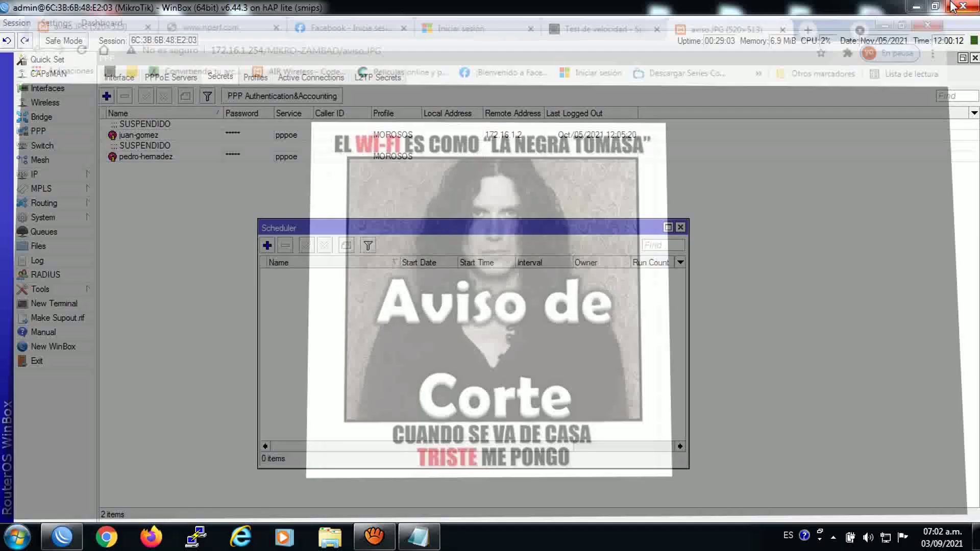
pyautogui.click(117, 533)
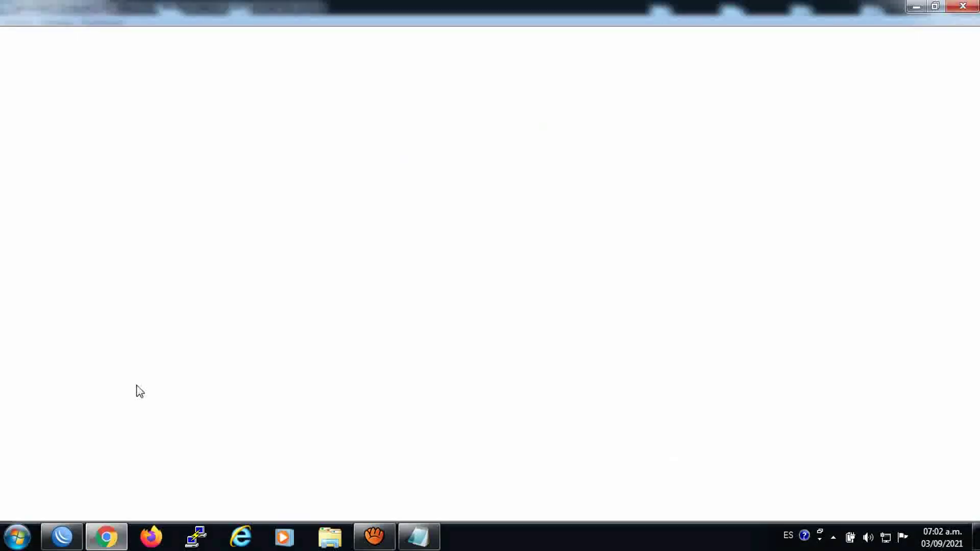
pyautogui.click(316, 62)
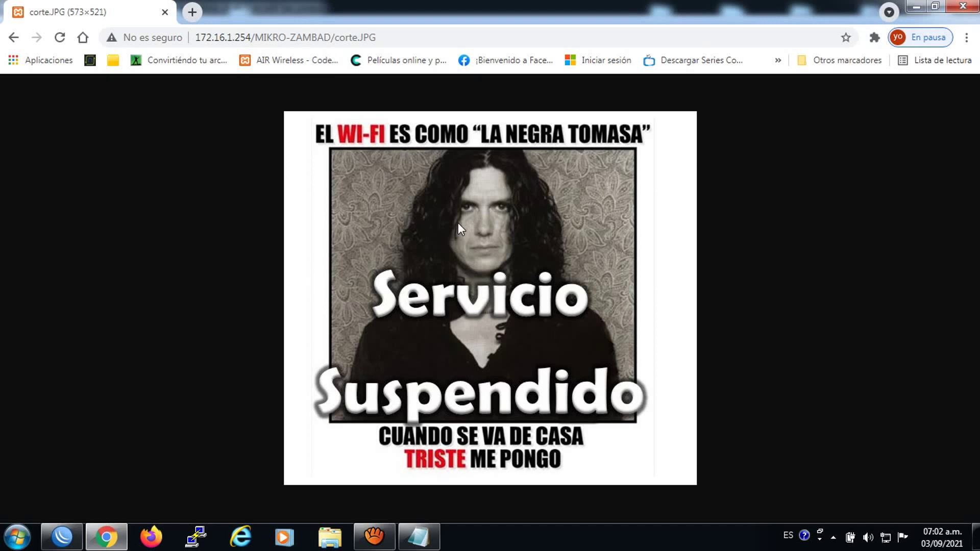
# Open tabs loading Facebook, the Live login page, the series download site and Facebook again
pyautogui.click(192, 12)
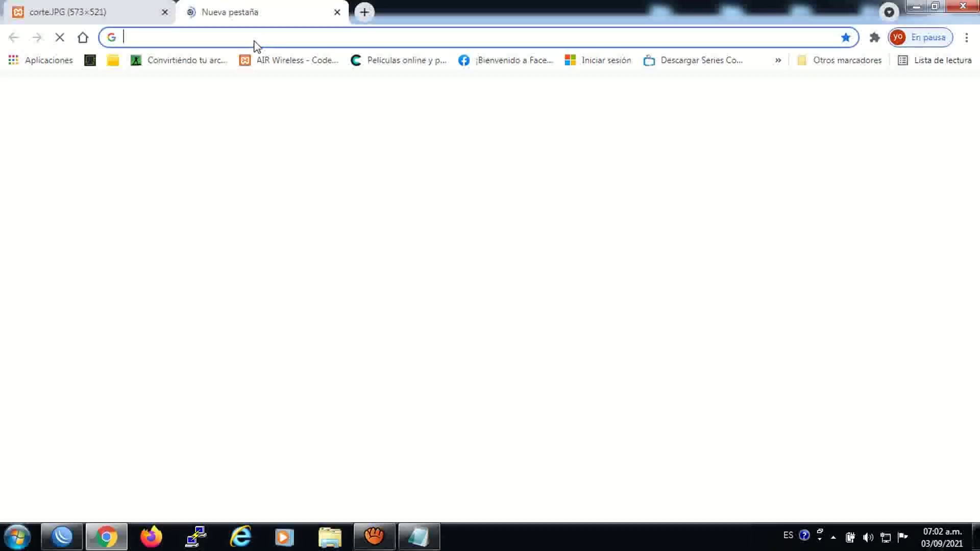
pyautogui.click(485, 61)
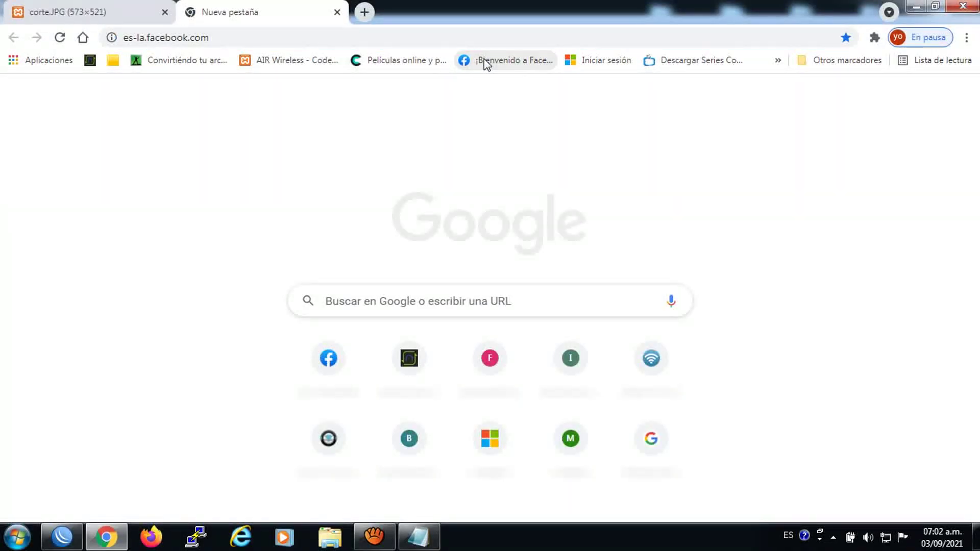
pyautogui.click(364, 12)
pyautogui.click(585, 61)
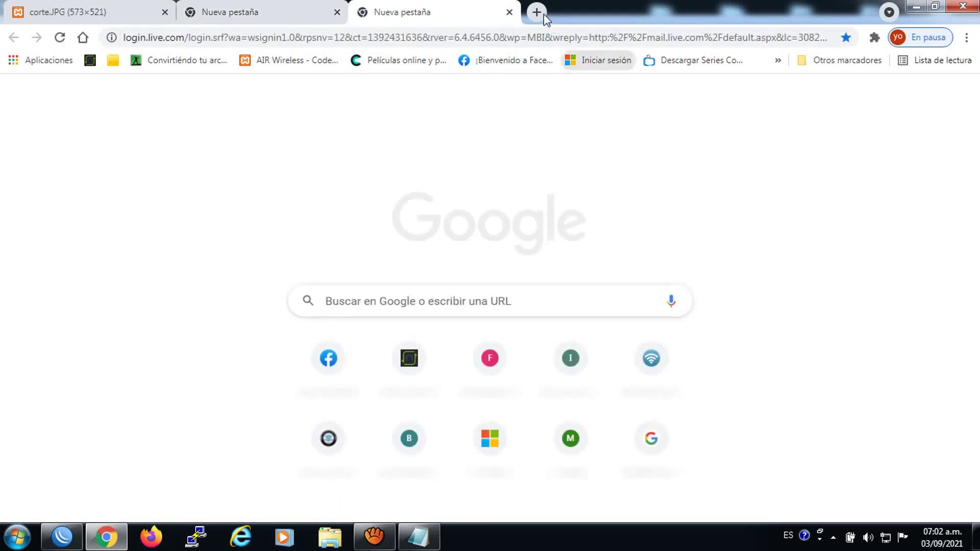
pyautogui.click(536, 12)
pyautogui.click(684, 61)
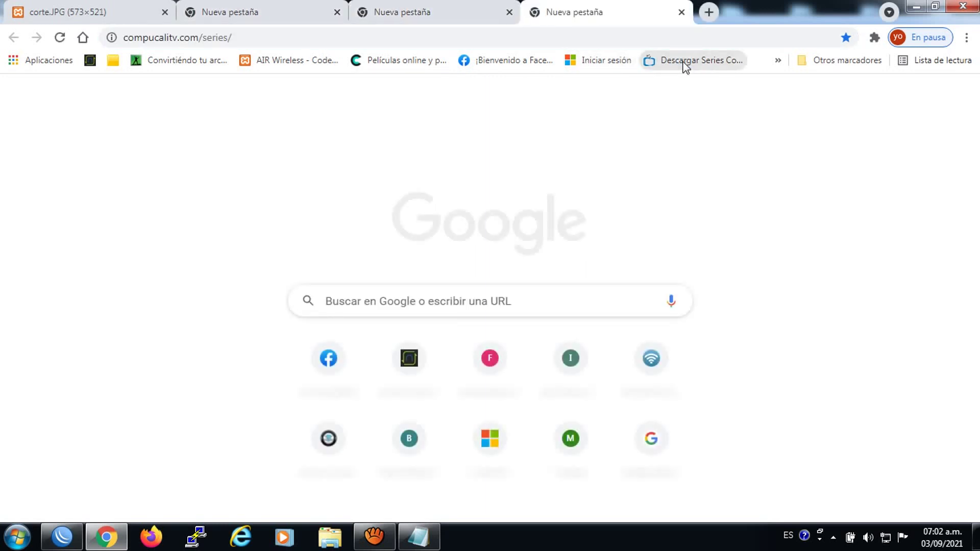
pyautogui.click(710, 11)
pyautogui.click(505, 60)
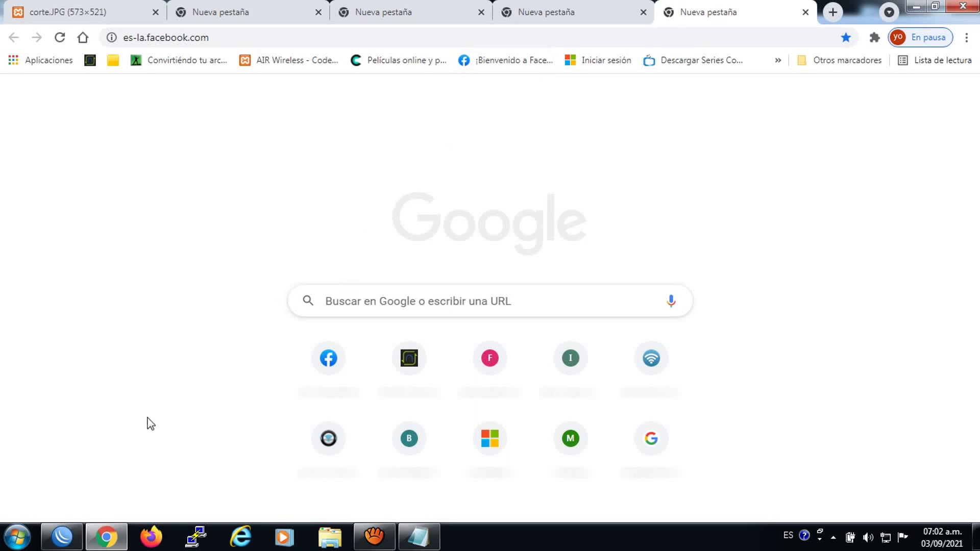
pyautogui.click(62, 537)
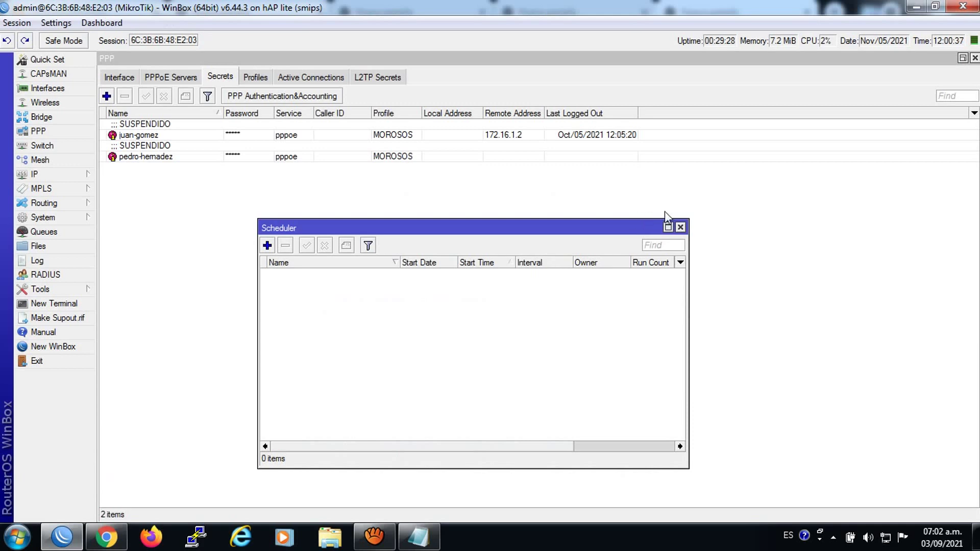
# Close the Scheduler, check the PPP Interface tab for the PPPoE binding, and close PPP
pyautogui.click(681, 227)
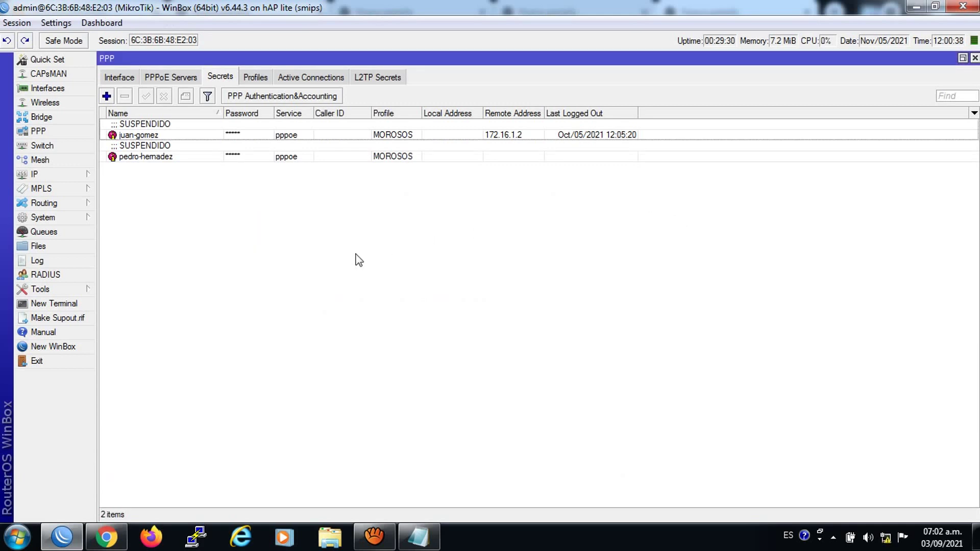
pyautogui.click(169, 78)
pyautogui.click(121, 77)
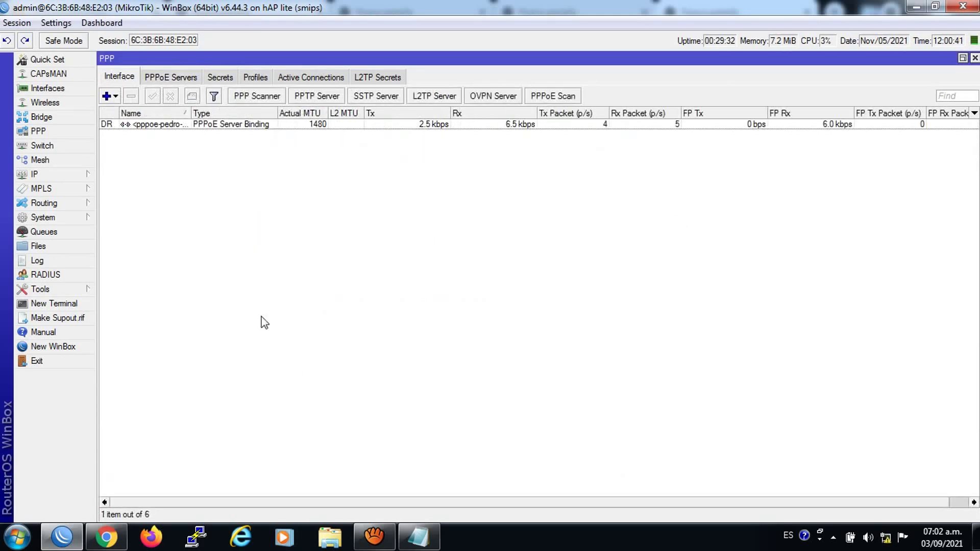
pyautogui.click(974, 58)
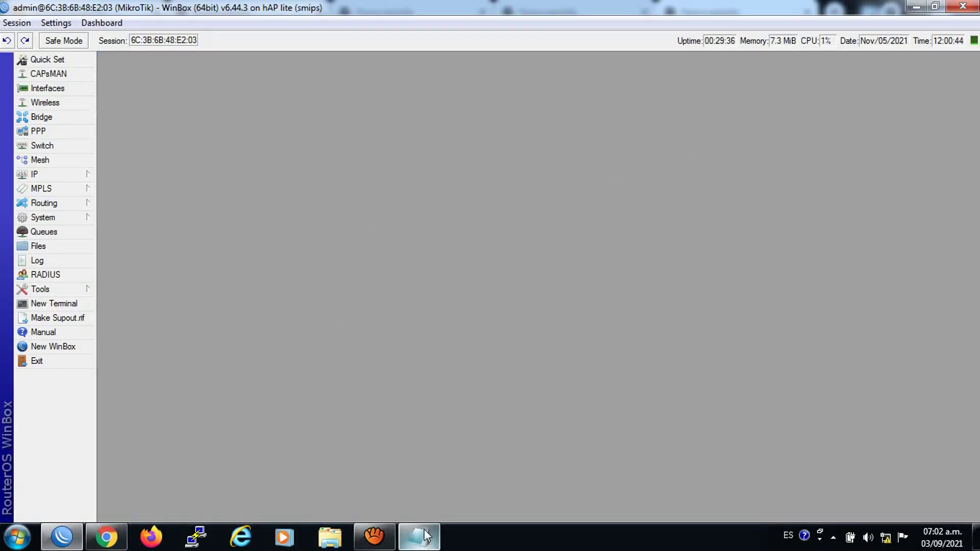
# Close the dinamico Notepad window without saving changes
pyautogui.click(419, 535)
pyautogui.rightClick(418, 536)
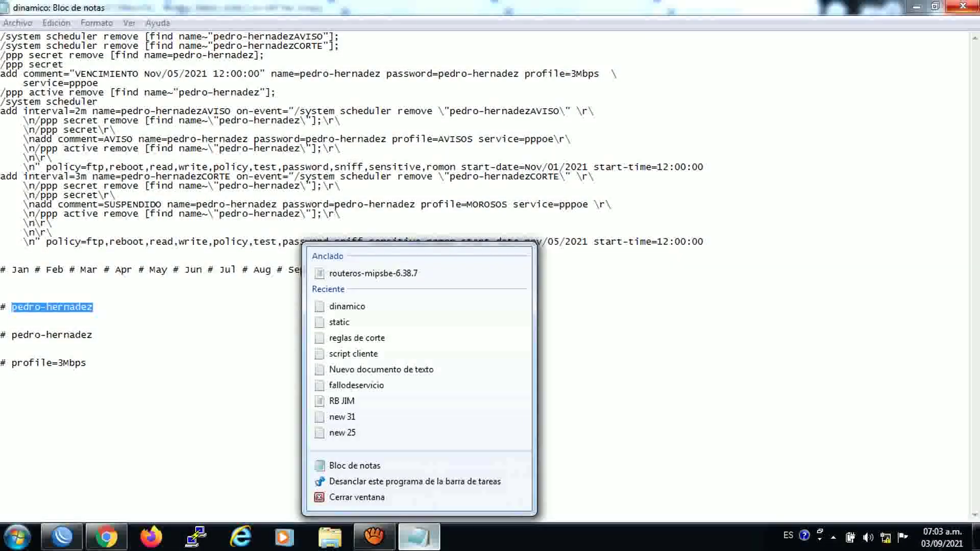
pyautogui.click(357, 497)
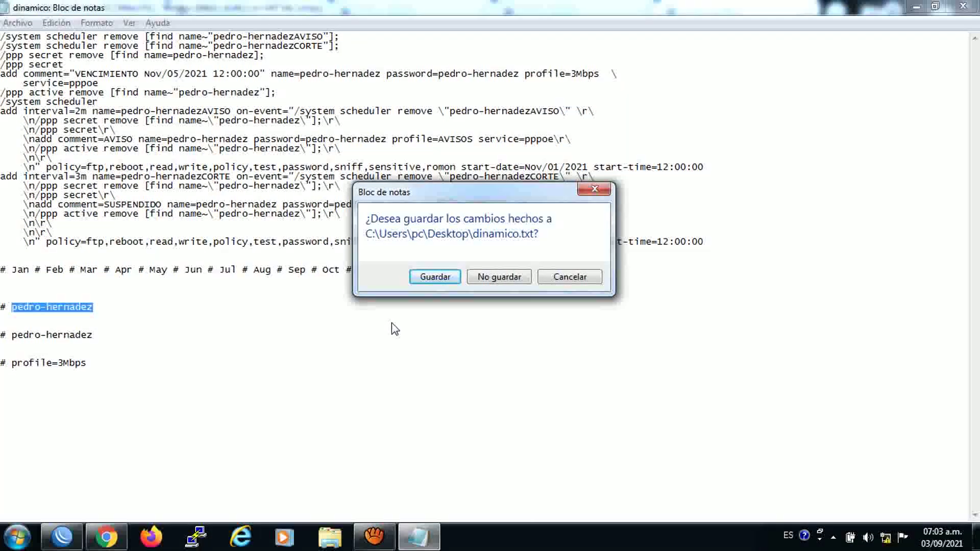
pyautogui.click(487, 280)
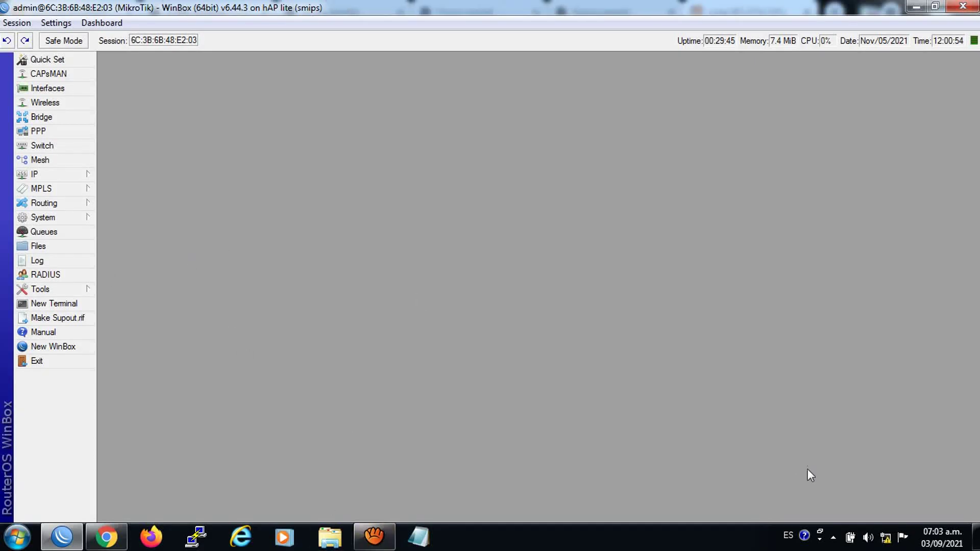
# Disconnect the broadband PPPoE connection from the tray network list
pyautogui.click(886, 538)
pyautogui.click(849, 354)
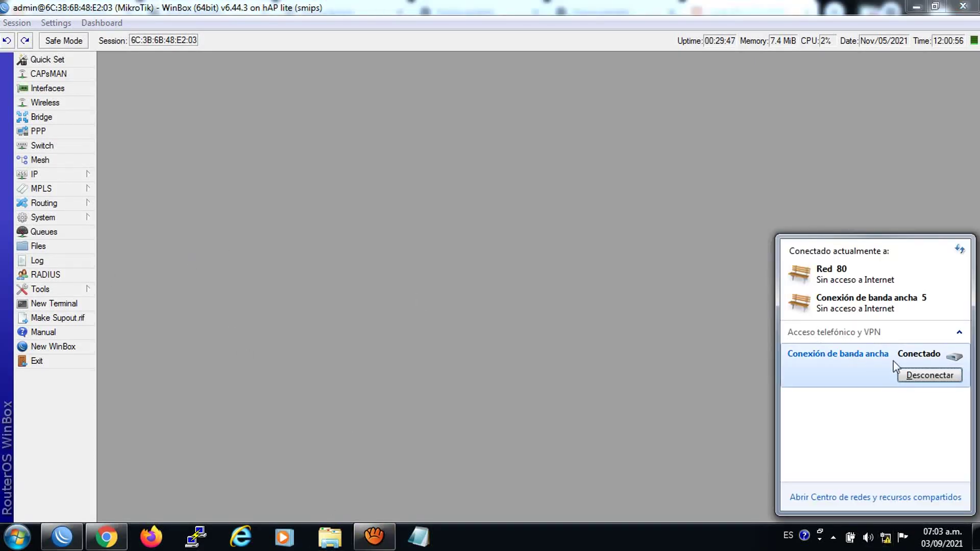
pyautogui.click(916, 376)
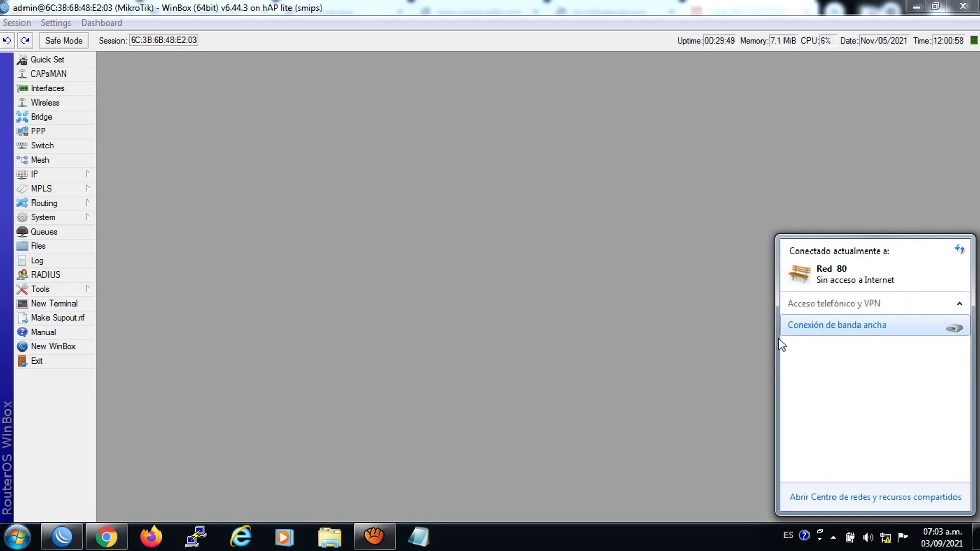
pyautogui.click(110, 544)
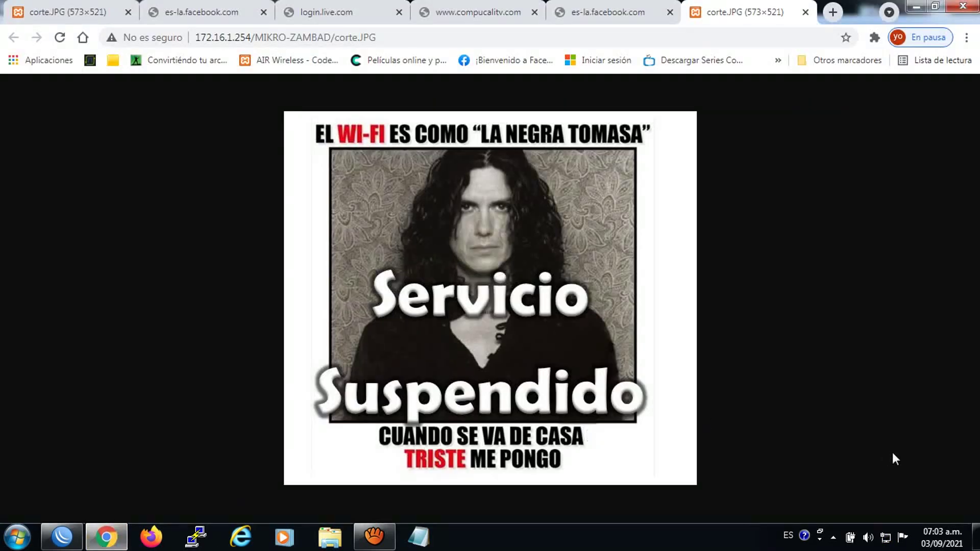
# Inspect the local area connection's TCP/IPv4 settings via Network and Sharing Center
pyautogui.click(886, 545)
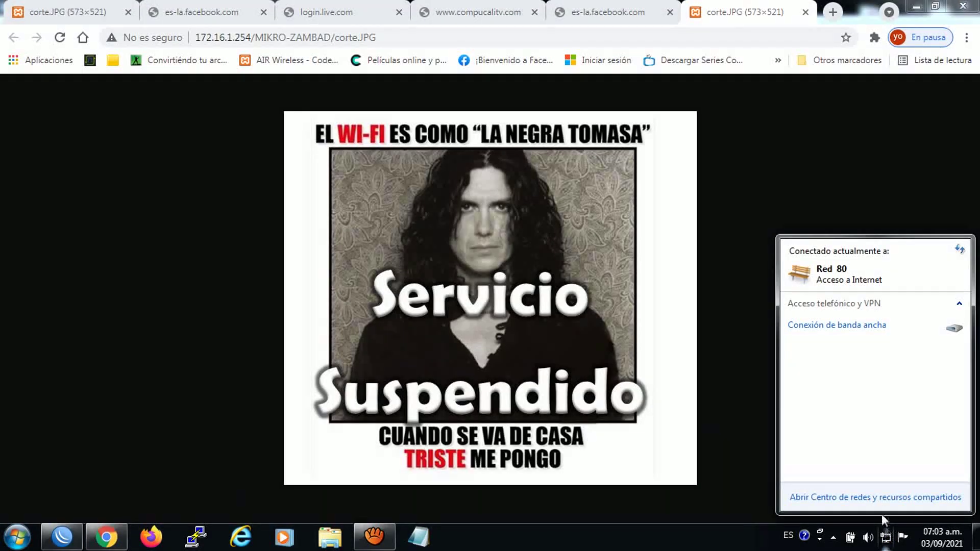
pyautogui.click(875, 497)
pyautogui.click(296, 176)
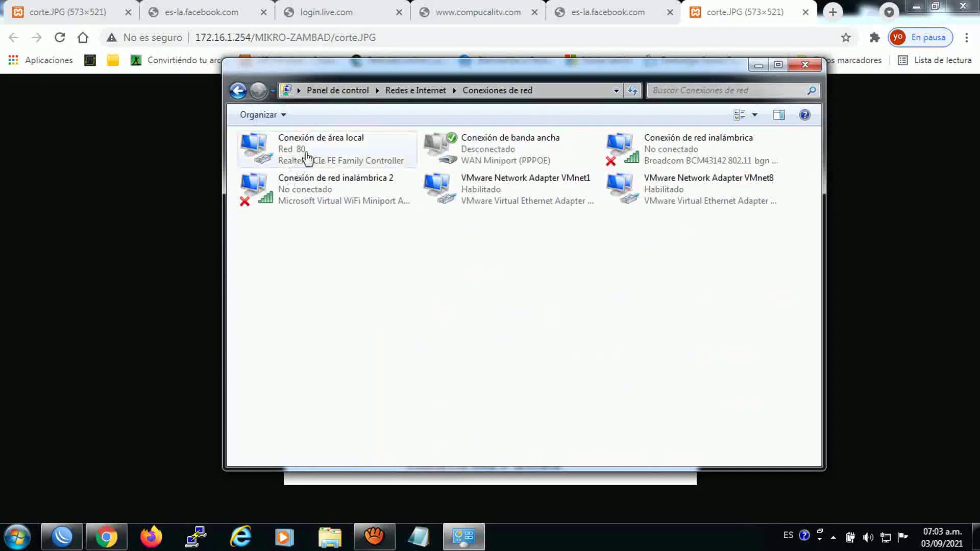
pyautogui.rightClick(313, 149)
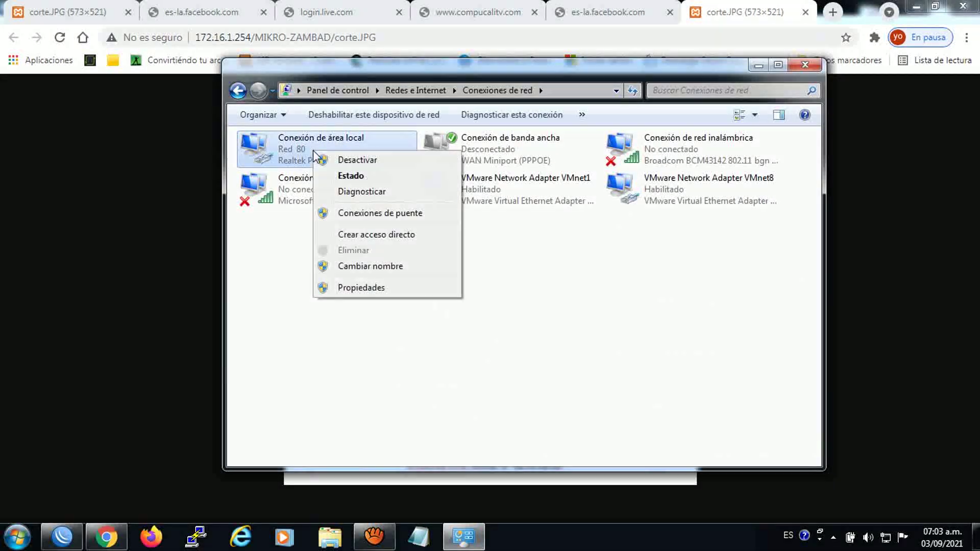
pyautogui.click(360, 287)
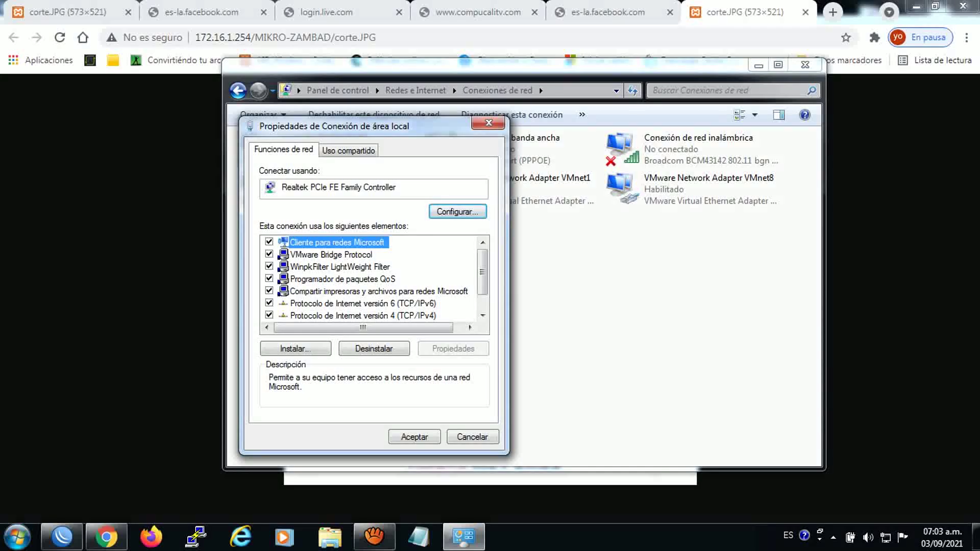
pyautogui.click(363, 315)
pyautogui.click(453, 349)
pyautogui.click(541, 177)
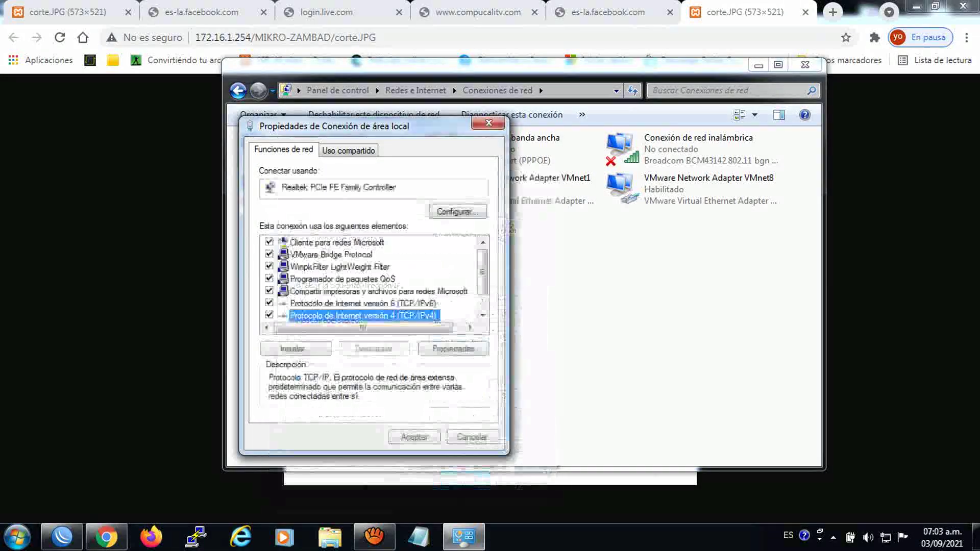
pyautogui.click(489, 123)
# Load the nperf speed test bookmark in each Chrome tab in turn
pyautogui.click(167, 5)
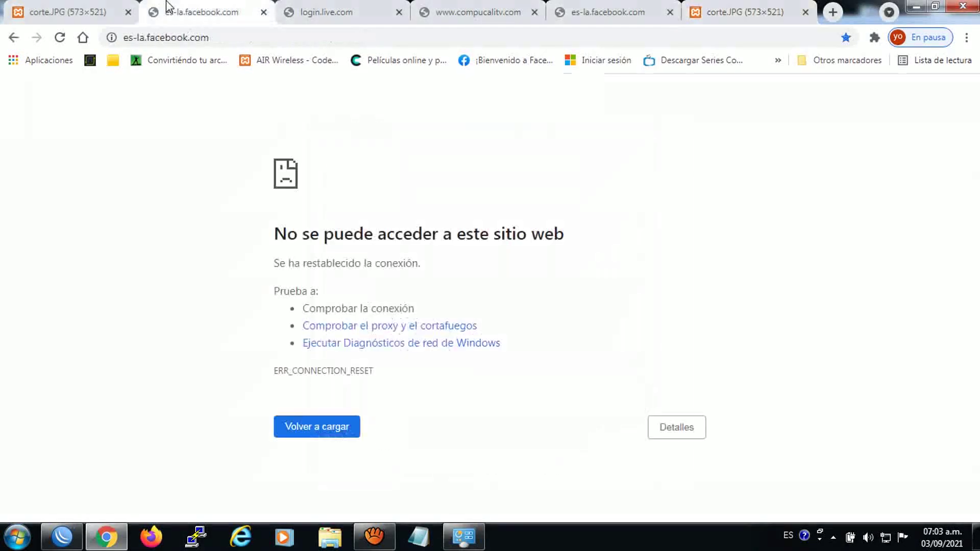
pyautogui.click(90, 61)
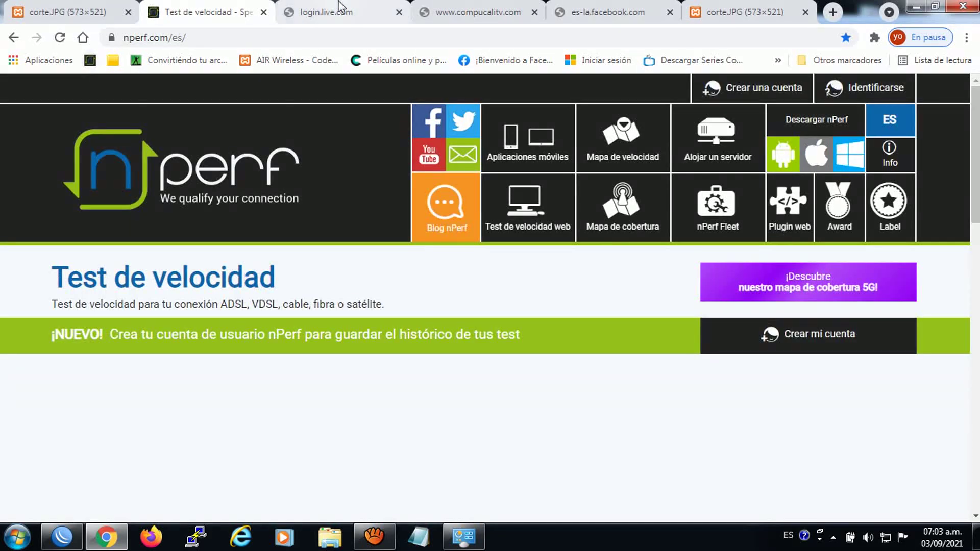
pyautogui.click(337, 11)
pyautogui.click(91, 60)
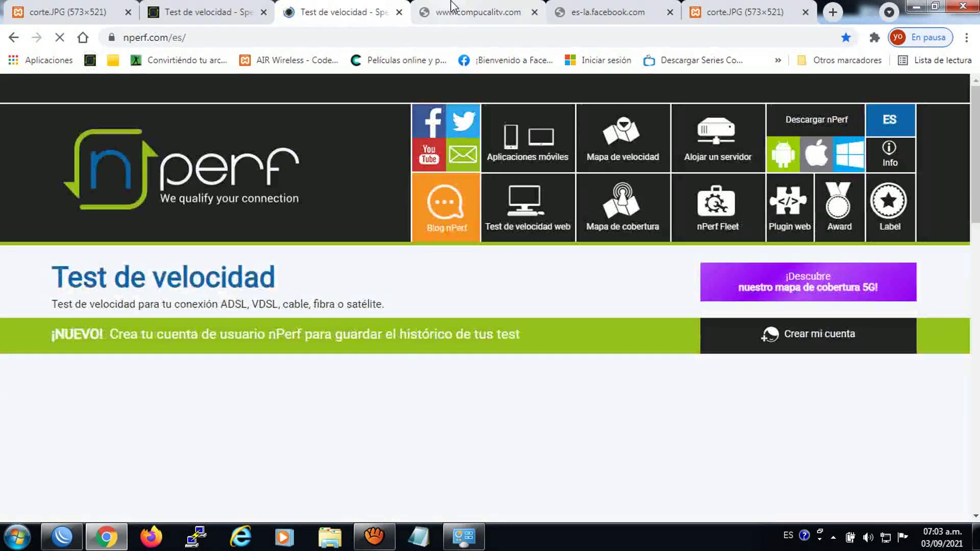
pyautogui.hotkey('ctrl', 'Tab')
pyautogui.click(89, 61)
pyautogui.hotkey('ctrl', 'Tab')
pyautogui.click(89, 60)
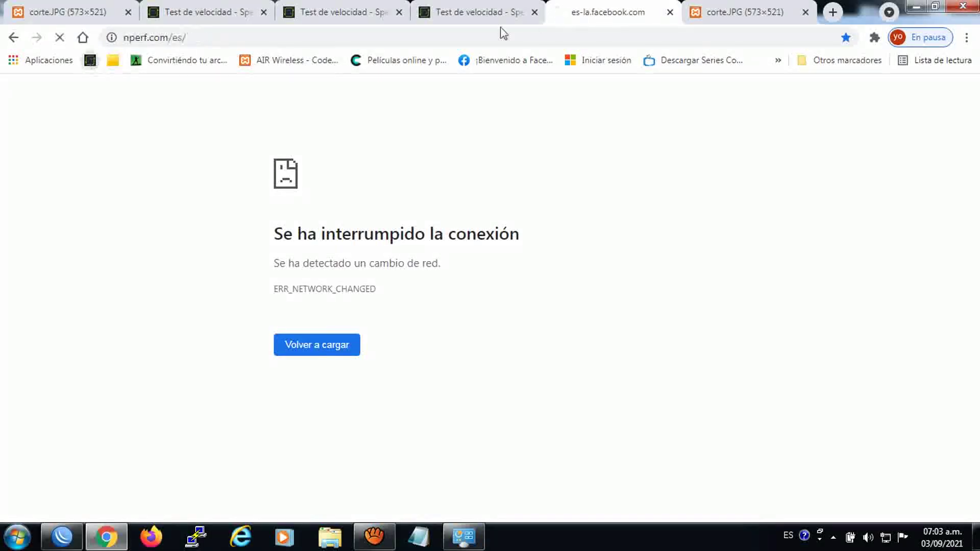
pyautogui.hotkey('ctrl', 'Tab')
pyautogui.click(90, 60)
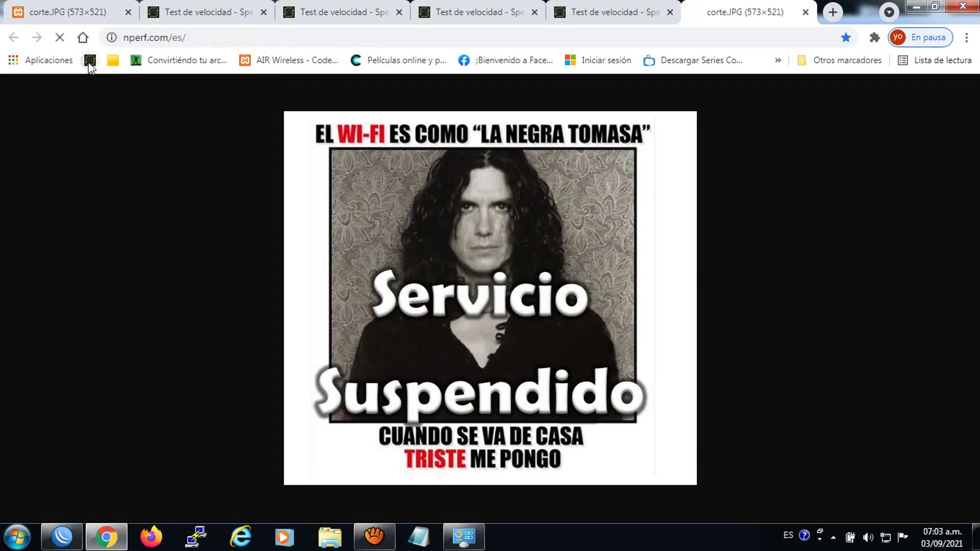